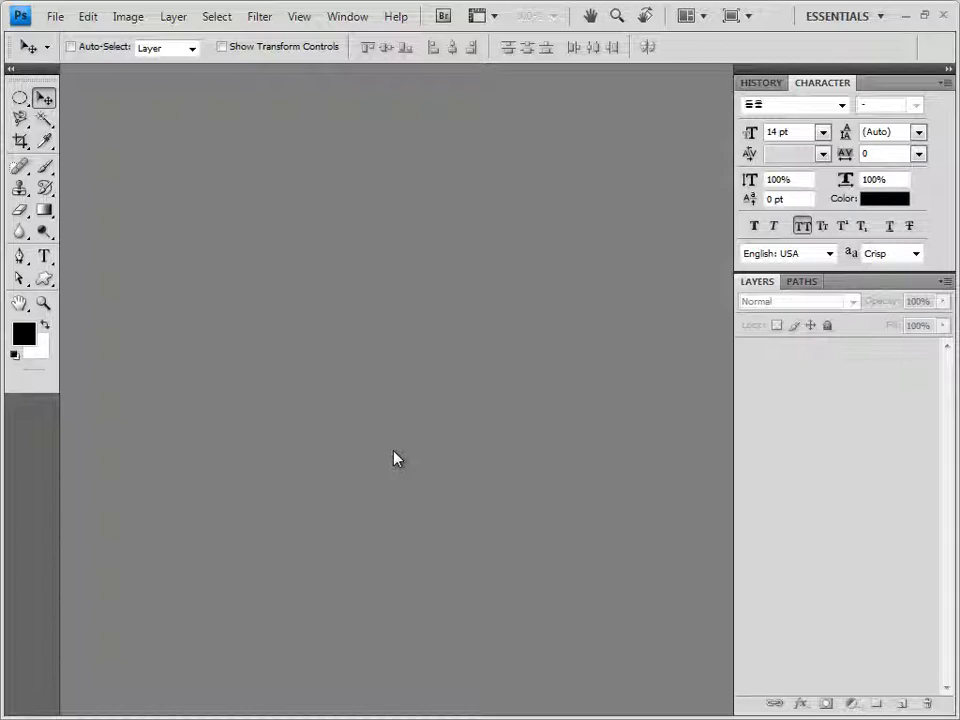
Step: Create a new document 400 pixels wide and 500 pixels high, float its window and display the grid
{"action": "key", "text": "ctrl+n"}
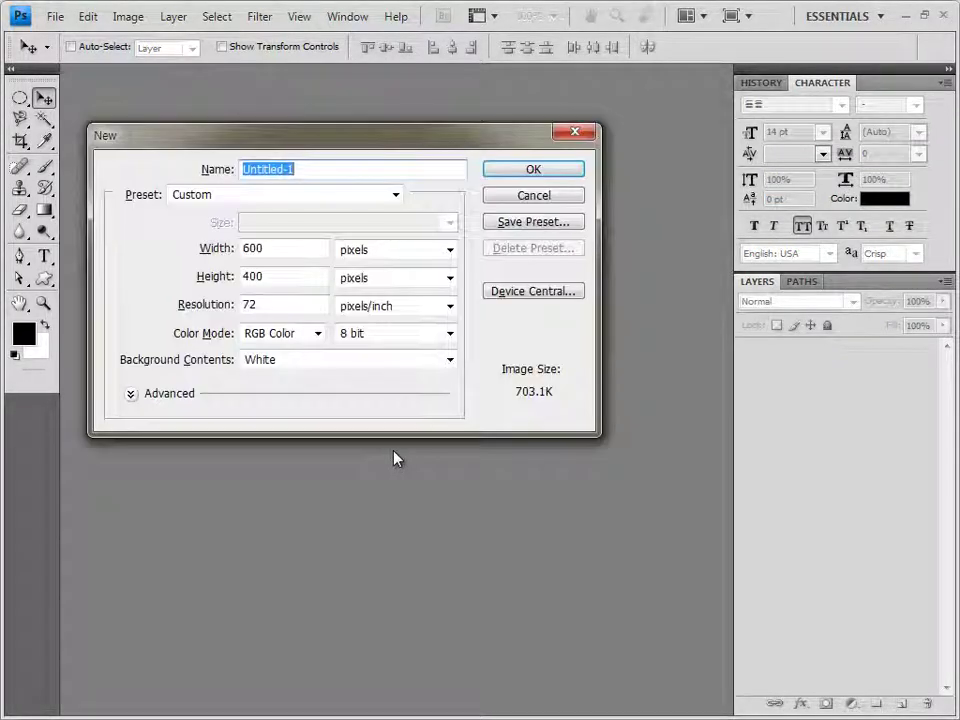
{"action": "double_click", "coordinate": [276, 256]}
{"action": "type", "text": "400"}
{"action": "key", "text": "Tab"}
{"action": "key", "text": "Tab"}
{"action": "type", "text": "5"}
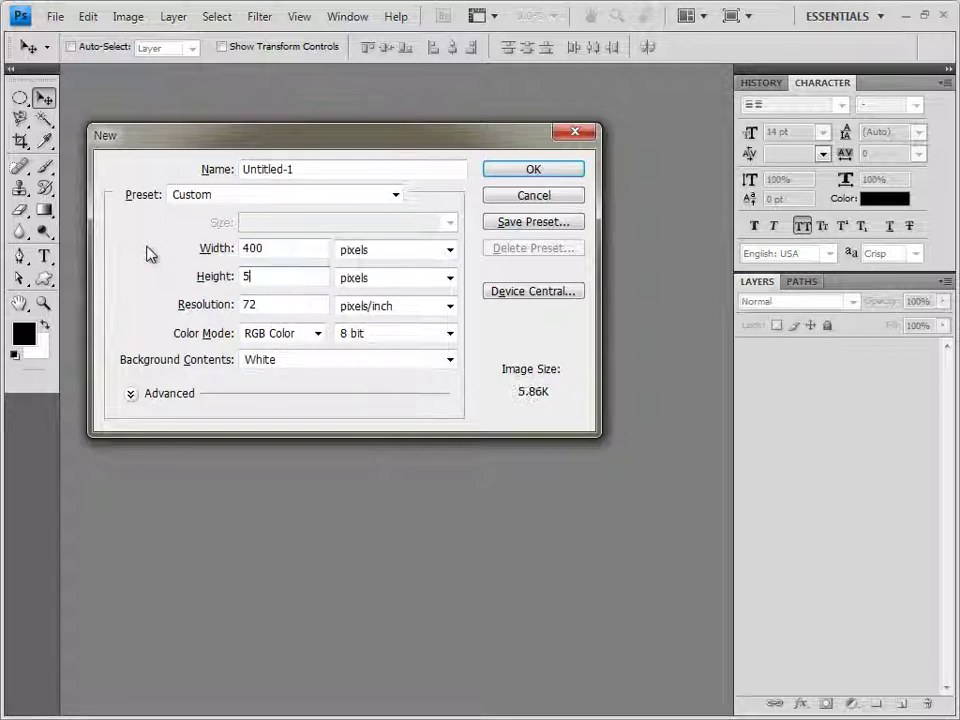
{"action": "type", "text": "00"}
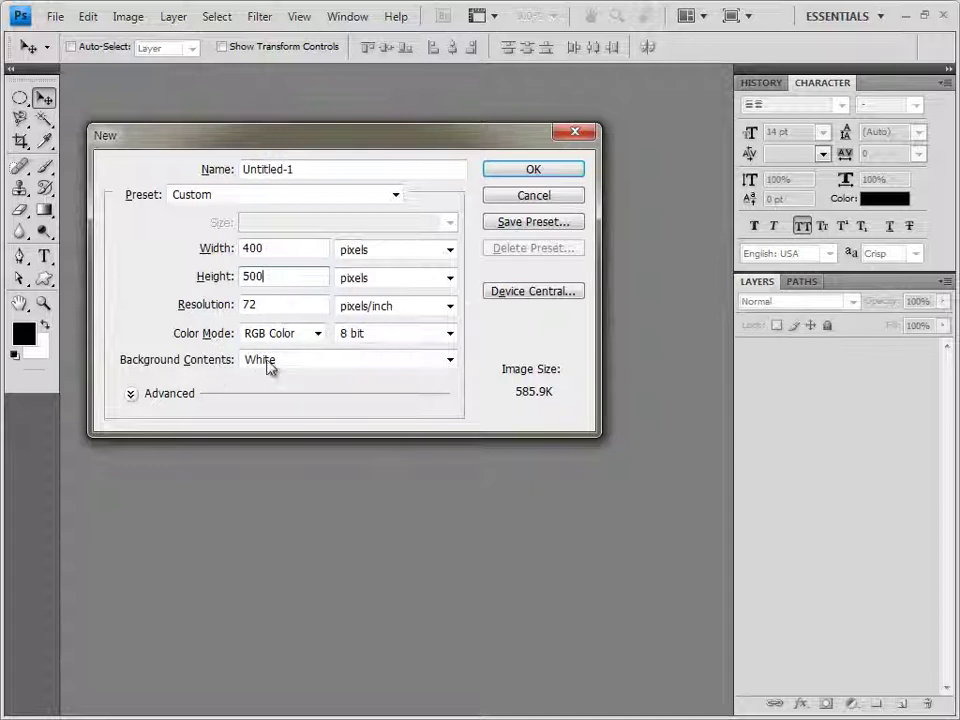
{"action": "left_click", "coordinate": [553, 177]}
{"action": "left_click_drag", "start_coordinate": [140, 70], "coordinate": [200, 155]}
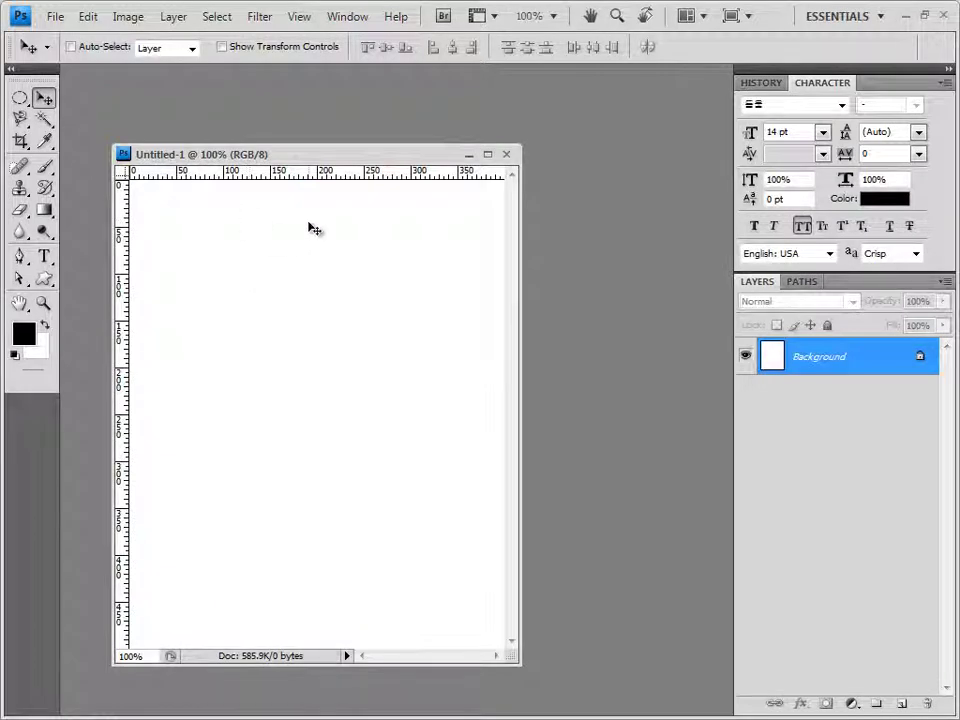
{"action": "key", "text": "ctrl+apostrophe"}
{"action": "left_click_drag", "start_coordinate": [243, 160], "coordinate": [284, 153]}
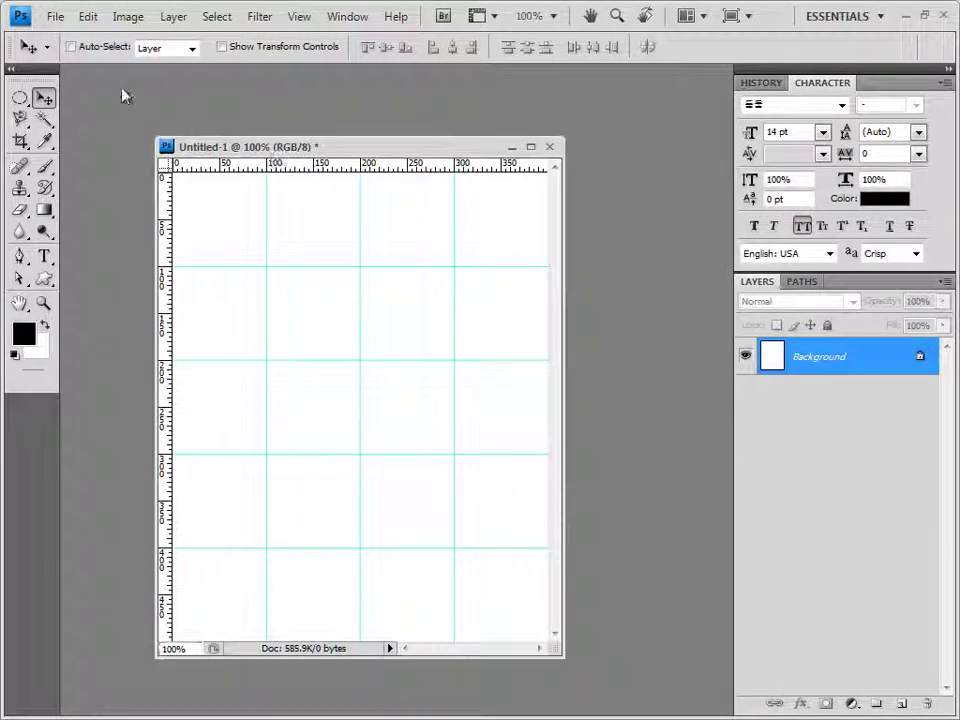
Step: Save the document in Photoshop format as 1.psd in the GTQ folder
{"action": "left_click", "coordinate": [55, 16]}
{"action": "left_click", "coordinate": [88, 268]}
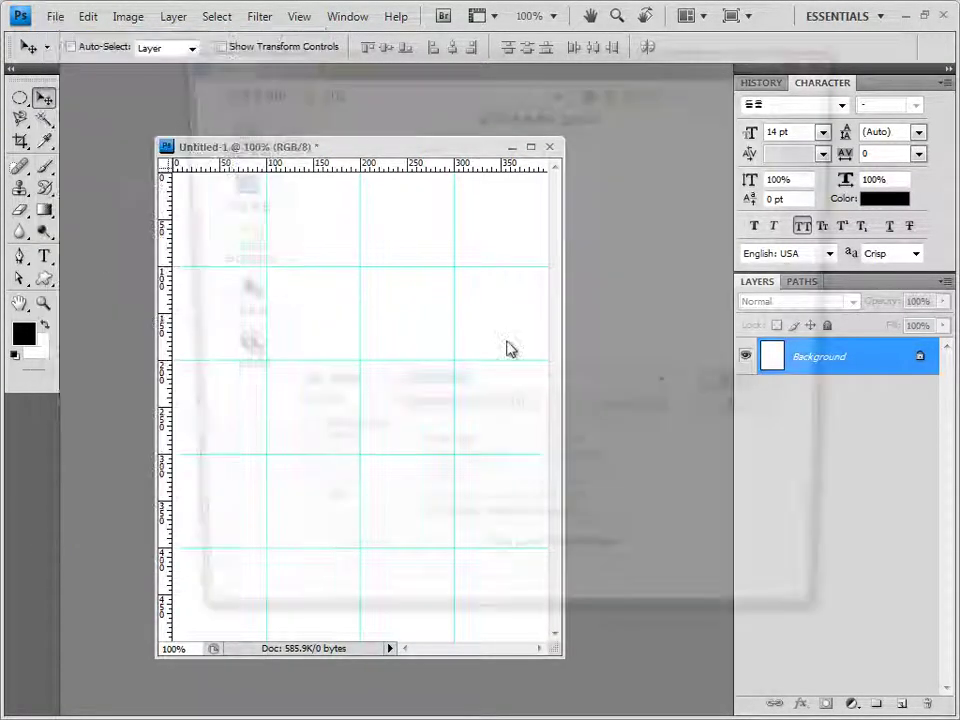
{"action": "key", "text": "BackSpace"}
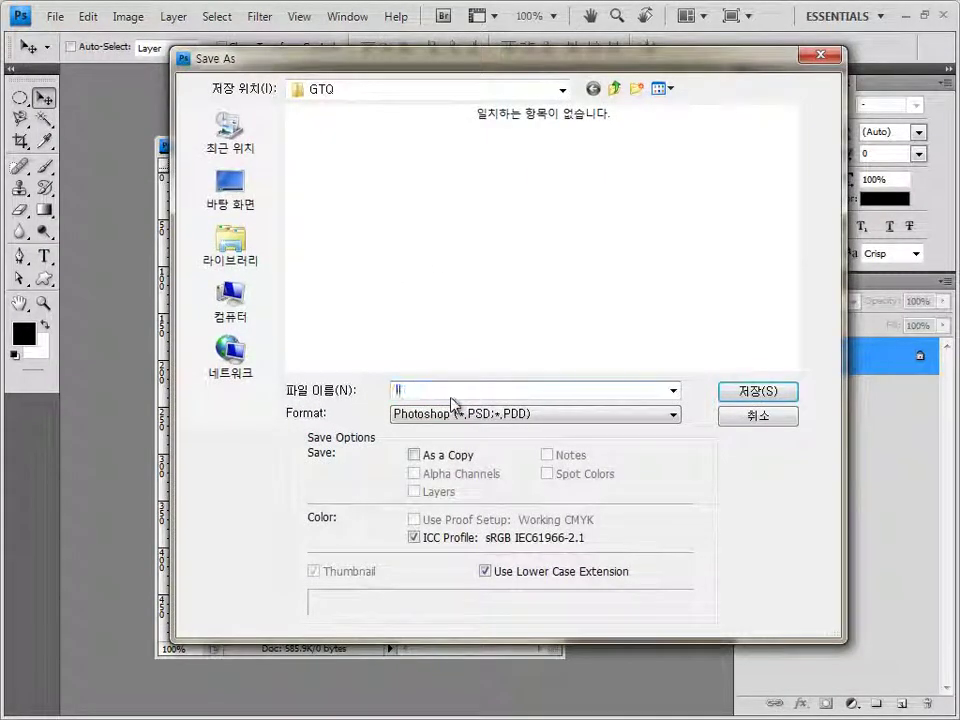
{"action": "key", "text": "Return"}
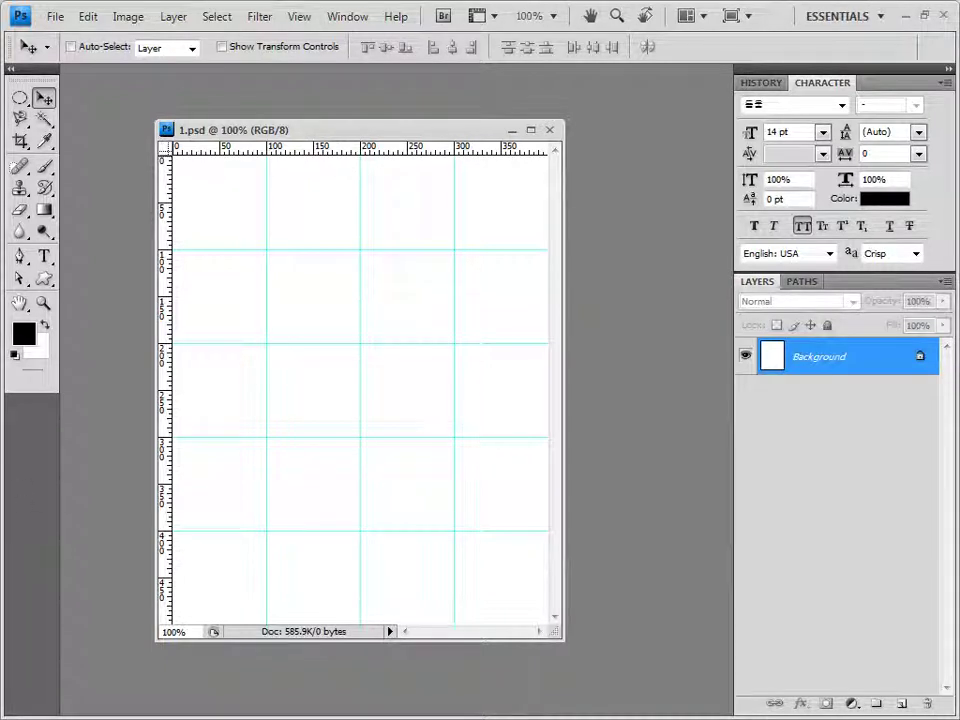
Step: Copy the whole image 1급-1.JPG from the 기출문제09 folder into 1.psd as a layer and shift it left to show more of the hand
{"action": "key", "text": "alt+Tab"}
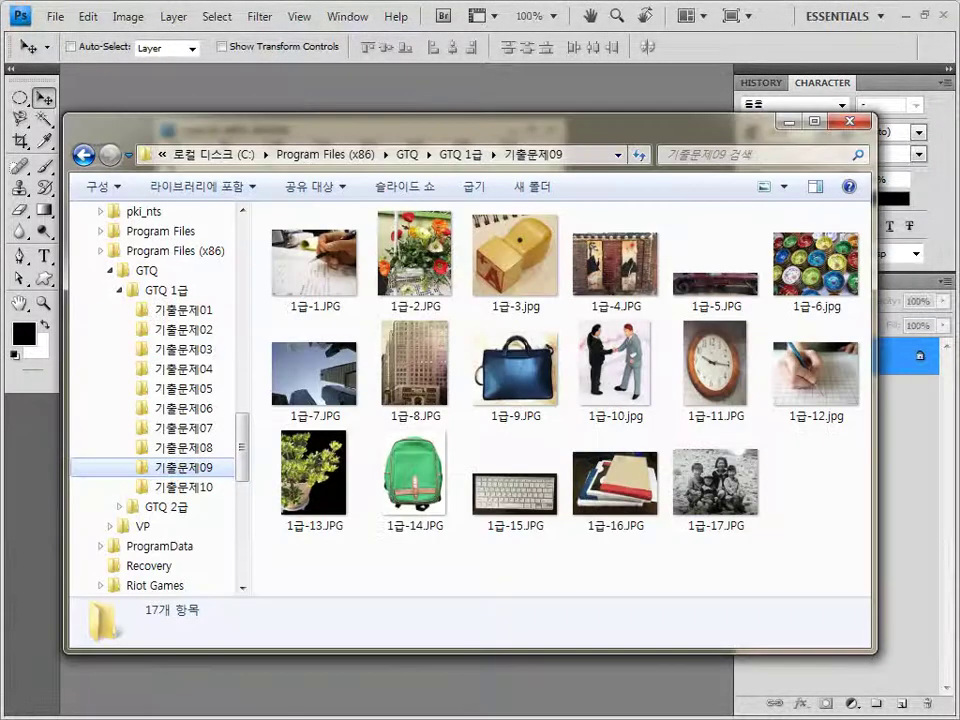
{"action": "left_click", "coordinate": [346, 293]}
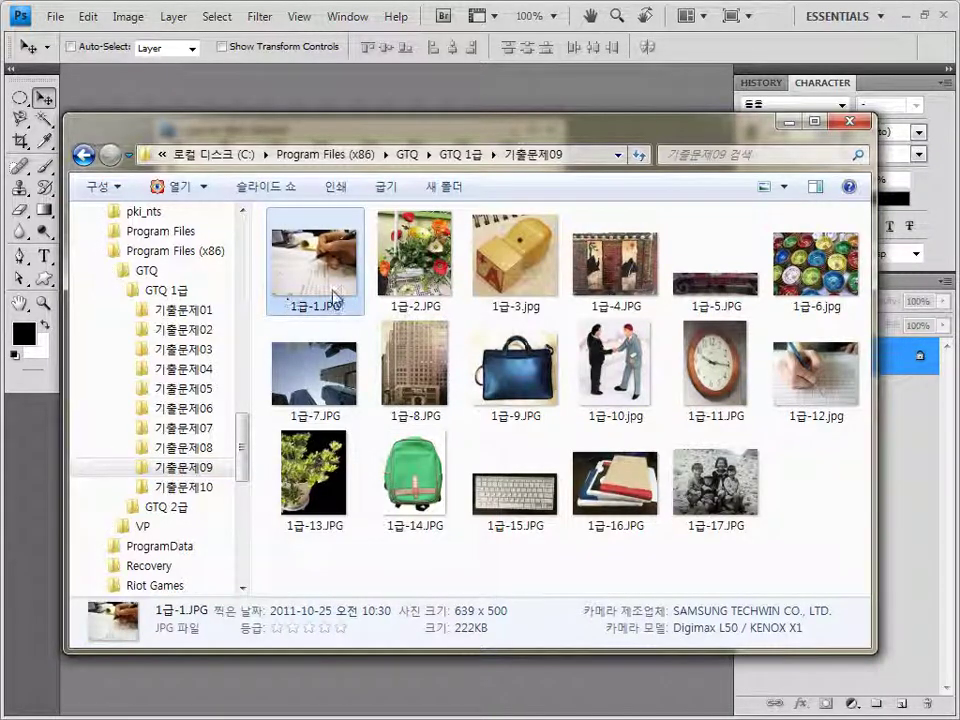
{"action": "left_click_drag", "start_coordinate": [334, 298], "coordinate": [280, 152]}
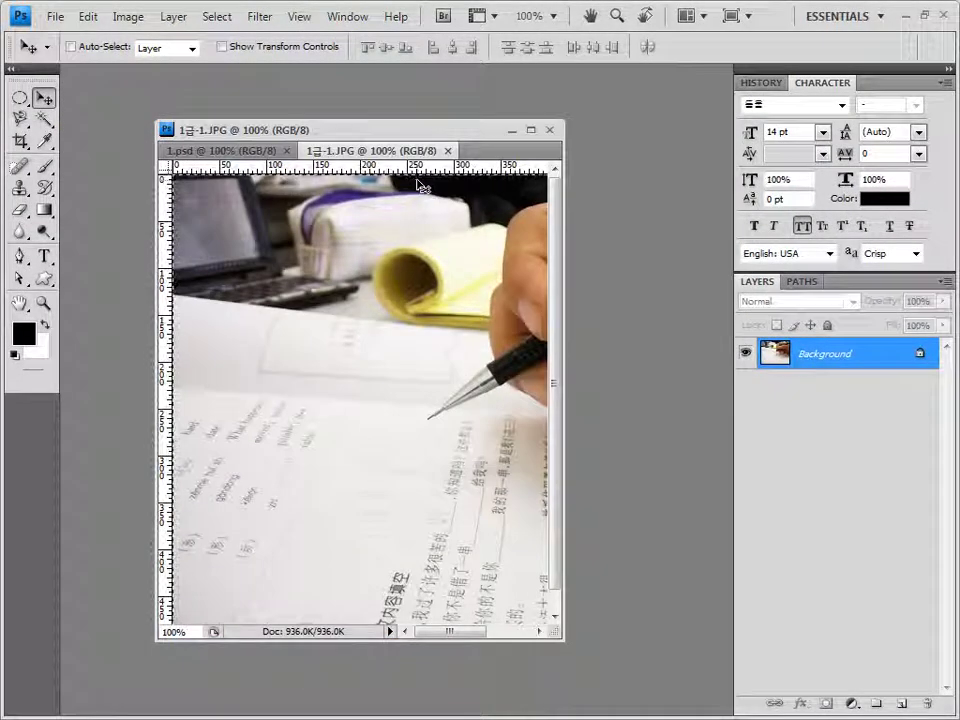
{"action": "left_click", "coordinate": [448, 150]}
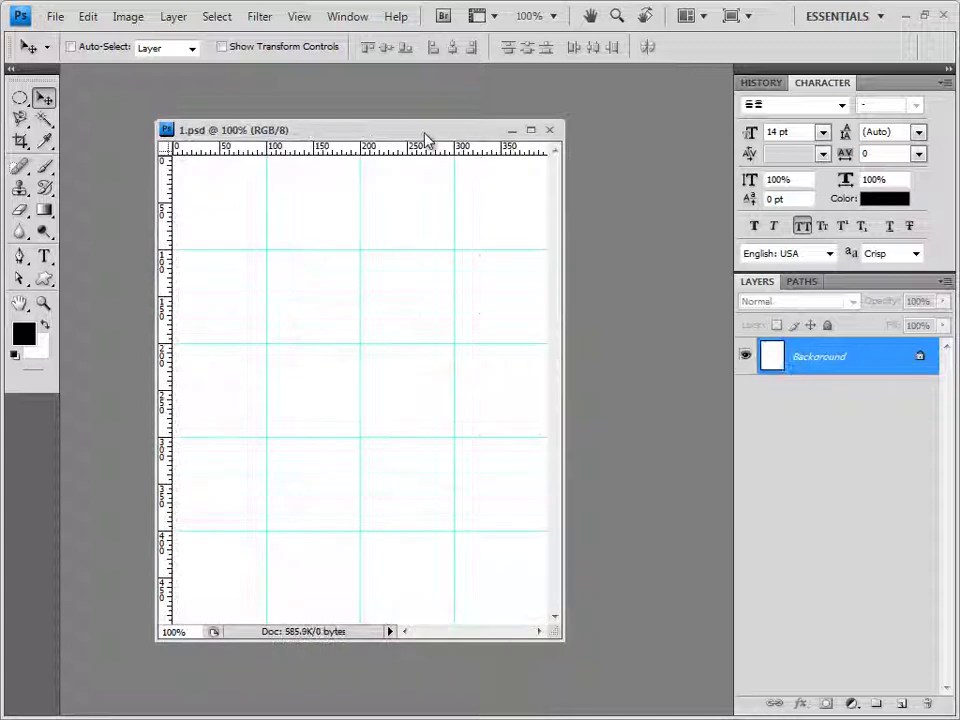
{"action": "key", "text": "ctrl+v"}
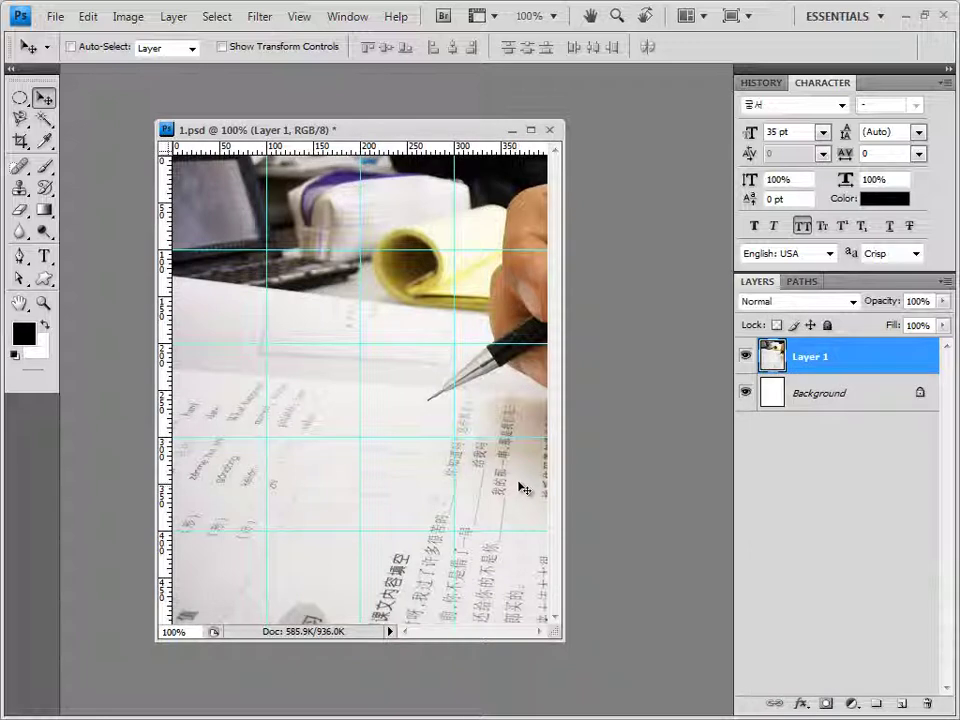
{"action": "left_click_drag", "start_coordinate": [524, 488], "coordinate": [460, 479]}
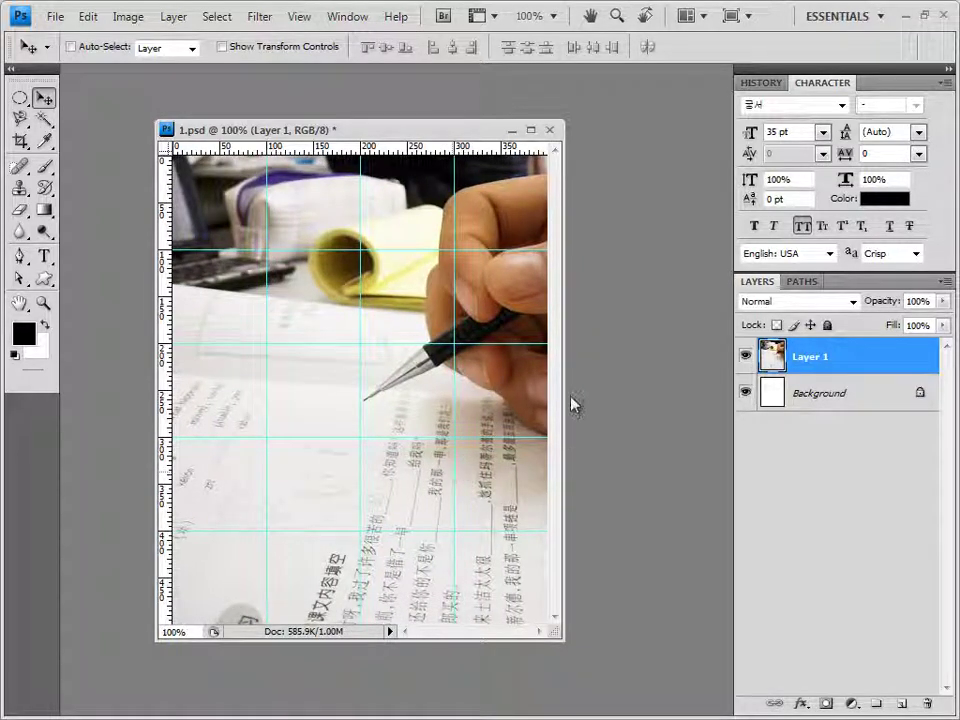
Step: Apply the Dry Brush filter to the photo layer with Brush Size 2, Brush Detail 8 and Texture 1
{"action": "left_click", "coordinate": [268, 24]}
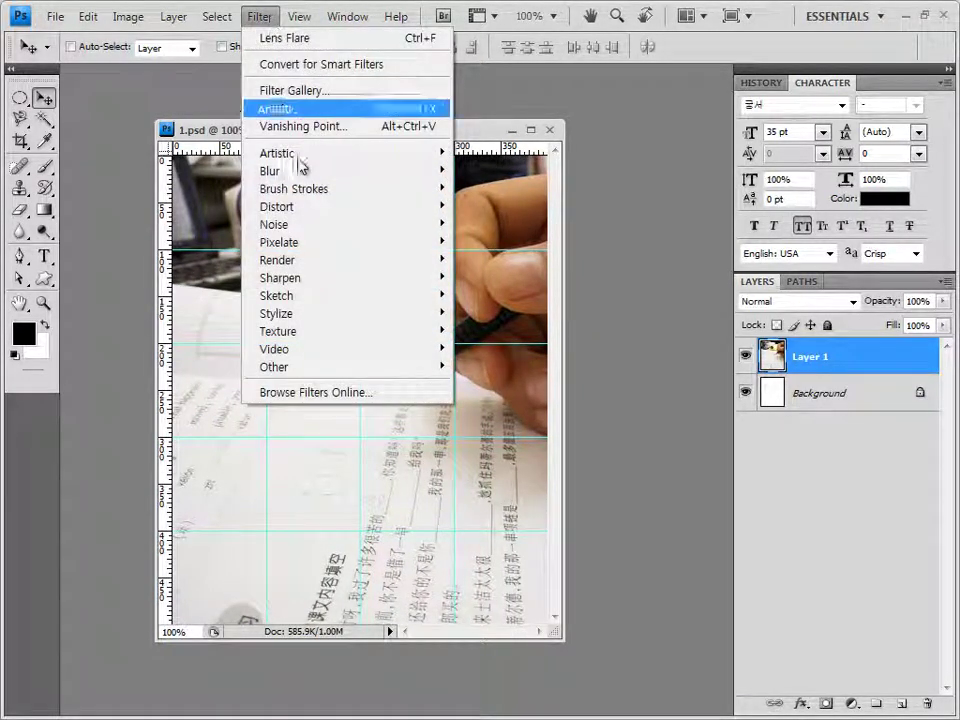
{"action": "mouse_move", "coordinate": [300, 163]}
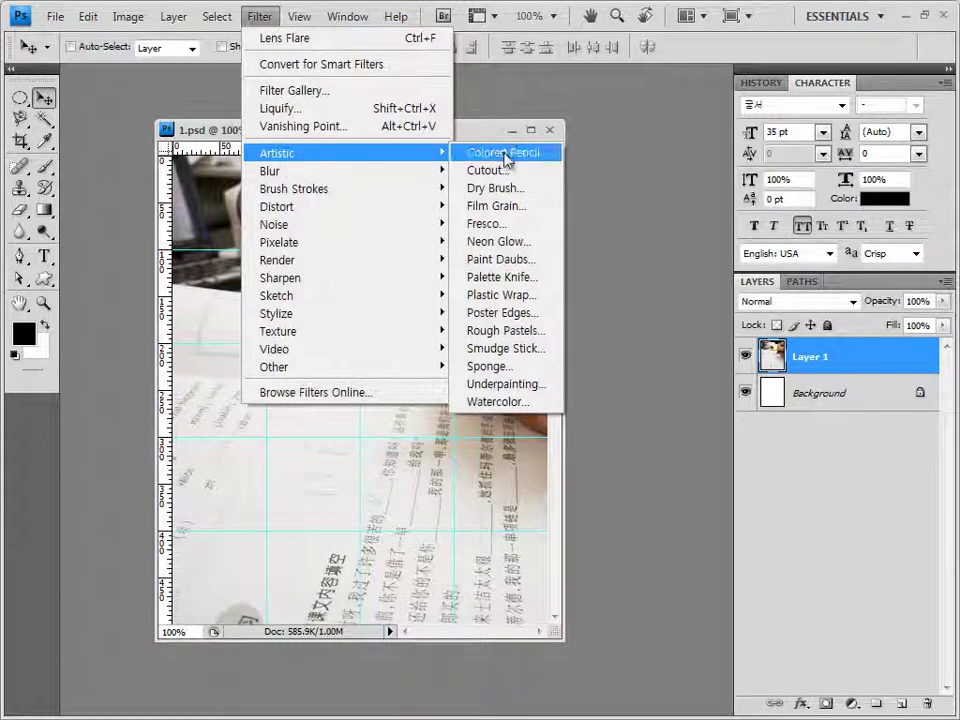
{"action": "left_click", "coordinate": [514, 207]}
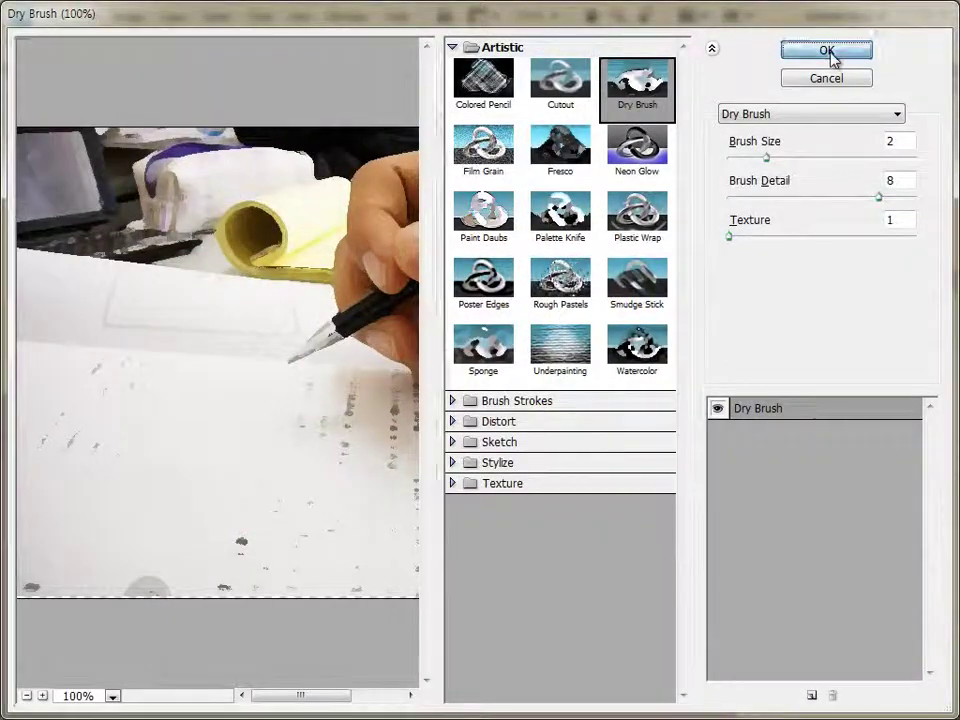
{"action": "left_click", "coordinate": [833, 52]}
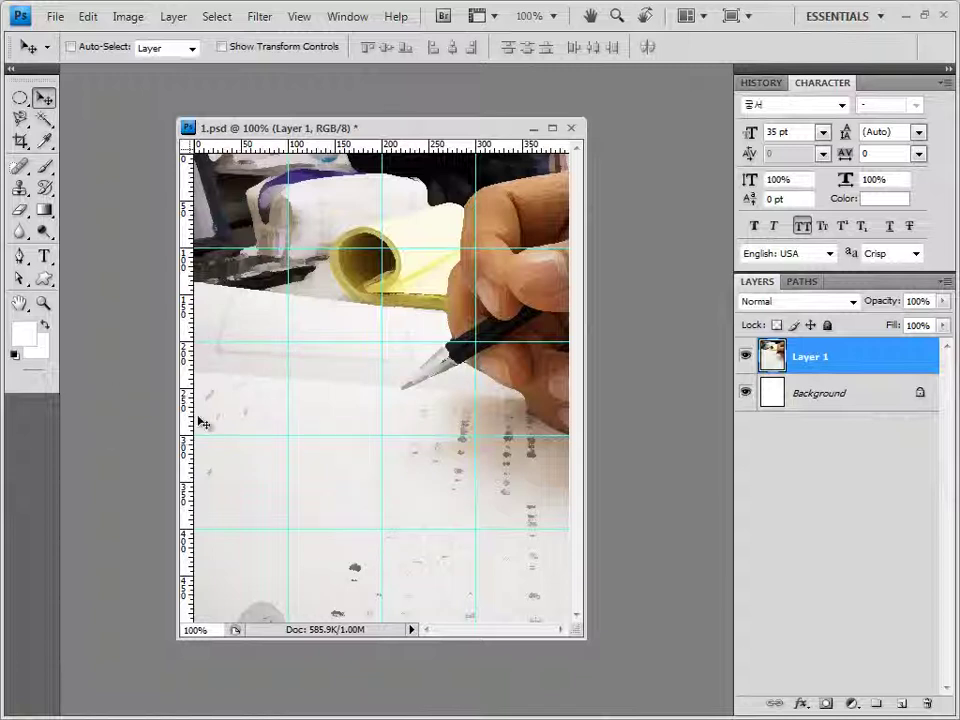
Step: Set the Pen tool to draw paths and paste the thumbs-up hand outline over the lower-left area of the image
{"action": "left_click", "coordinate": [19, 256]}
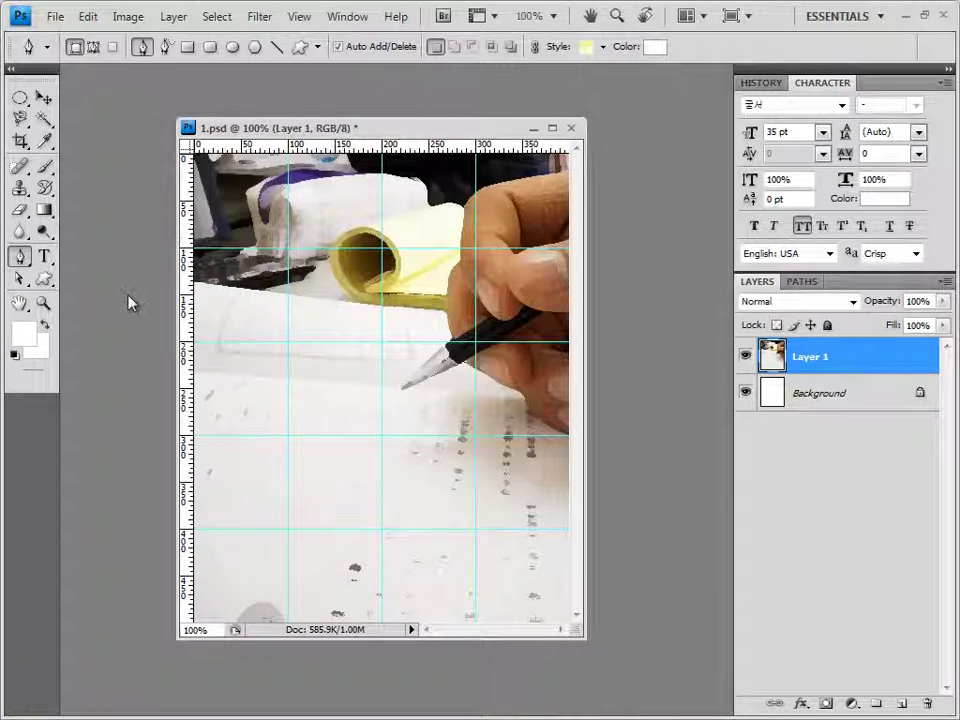
{"action": "left_click", "coordinate": [90, 47]}
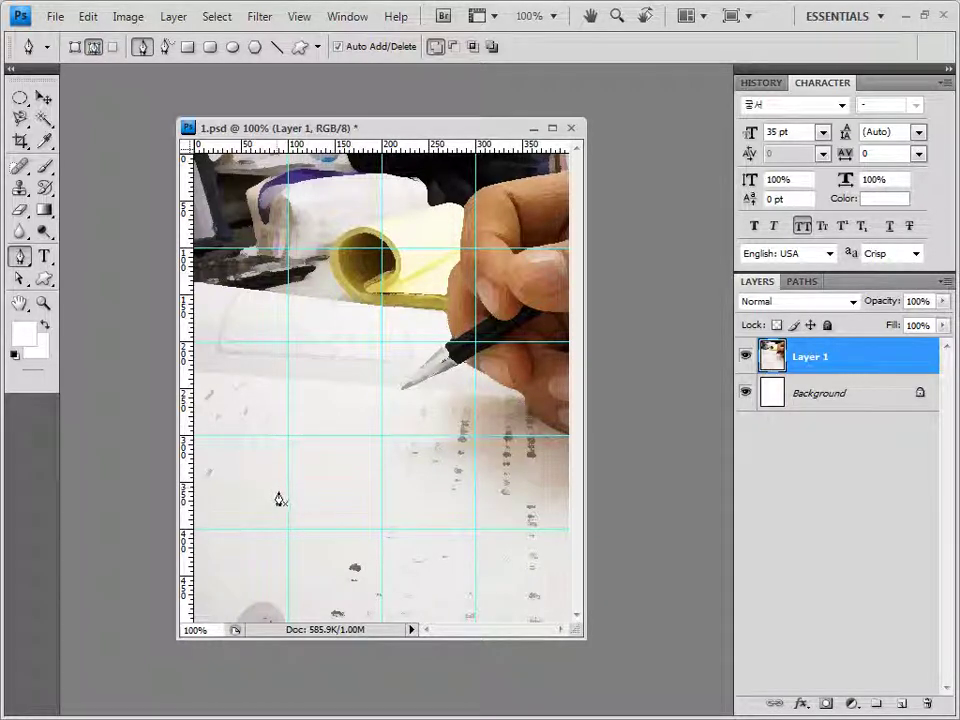
{"action": "key", "text": "ctrl+v"}
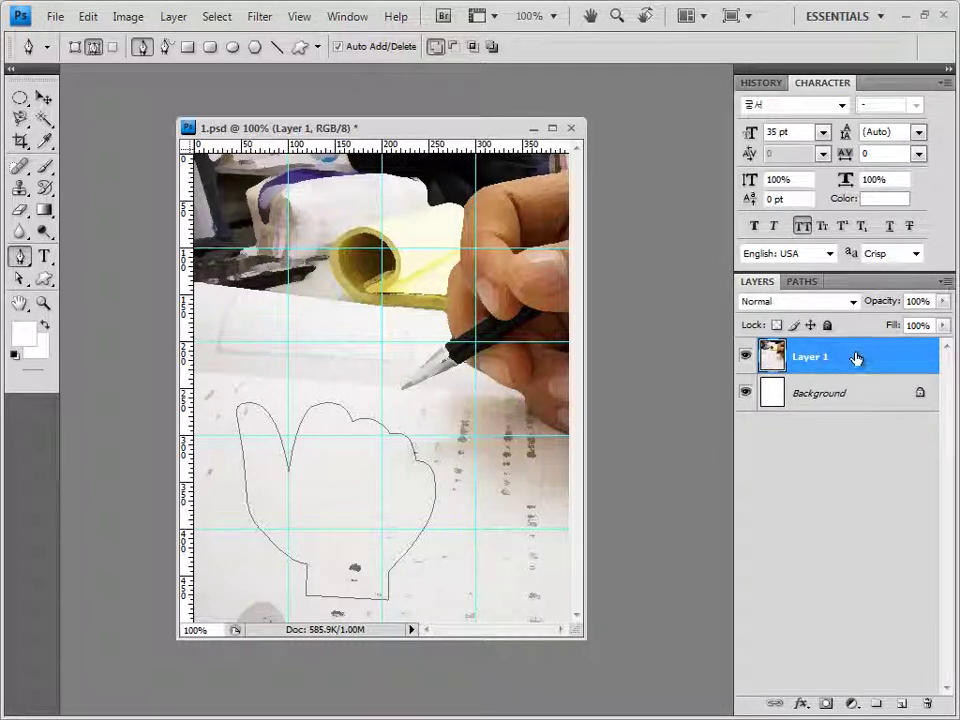
Step: Save the hand-shaped work path under the name 엄지
{"action": "left_click", "coordinate": [812, 283]}
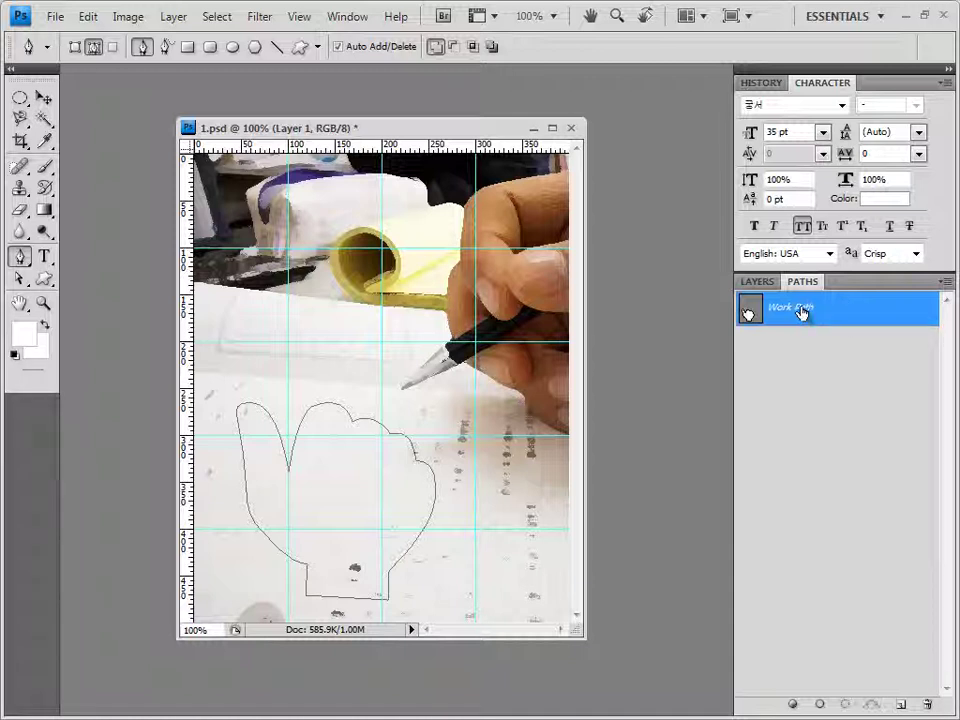
{"action": "double_click", "coordinate": [800, 315]}
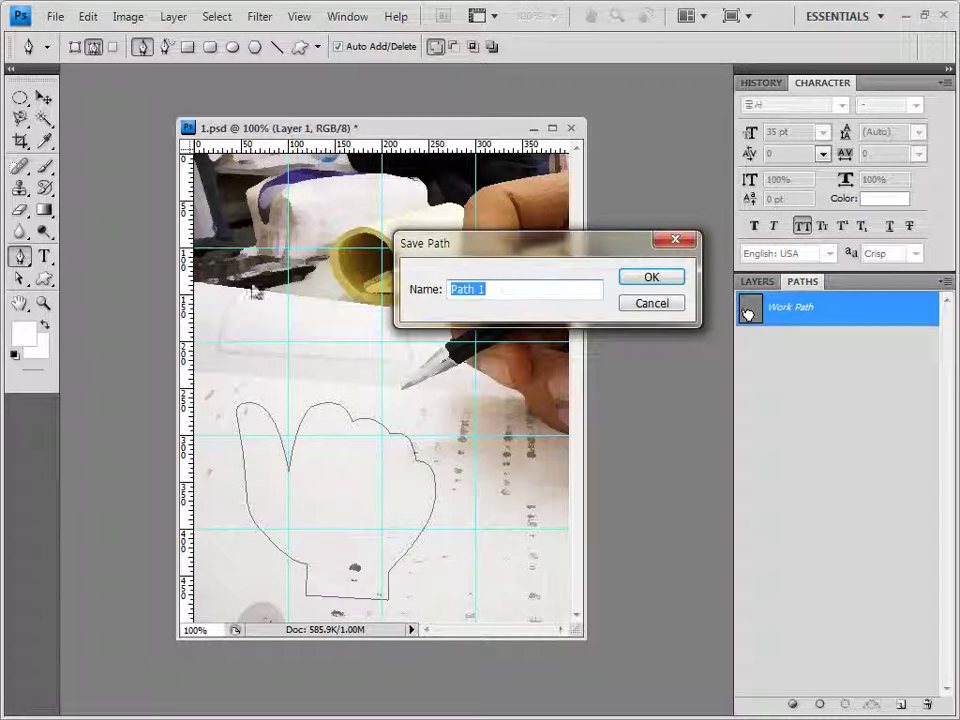
{"action": "type", "text": "엄지"}
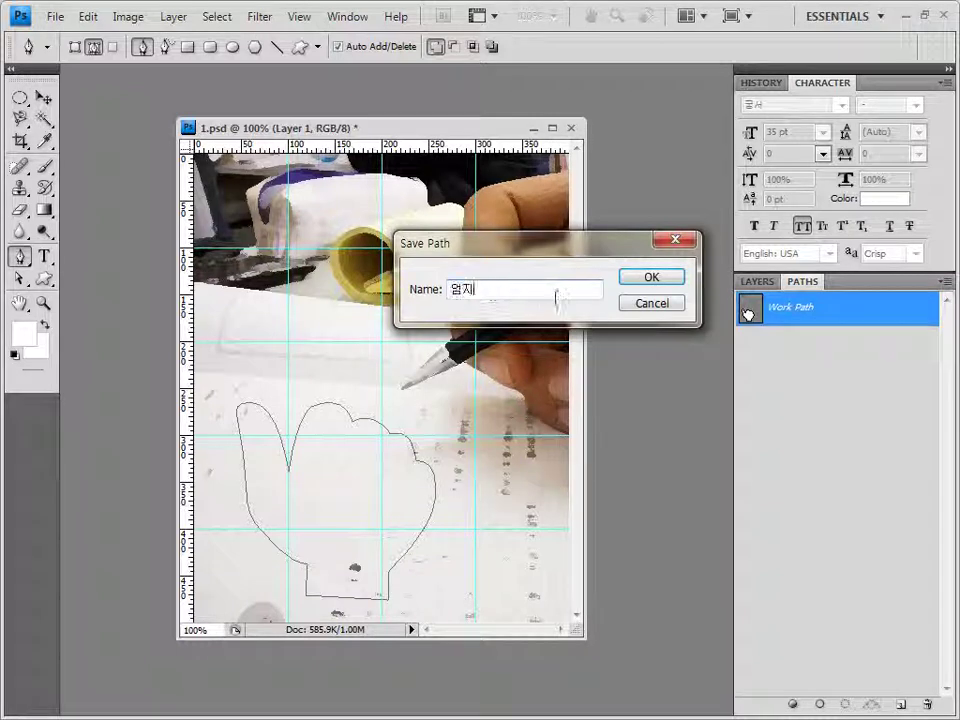
{"action": "left_click", "coordinate": [651, 277]}
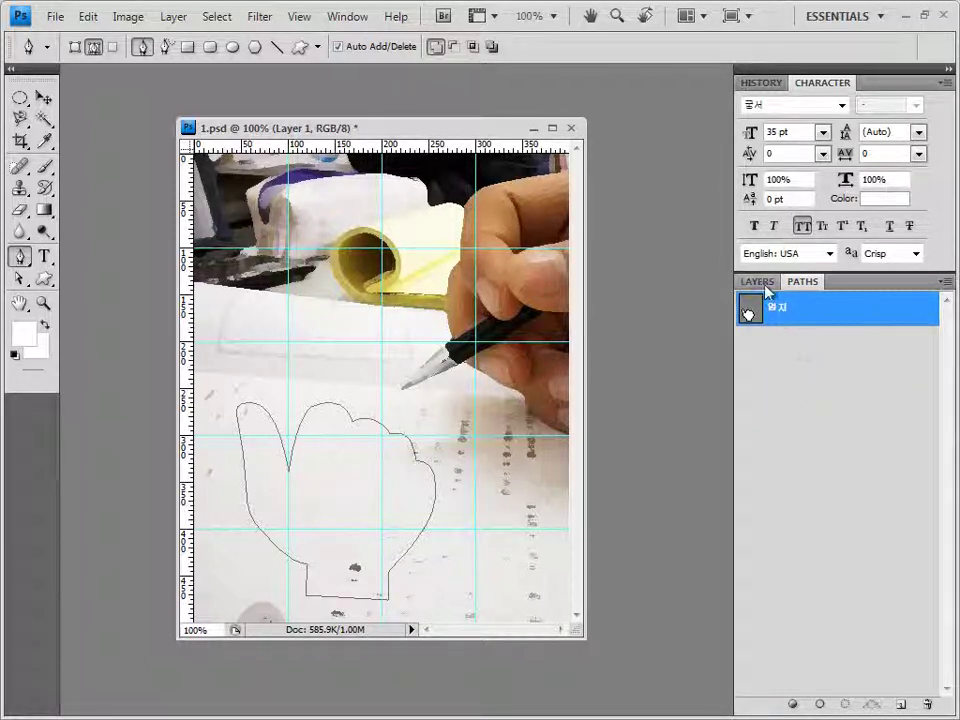
Step: Add a new layer above the photo and fill the 엄지 path with the white foreground color on it
{"action": "key", "text": "F7"}
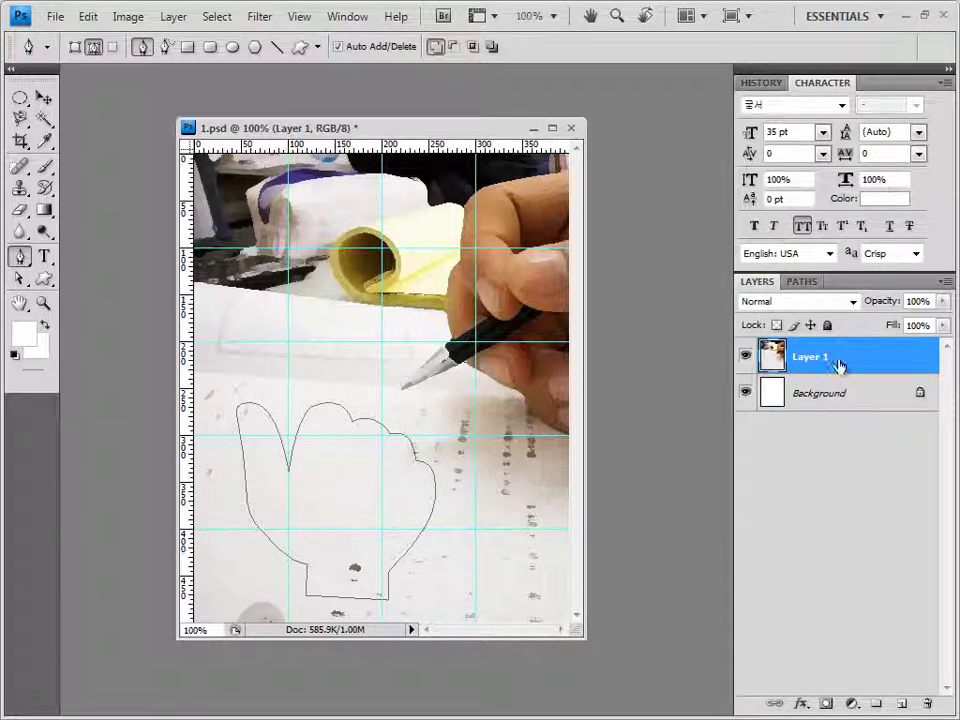
{"action": "left_click", "coordinate": [903, 705]}
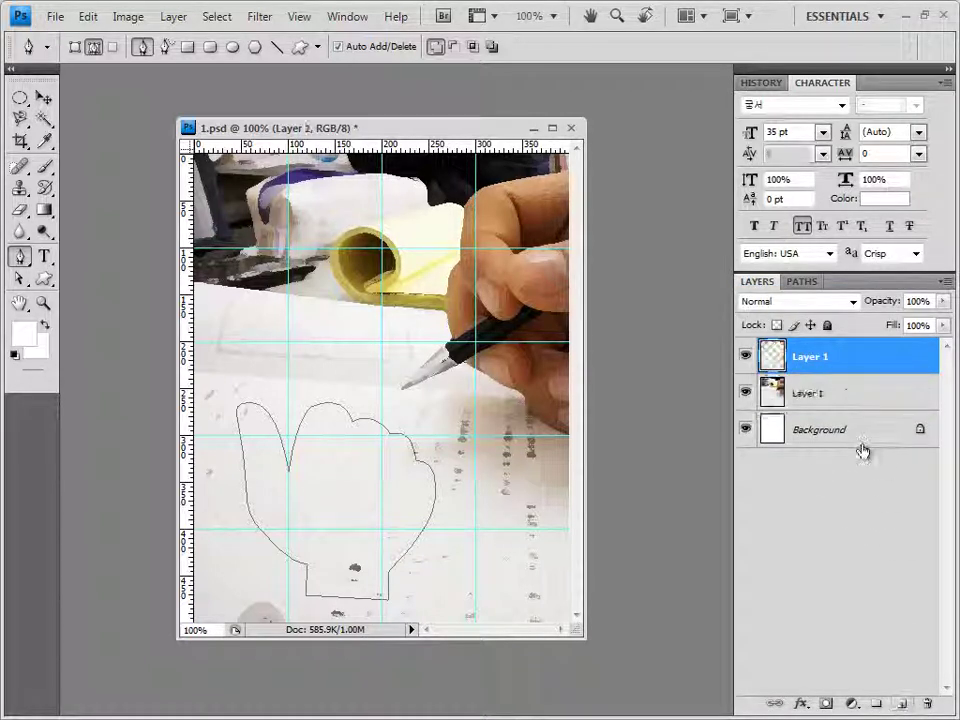
{"action": "left_click", "coordinate": [804, 283]}
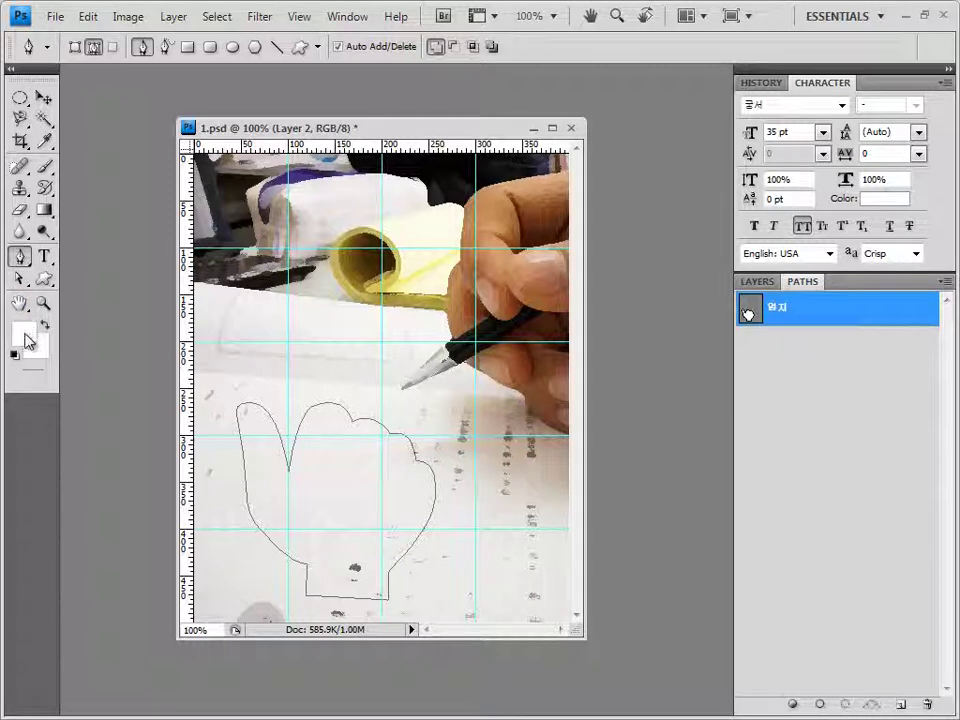
{"action": "left_click", "coordinate": [793, 706]}
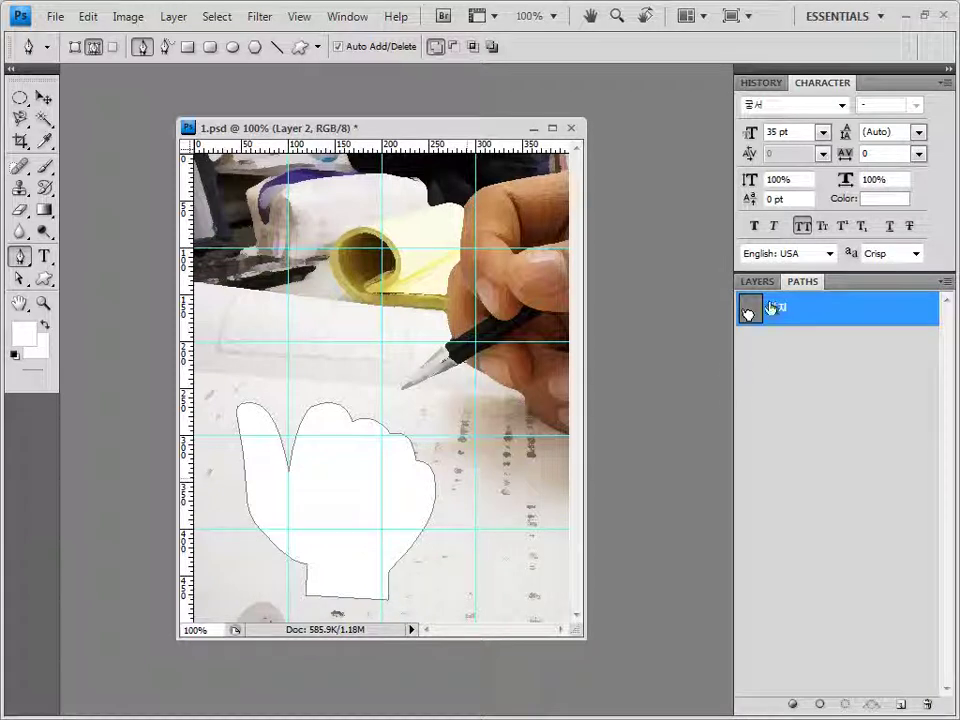
{"action": "left_click", "coordinate": [758, 281]}
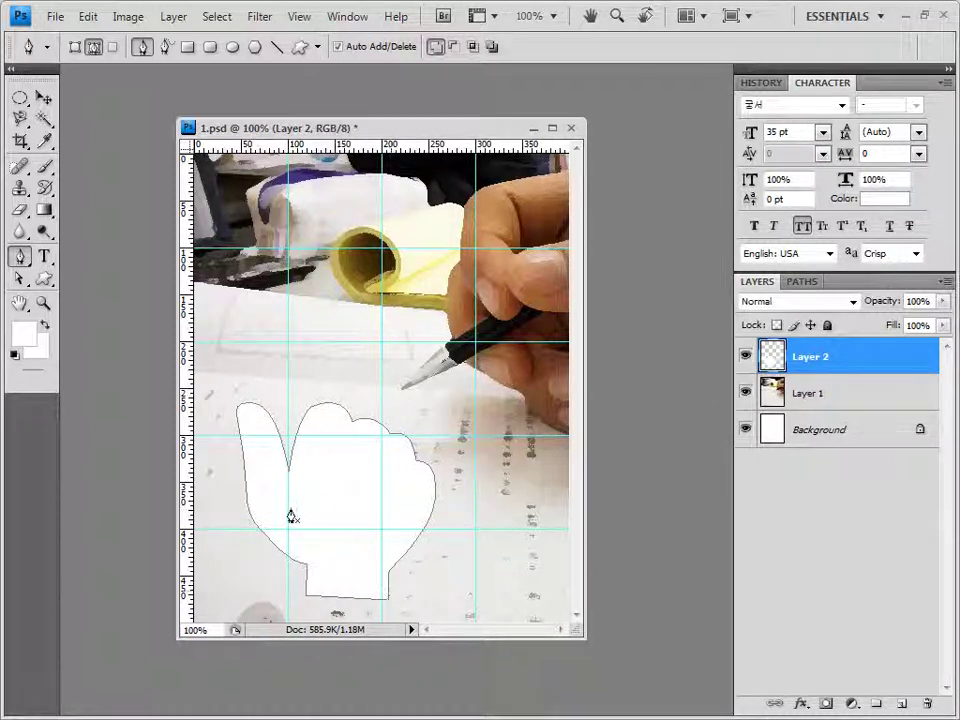
Step: Open 1급-2.JPG from the 기출문제09 folder in Photoshop, copy the entire flower image and close the file
{"action": "key", "text": "alt+Tab"}
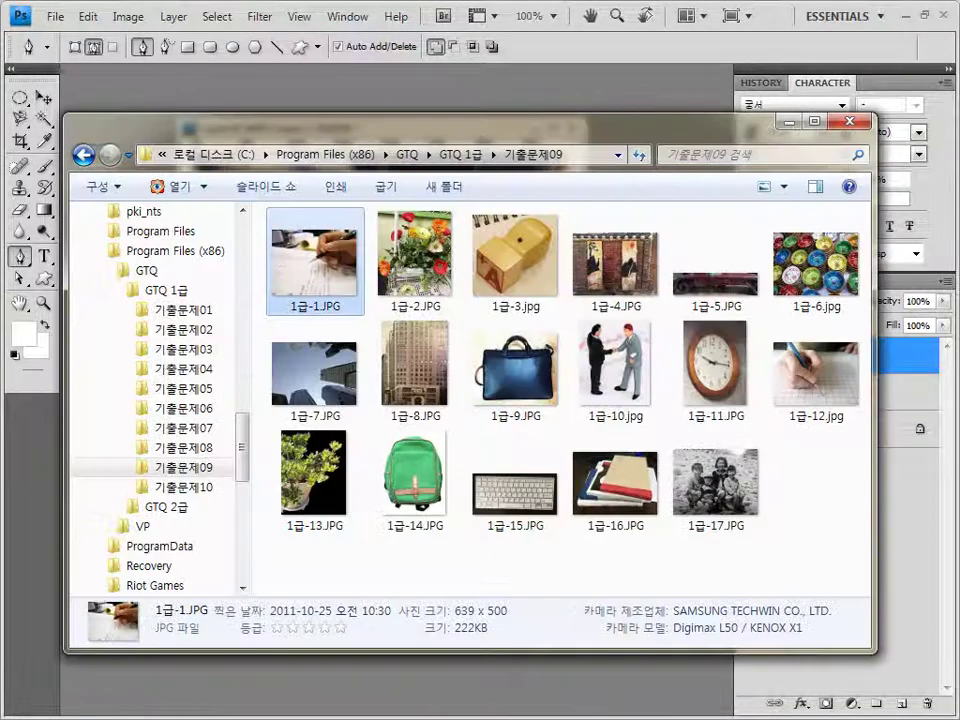
{"action": "left_click_drag", "start_coordinate": [420, 284], "coordinate": [390, 95]}
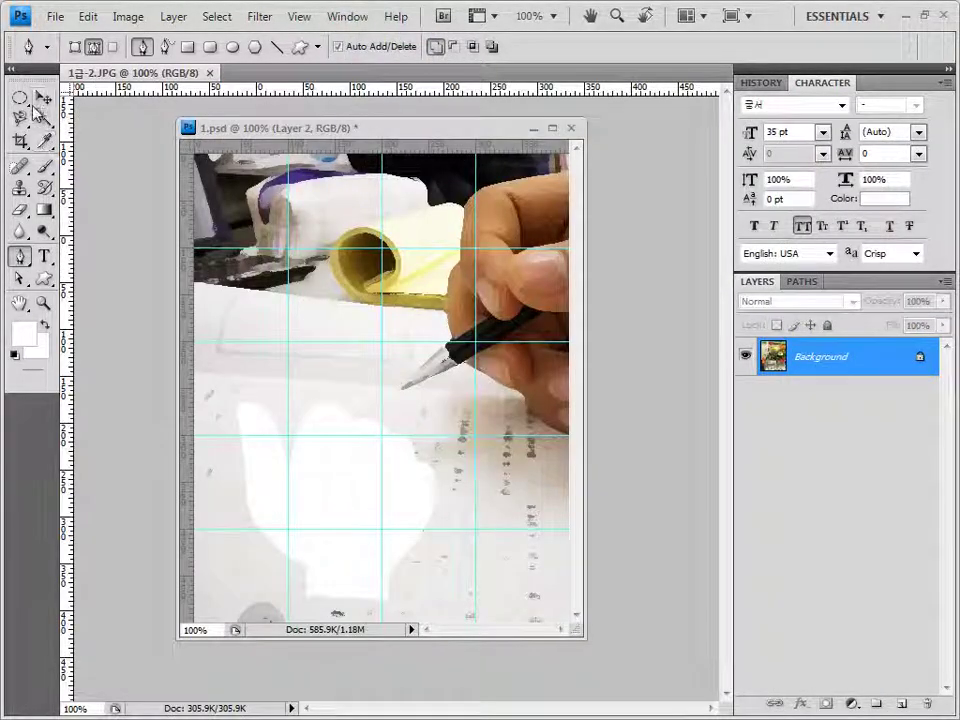
{"action": "left_click", "coordinate": [44, 97]}
{"action": "left_click_drag", "start_coordinate": [84, 72], "coordinate": [439, 216]}
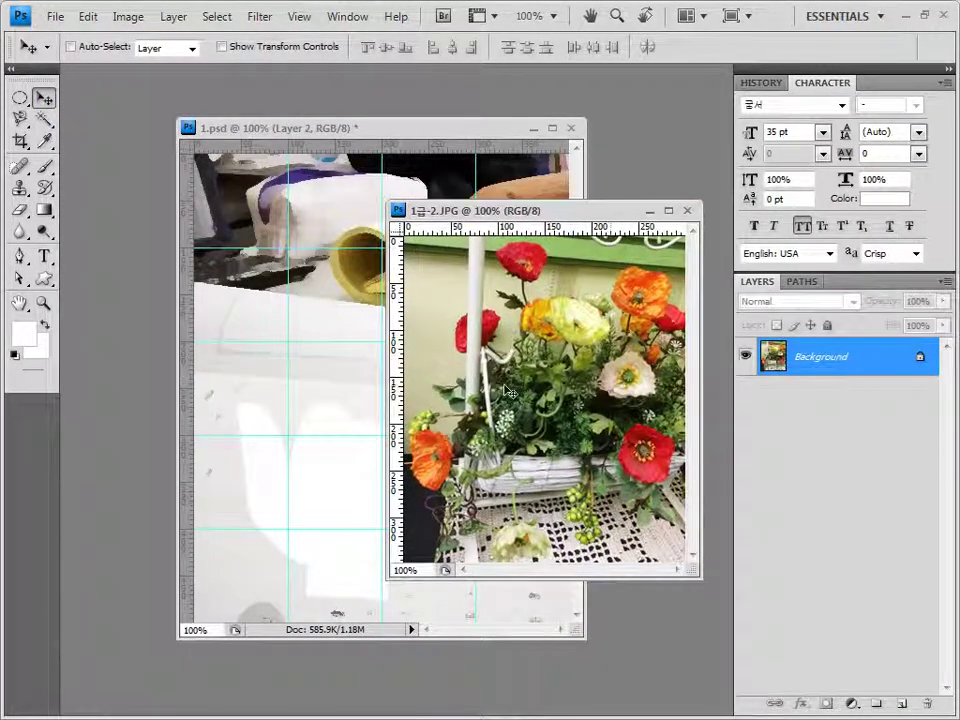
{"action": "key", "text": "ctrl+a"}
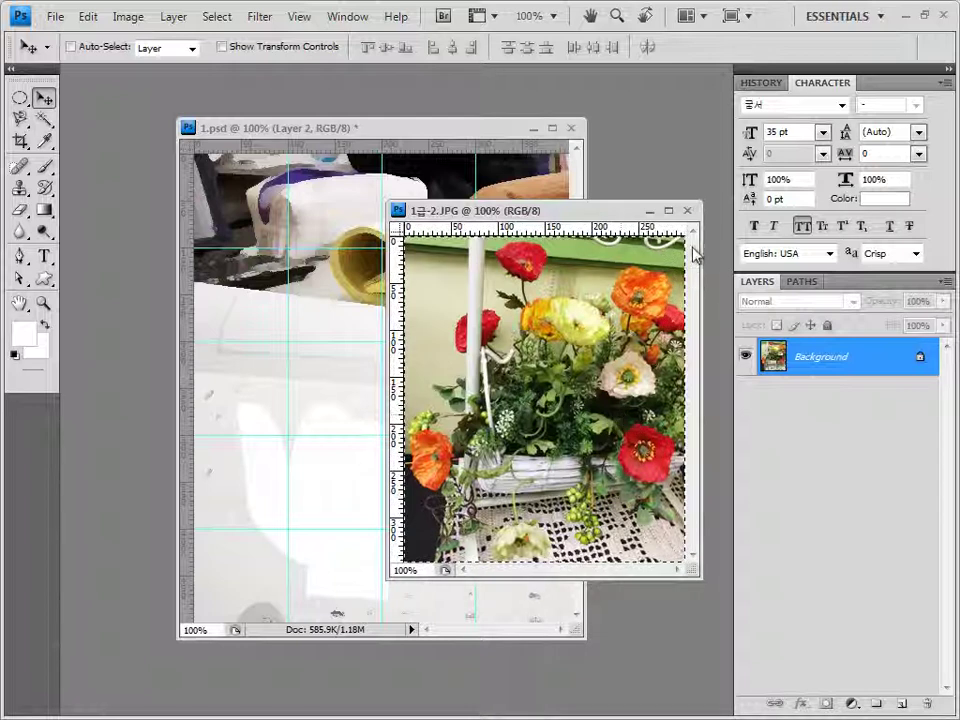
{"action": "left_click", "coordinate": [687, 211]}
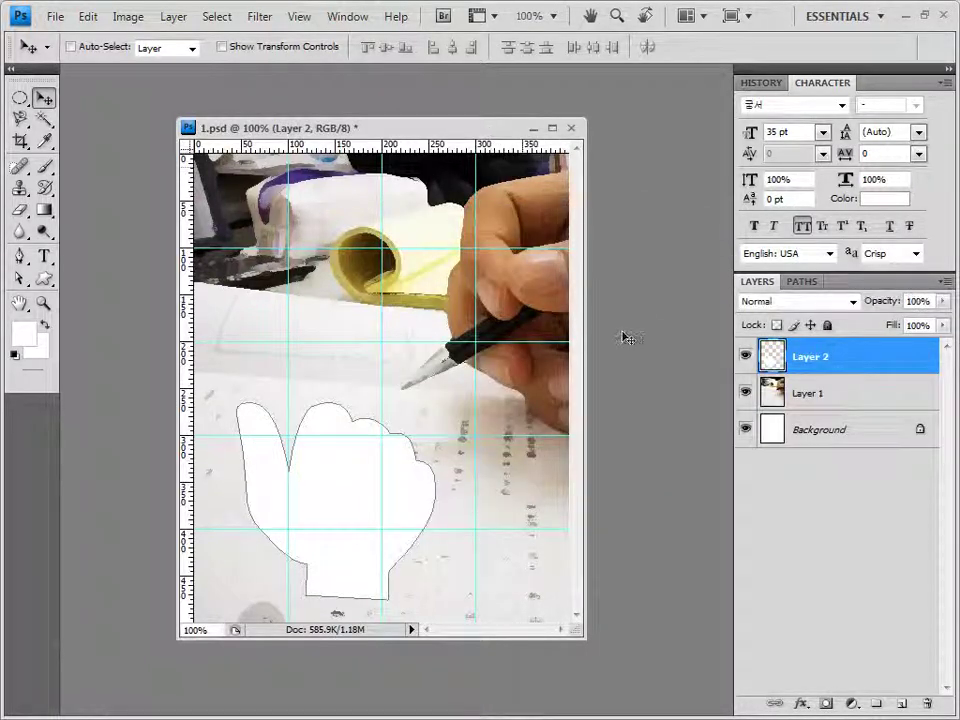
Step: Paste the flower image into 1.psd, move it over the lower-left area and clip it to the hand shape layer
{"action": "key", "text": "ctrl+v"}
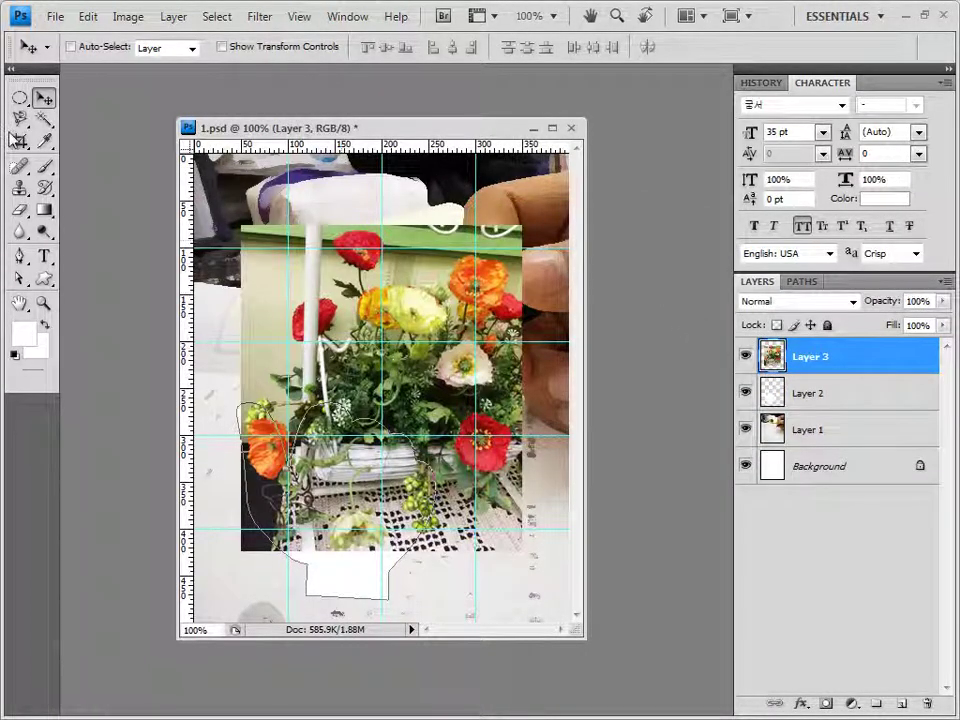
{"action": "left_click_drag", "start_coordinate": [347, 272], "coordinate": [396, 453]}
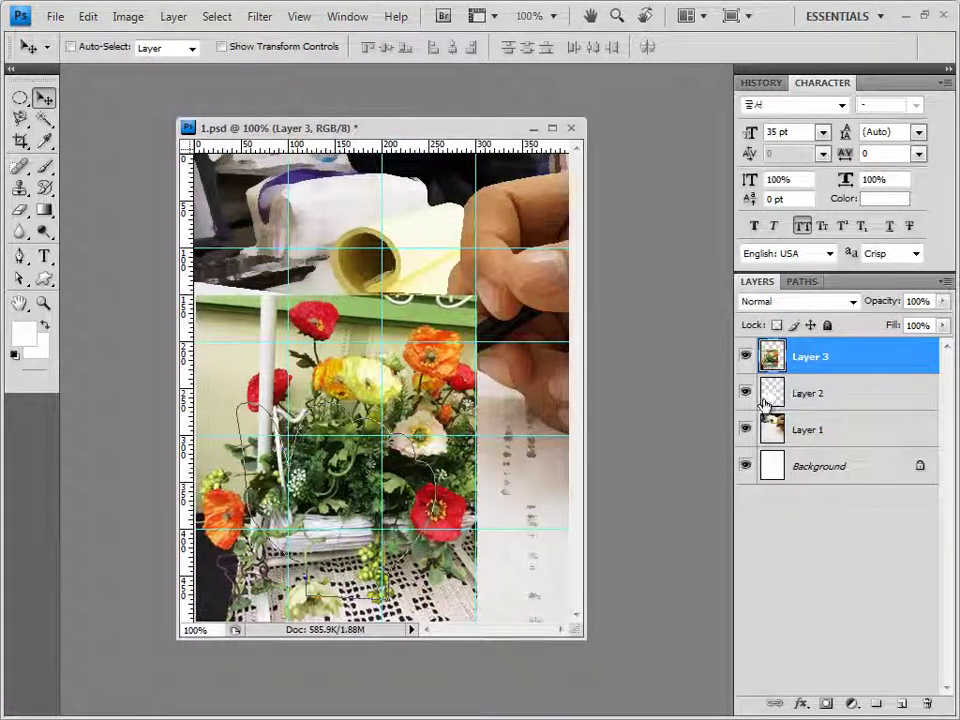
{"action": "left_click", "coordinate": [840, 376], "text": "alt"}
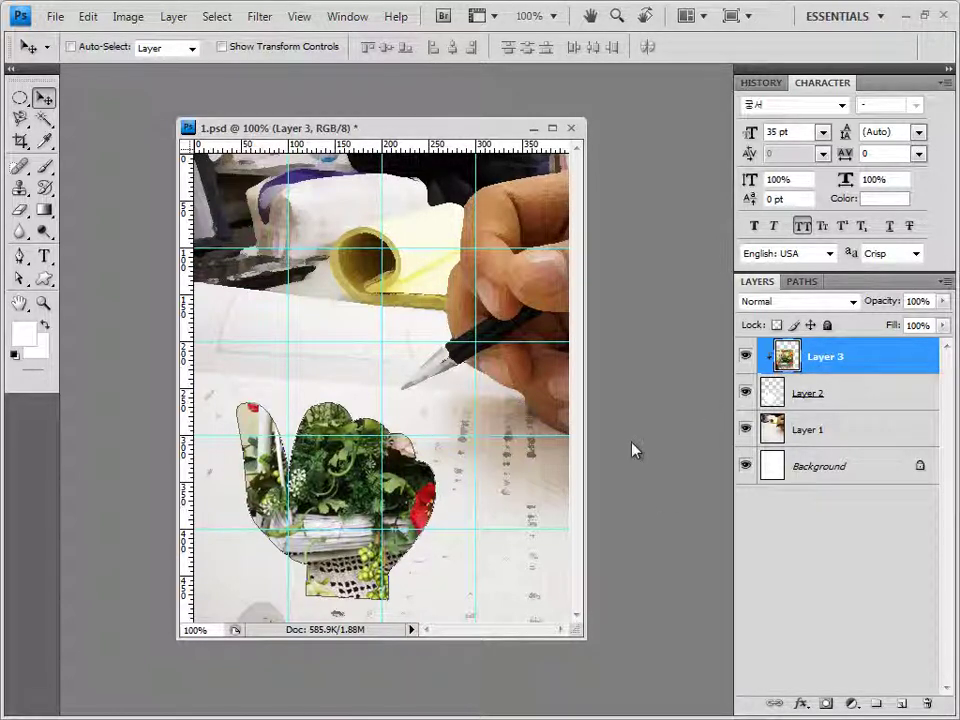
{"action": "key", "text": "ctrl+t"}
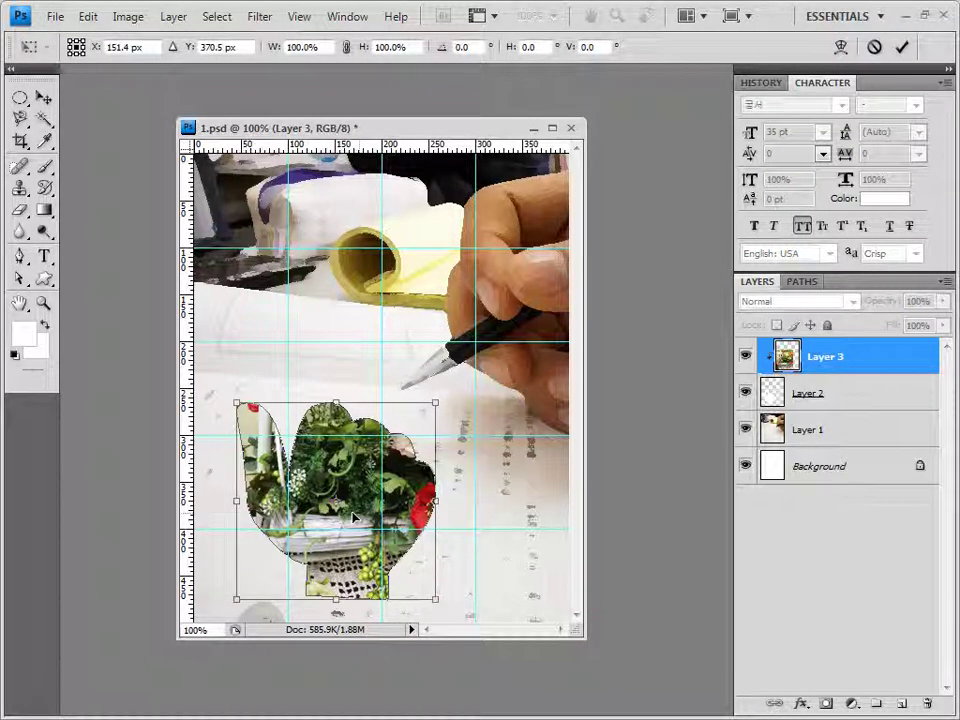
{"action": "key", "text": "Return"}
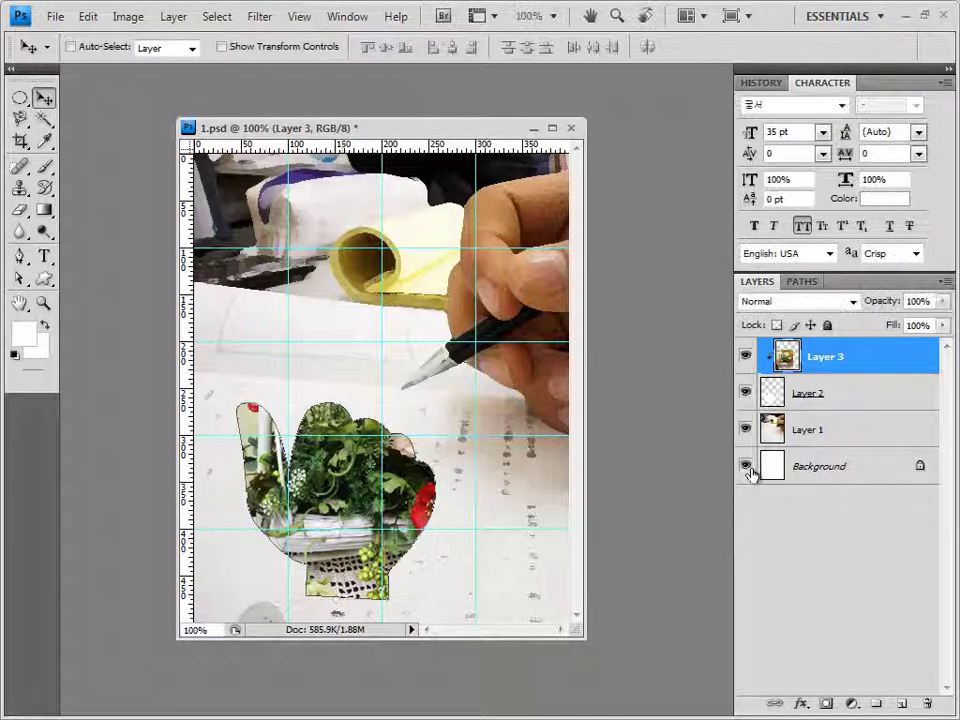
{"action": "key", "text": "ctrl+t"}
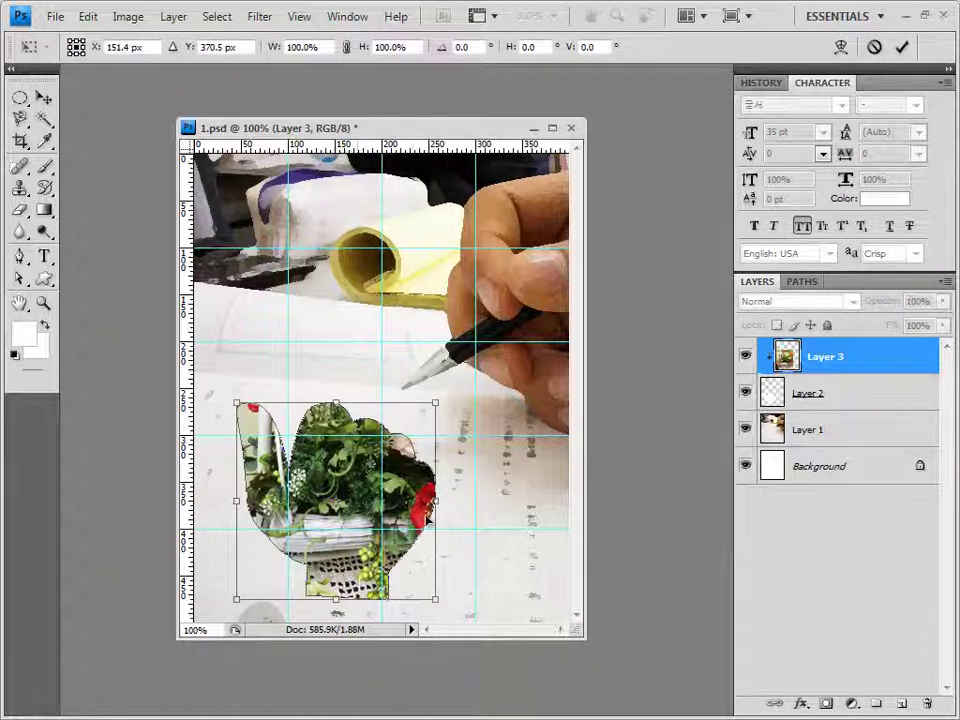
{"action": "key", "text": "Return"}
Step: Deselect the 엄지 path and return to the layer list
{"action": "left_click", "coordinate": [804, 282]}
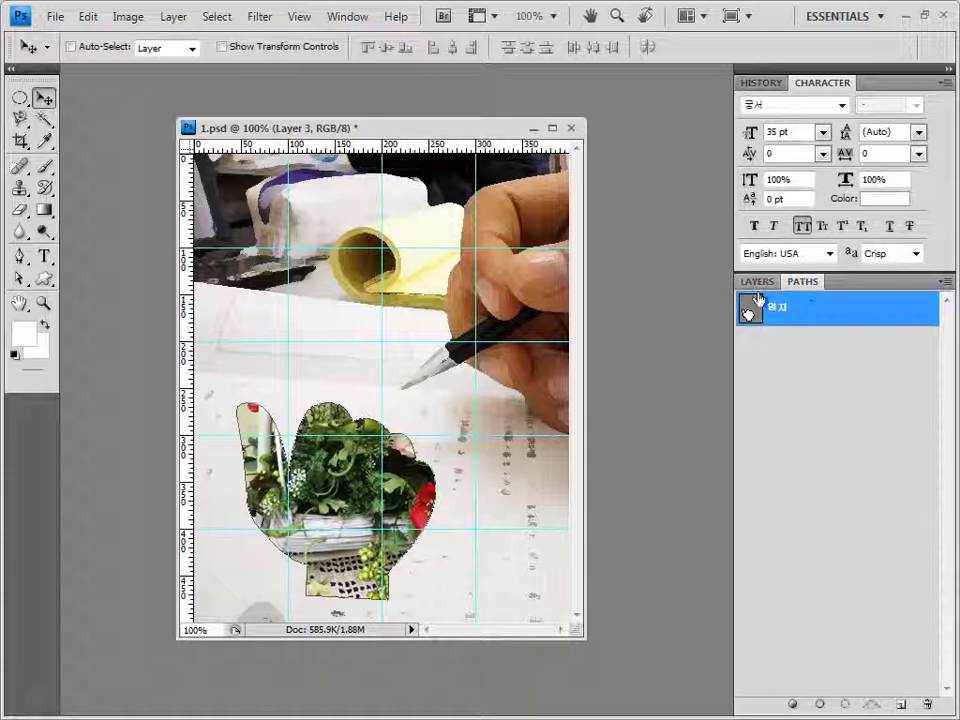
{"action": "left_click", "coordinate": [806, 420]}
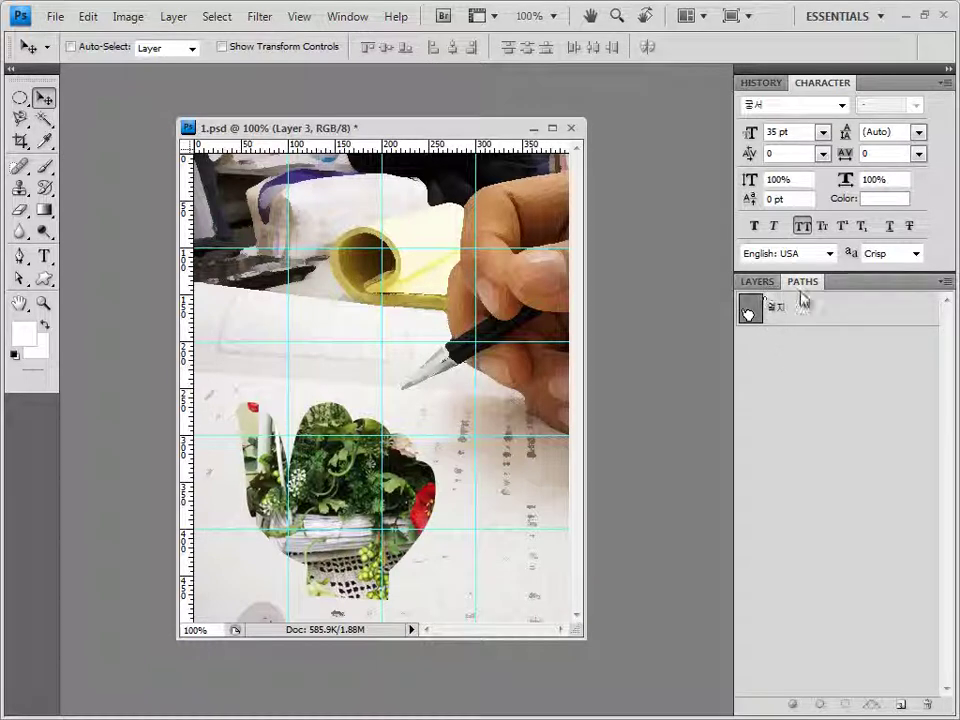
{"action": "left_click", "coordinate": [757, 281]}
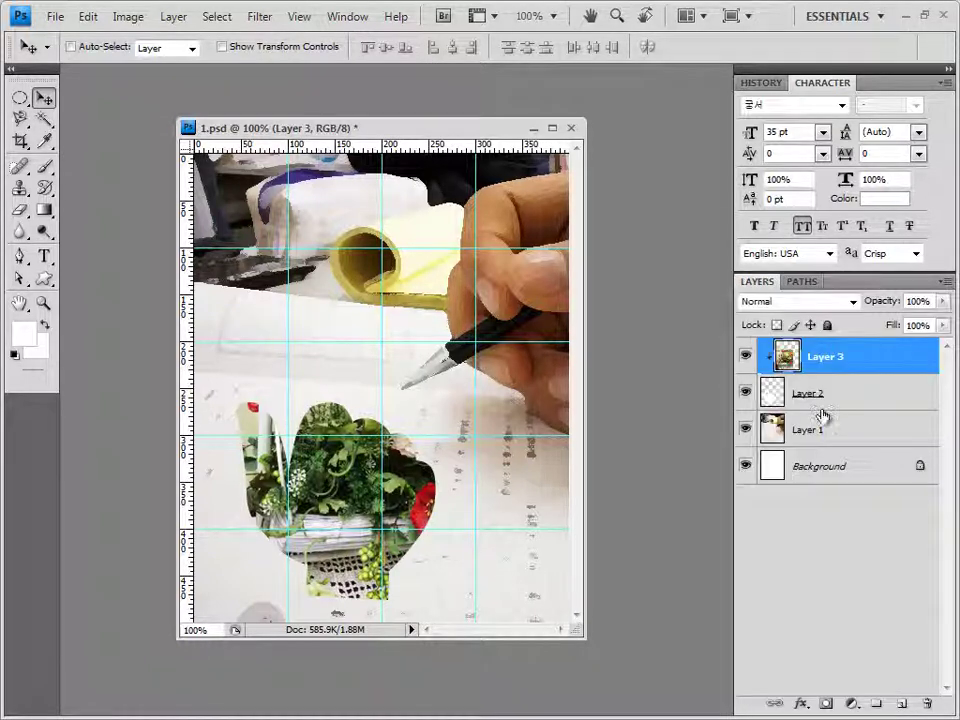
Step: Reposition the clipped flower image at 100% scale, centered at about X 109, Y 429 px, so the blossoms fill the hand
{"action": "key", "text": "ctrl+t"}
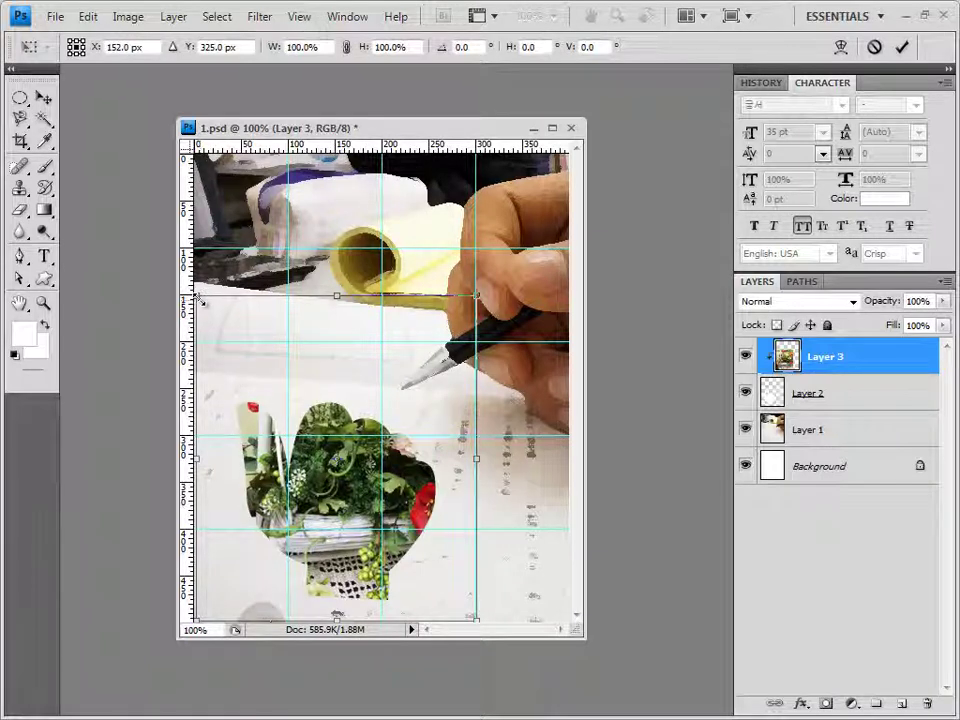
{"action": "left_click_drag", "start_coordinate": [198, 298], "coordinate": [210, 313]}
{"action": "left_click_drag", "start_coordinate": [478, 313], "coordinate": [457, 335]}
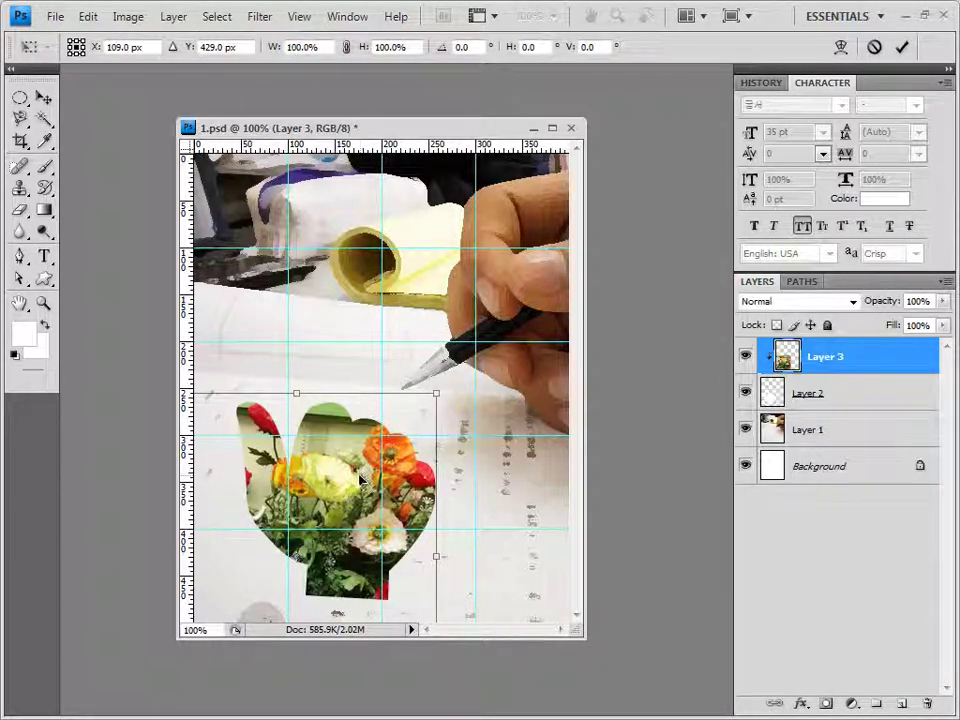
{"action": "key", "text": "Return"}
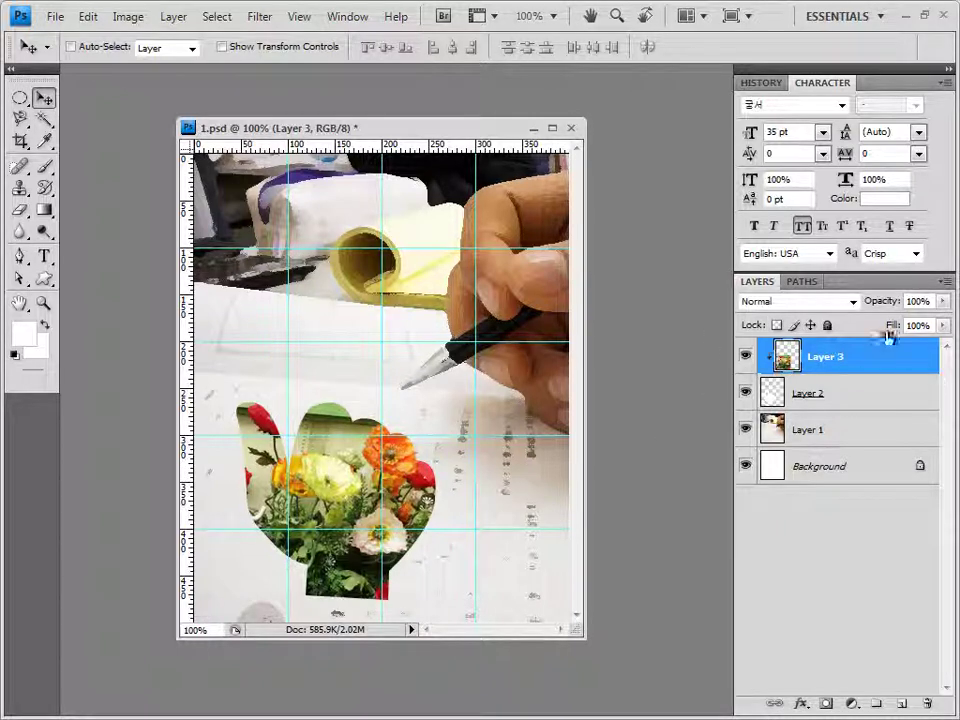
Step: Give the hand shape layer a default Drop Shadow and a 2 px outside Stroke in color #ffc154
{"action": "left_click", "coordinate": [806, 396]}
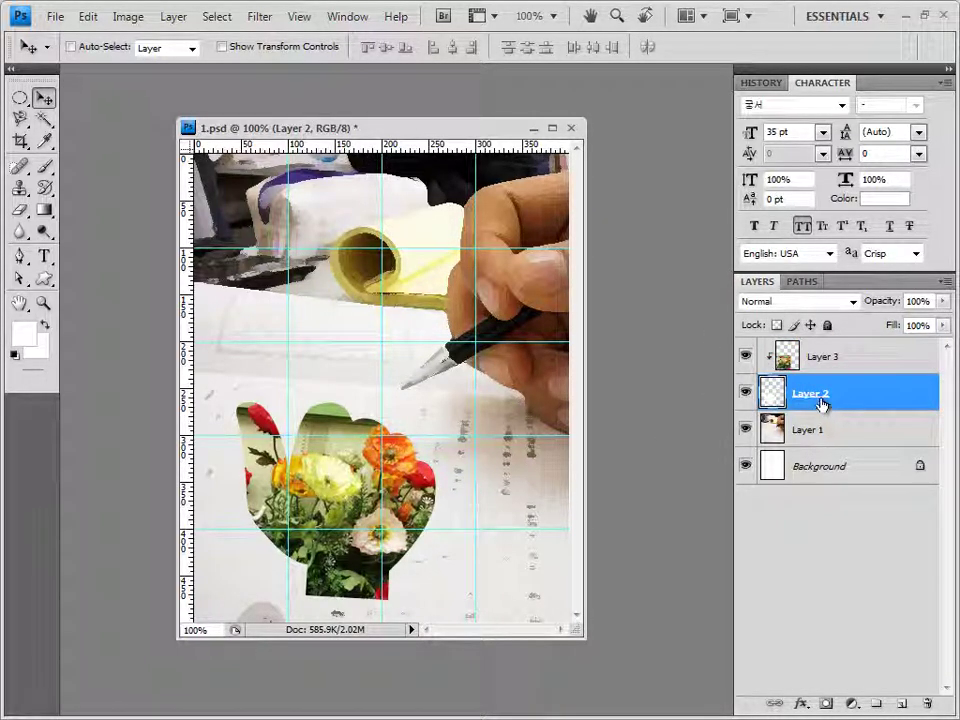
{"action": "left_click", "coordinate": [801, 704]}
{"action": "left_click", "coordinate": [843, 503]}
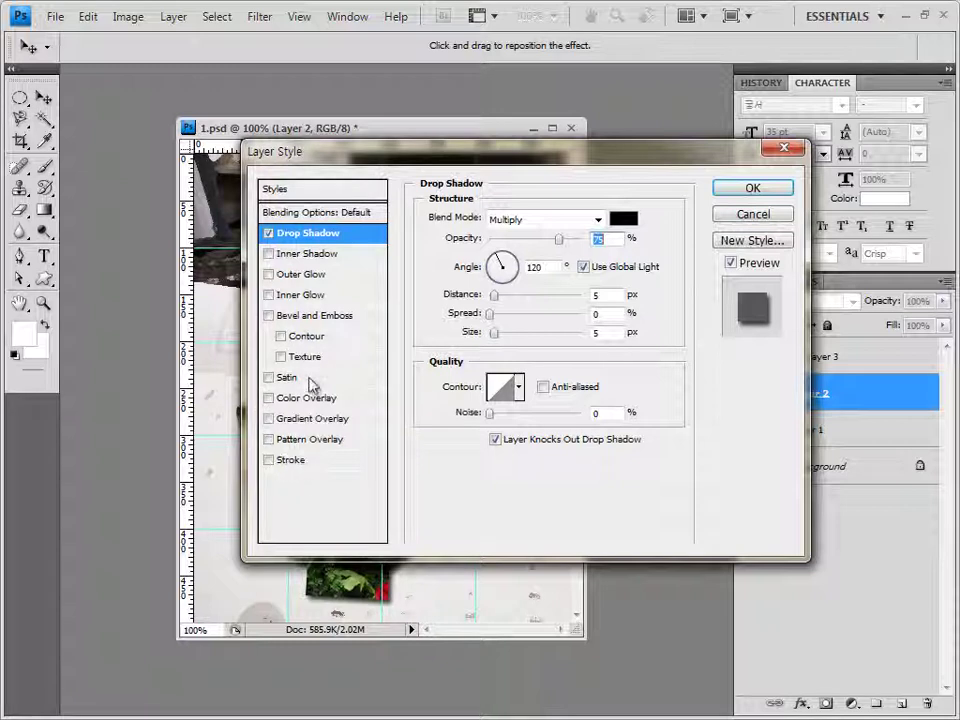
{"action": "left_click", "coordinate": [294, 462]}
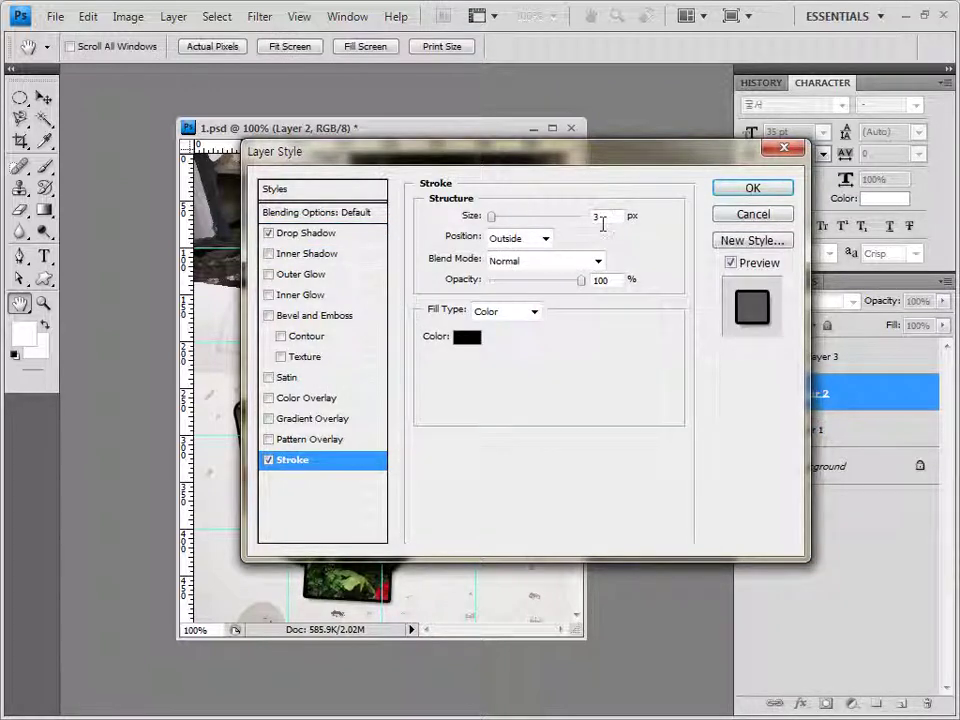
{"action": "type", "text": "2"}
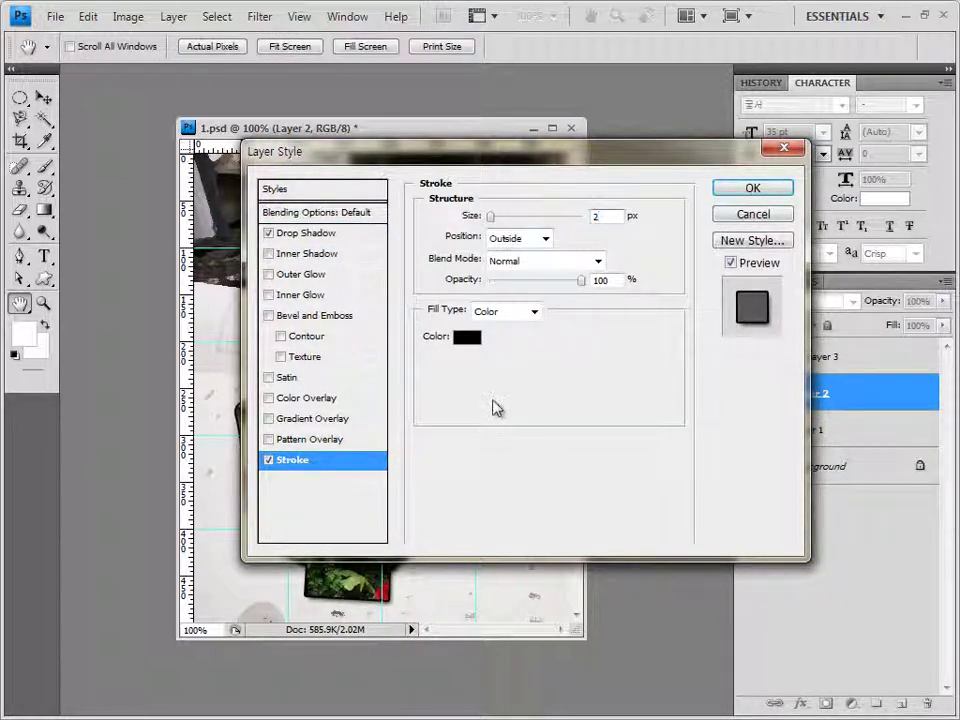
{"action": "left_click", "coordinate": [466, 337]}
{"action": "double_click", "coordinate": [566, 457]}
{"action": "type", "text": "ffc194"}
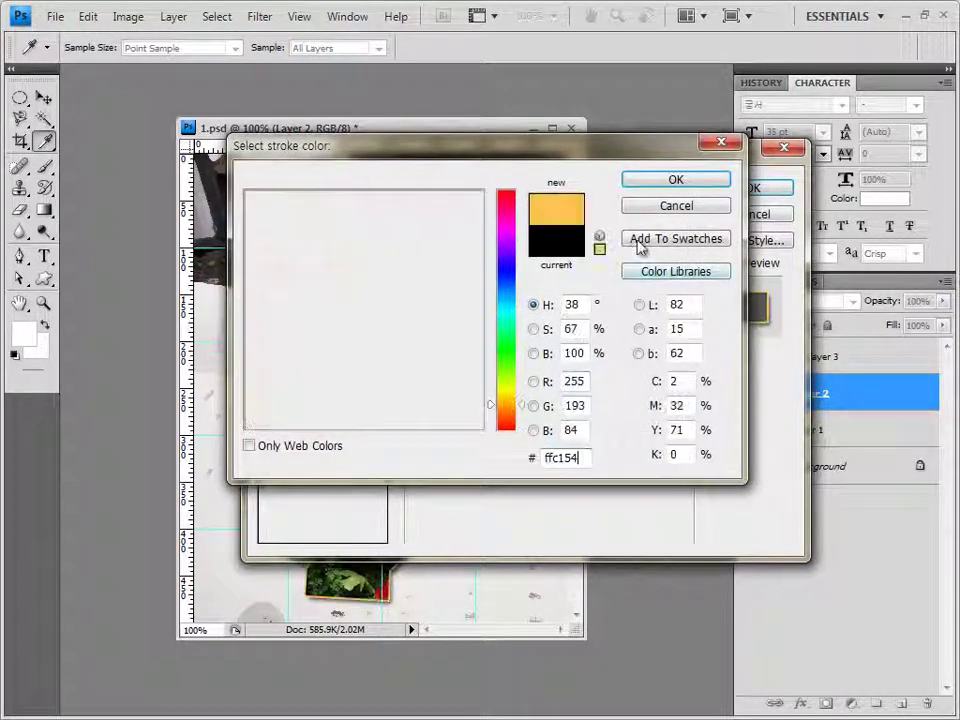
{"action": "left_click", "coordinate": [676, 182]}
{"action": "left_click", "coordinate": [752, 189]}
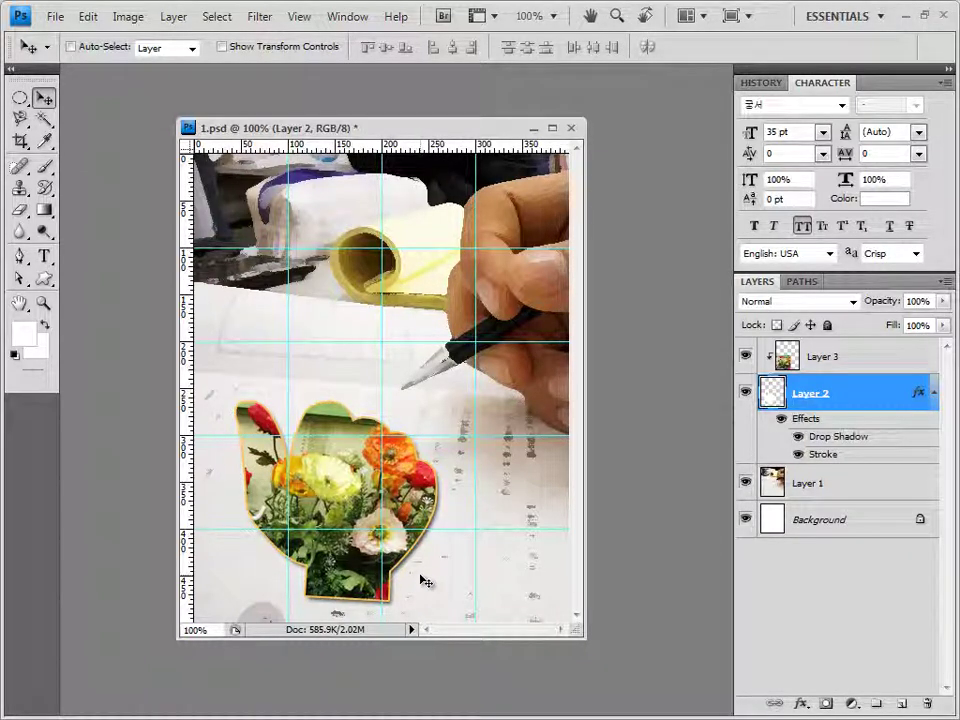
Step: Make Layer 3 active, open 1급-3.jpg in Photoshop and float it in its own window
{"action": "left_click", "coordinate": [849, 362]}
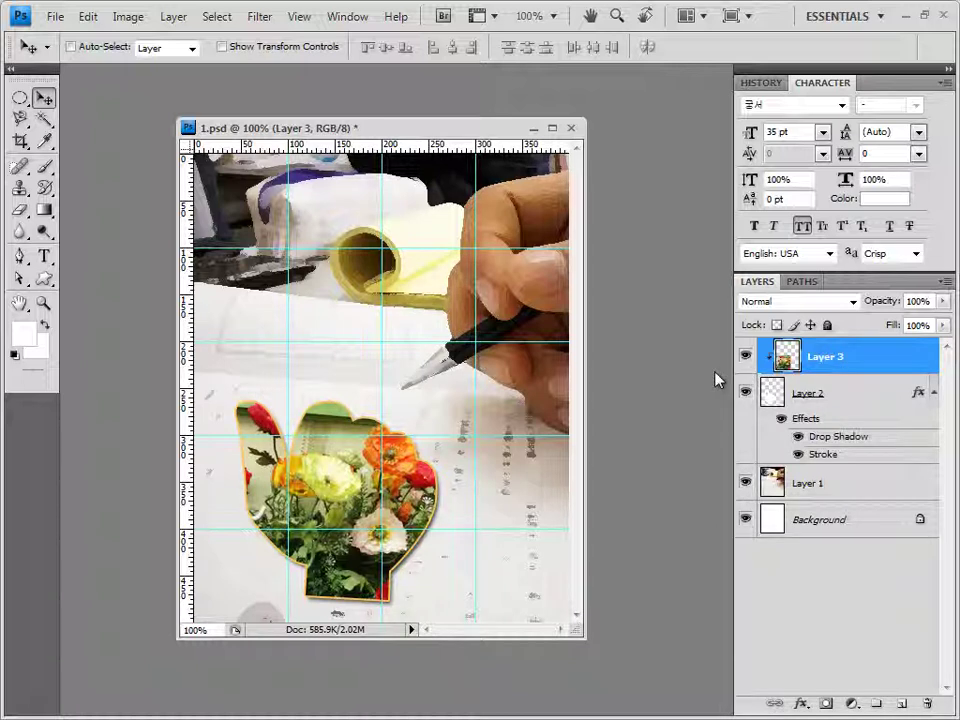
{"action": "key", "text": "w"}
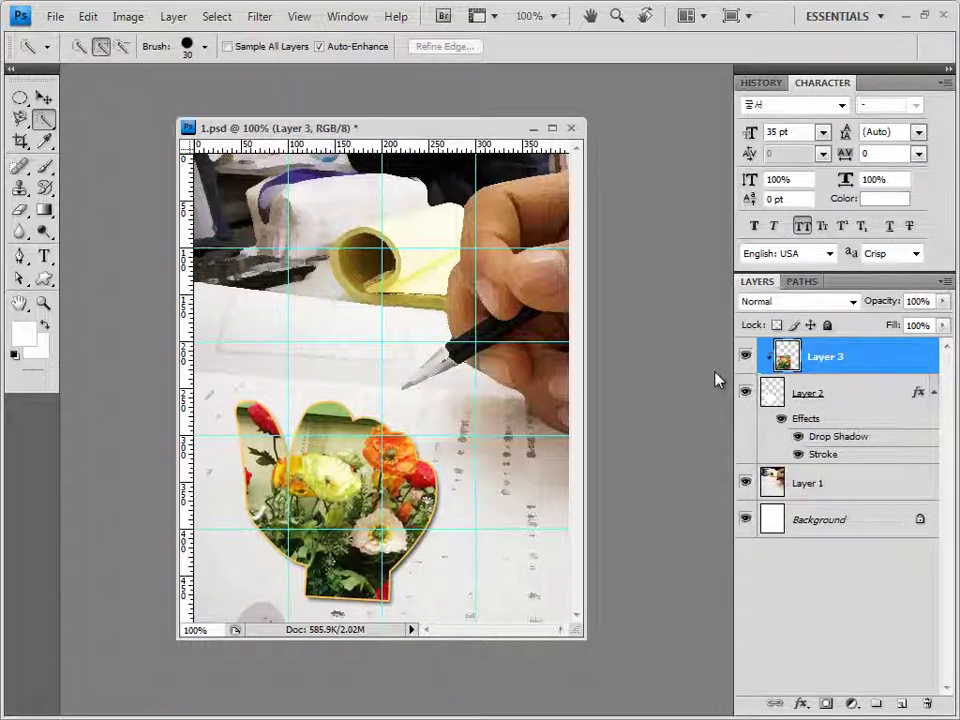
{"action": "key", "text": "alt+Tab"}
{"action": "left_click_drag", "start_coordinate": [513, 255], "coordinate": [439, 105]}
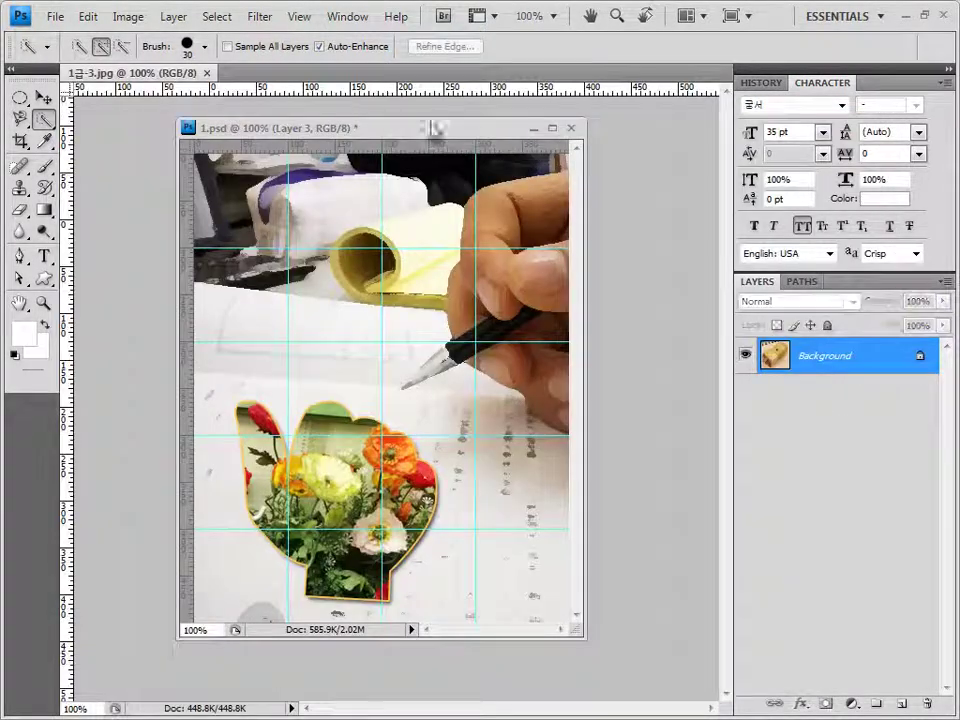
{"action": "left_click", "coordinate": [43, 97]}
{"action": "mouse_move", "coordinate": [100, 73]}
{"action": "left_mouse_down"}
{"action": "mouse_move", "coordinate": [275, 235]}
{"action": "mouse_move", "coordinate": [306, 180]}
{"action": "mouse_move", "coordinate": [420, 180]}
{"action": "mouse_move", "coordinate": [356, 180]}
{"action": "left_mouse_up"}
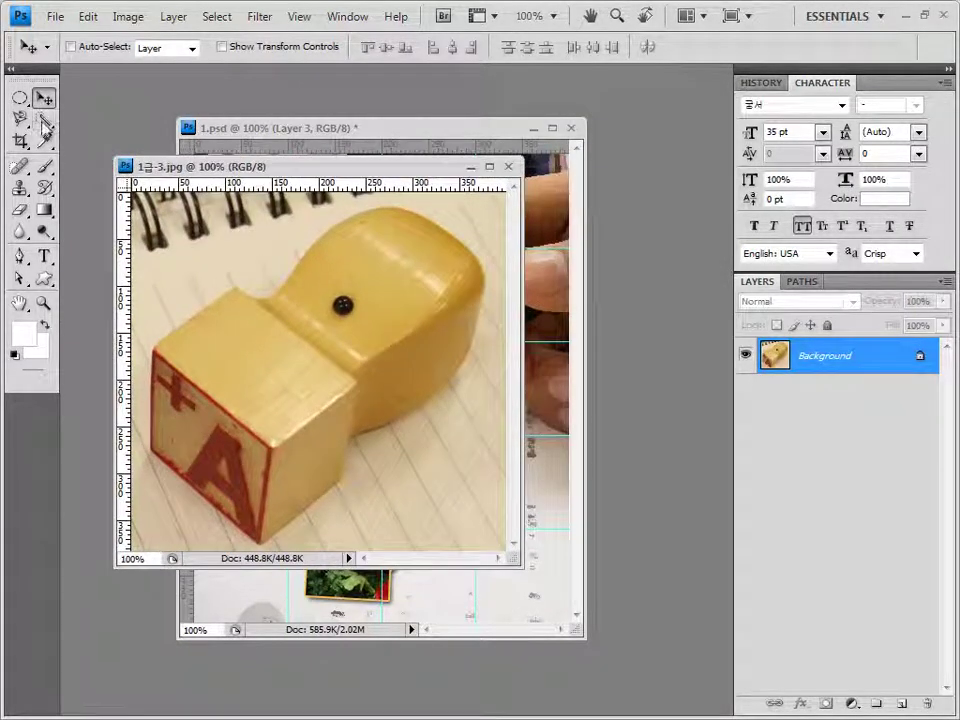
Step: Select the whole wooden stamp in 1급-3.jpg using the Quick Selection tool with a 30 px brush
{"action": "left_click_drag", "start_coordinate": [43, 119], "coordinate": [50, 120]}
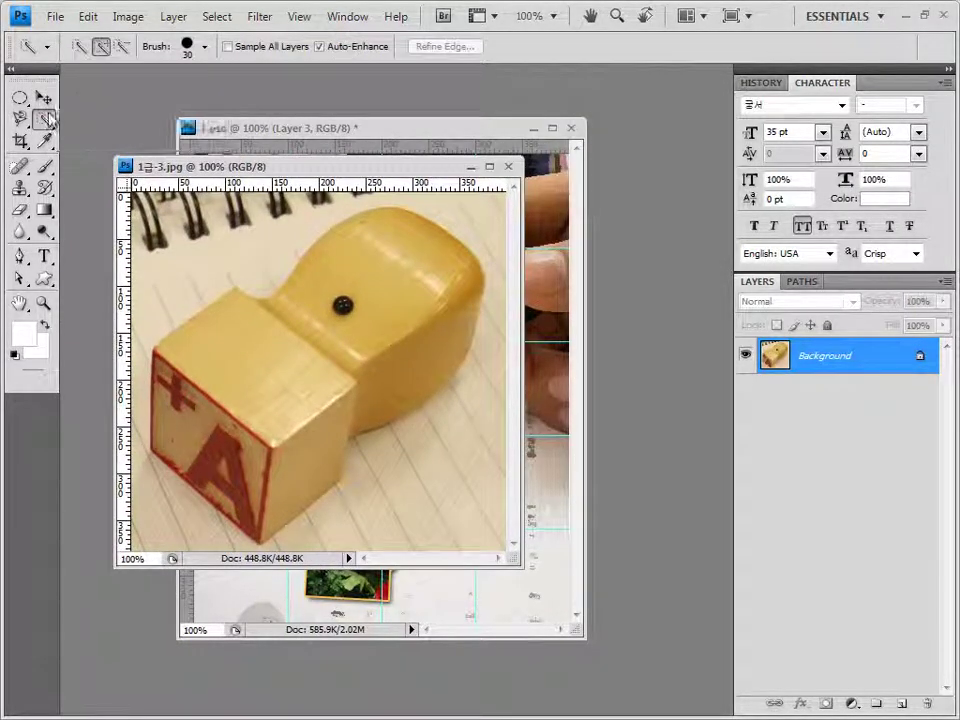
{"action": "left_click", "coordinate": [79, 46]}
{"action": "left_click", "coordinate": [205, 47]}
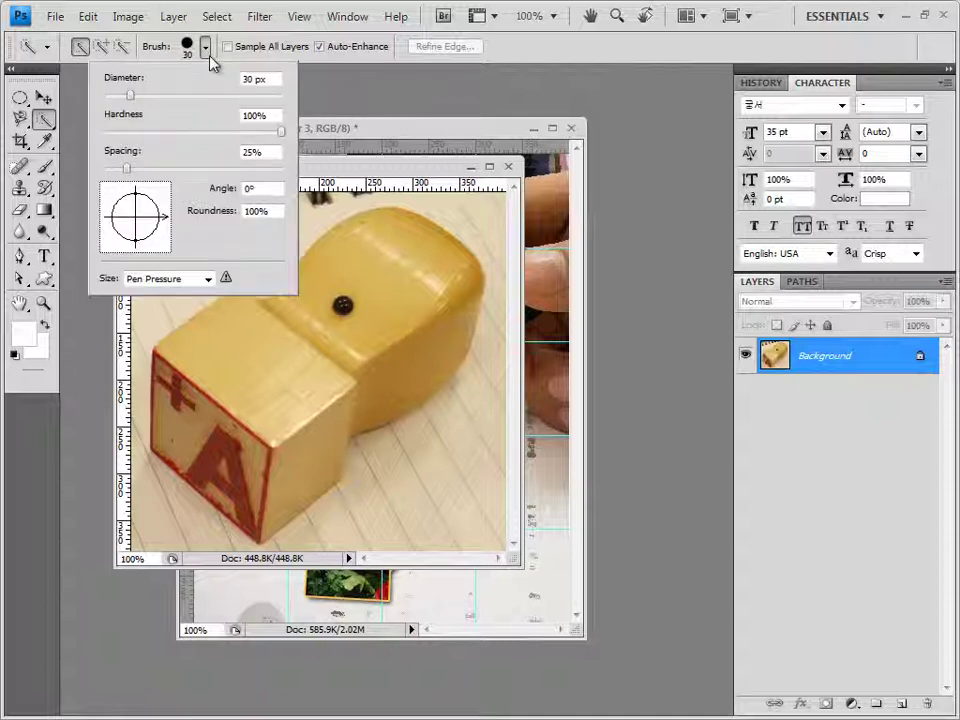
{"action": "left_click", "coordinate": [273, 83]}
{"action": "left_click", "coordinate": [330, 173]}
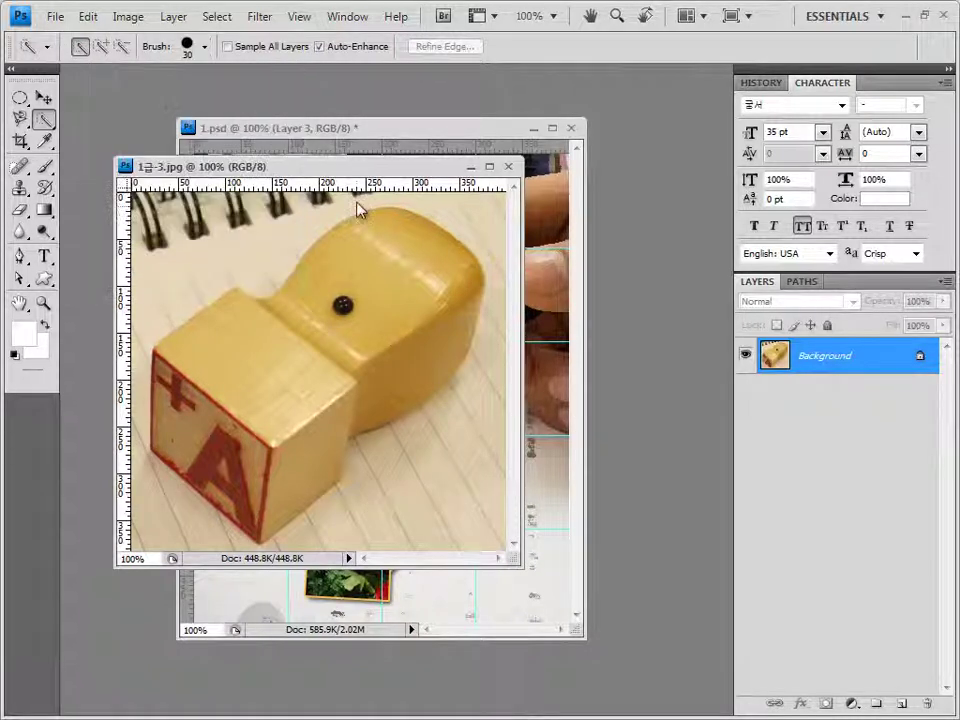
{"action": "mouse_move", "coordinate": [399, 223]}
{"action": "left_mouse_down"}
{"action": "mouse_move", "coordinate": [422, 253]}
{"action": "mouse_move", "coordinate": [431, 291]}
{"action": "mouse_move", "coordinate": [461, 291]}
{"action": "mouse_move", "coordinate": [454, 315]}
{"action": "mouse_move", "coordinate": [401, 369]}
{"action": "mouse_move", "coordinate": [300, 300]}
{"action": "mouse_move", "coordinate": [381, 399]}
{"action": "mouse_move", "coordinate": [328, 426]}
{"action": "mouse_move", "coordinate": [334, 402]}
{"action": "mouse_move", "coordinate": [326, 456]}
{"action": "mouse_move", "coordinate": [317, 429]}
{"action": "mouse_move", "coordinate": [336, 377]}
{"action": "mouse_move", "coordinate": [298, 416]}
{"action": "mouse_move", "coordinate": [230, 360]}
{"action": "mouse_move", "coordinate": [170, 340]}
{"action": "mouse_move", "coordinate": [189, 396]}
{"action": "mouse_move", "coordinate": [249, 430]}
{"action": "left_mouse_up"}
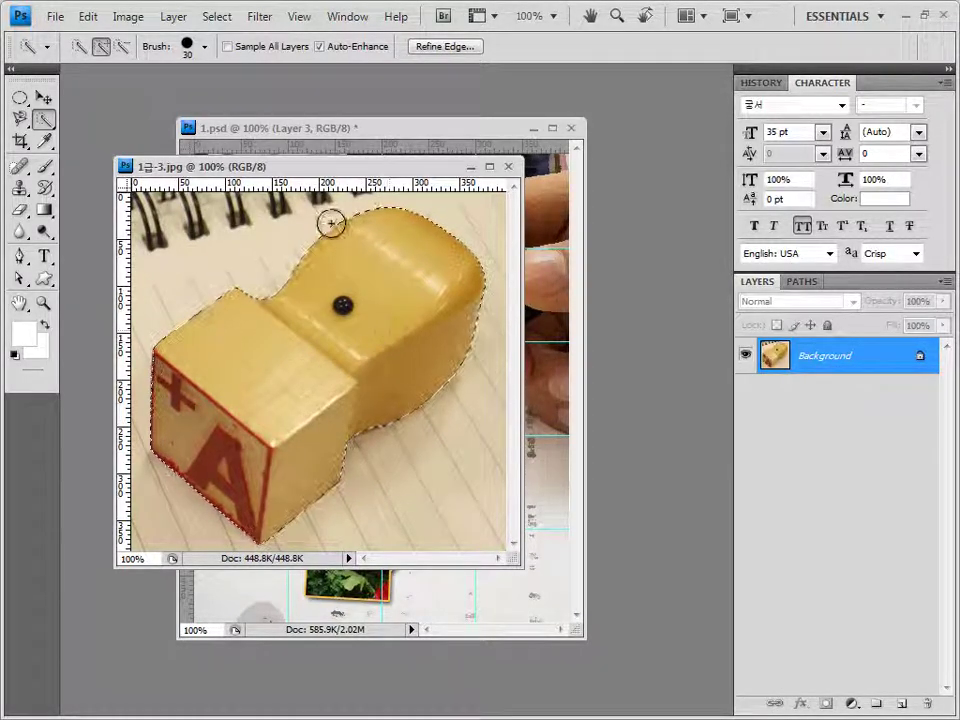
Step: Close 1급-3.jpg with the stamp copied and paste the stamp into 1.psd as a new layer above the flowers
{"action": "left_click", "coordinate": [510, 168]}
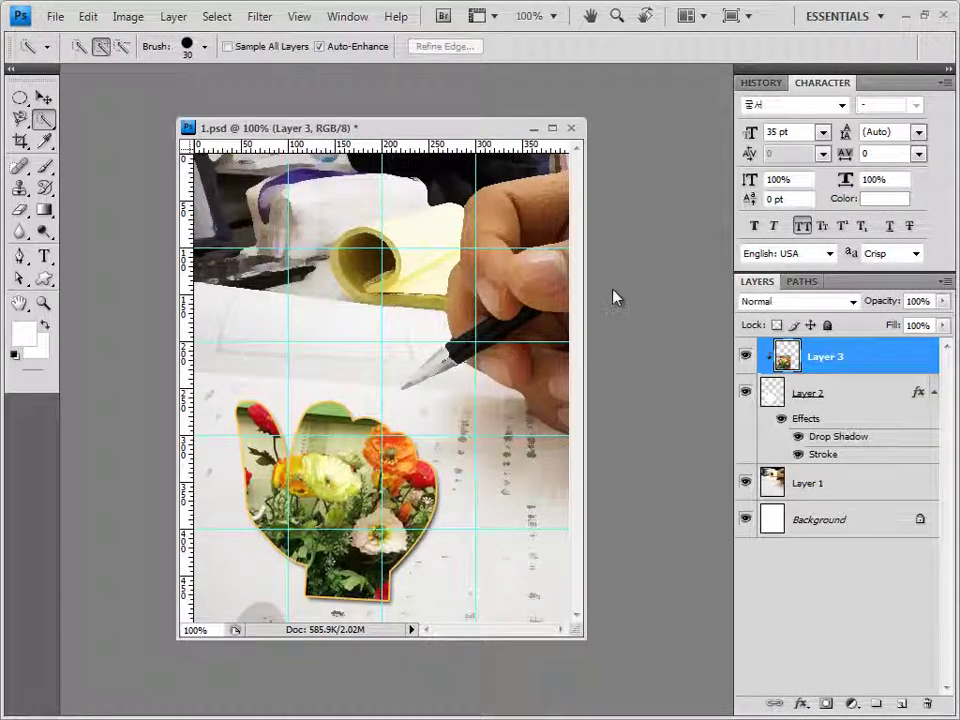
{"action": "key", "text": "ctrl+v"}
{"action": "left_click", "coordinate": [44, 97]}
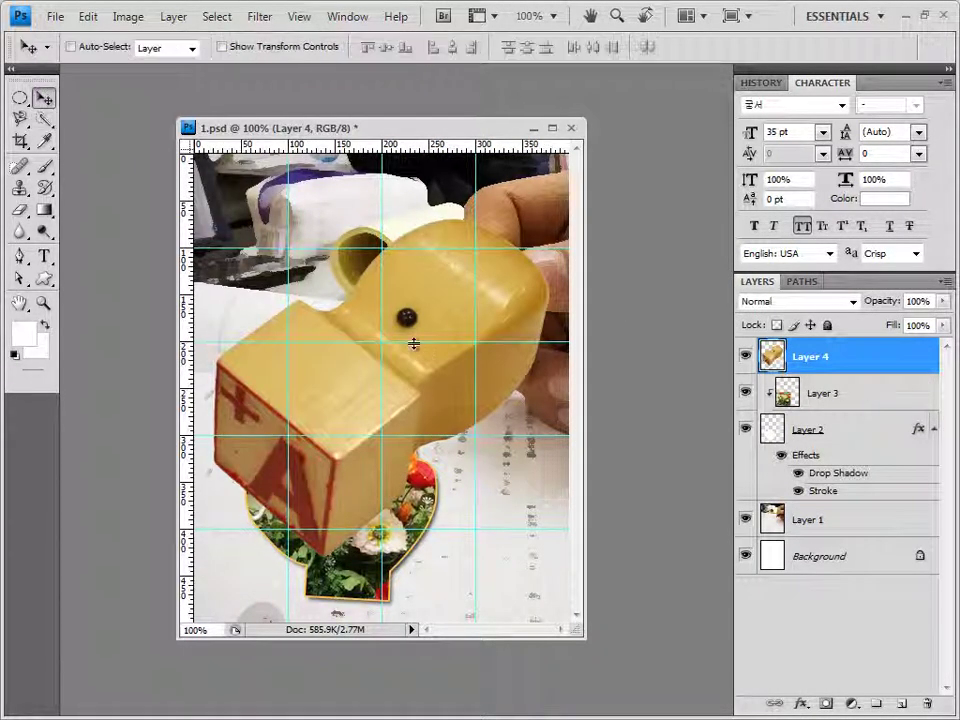
Step: Scale the wooden stamp down to about 155 px wide and place it above the hand shape
{"action": "key", "text": "ctrl+t"}
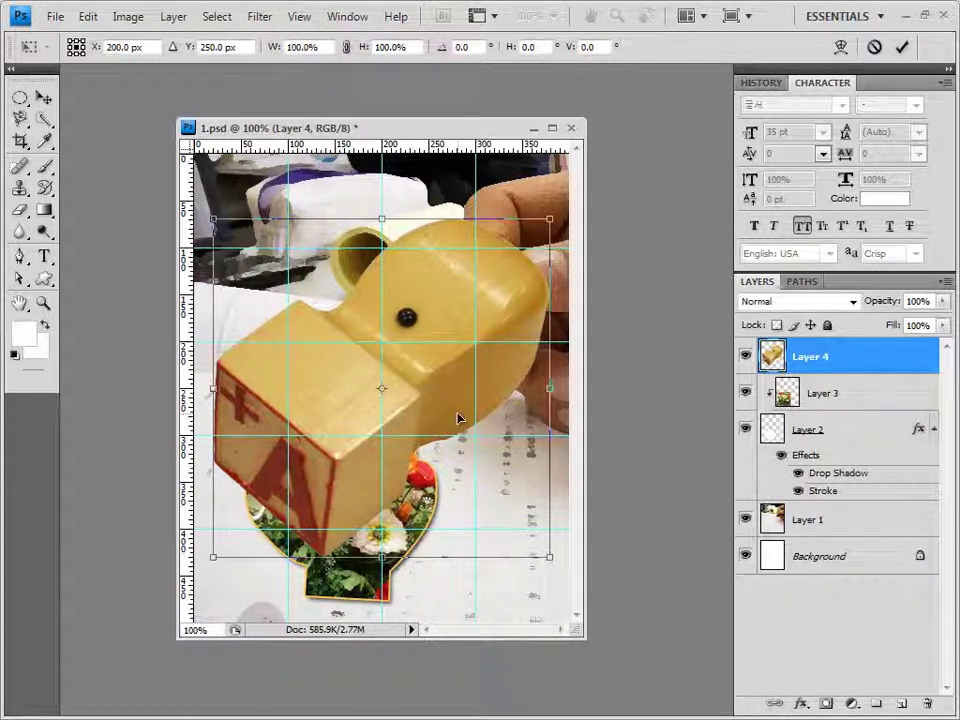
{"action": "left_click_drag", "start_coordinate": [549, 556], "coordinate": [413, 365]}
{"action": "key", "text": "Return"}
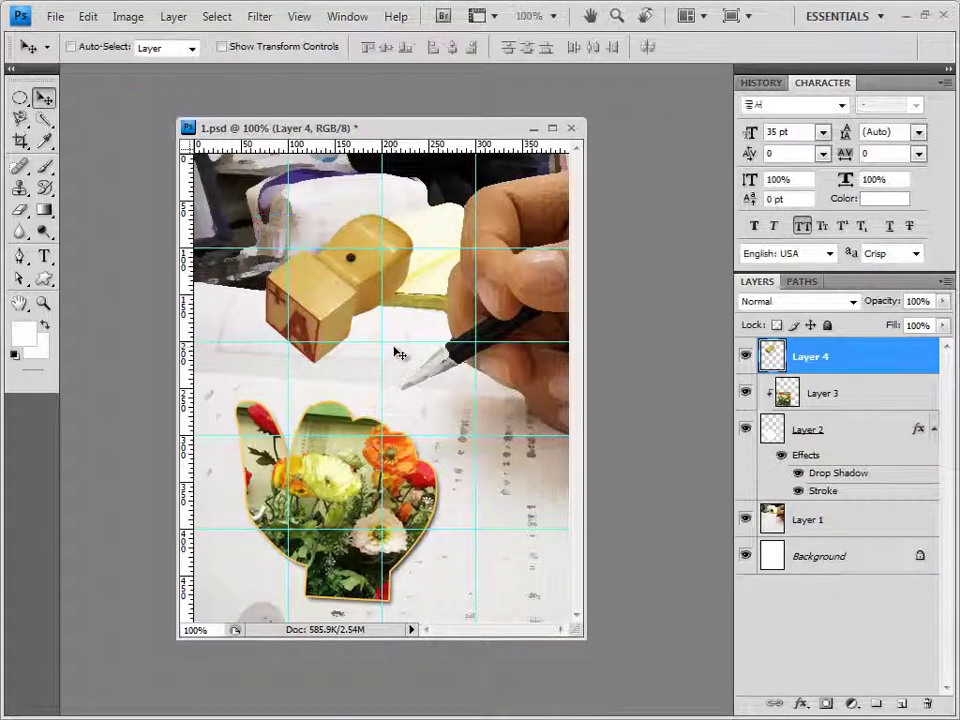
Step: Add an Inner Shadow to the stamp layer with 75% opacity, 120° angle, 5 px distance and 5 px size, and review its settings
{"action": "left_click", "coordinate": [799, 705]}
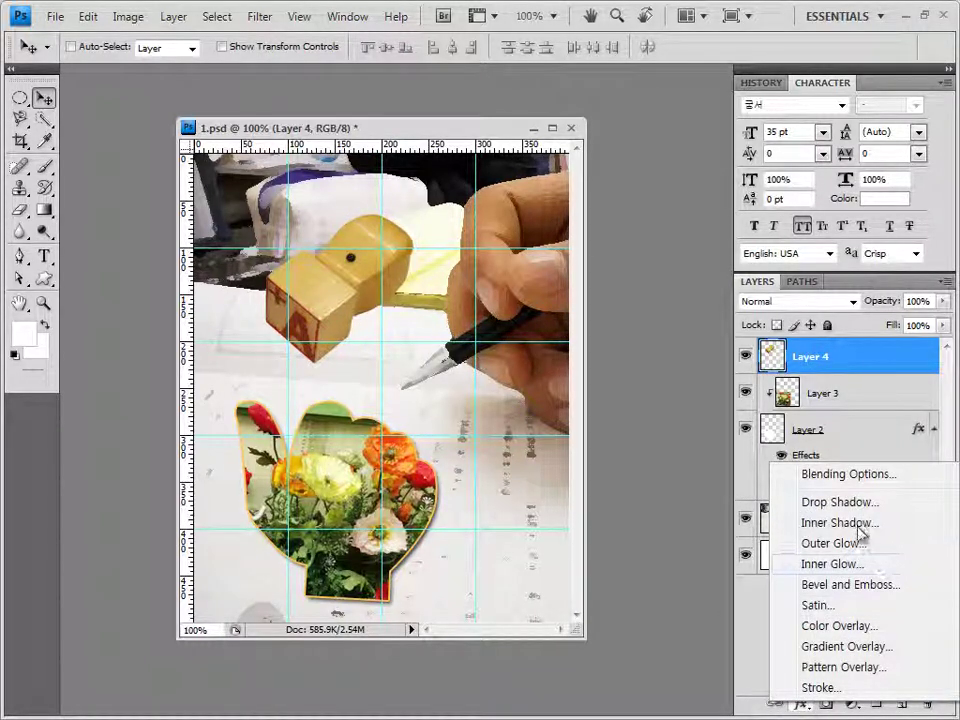
{"action": "left_click", "coordinate": [800, 523]}
{"action": "left_click", "coordinate": [753, 188]}
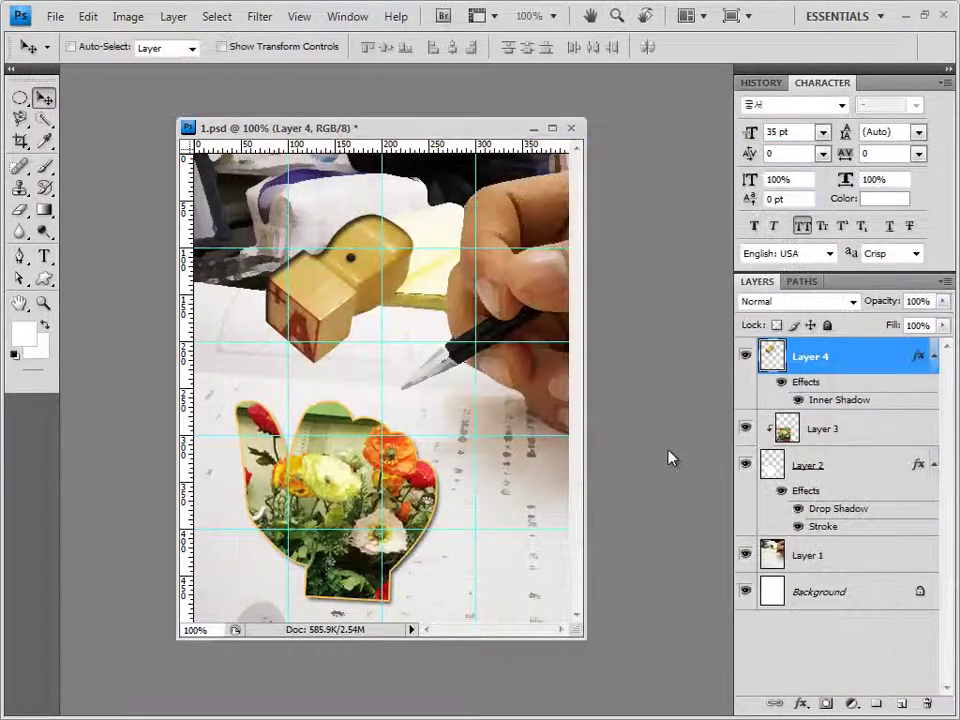
{"action": "double_click", "coordinate": [859, 410]}
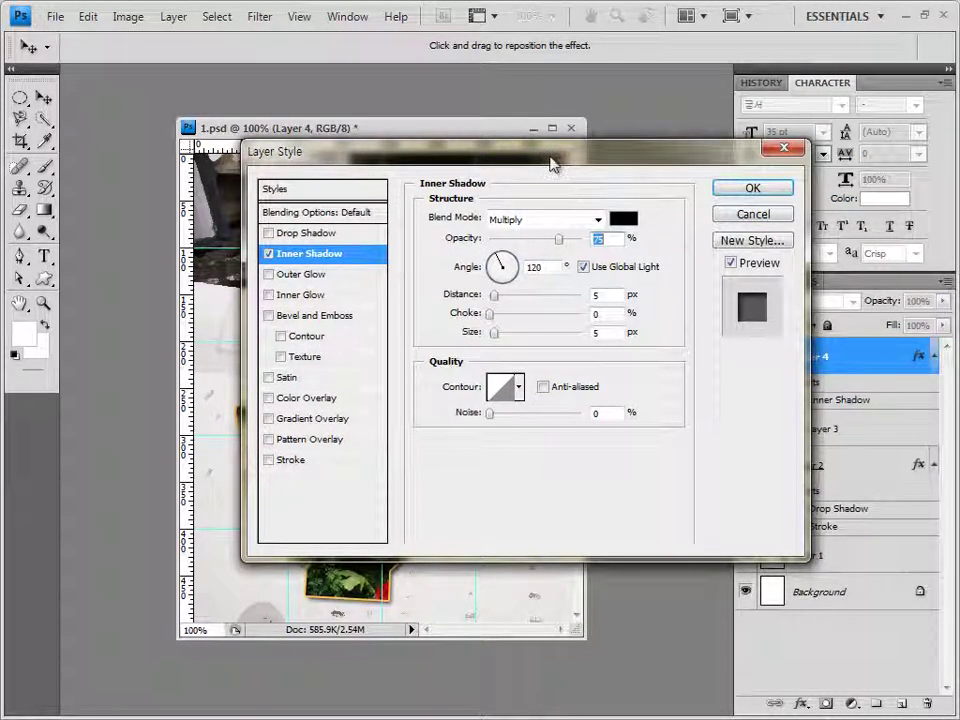
{"action": "left_click_drag", "start_coordinate": [553, 161], "coordinate": [579, 242]}
{"action": "left_click", "coordinate": [779, 296]}
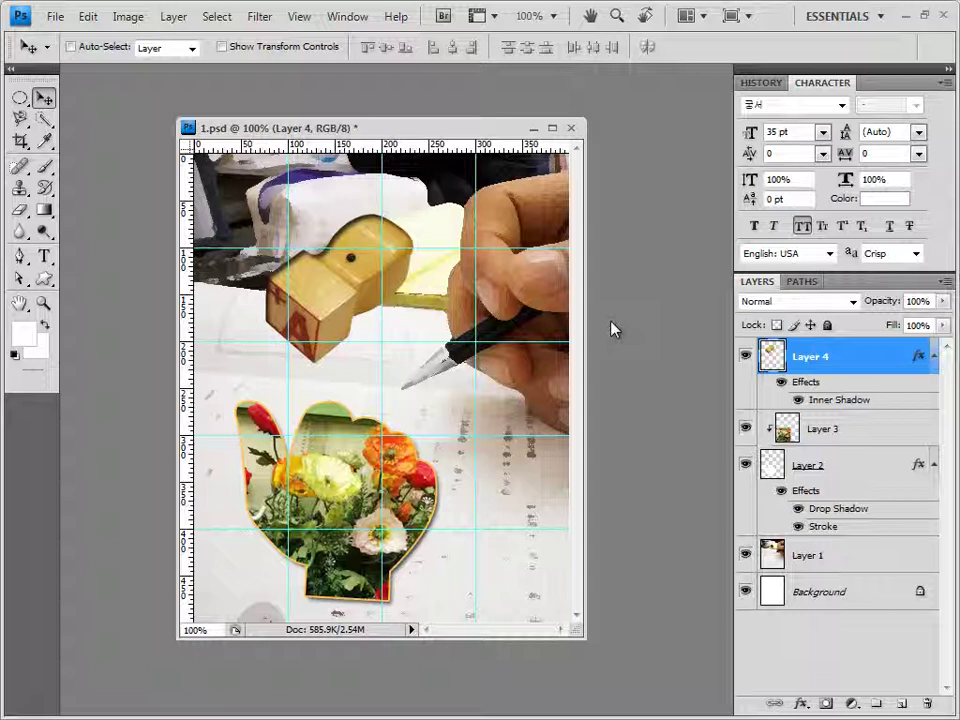
Step: Load the Symbols shape set for the Custom Shape tool, replacing the current shapes, with shape-layer mode in use
{"action": "left_click", "coordinate": [44, 280]}
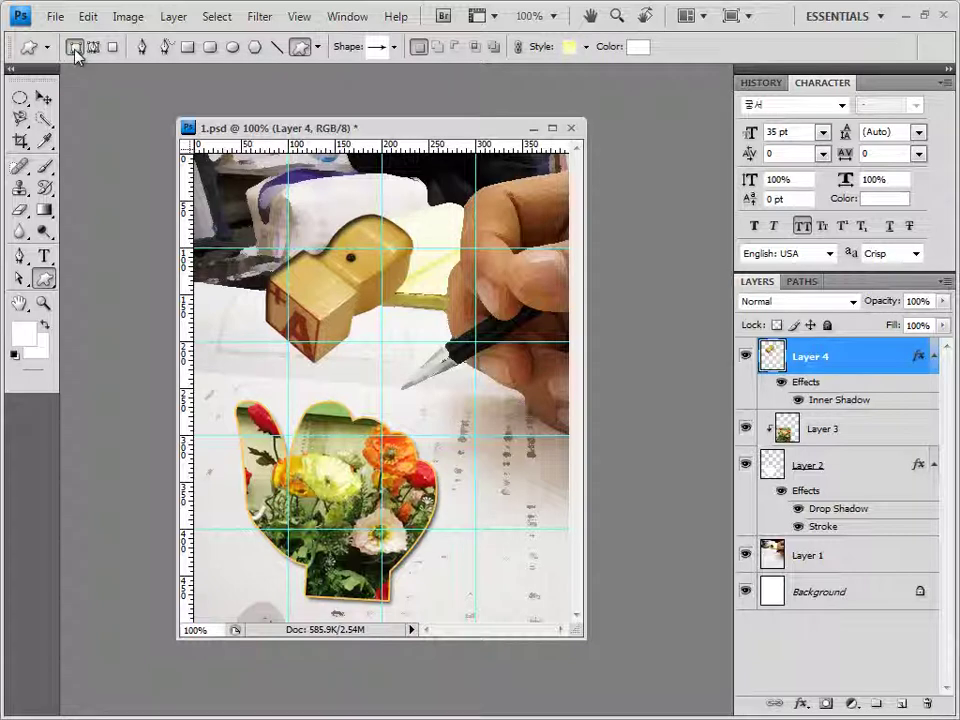
{"action": "left_click", "coordinate": [395, 48]}
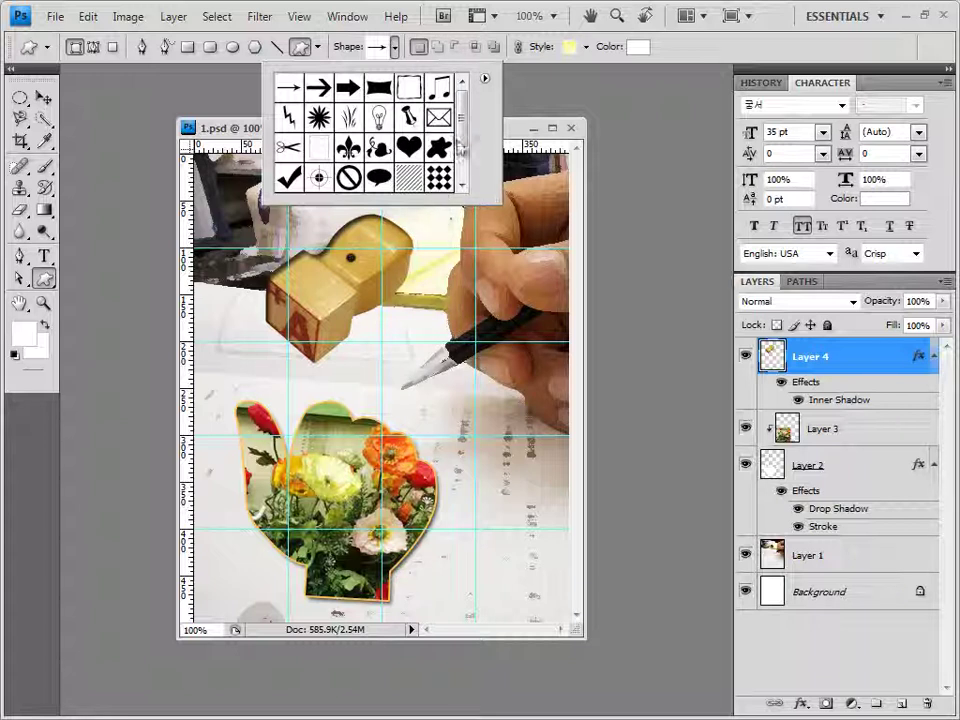
{"action": "left_click", "coordinate": [484, 78]}
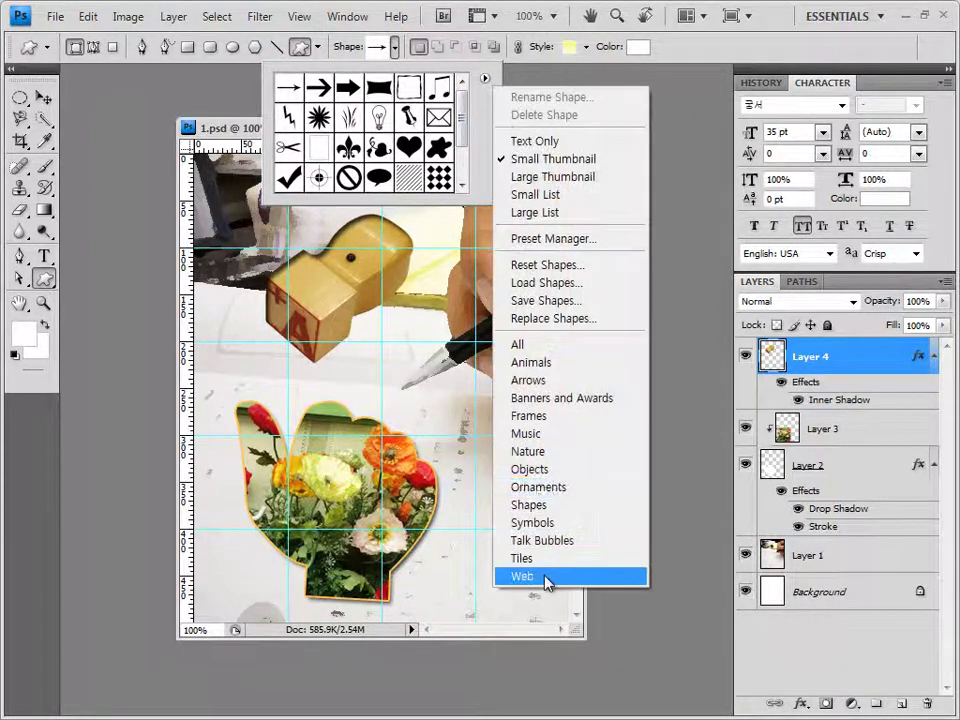
{"action": "left_click", "coordinate": [556, 523]}
{"action": "left_click", "coordinate": [432, 284]}
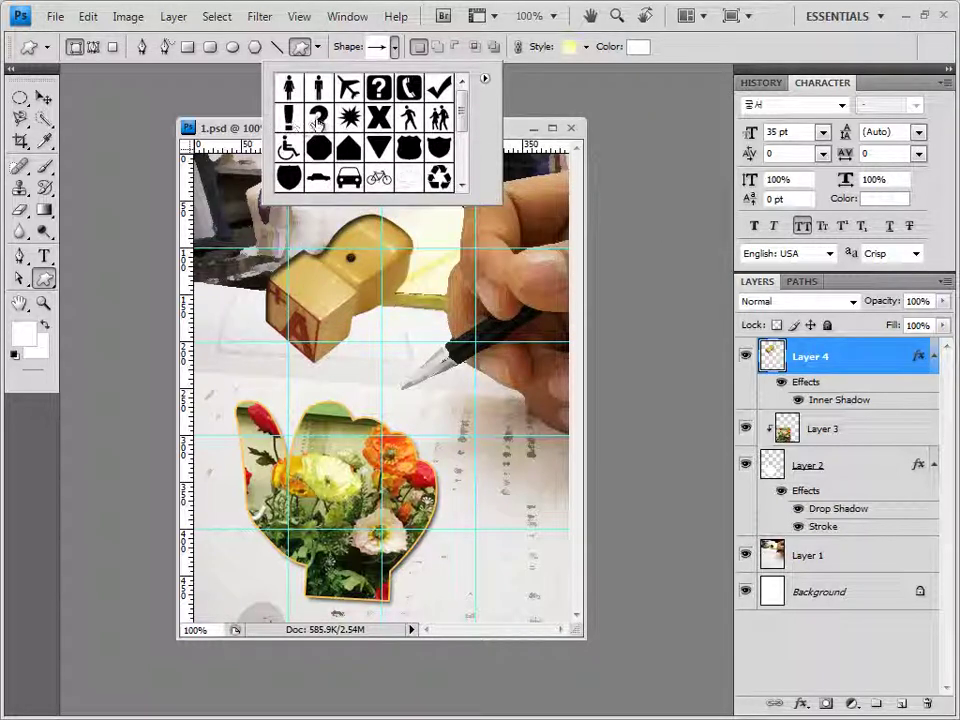
Step: Draw a question mark symbol about 53 px wide and 105 px tall beside the stamp's upper end and remove its layer style
{"action": "left_click", "coordinate": [318, 120]}
{"action": "left_click", "coordinate": [183, 102]}
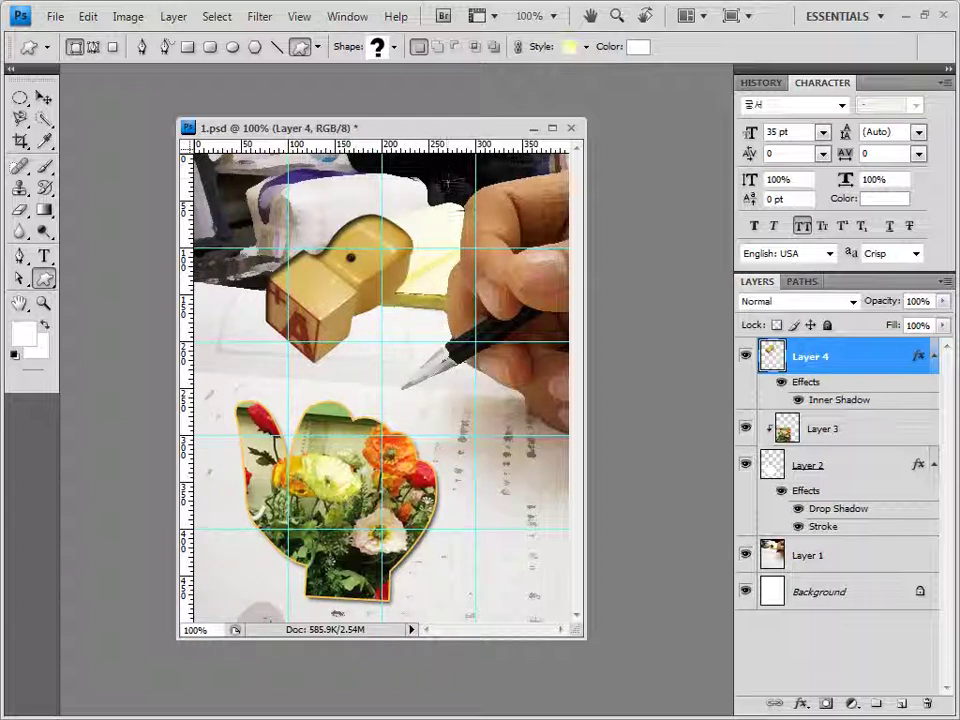
{"action": "left_click_drag", "start_coordinate": [448, 182], "coordinate": [498, 280]}
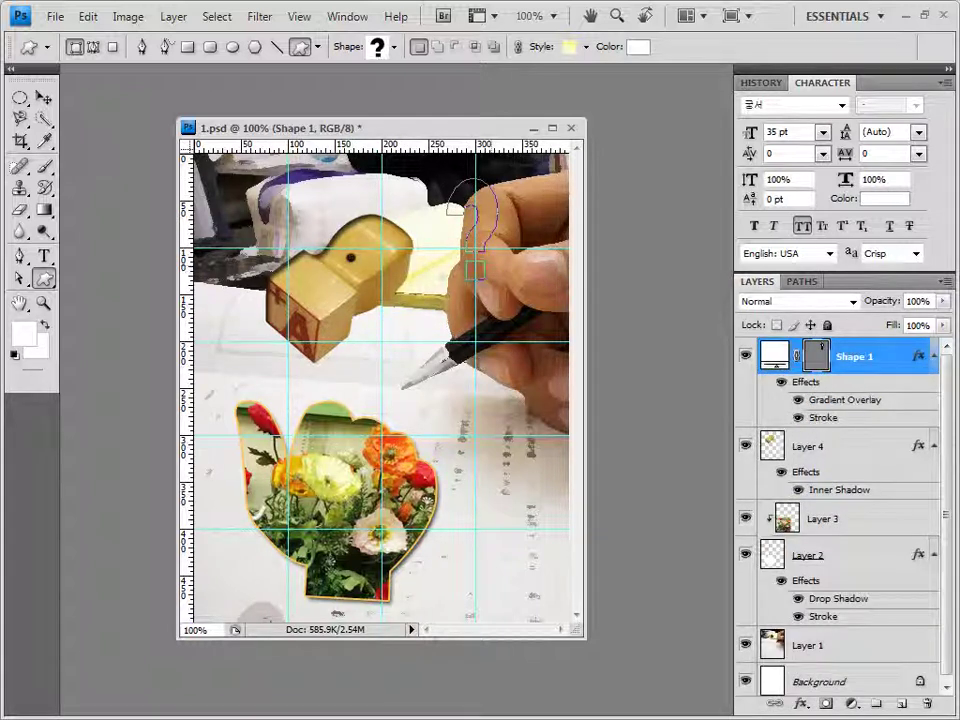
{"action": "left_click", "coordinate": [585, 46]}
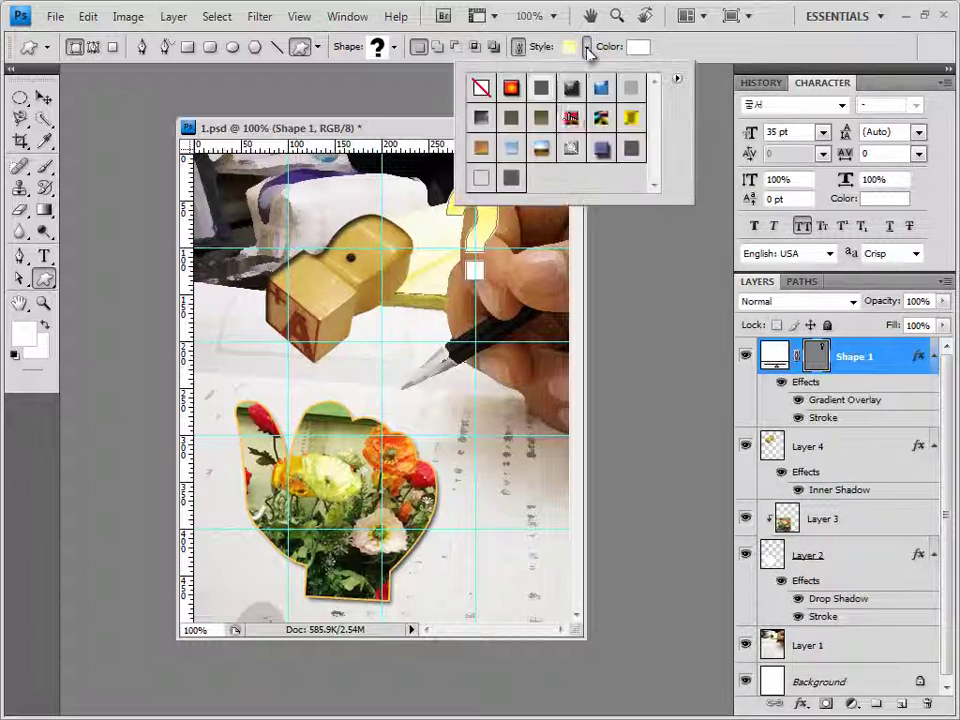
{"action": "left_click", "coordinate": [481, 88]}
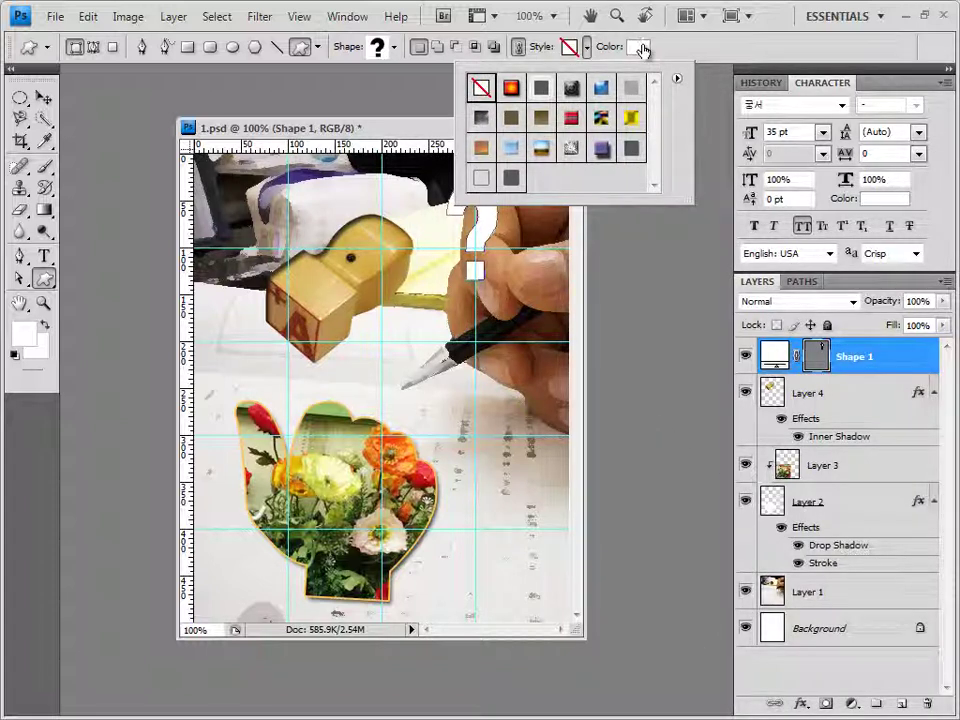
Step: Add a Gradient Overlay to the question mark and set the gradient's start stop to #f6f1b2
{"action": "left_click", "coordinate": [800, 704]}
{"action": "left_click", "coordinate": [801, 704]}
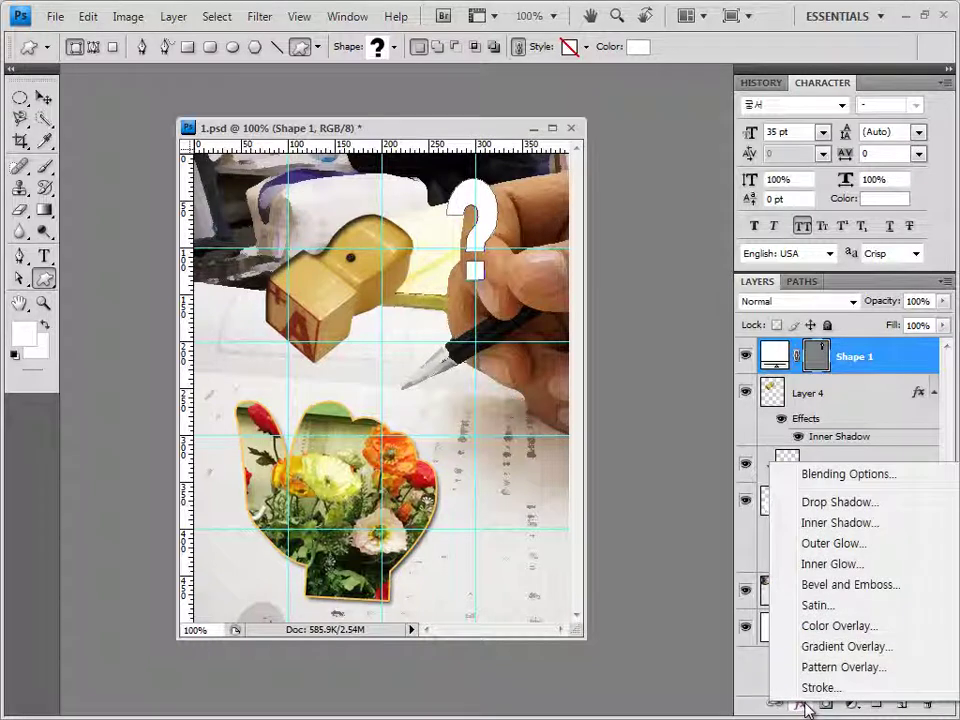
{"action": "left_click", "coordinate": [836, 648]}
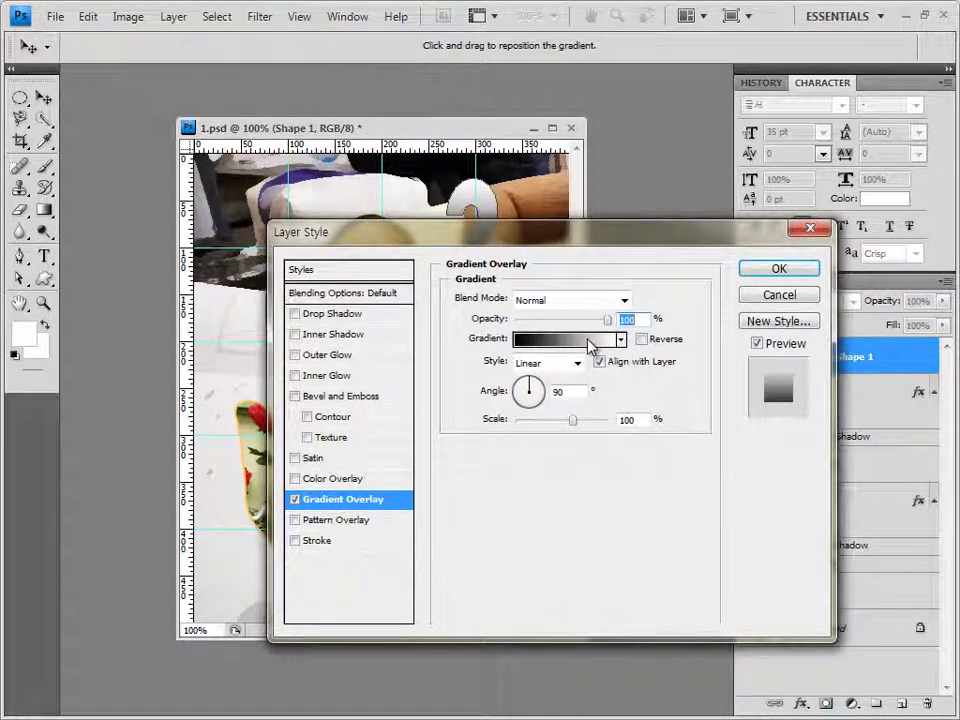
{"action": "left_click", "coordinate": [590, 341]}
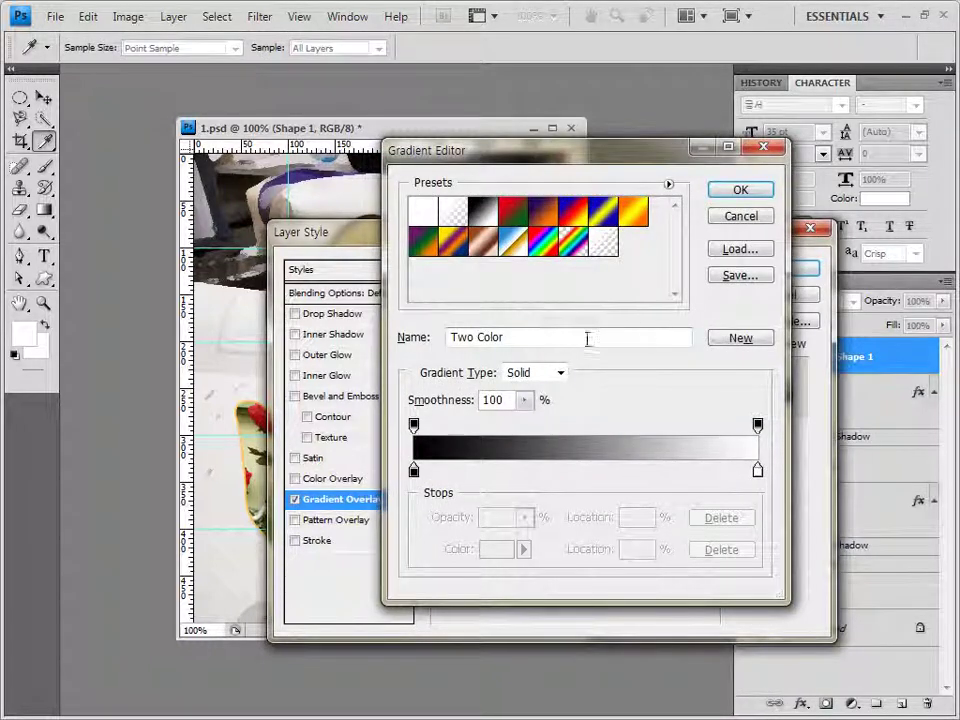
{"action": "double_click", "coordinate": [413, 472]}
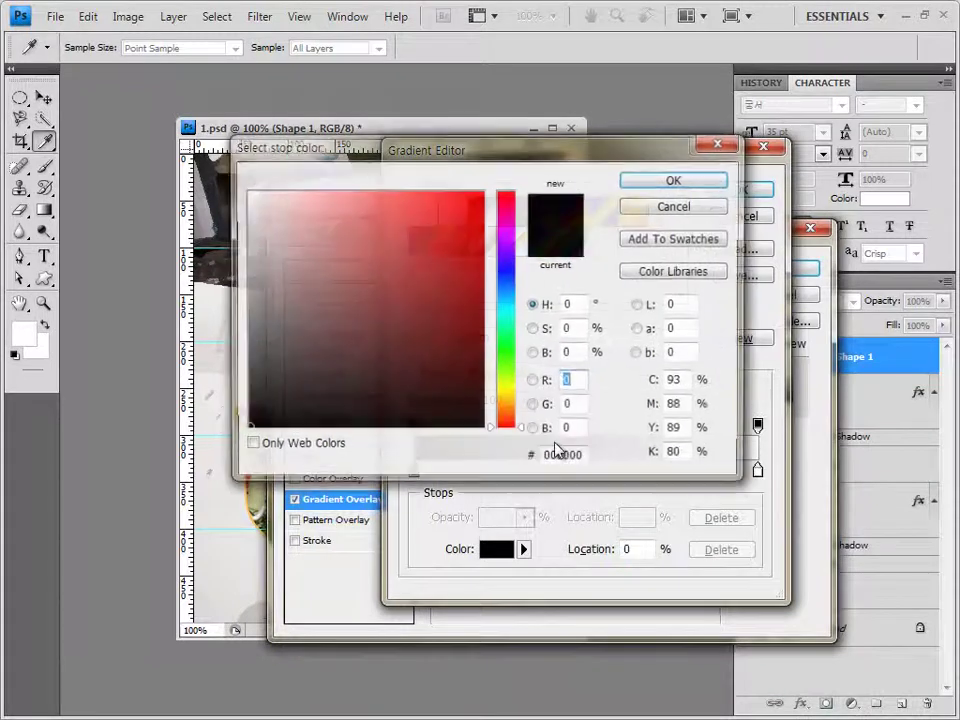
{"action": "type", "text": "f6f1b2"}
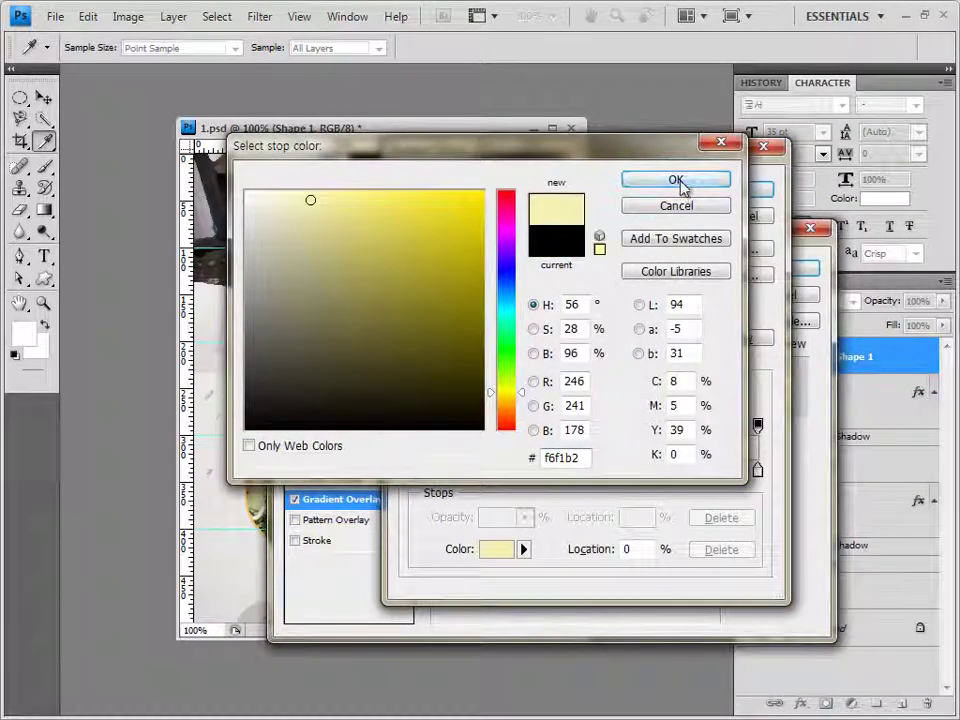
{"action": "left_click", "coordinate": [678, 183]}
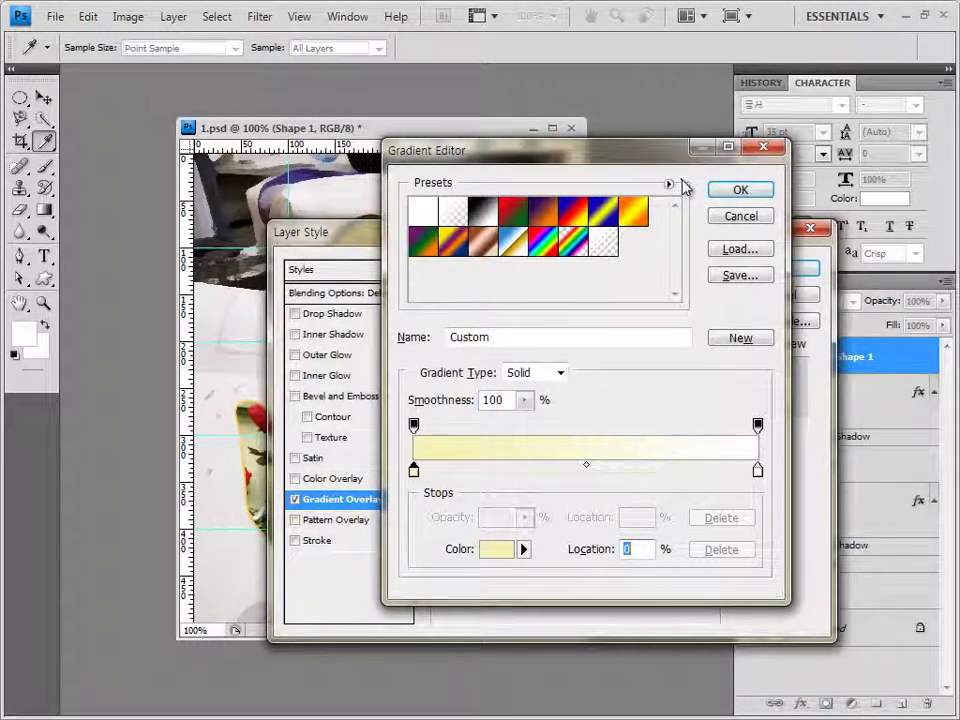
Step: Add a #98d8e3 colour stop at 50%, set the end stop to #4599b1, and accept the question mark's gradient
{"action": "left_click", "coordinate": [586, 470]}
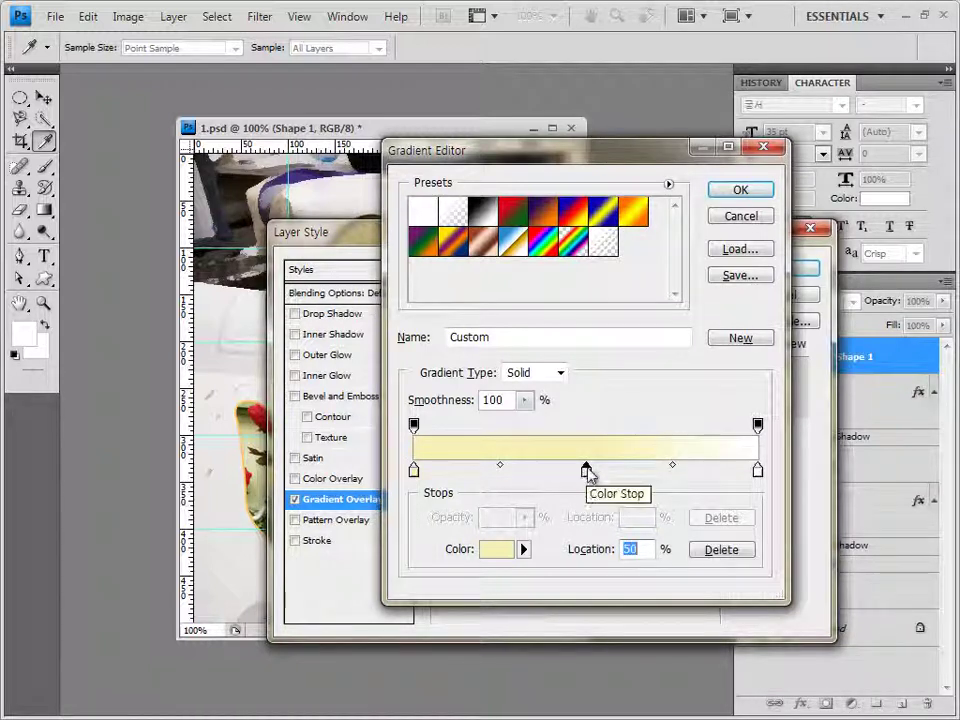
{"action": "double_click", "coordinate": [587, 471]}
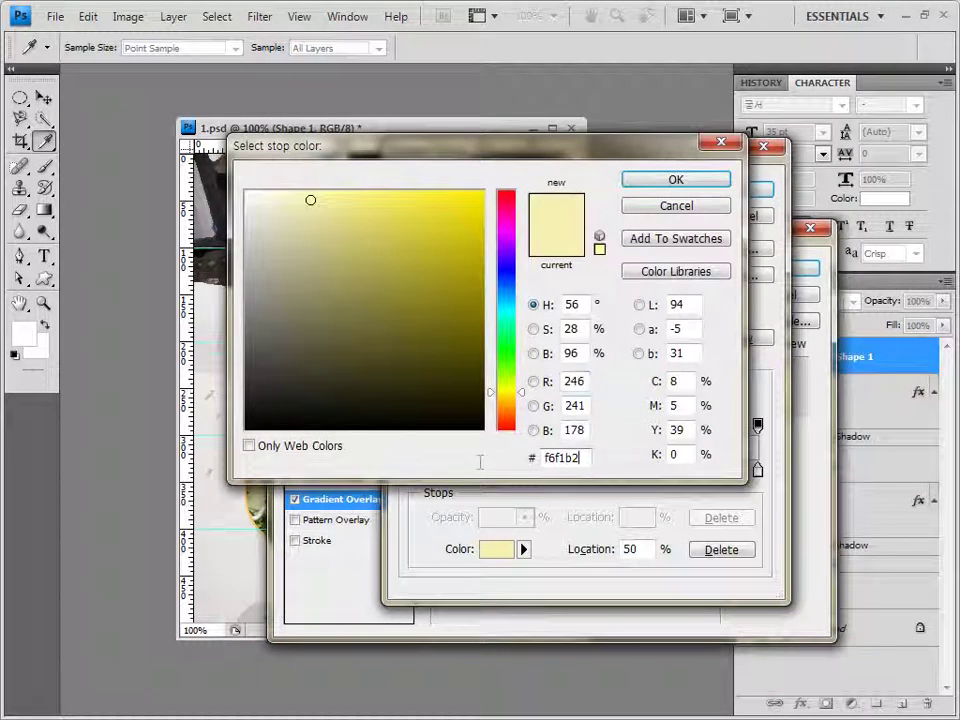
{"action": "type", "text": "98d8e3"}
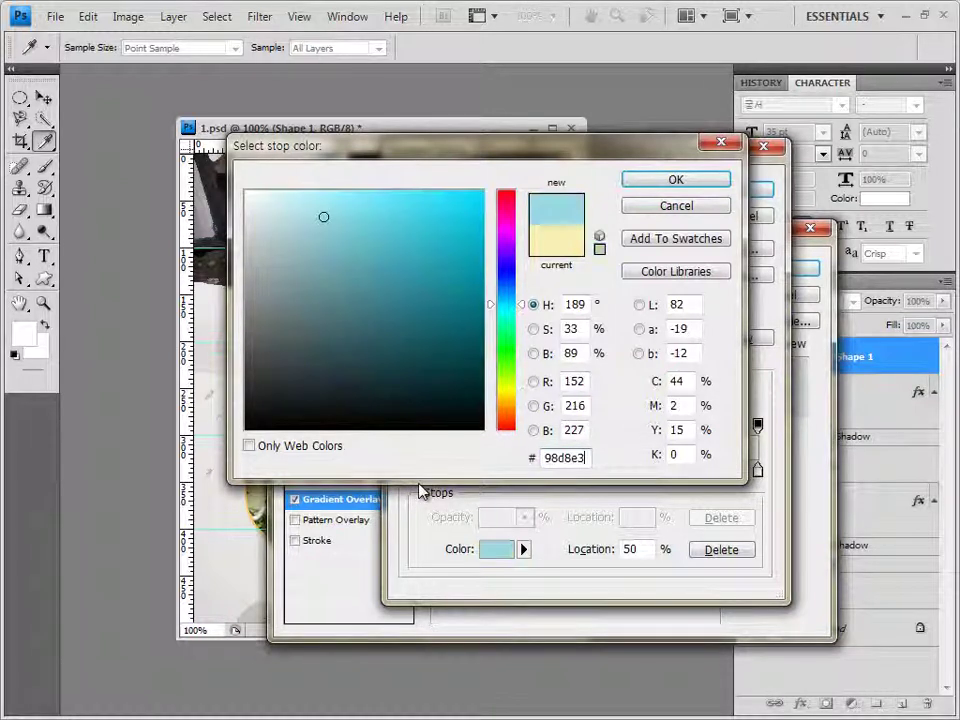
{"action": "left_click", "coordinate": [658, 184]}
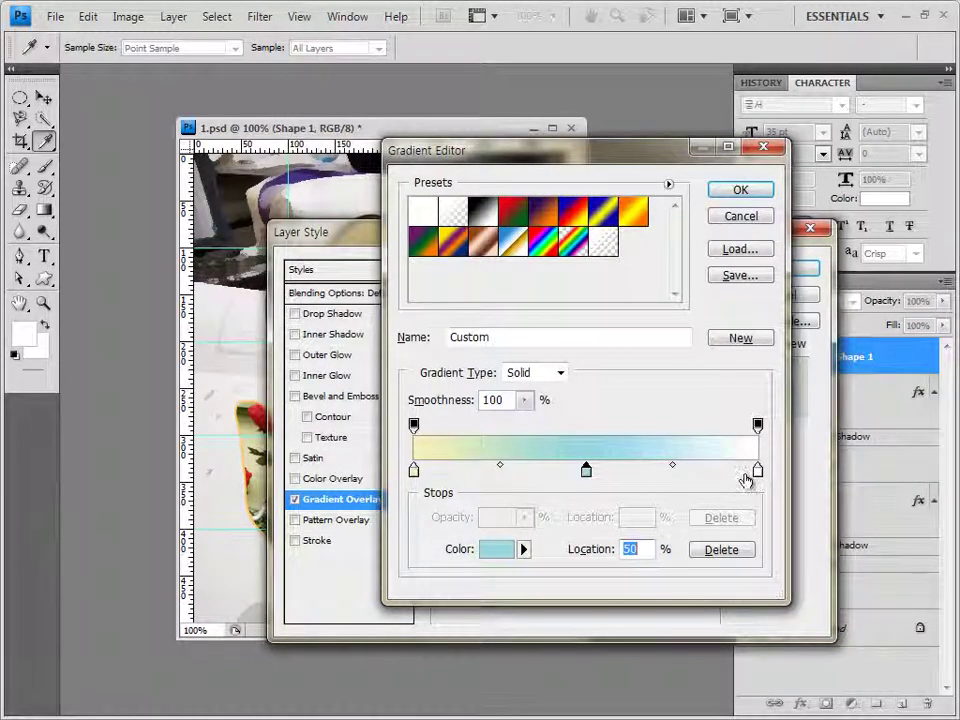
{"action": "double_click", "coordinate": [758, 470]}
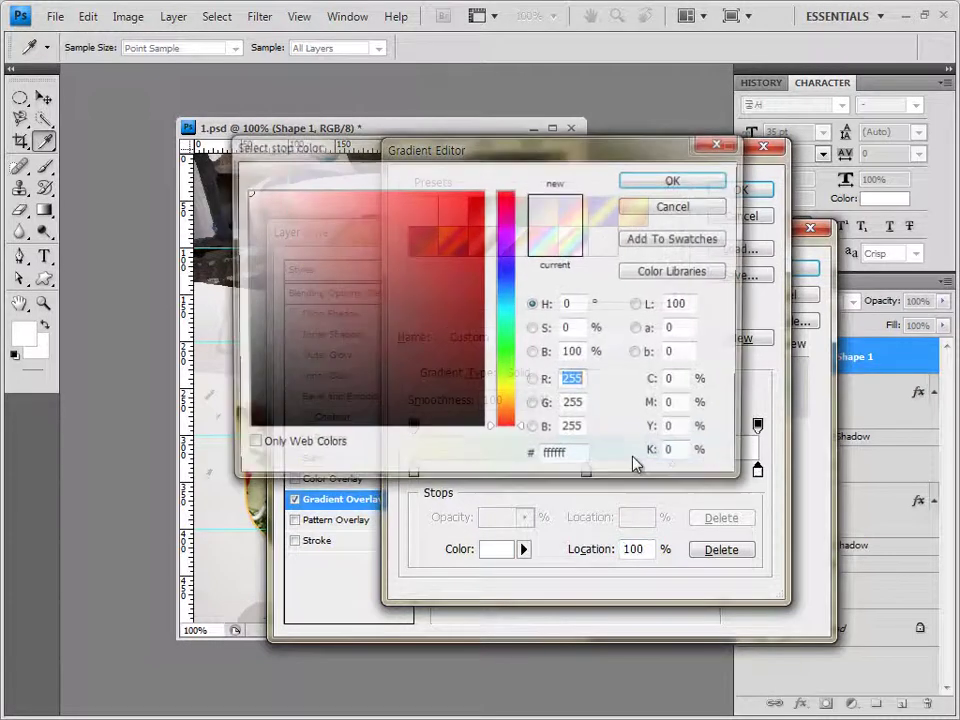
{"action": "type", "text": "459981"}
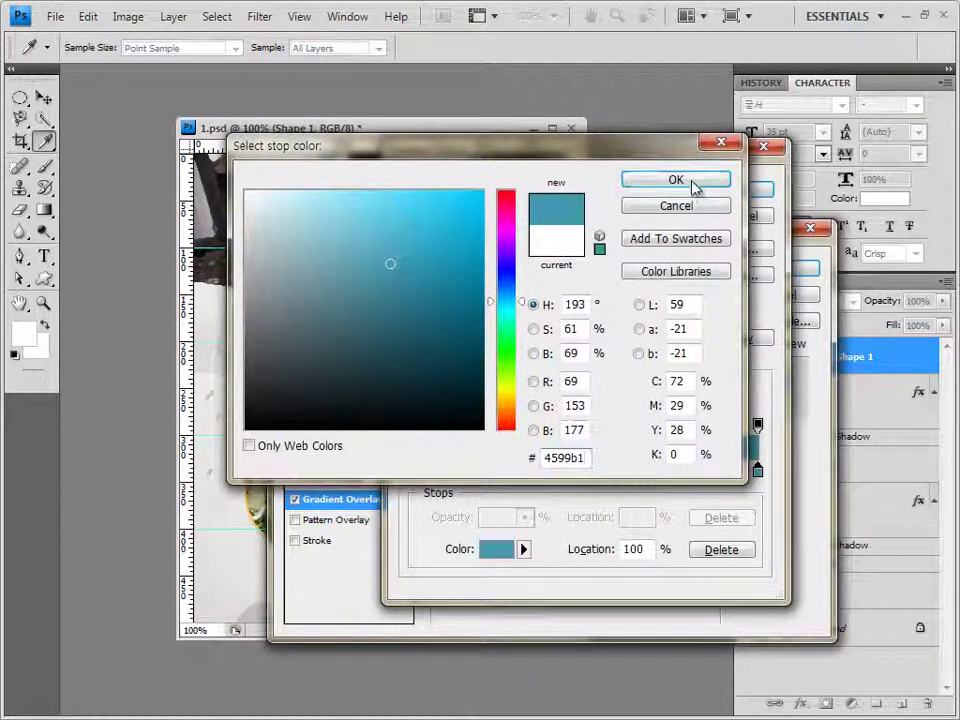
{"action": "left_click", "coordinate": [690, 184]}
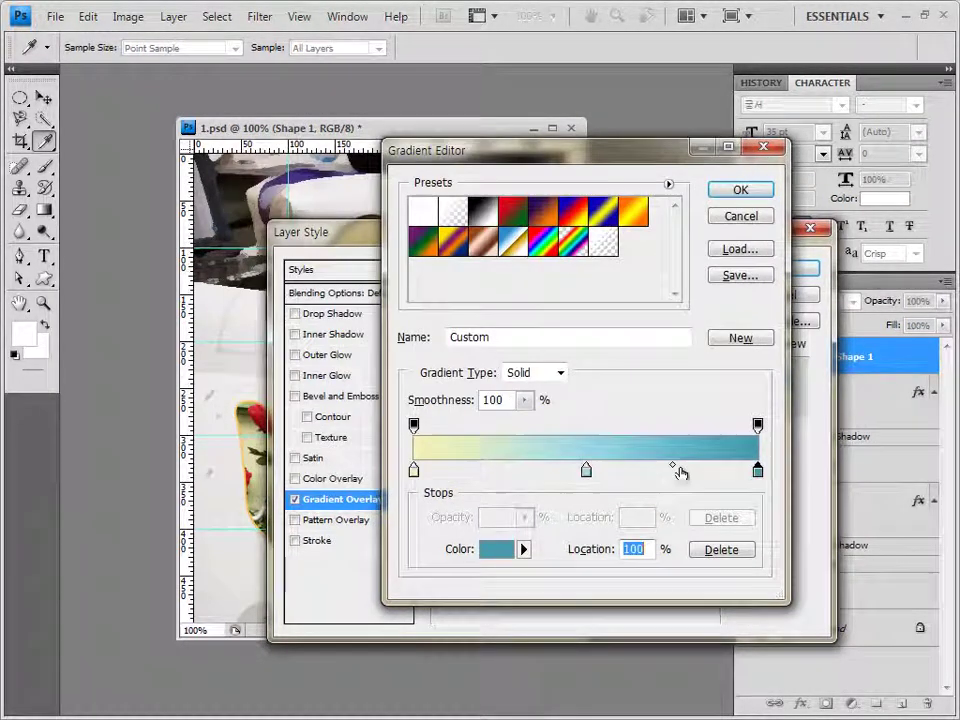
{"action": "left_click", "coordinate": [740, 190]}
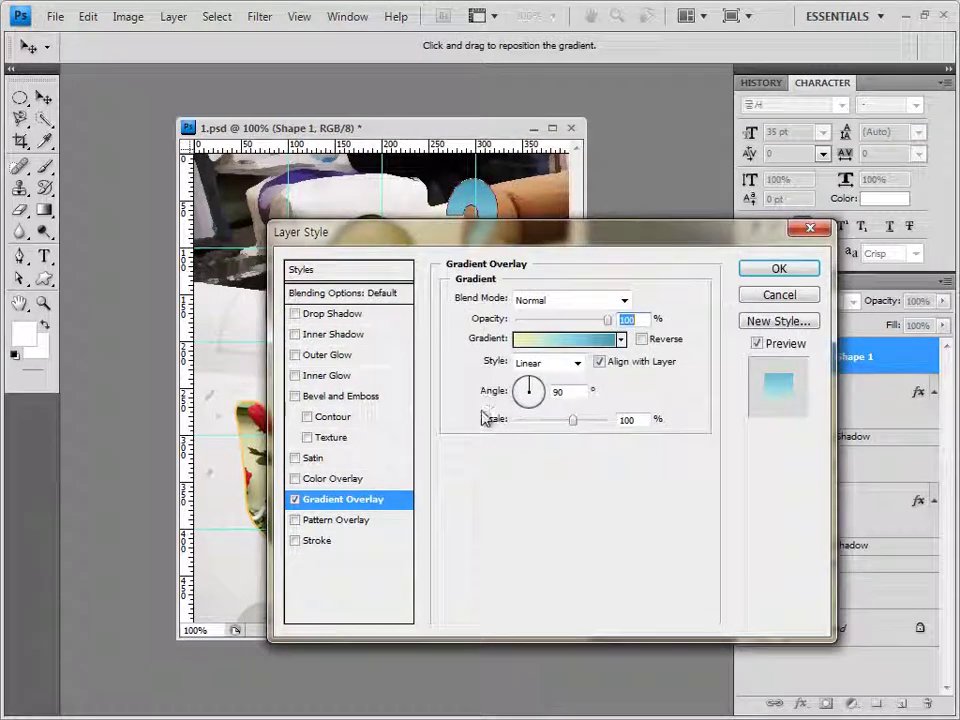
Step: Add a Drop Shadow to the question mark with 75% opacity, 120° angle, 5 px distance and 5 px size
{"action": "left_click", "coordinate": [343, 316]}
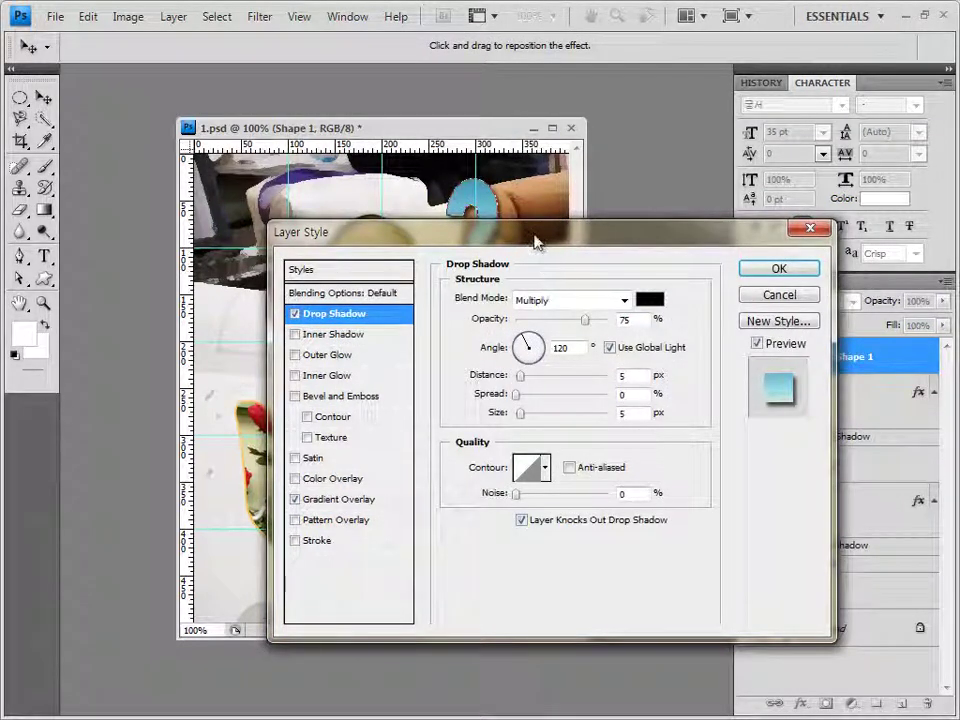
{"action": "left_click_drag", "start_coordinate": [538, 240], "coordinate": [527, 325]}
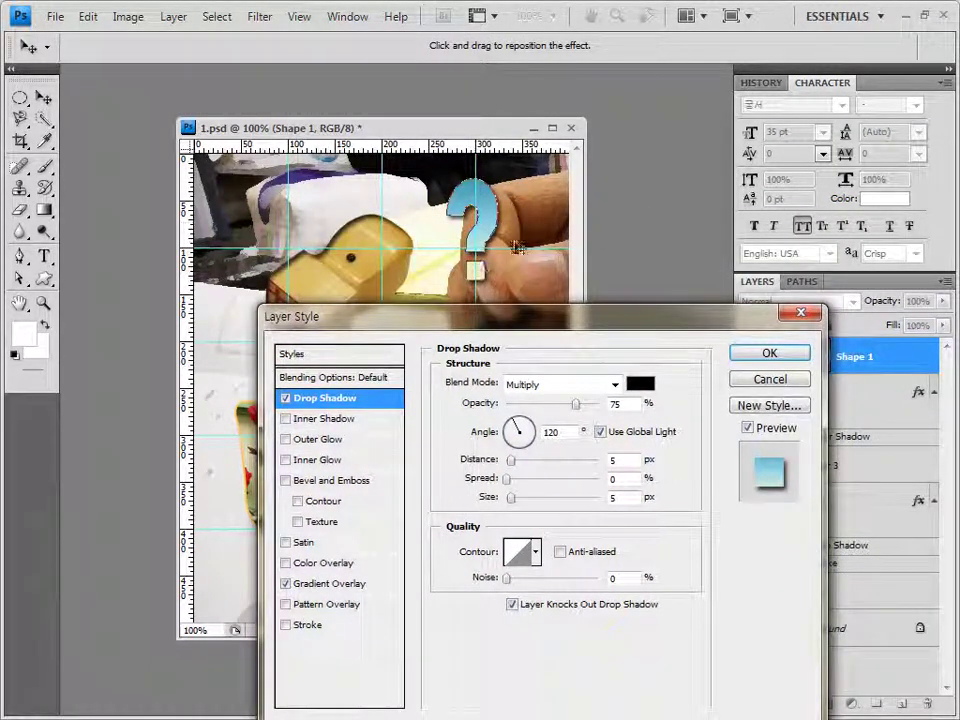
{"action": "left_click", "coordinate": [785, 358]}
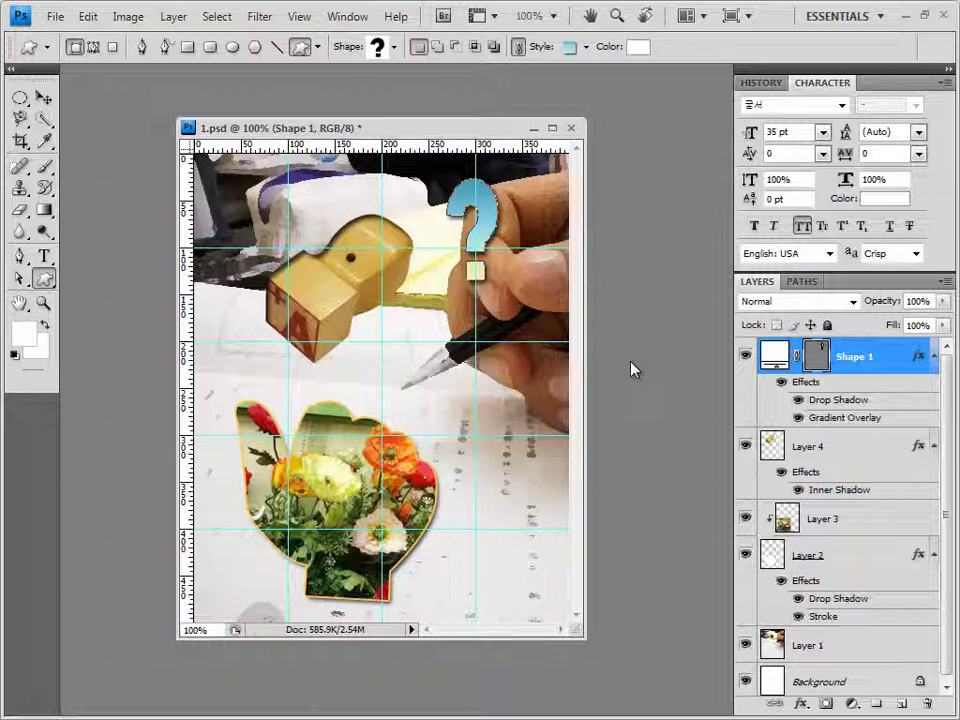
Step: Widen the question mark to about 78 px and shift it slightly up and closer to the stamp with Free Transform
{"action": "key", "text": "ctrl+t"}
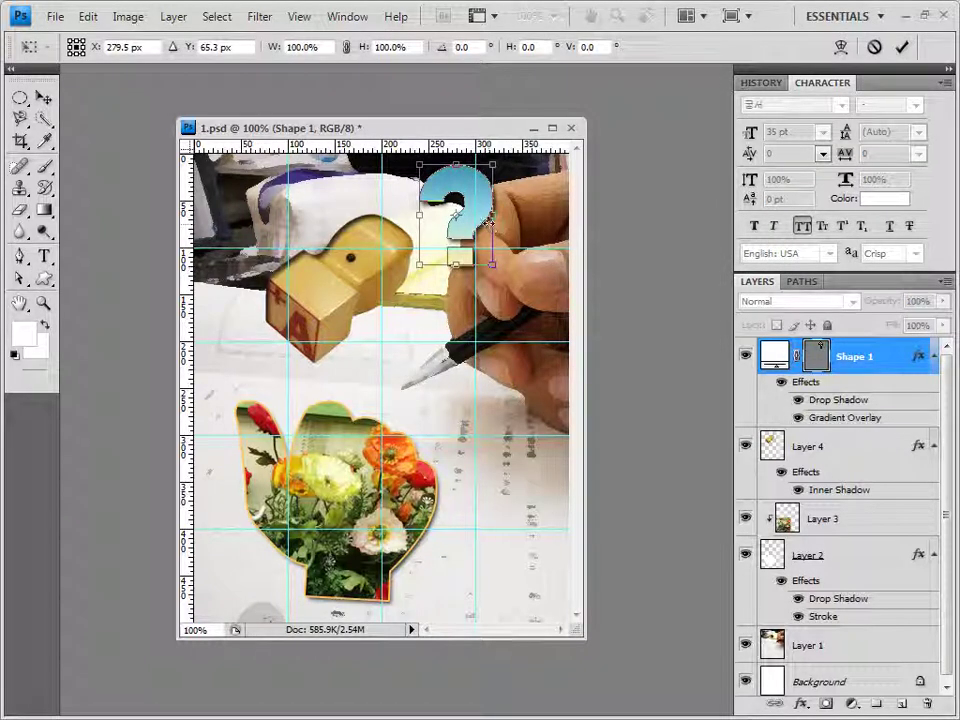
{"action": "key", "text": "Return"}
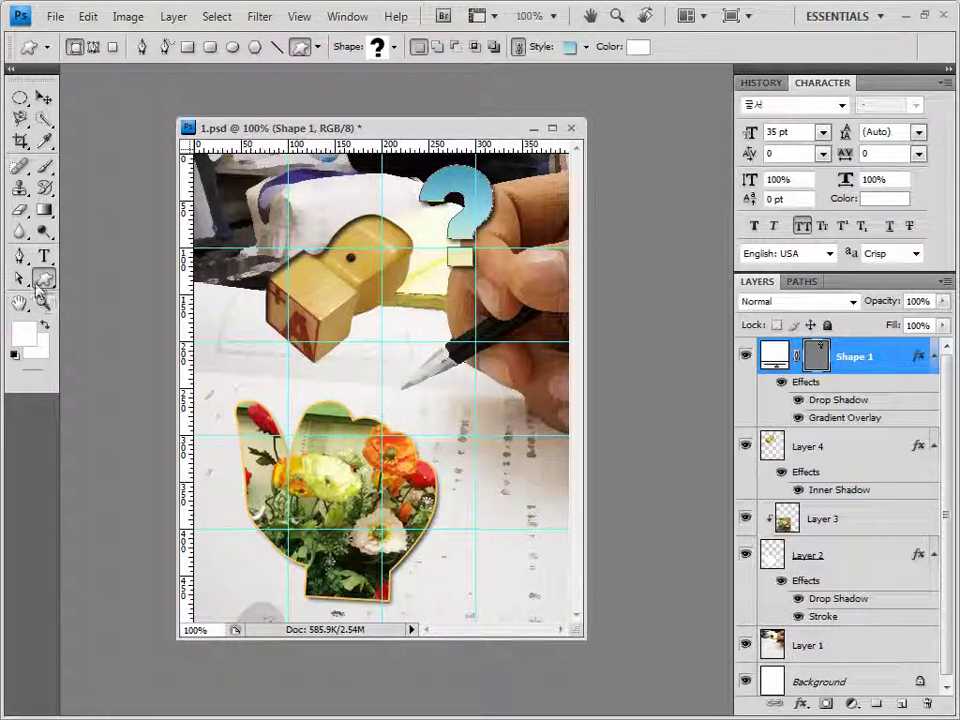
Step: Draw an exclamation mark symbol about 48 px wide and 120 px tall over the hand, to the right of the question mark
{"action": "left_click", "coordinate": [394, 46]}
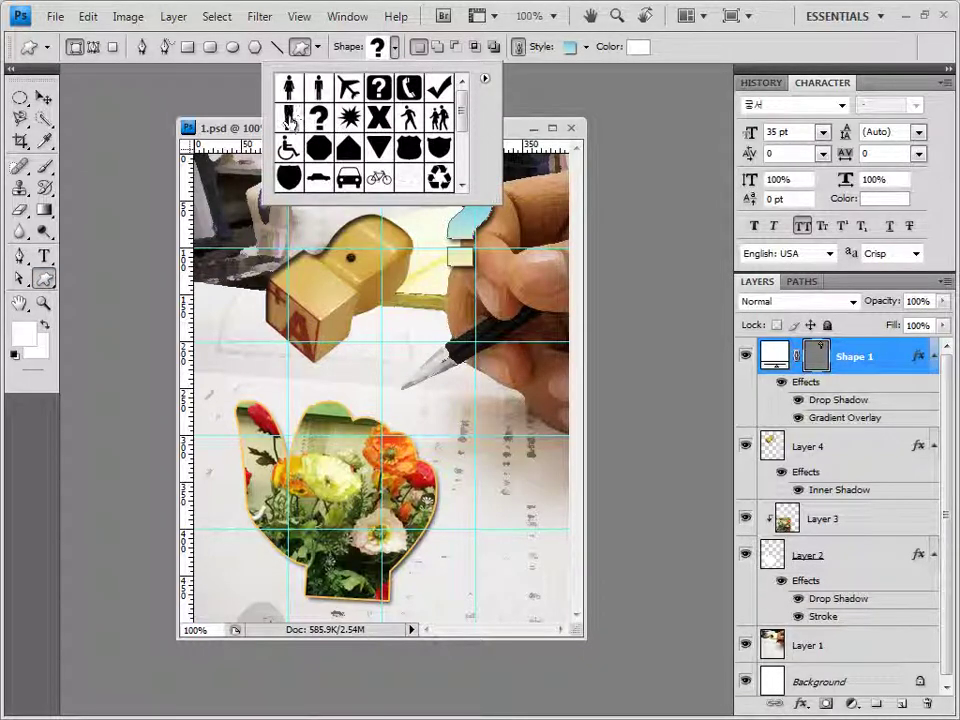
{"action": "left_click", "coordinate": [289, 118]}
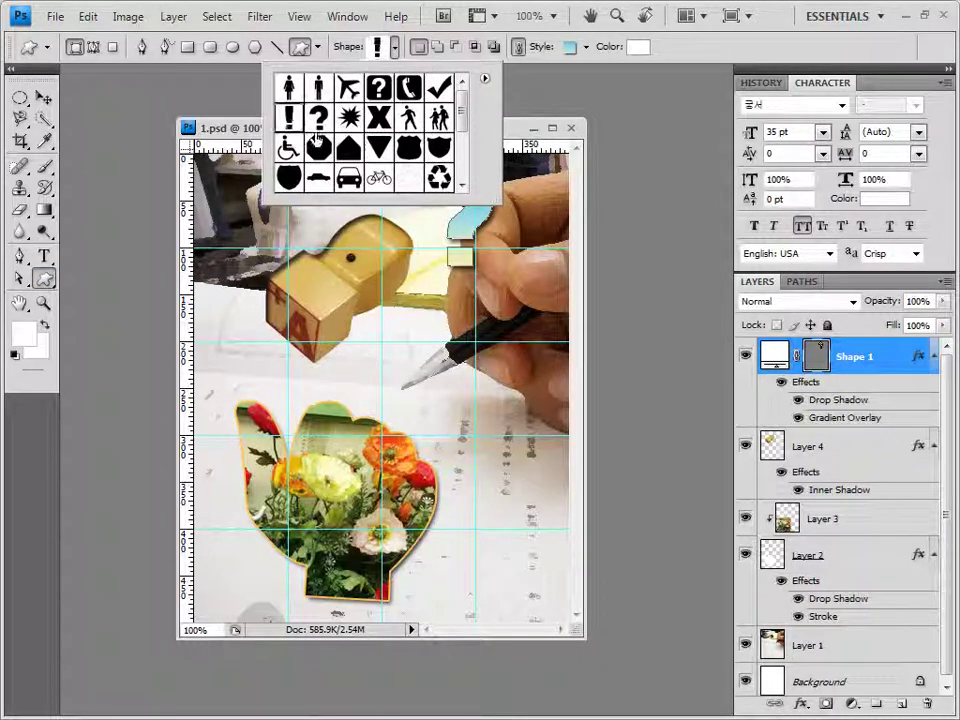
{"action": "left_click", "coordinate": [504, 227]}
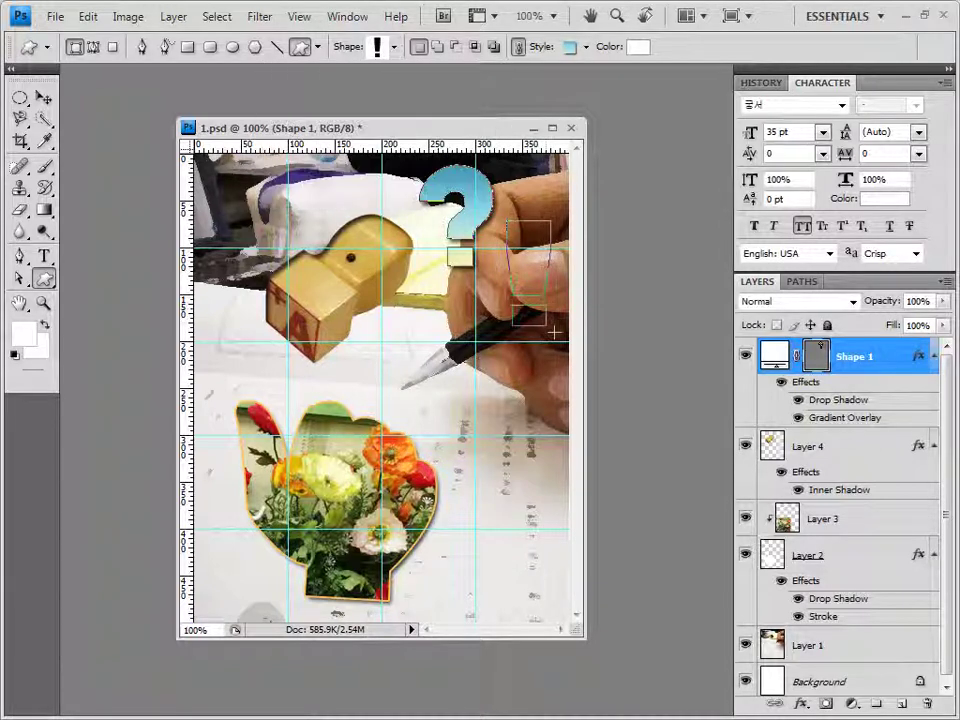
{"action": "left_click_drag", "start_coordinate": [506, 220], "coordinate": [551, 333]}
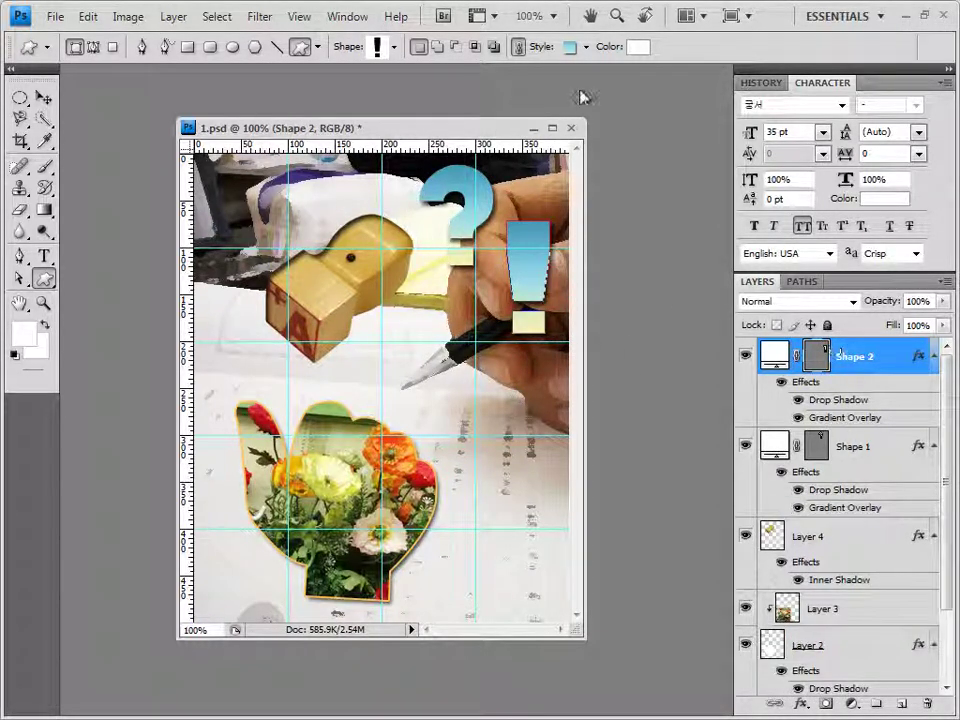
Step: Remove the layer style from the exclamation mark and set its fill colour to #fffc00
{"action": "left_click", "coordinate": [586, 46]}
{"action": "left_click", "coordinate": [481, 89]}
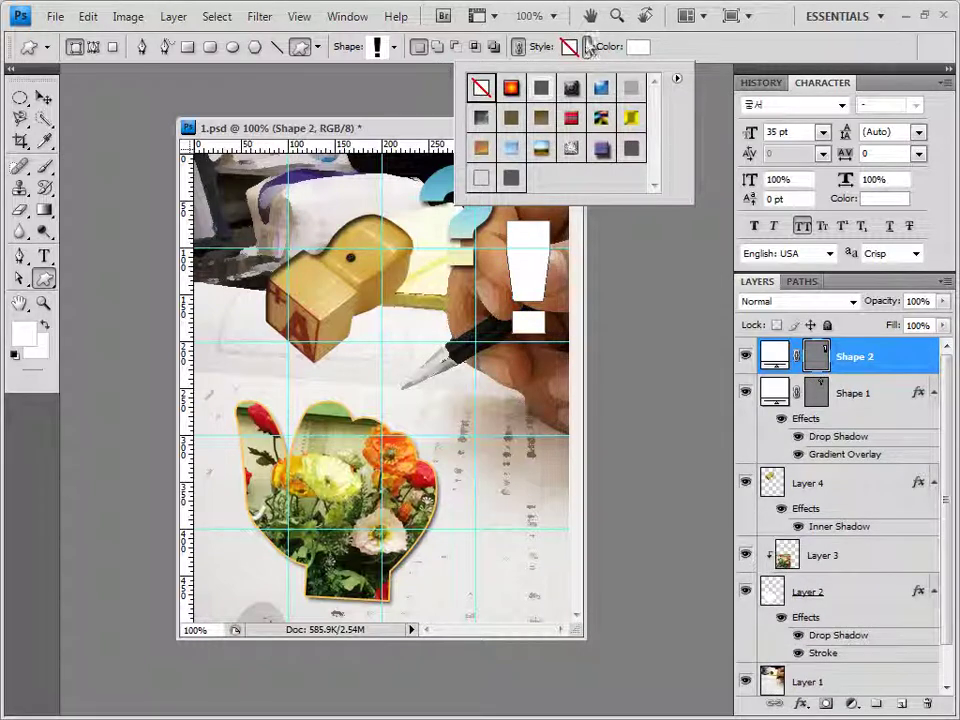
{"action": "left_click", "coordinate": [637, 46]}
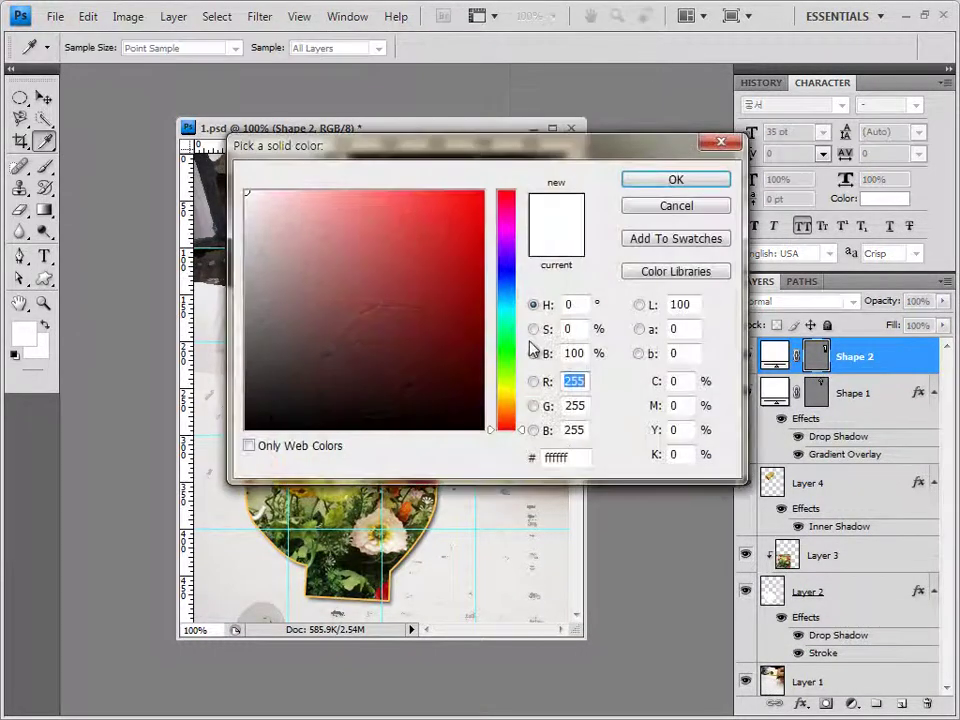
{"action": "left_click", "coordinate": [565, 457]}
{"action": "type", "text": "fffc00"}
{"action": "left_click", "coordinate": [688, 184]}
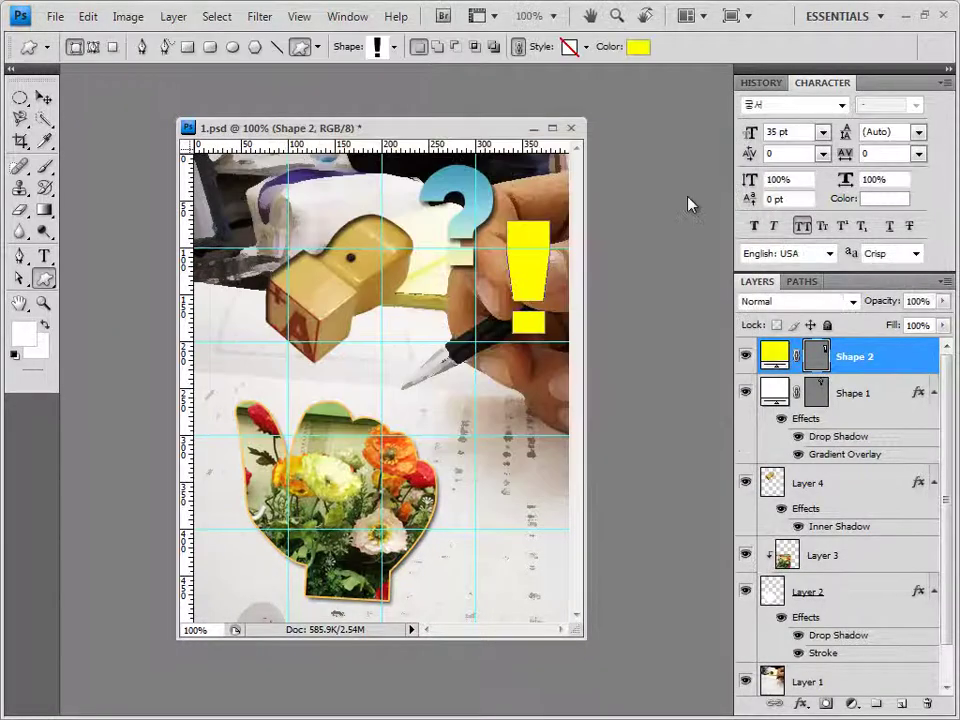
Step: Add an Outer Glow to the exclamation mark with Screen blending, 75% opacity, 0% spread and 5 px size
{"action": "left_click", "coordinate": [805, 703]}
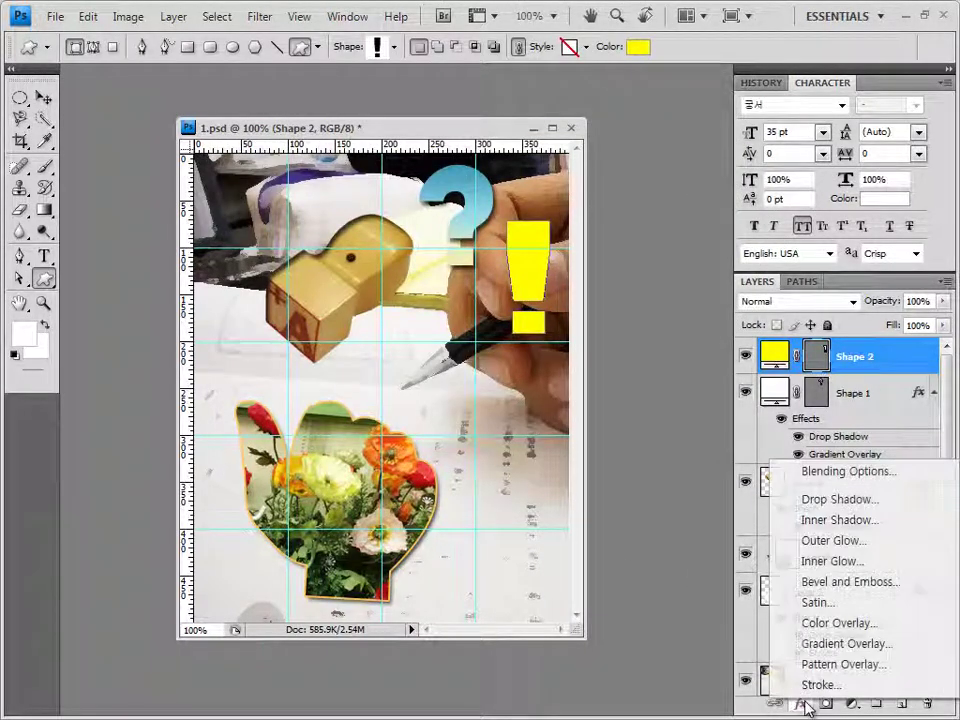
{"action": "left_click", "coordinate": [860, 541]}
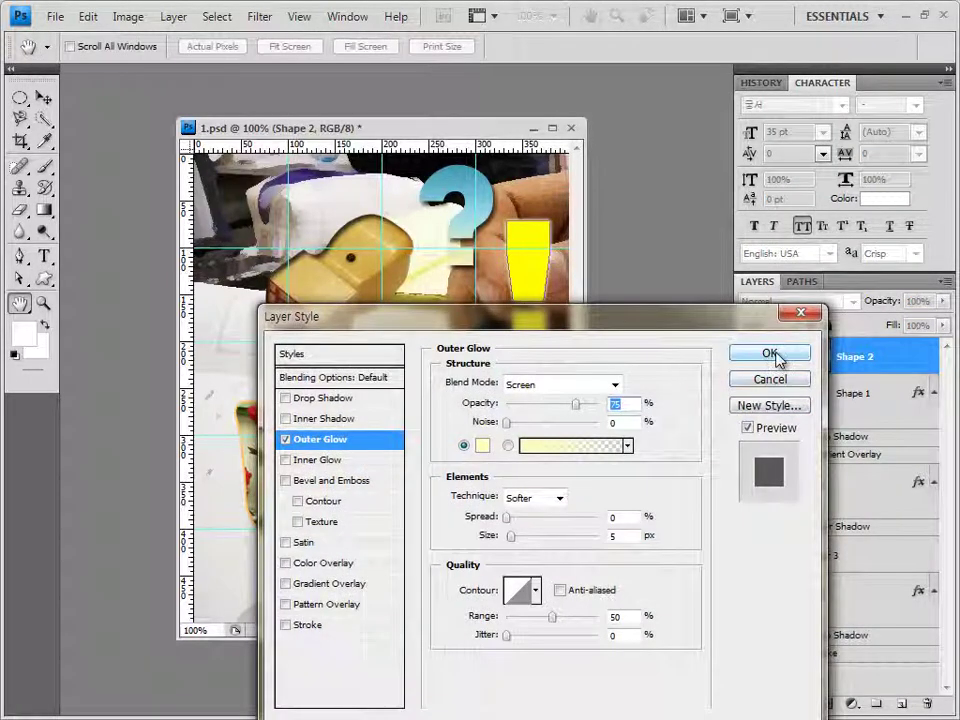
{"action": "left_click", "coordinate": [770, 354]}
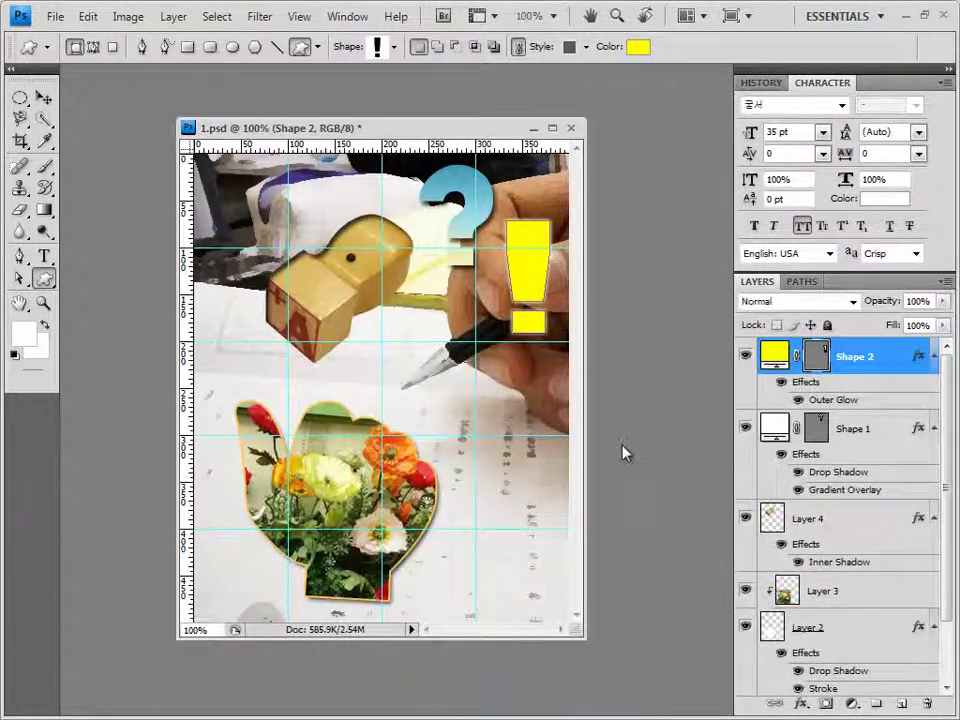
Step: Tilt the exclamation mark clockwise and shift it slightly up and closer to the question mark with Free Transform
{"action": "key", "text": "ctrl+t"}
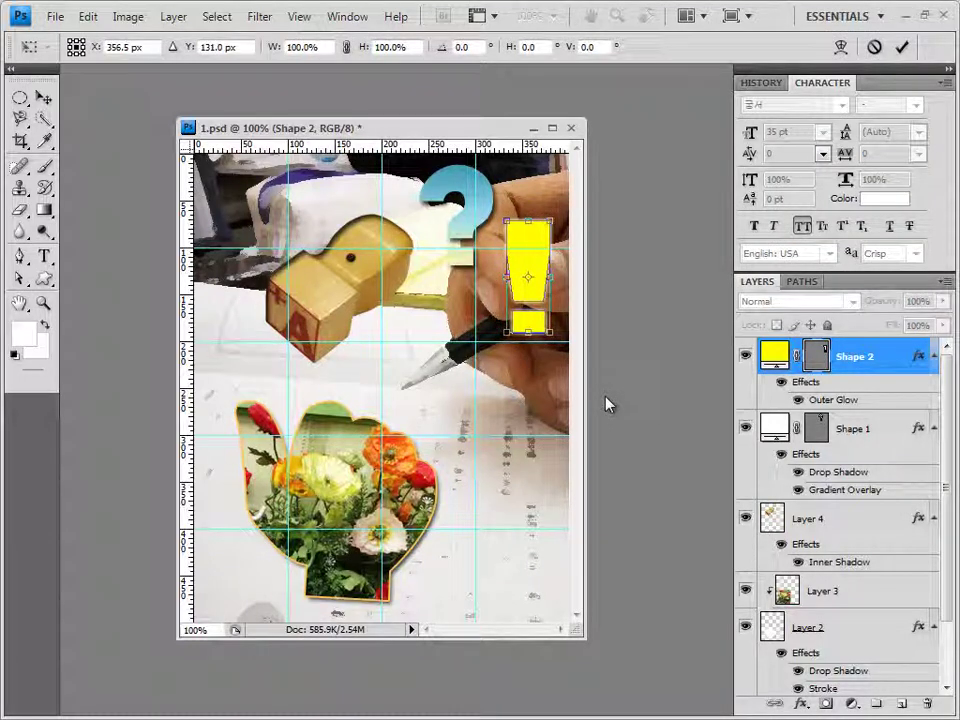
{"action": "left_click_drag", "start_coordinate": [605, 403], "coordinate": [608, 407]}
{"action": "key", "text": "Return"}
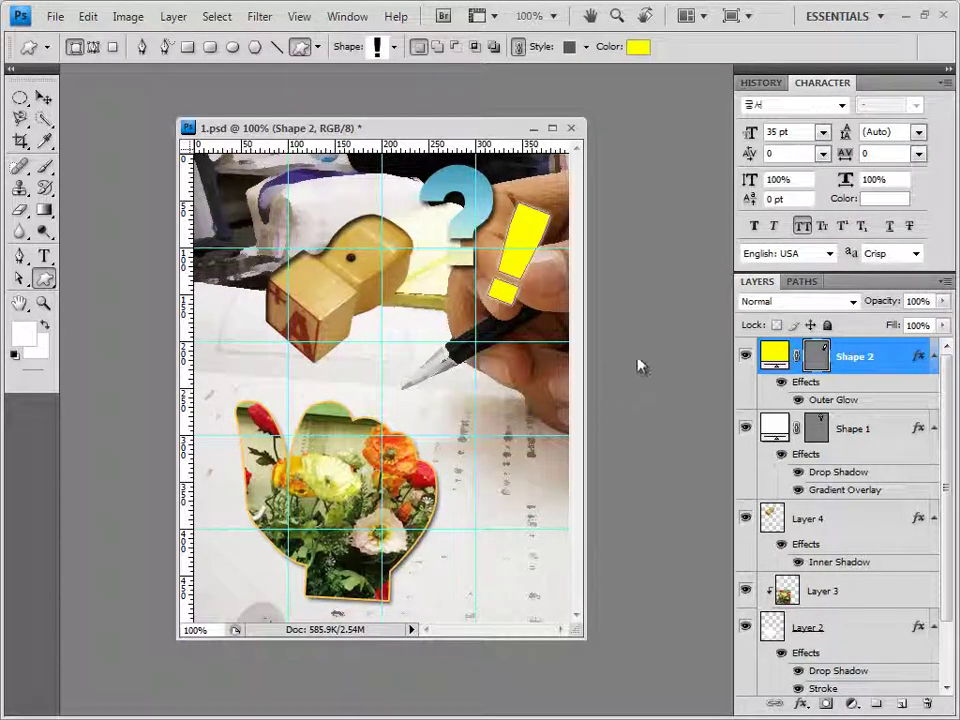
Step: Add the left-aligned horizontal text "미래를 위한 공부" in 궁서 at 35 pt, just above the flower-filled hand
{"action": "left_click", "coordinate": [44, 256]}
{"action": "left_click", "coordinate": [89, 257]}
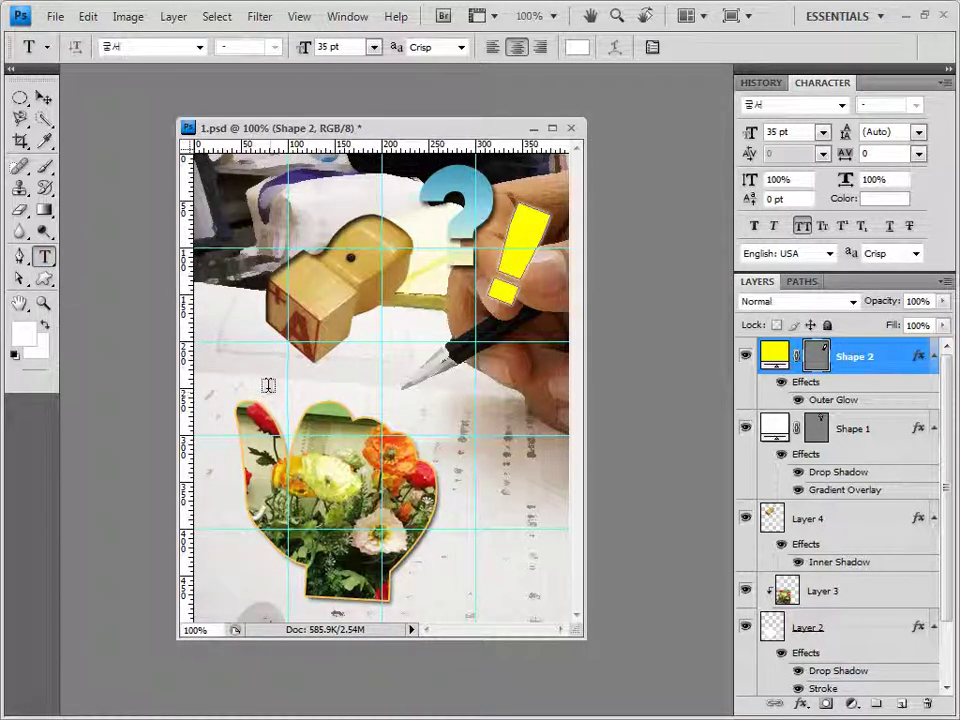
{"action": "left_click", "coordinate": [268, 386]}
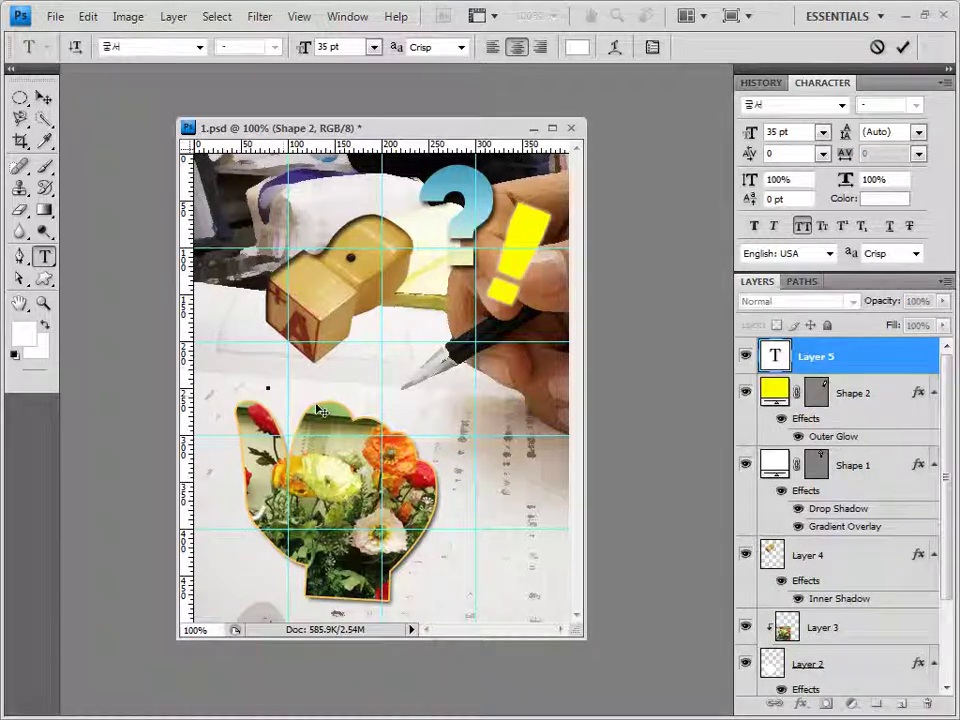
{"action": "left_click", "coordinate": [199, 48]}
{"action": "left_click", "coordinate": [199, 48]}
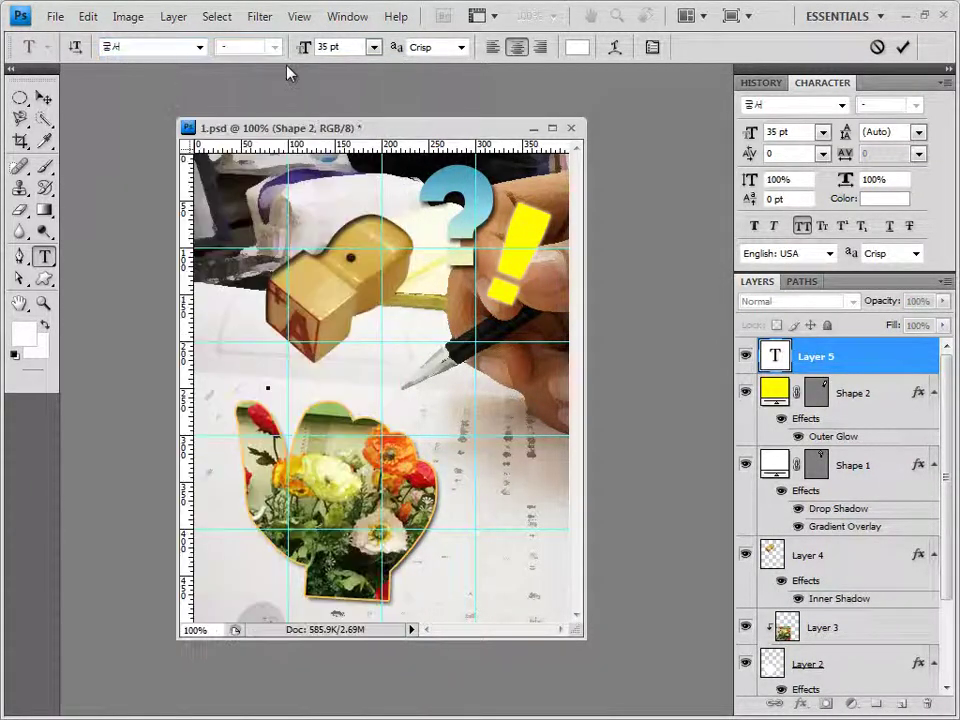
{"action": "left_click", "coordinate": [354, 44]}
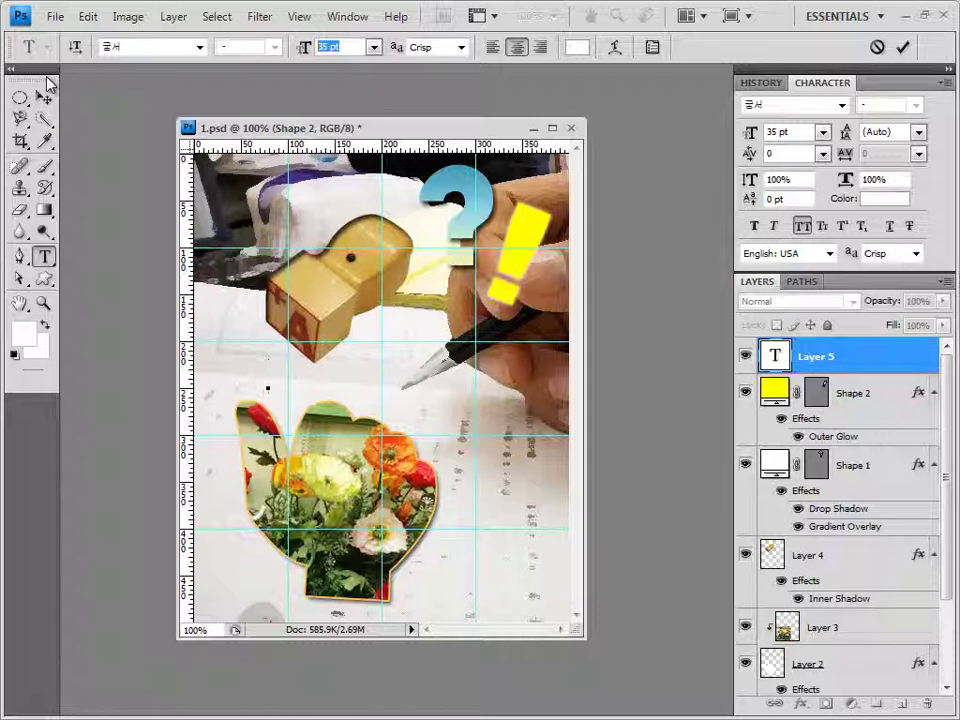
{"action": "left_click", "coordinate": [494, 50]}
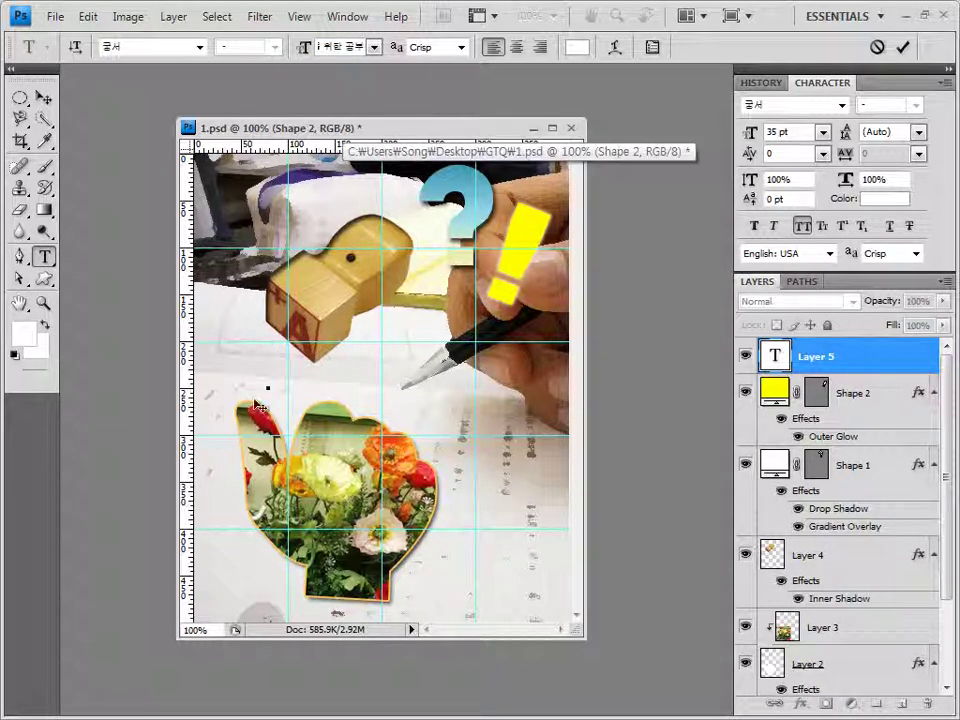
{"action": "type", "text": "미래를 위한 공부"}
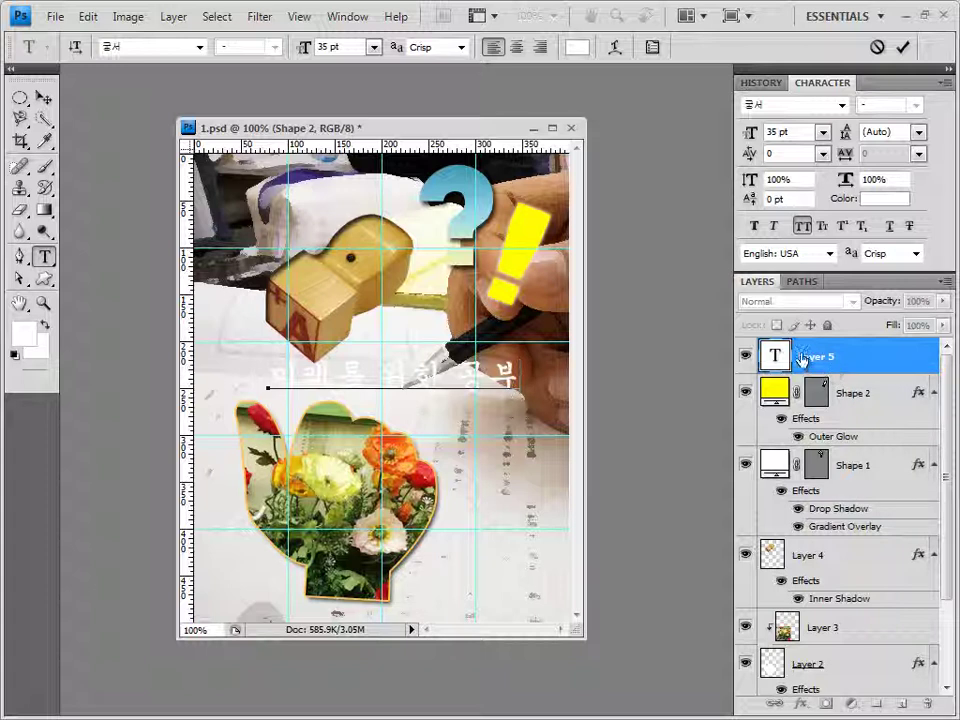
{"action": "left_click", "coordinate": [815, 358]}
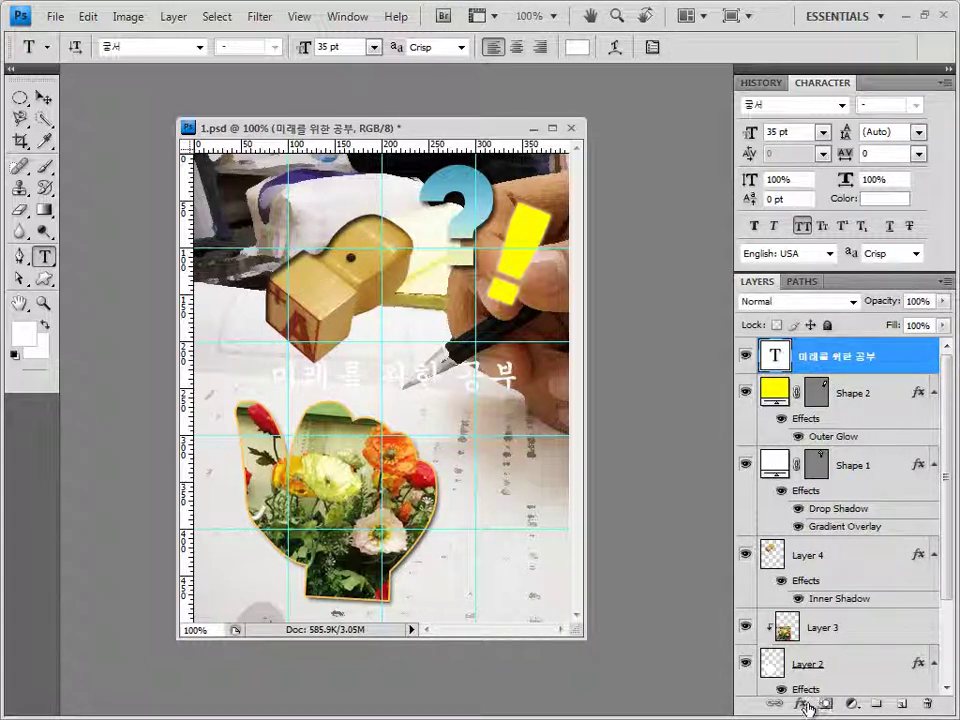
Step: Add a Gradient Overlay to the text and set the gradient's start colour to #ff9900
{"action": "left_click", "coordinate": [803, 705]}
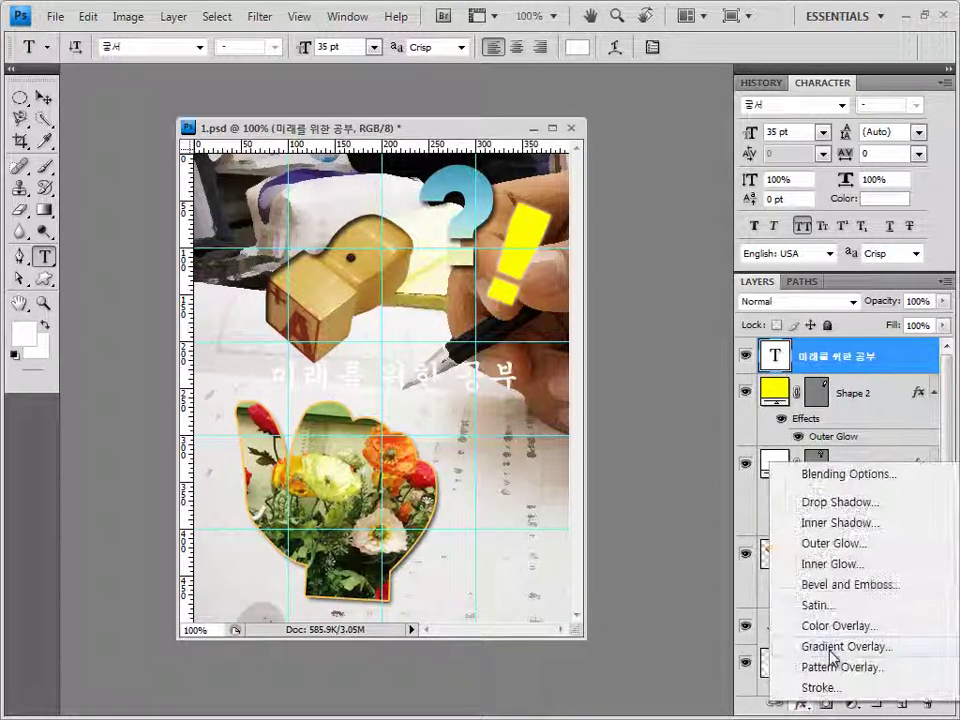
{"action": "left_click", "coordinate": [843, 648]}
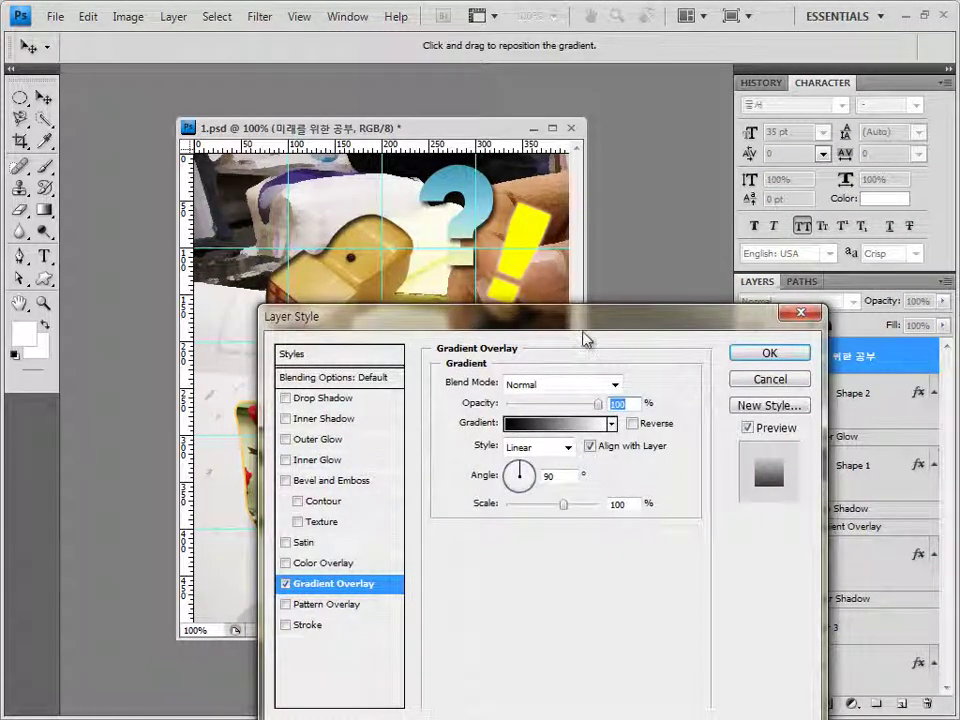
{"action": "left_click_drag", "start_coordinate": [583, 336], "coordinate": [602, 184]}
{"action": "left_click", "coordinate": [586, 276]}
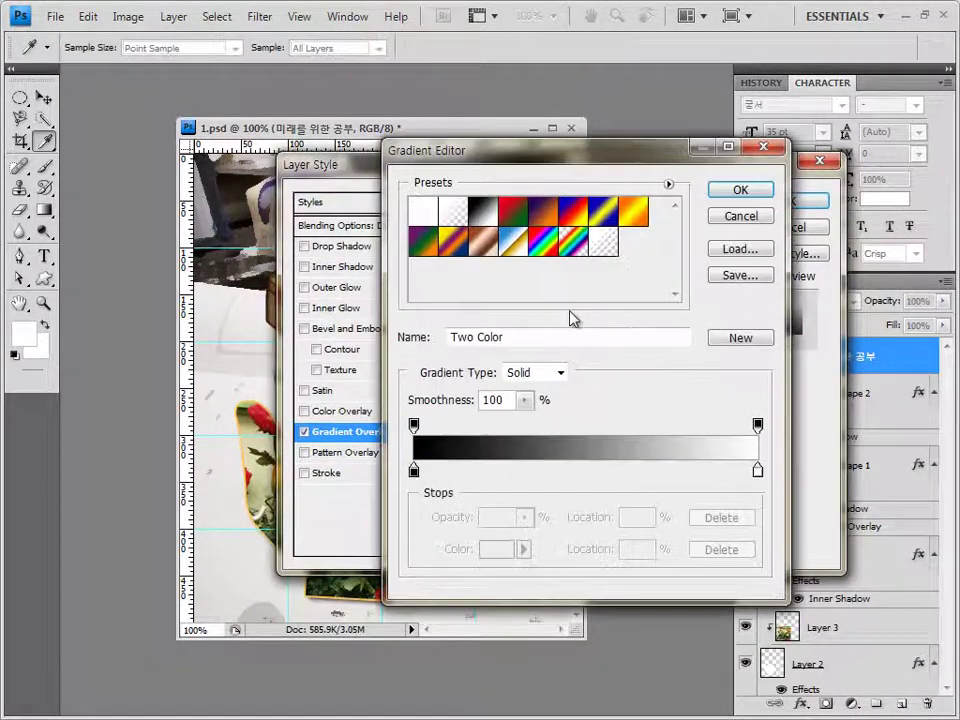
{"action": "left_click", "coordinate": [414, 470]}
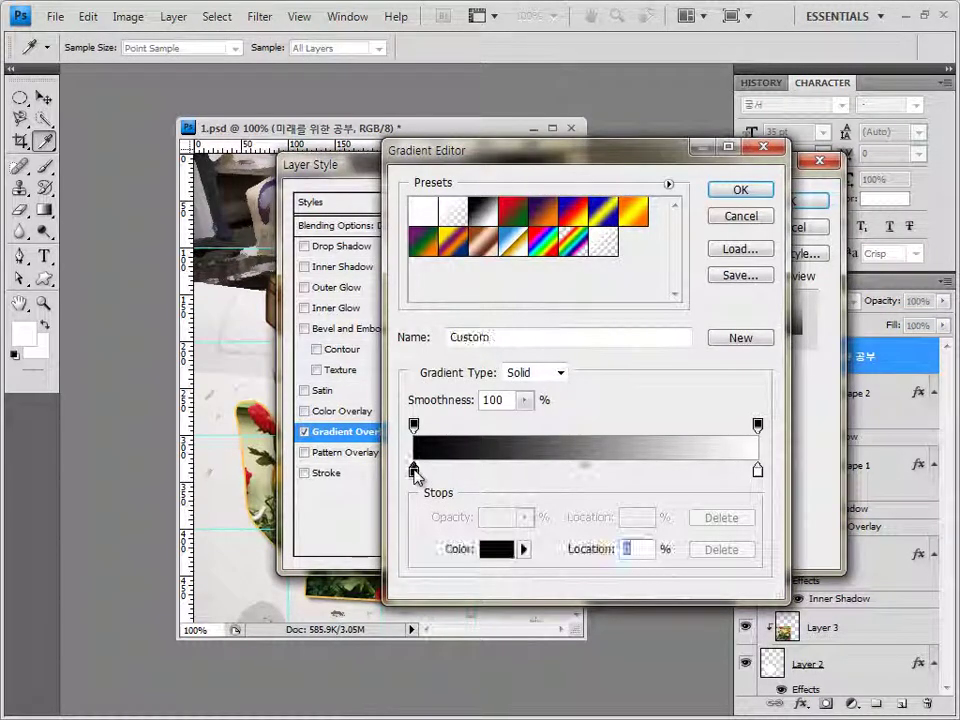
{"action": "double_click", "coordinate": [414, 470]}
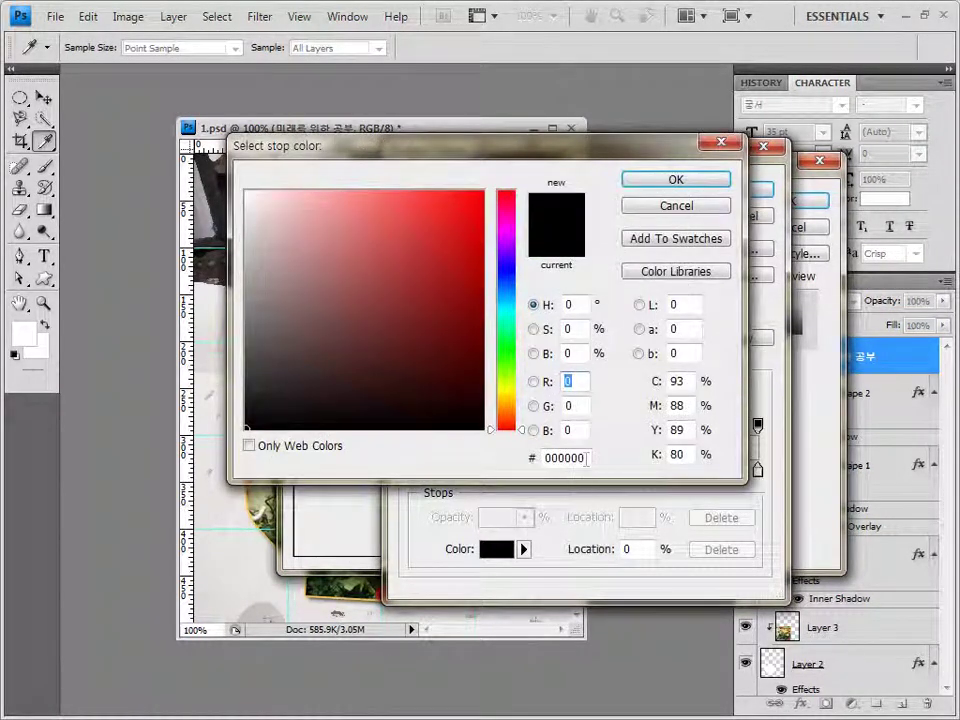
{"action": "left_click", "coordinate": [565, 457]}
{"action": "type", "text": "ff9900"}
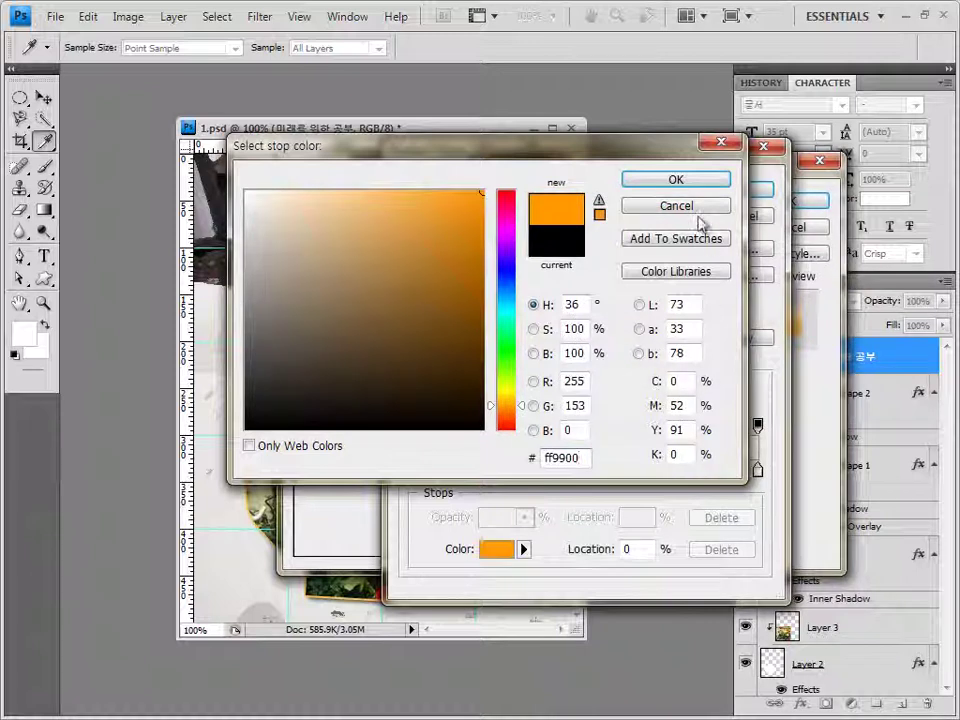
{"action": "left_click", "coordinate": [690, 179]}
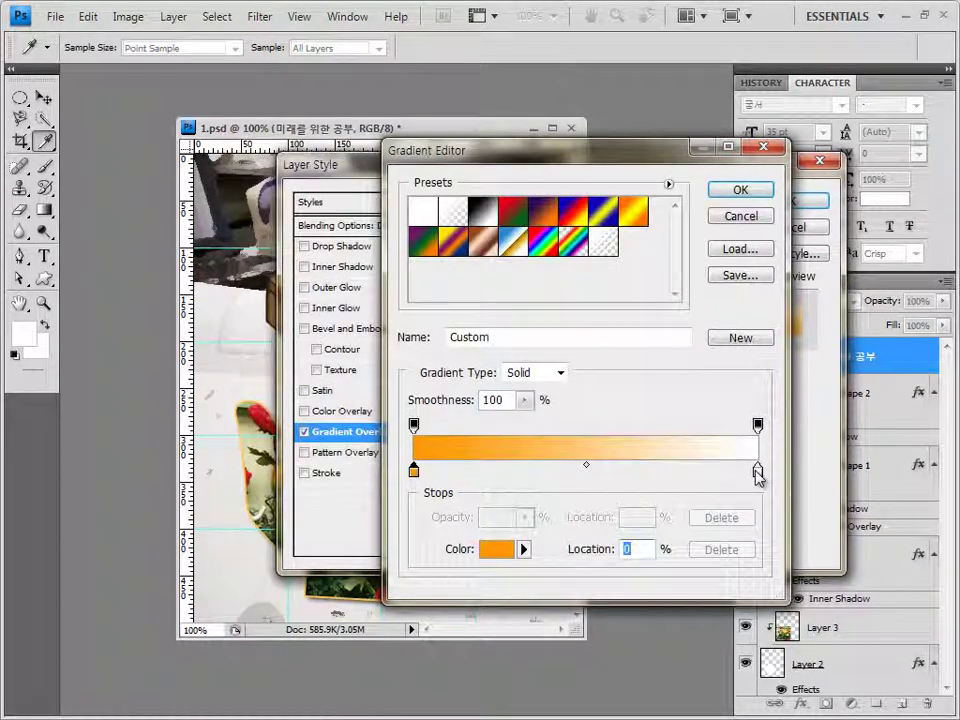
Step: Set the end colour of the text's gradient to #cc0033 and accept the gradient
{"action": "double_click", "coordinate": [757, 472]}
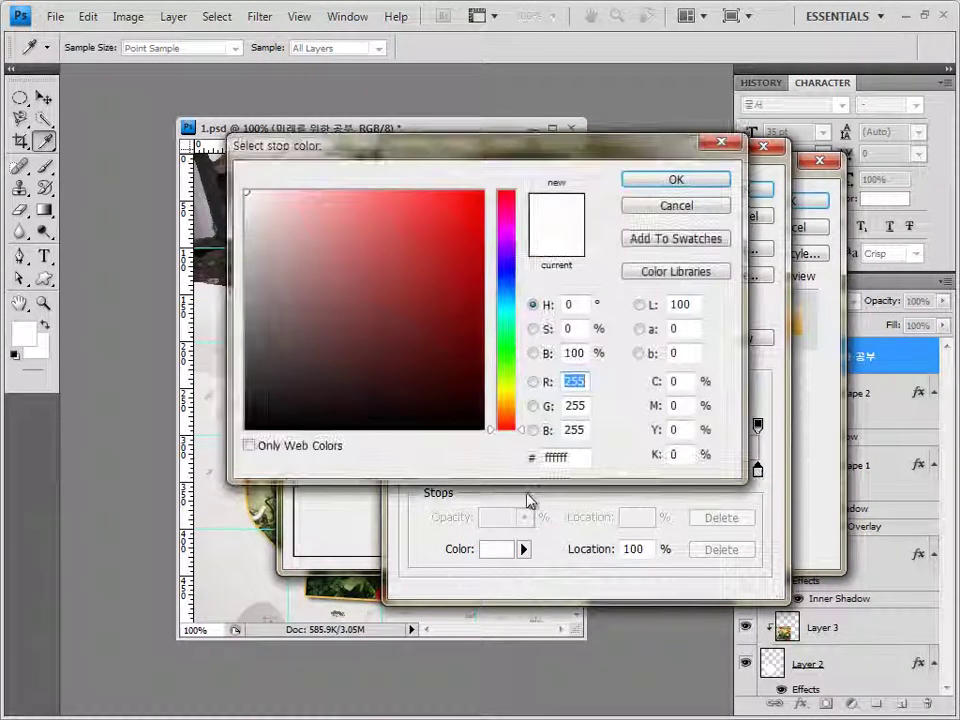
{"action": "double_click", "coordinate": [560, 458]}
{"action": "type", "text": "cc0033"}
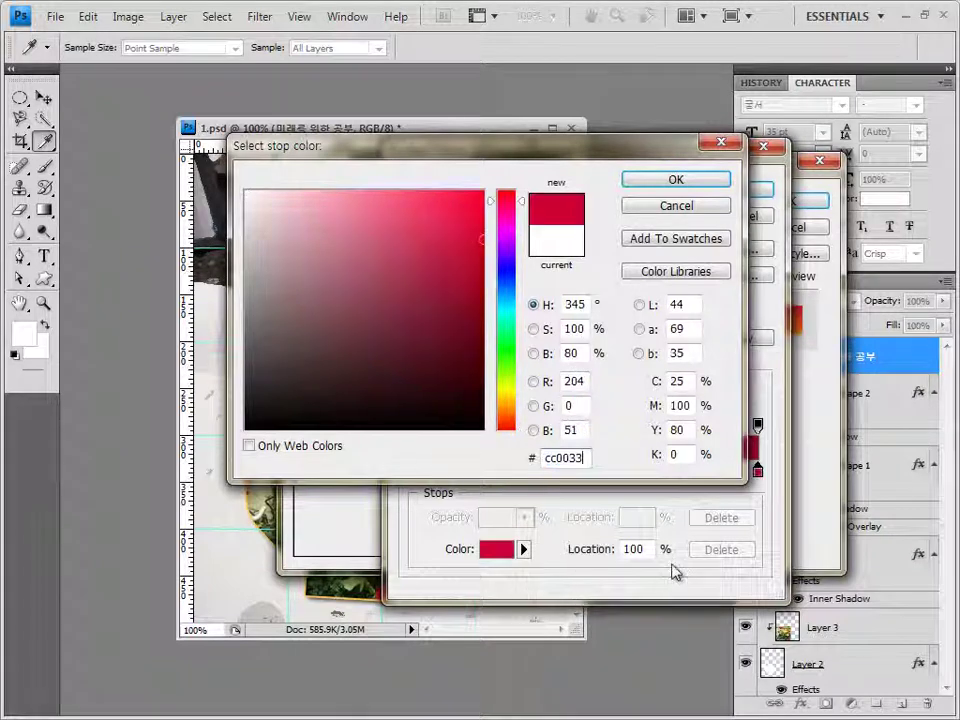
{"action": "left_click", "coordinate": [685, 182]}
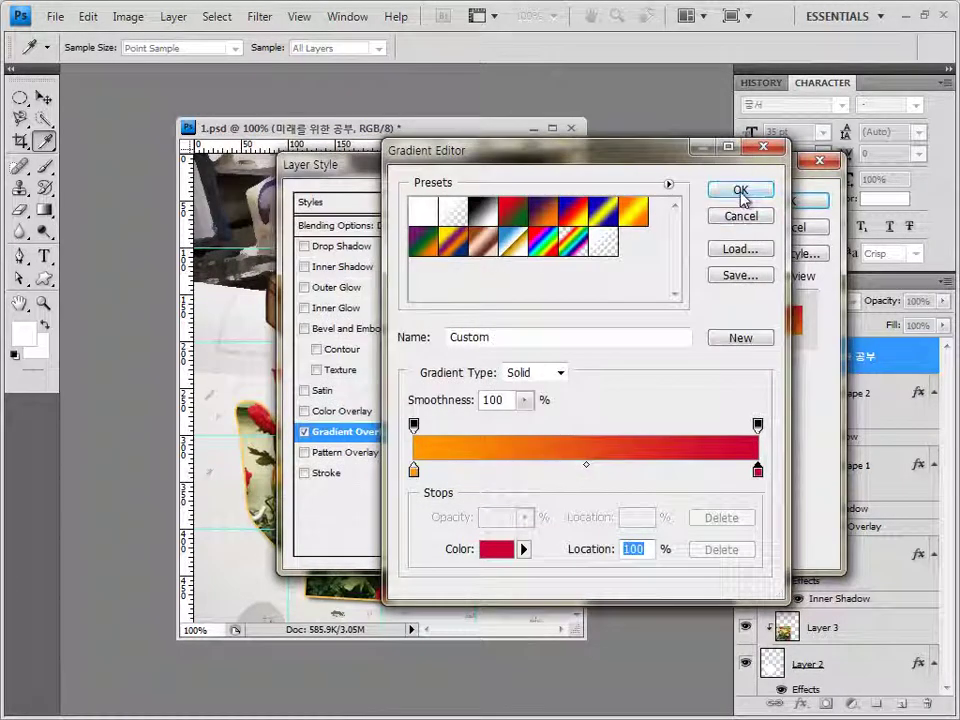
{"action": "left_click", "coordinate": [741, 192]}
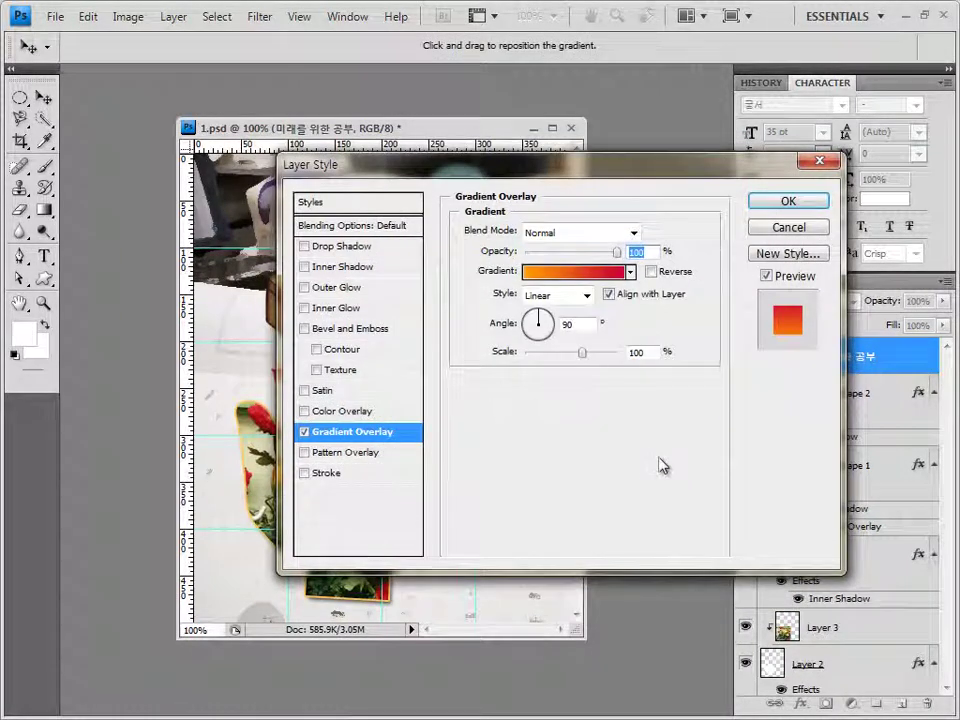
Step: Add a 2 px outside Stroke in colour #111111 to the text and apply the layer style
{"action": "left_click", "coordinate": [334, 475]}
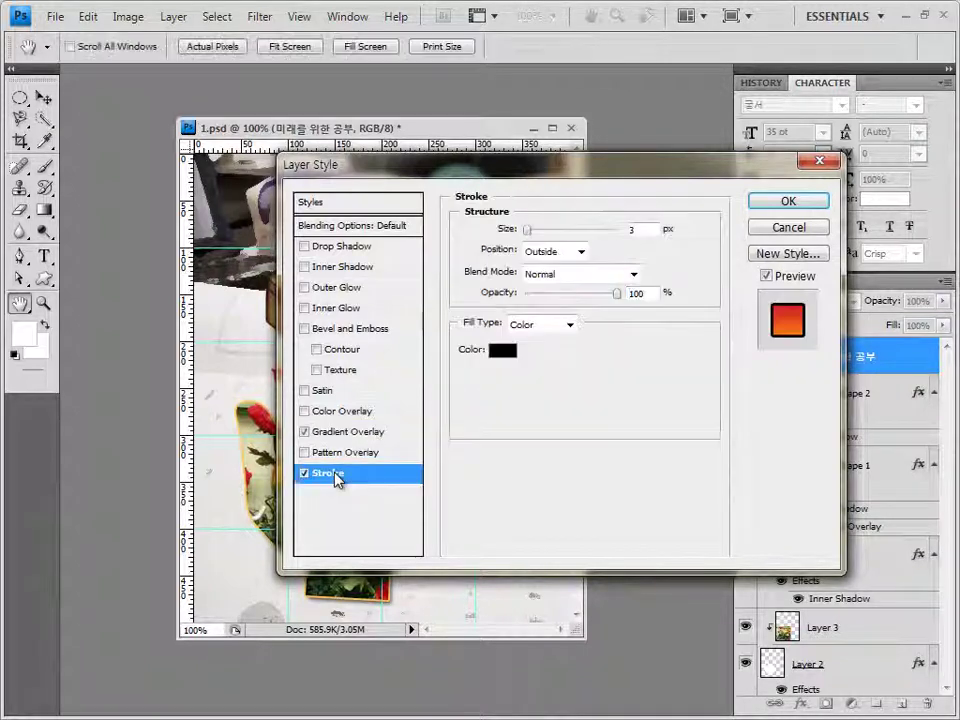
{"action": "double_click", "coordinate": [641, 229]}
{"action": "type", "text": "2"}
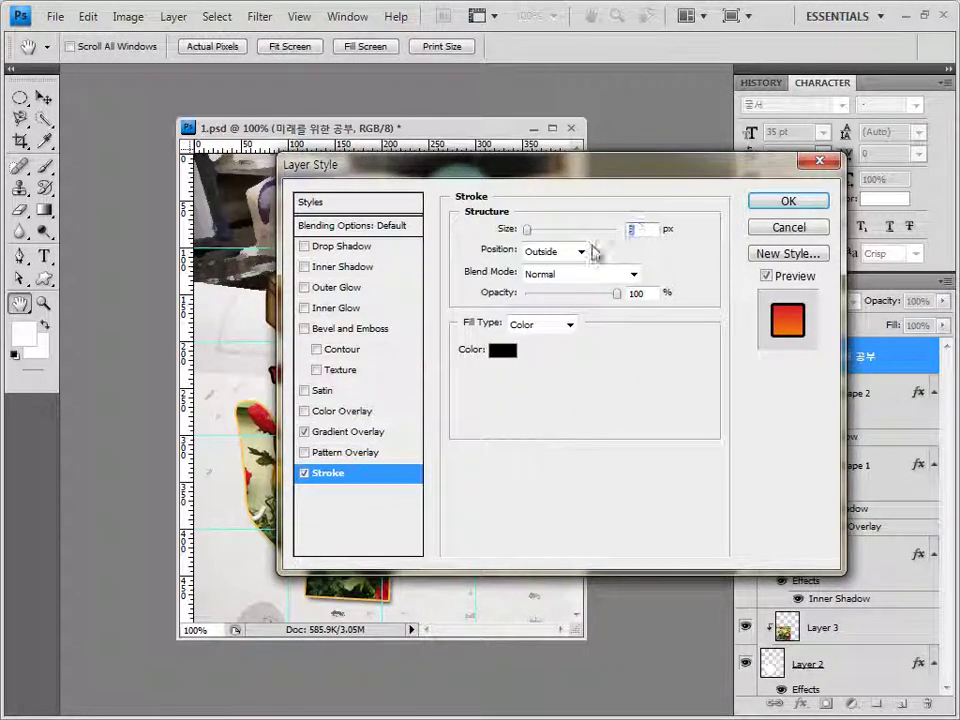
{"action": "left_click", "coordinate": [503, 354]}
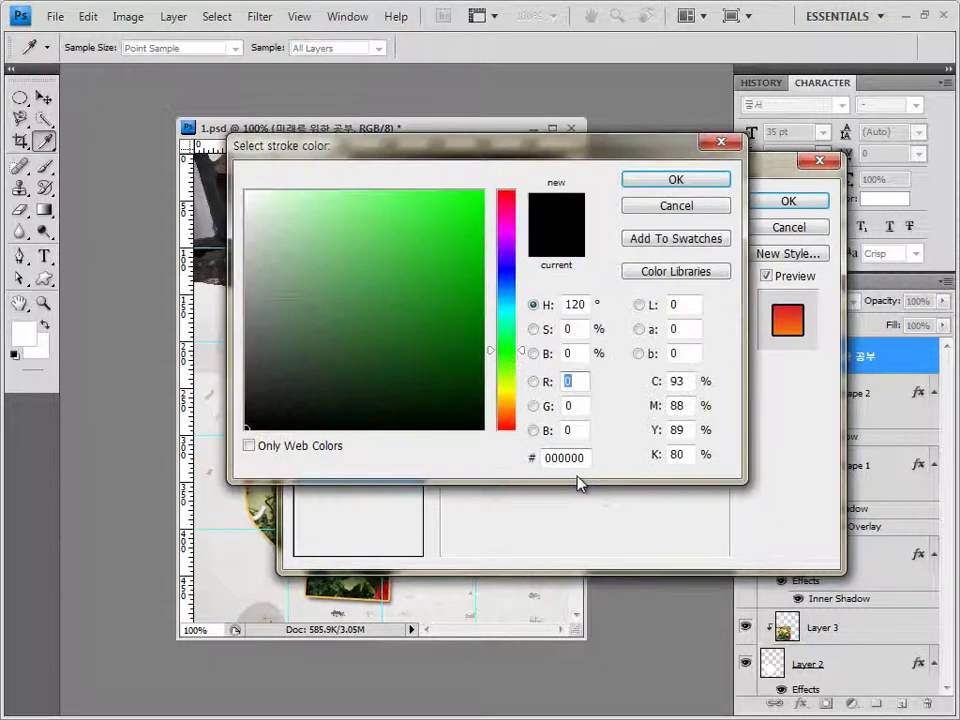
{"action": "double_click", "coordinate": [585, 457]}
{"action": "type", "text": "111111"}
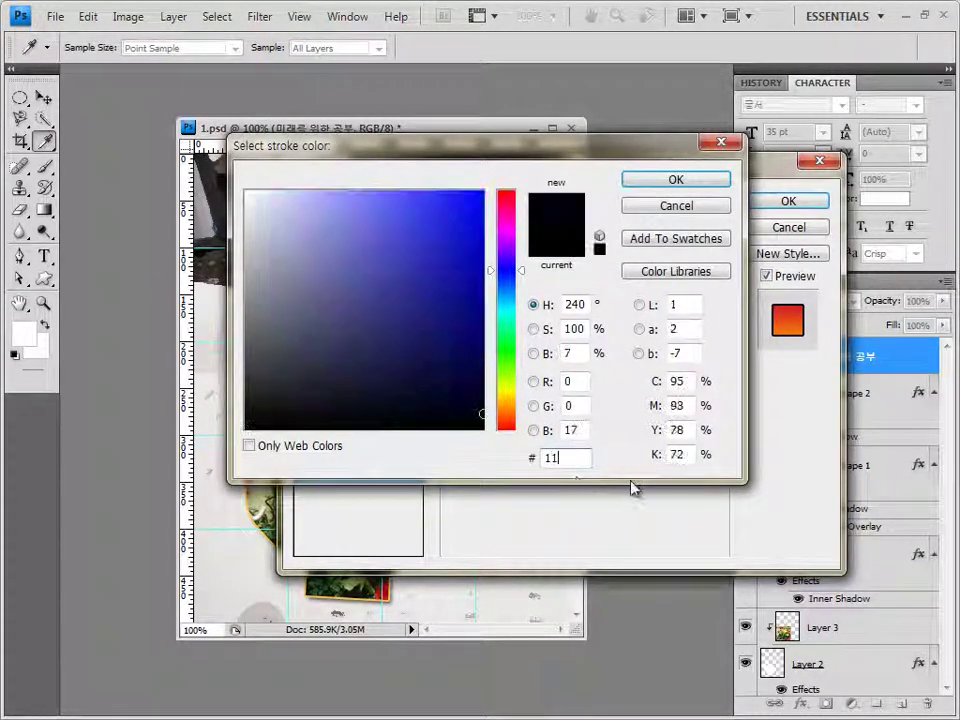
{"action": "left_click", "coordinate": [678, 181]}
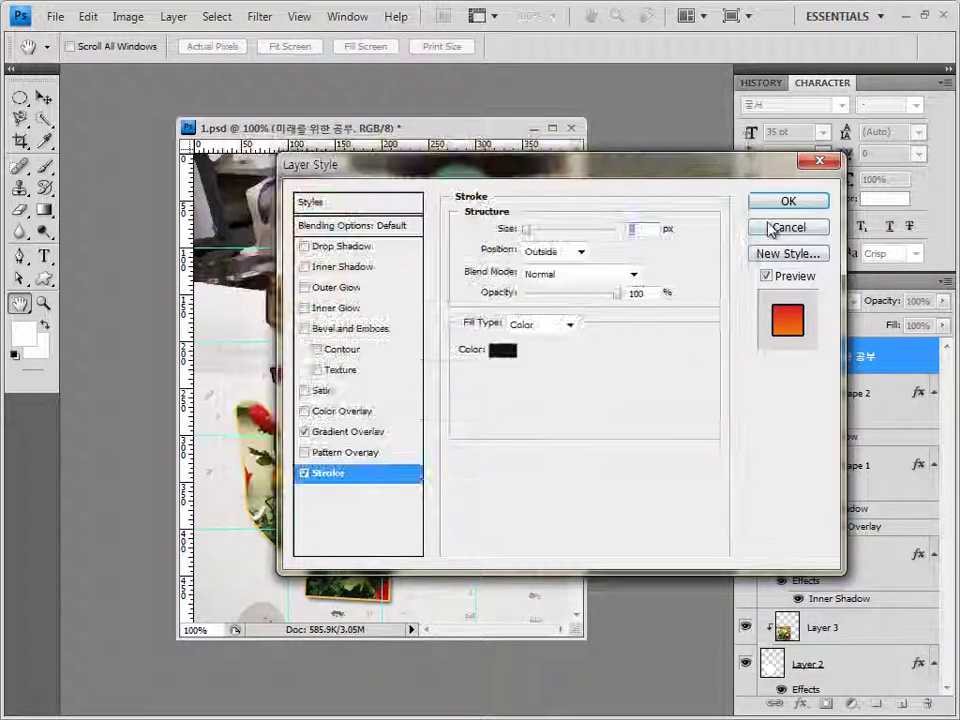
{"action": "left_click", "coordinate": [811, 204]}
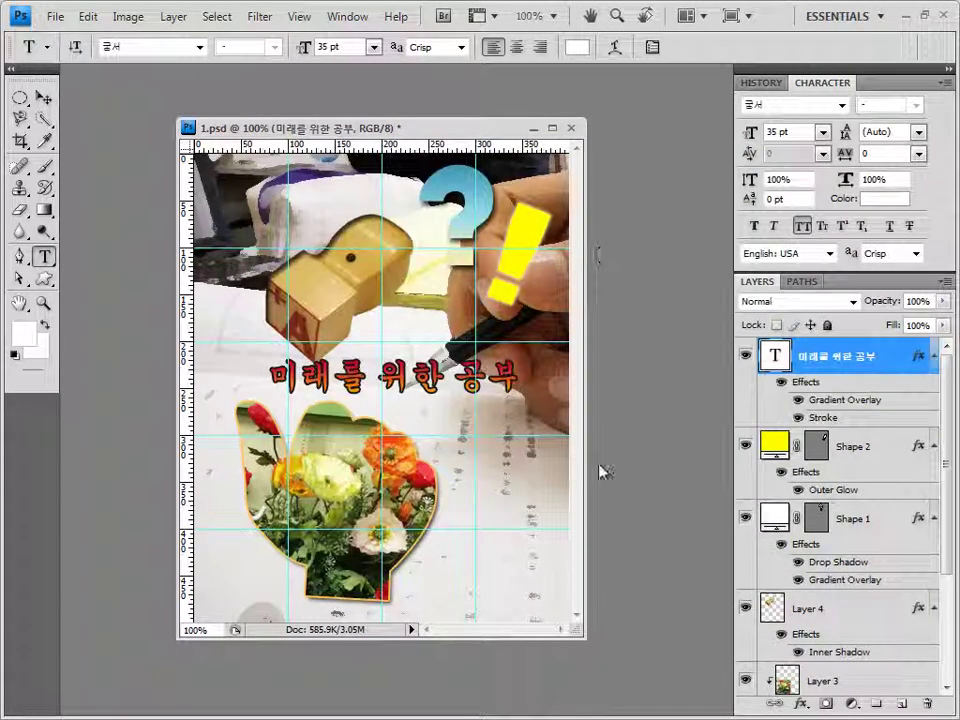
Step: Nudge the text about 12 px left and slightly down with the Move tool, centring it above the hand
{"action": "left_click", "coordinate": [44, 97]}
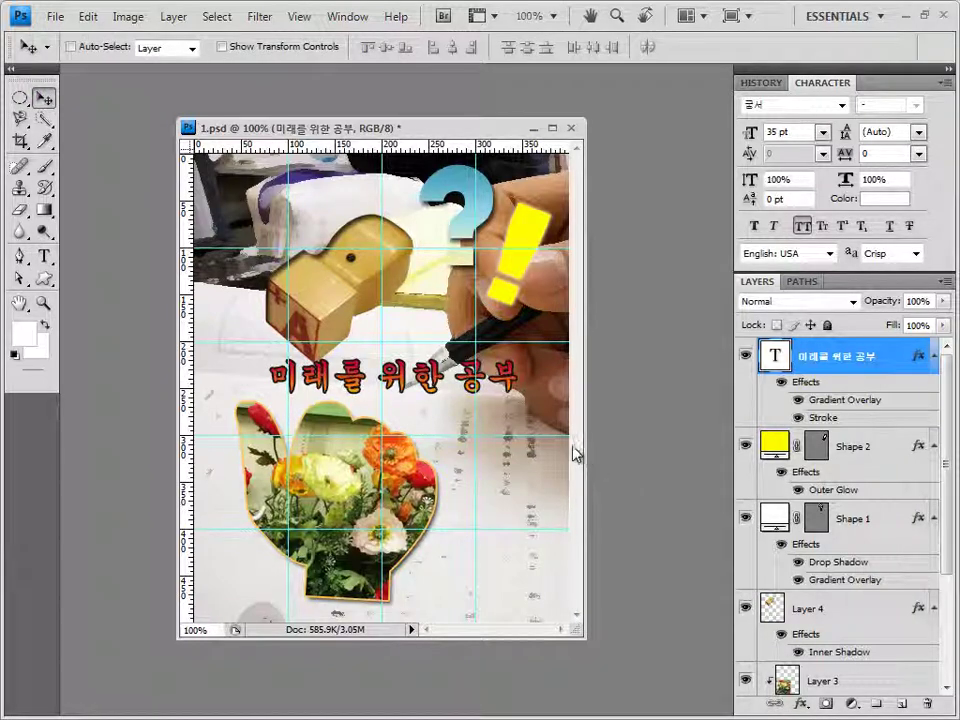
{"action": "key", "text": "shift+Left"}
{"action": "key", "text": "Left"}
{"action": "key", "text": "Left"}
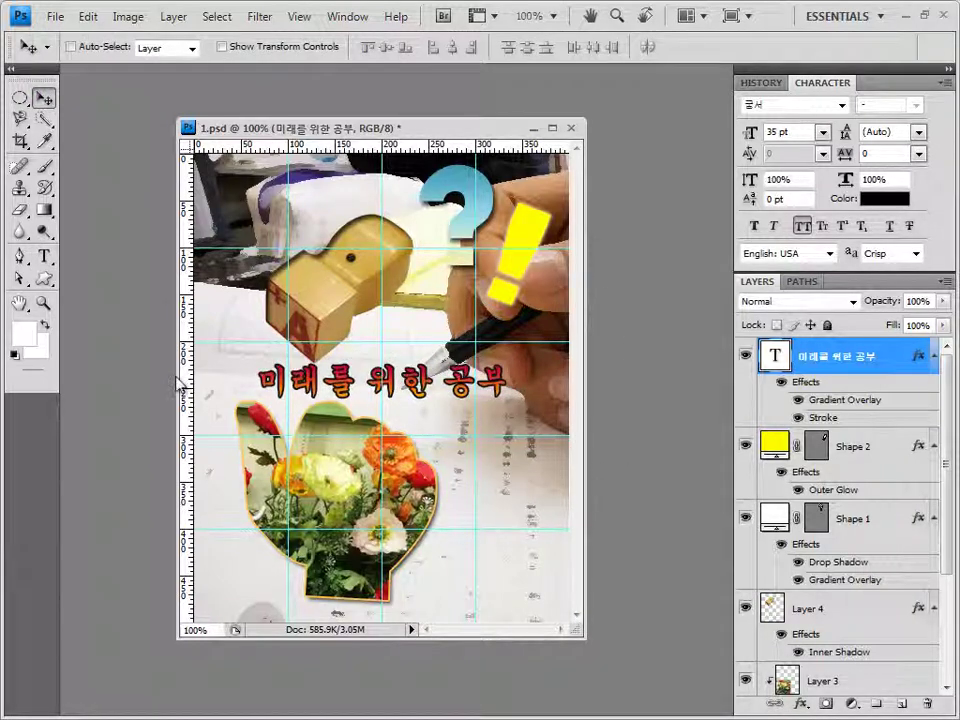
Step: Save 1.psd with the default Photoshop format options and clear all guides from the canvas
{"action": "left_click", "coordinate": [55, 17]}
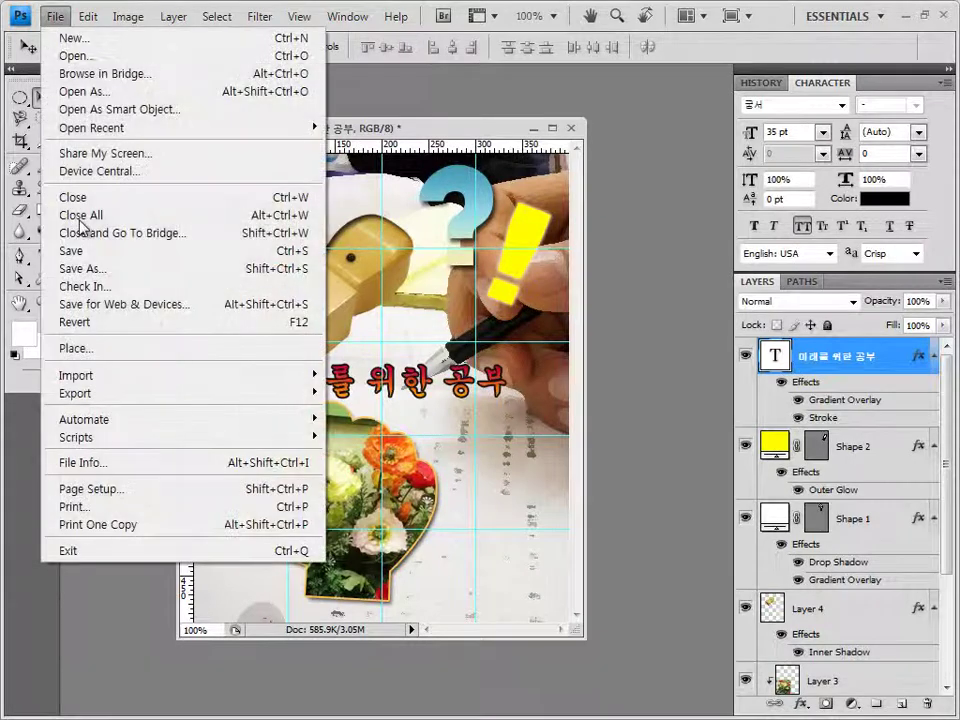
{"action": "left_click", "coordinate": [62, 249]}
{"action": "left_click", "coordinate": [699, 231]}
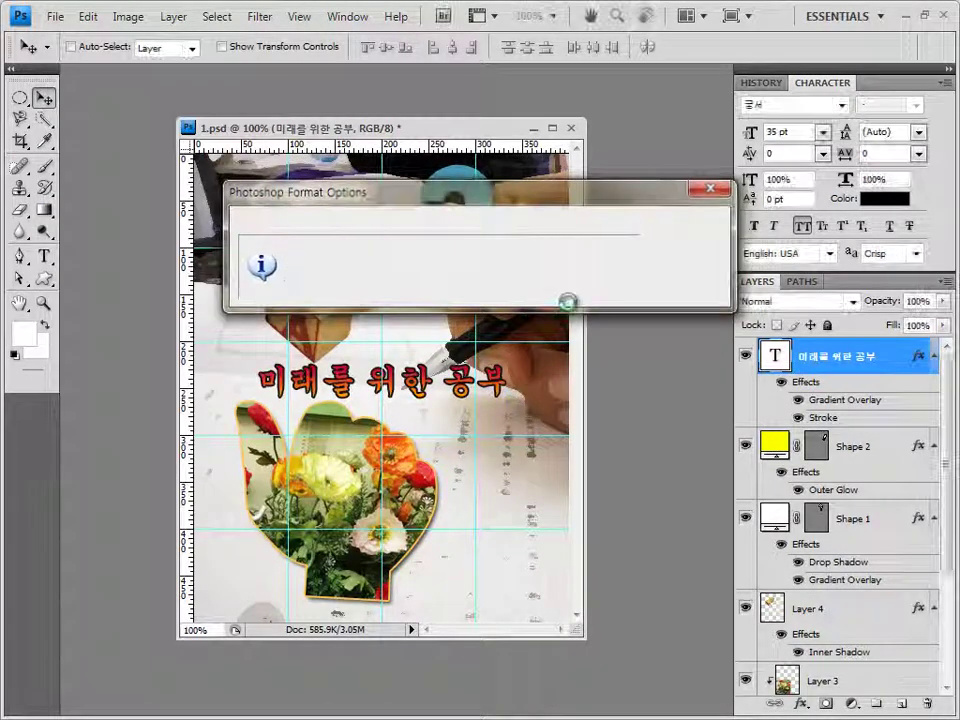
{"action": "left_click", "coordinate": [300, 17]}
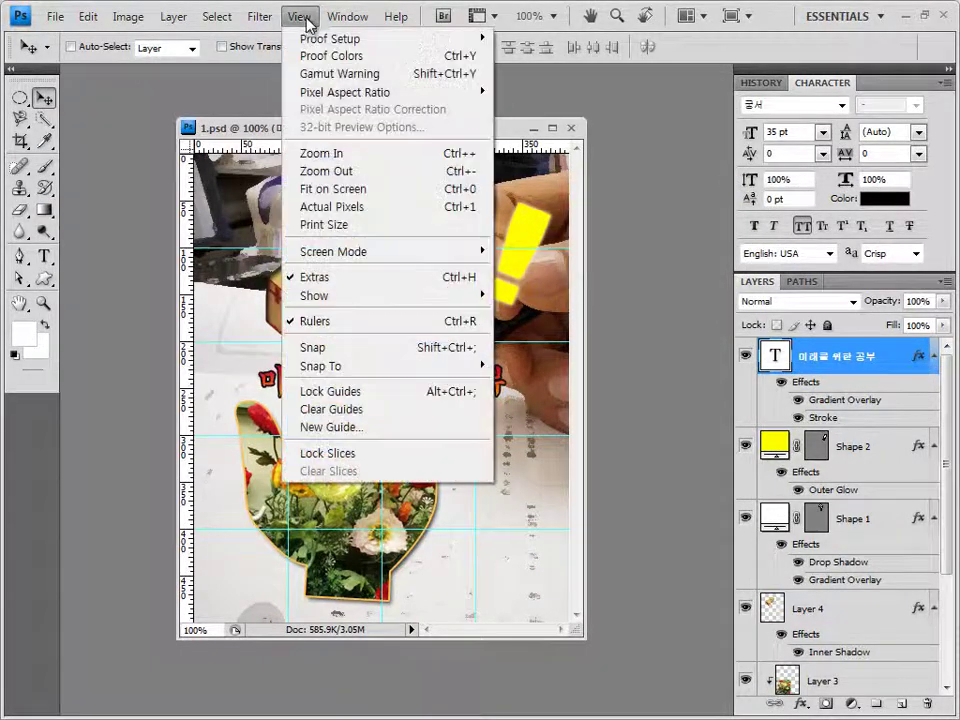
{"action": "left_click", "coordinate": [351, 413]}
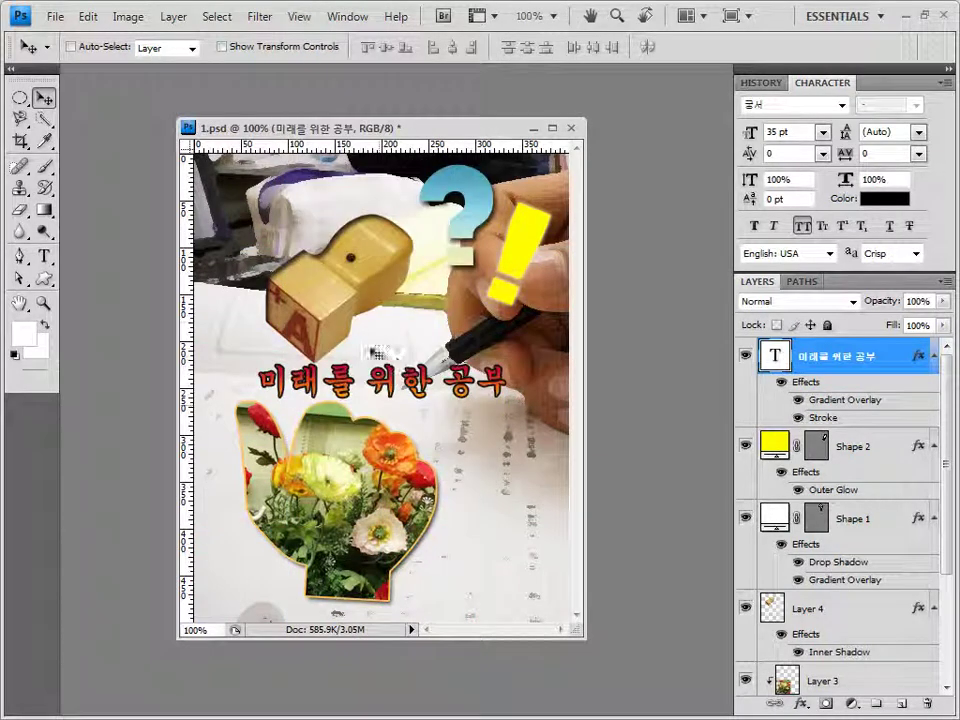
Step: Start saving a copy of the composition in the GTQ folder in JPEG format
{"action": "left_click", "coordinate": [55, 17]}
{"action": "left_click", "coordinate": [100, 271]}
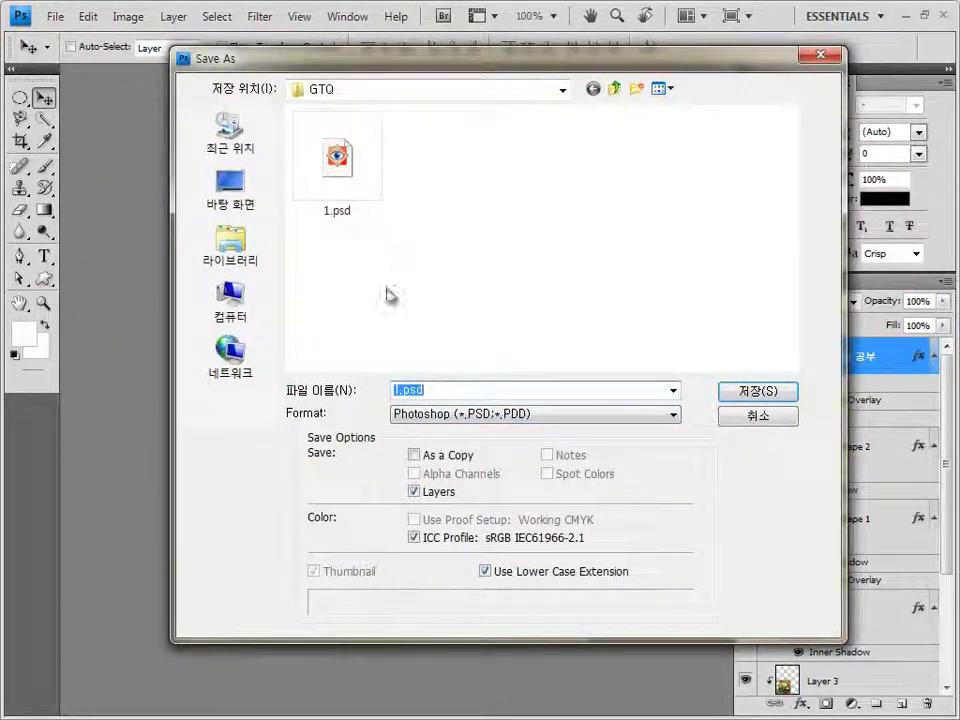
{"action": "left_click", "coordinate": [471, 416]}
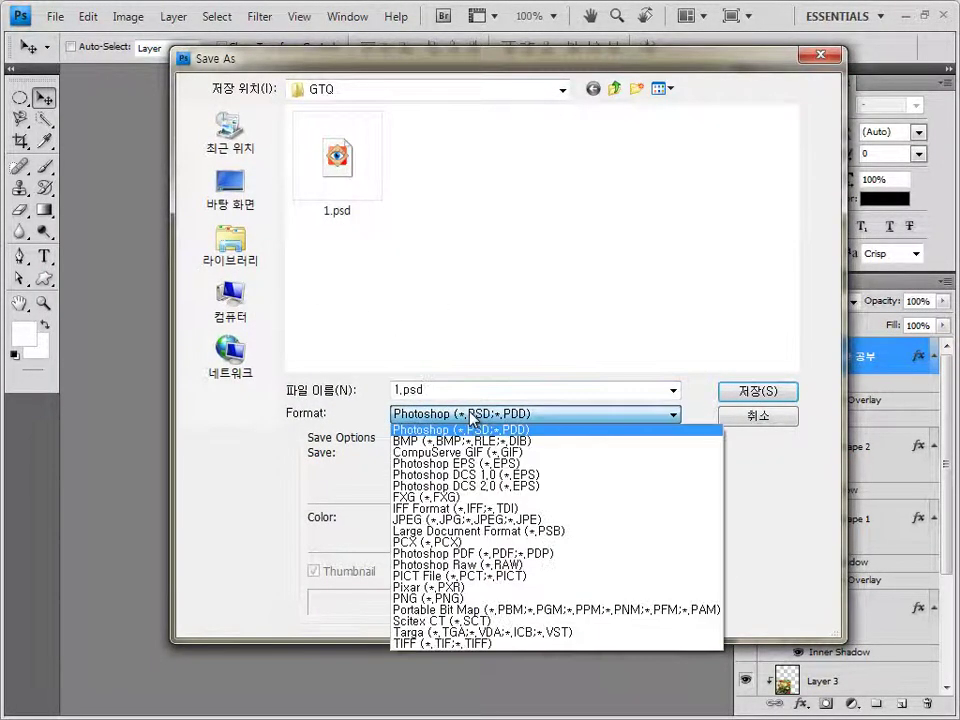
{"action": "left_click", "coordinate": [508, 520]}
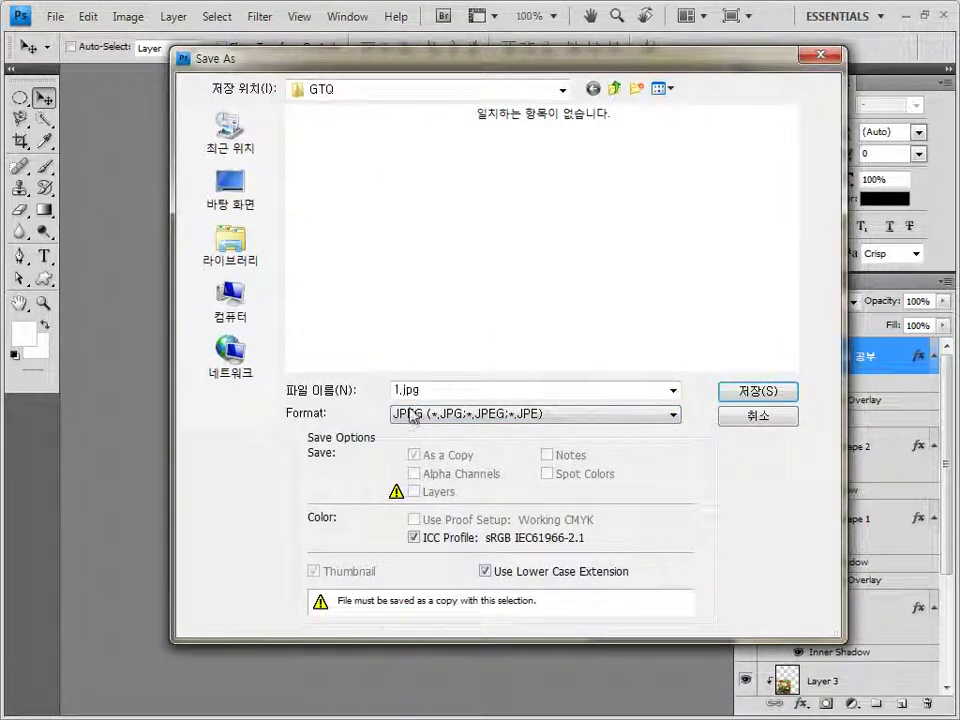
Step: Name the JPEG copy with the exam number, the candidate's name and the suffix -1, and save it at quality 8
{"action": "left_click", "coordinate": [428, 390]}
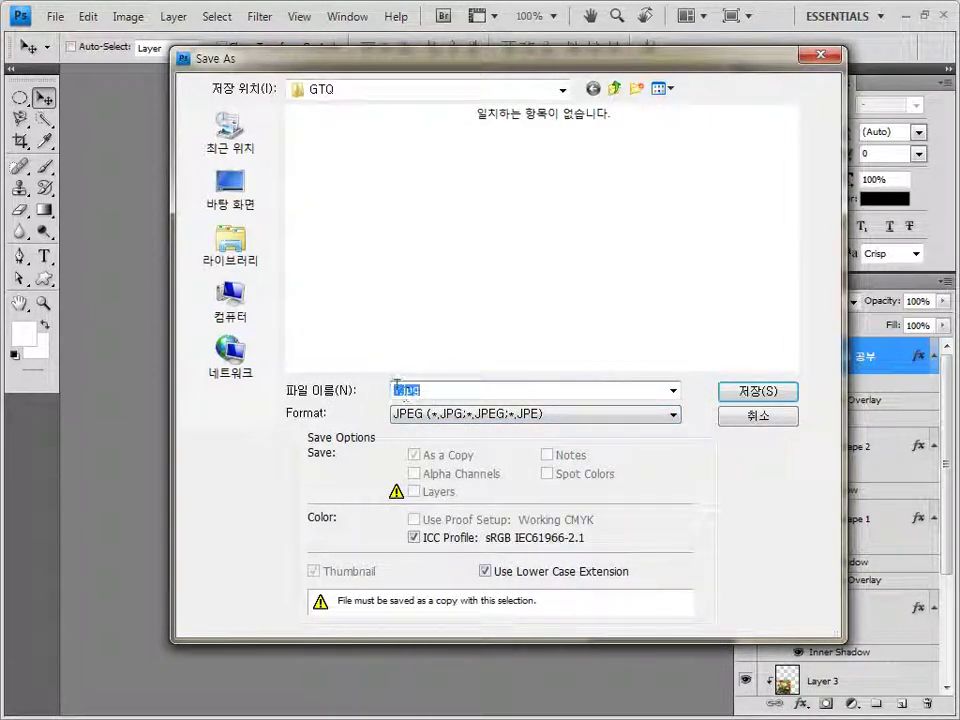
{"action": "key", "text": "Home"}
{"action": "type", "text": "0123456"}
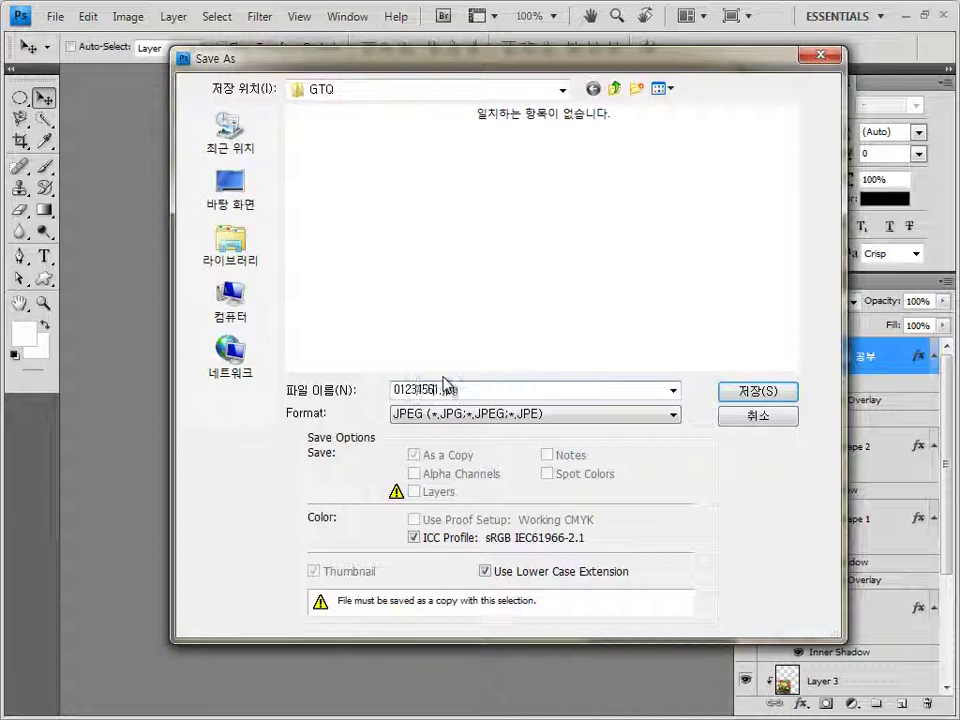
{"action": "type", "text": "789"}
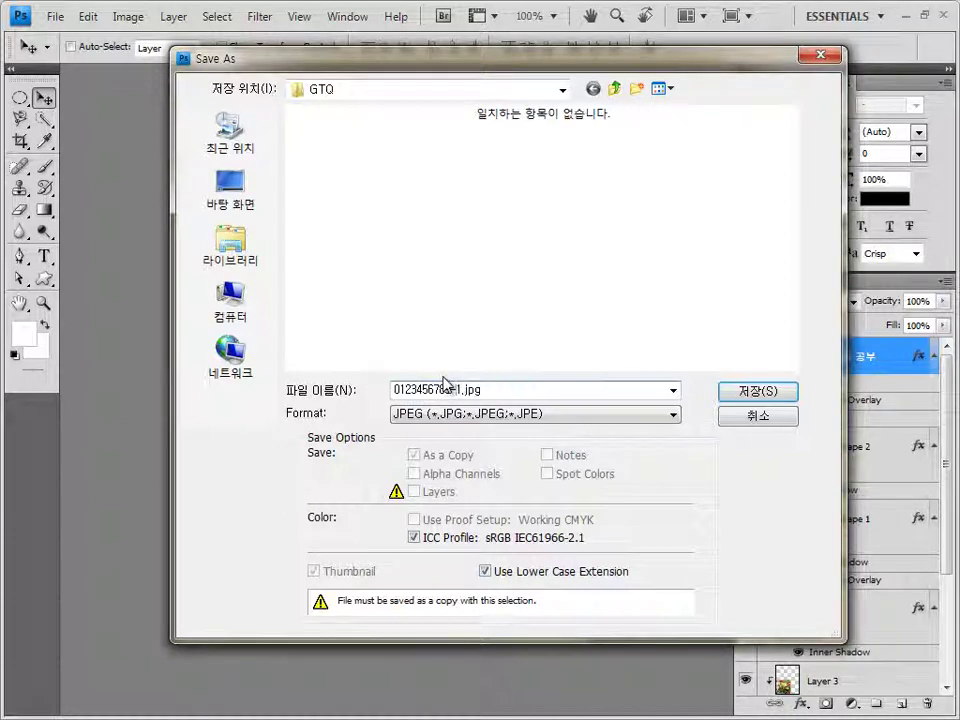
{"action": "type", "text": "ㄷ"}
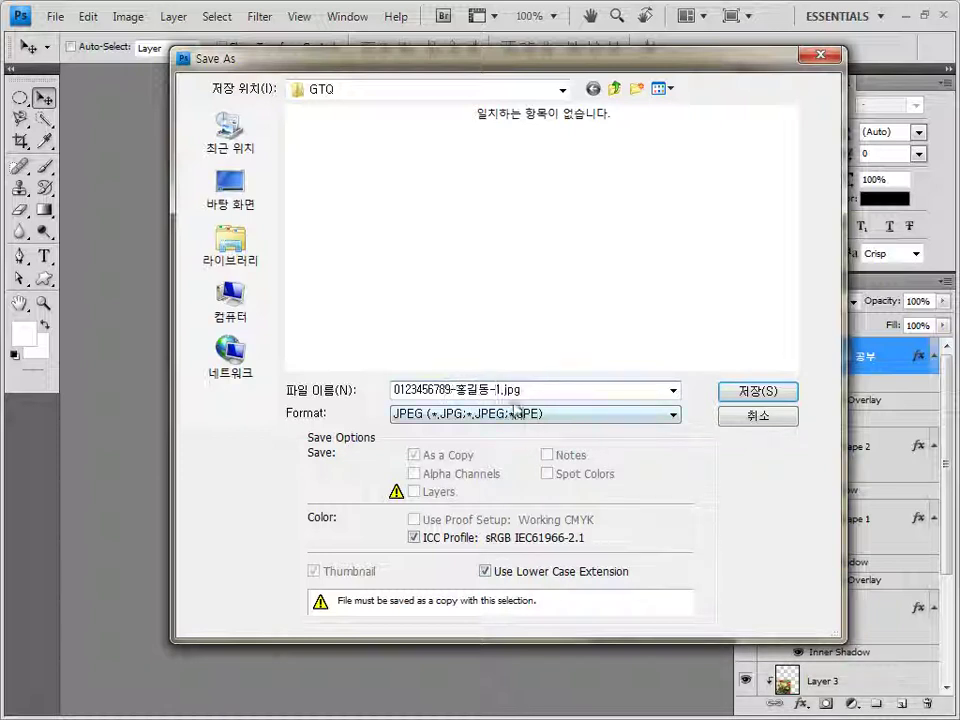
{"action": "left_click", "coordinate": [778, 389]}
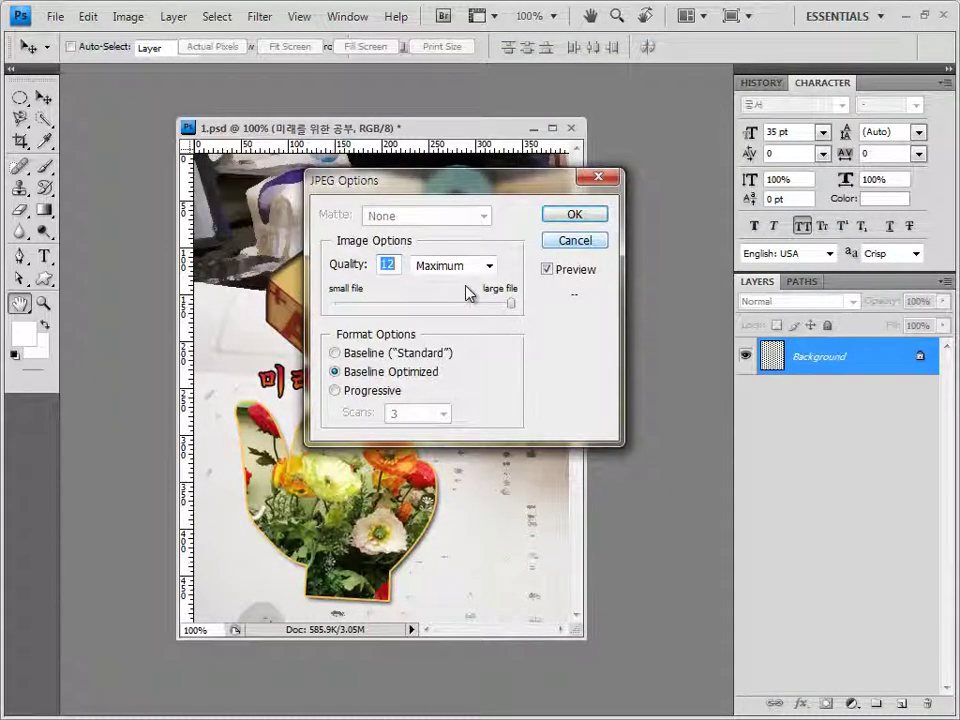
{"action": "type", "text": "8"}
{"action": "left_click", "coordinate": [578, 218]}
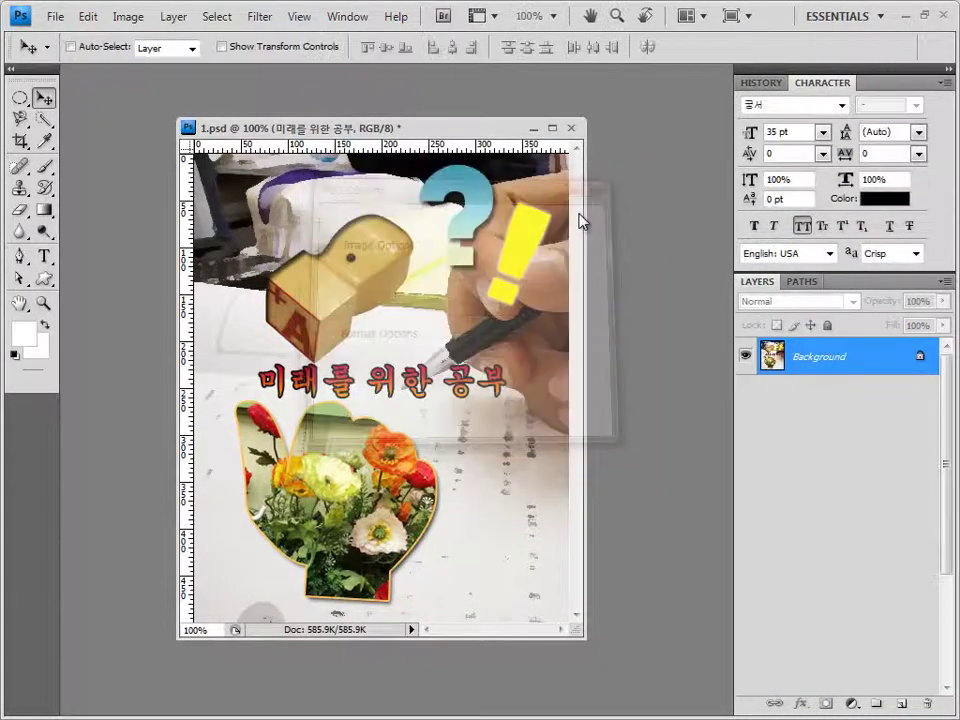
Step: Resize the image to 40 × 50 pixels with constrained proportions
{"action": "left_click", "coordinate": [130, 17]}
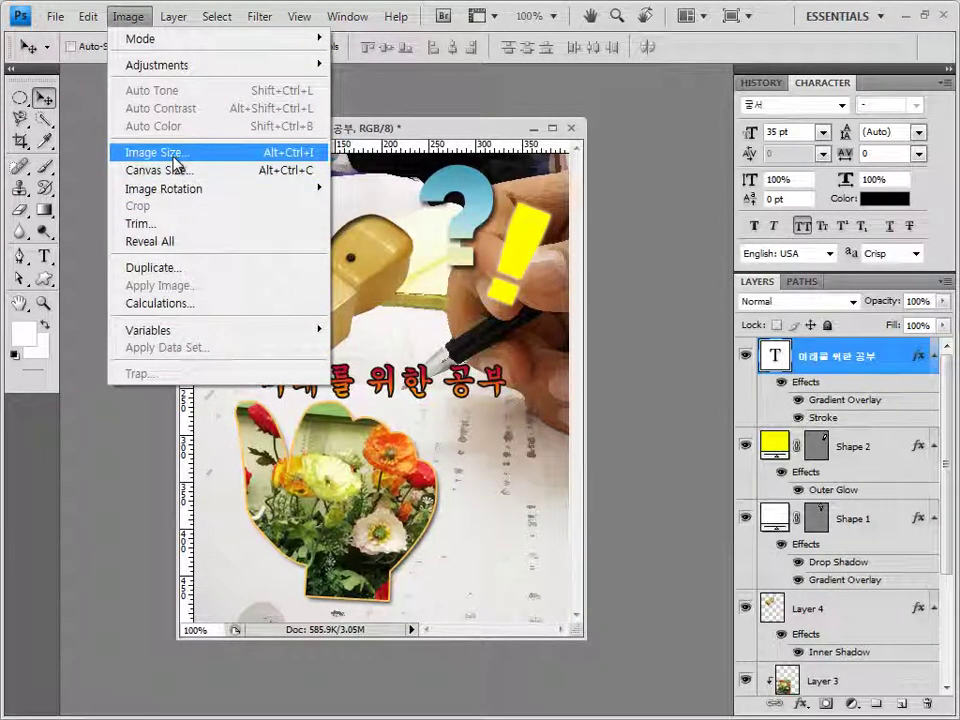
{"action": "left_click", "coordinate": [174, 163]}
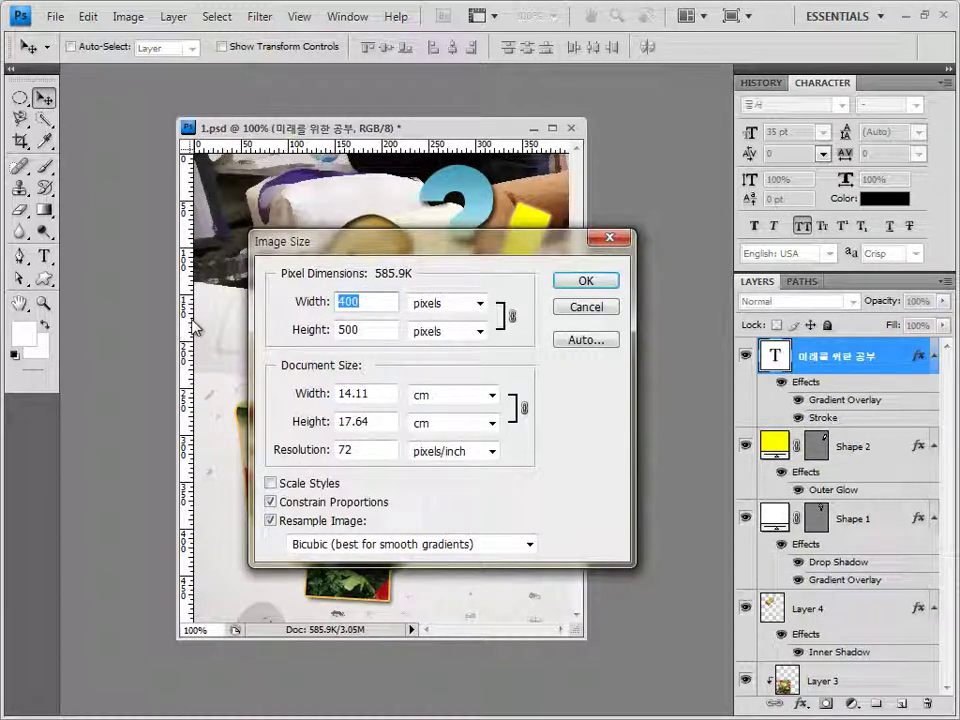
{"action": "type", "text": "40"}
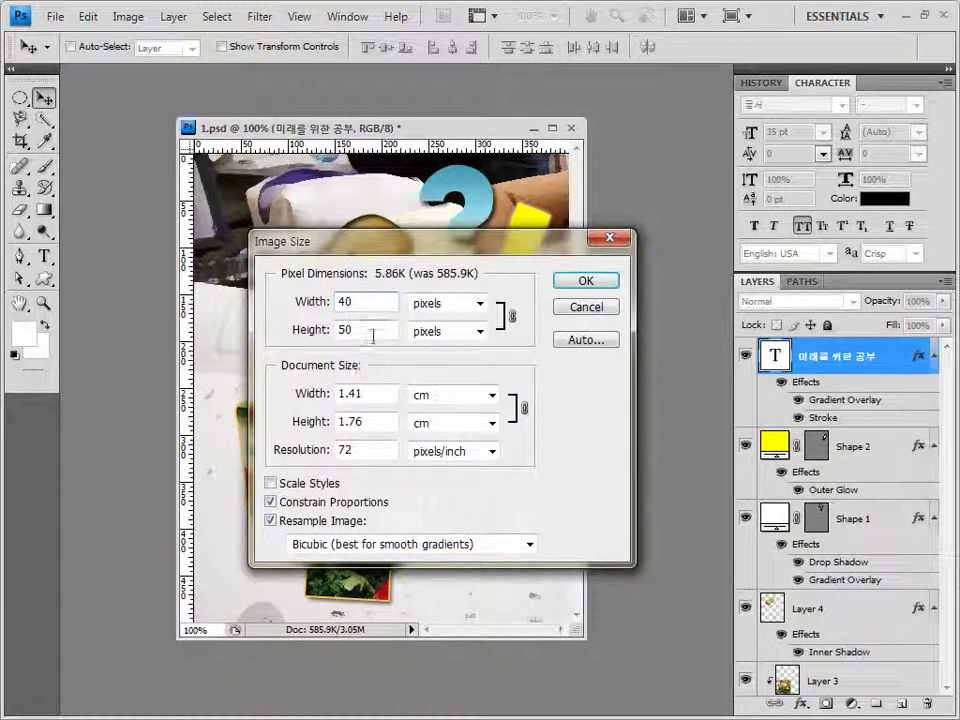
{"action": "left_click", "coordinate": [588, 281]}
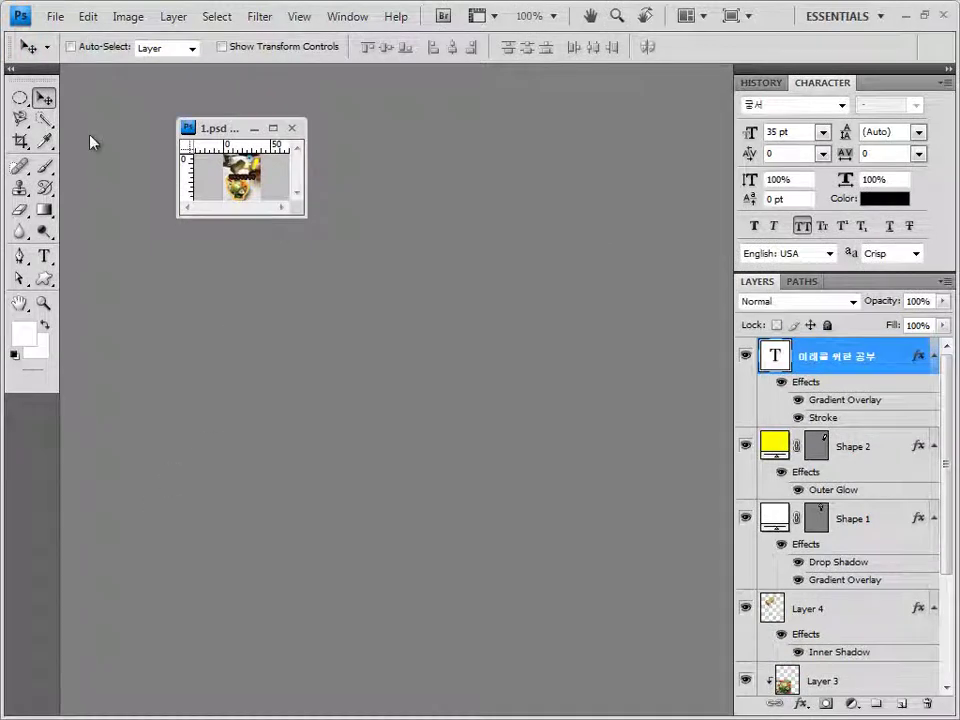
Step: Save the resized document as a layered Photoshop file in the GTQ folder, reusing the JPEG copy's file name and keeping Maximize compatibility
{"action": "left_click", "coordinate": [55, 17]}
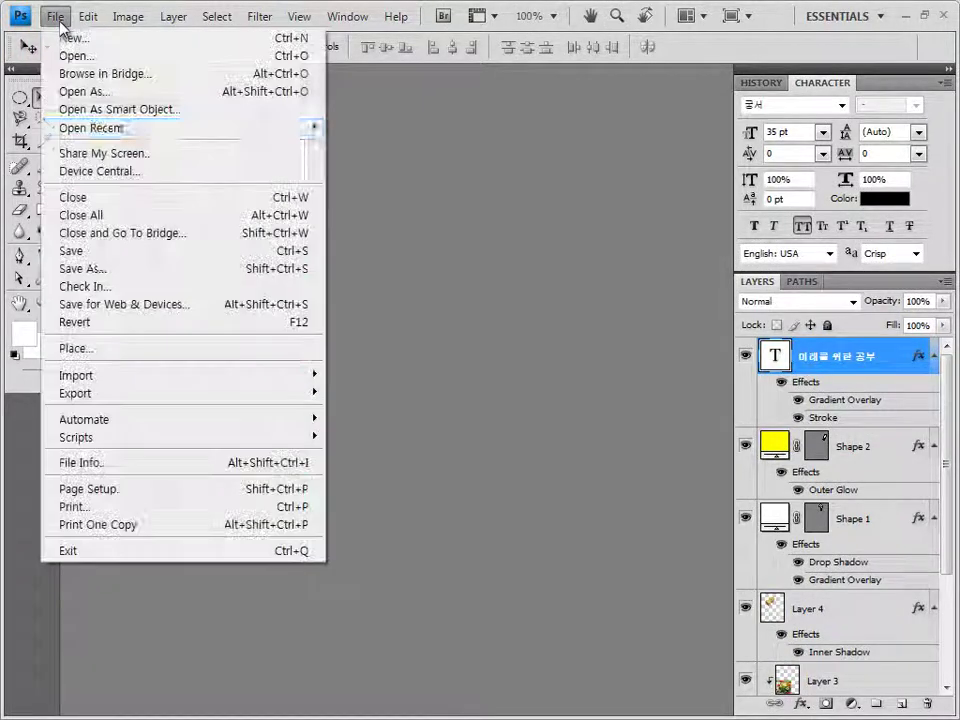
{"action": "left_click", "coordinate": [103, 272]}
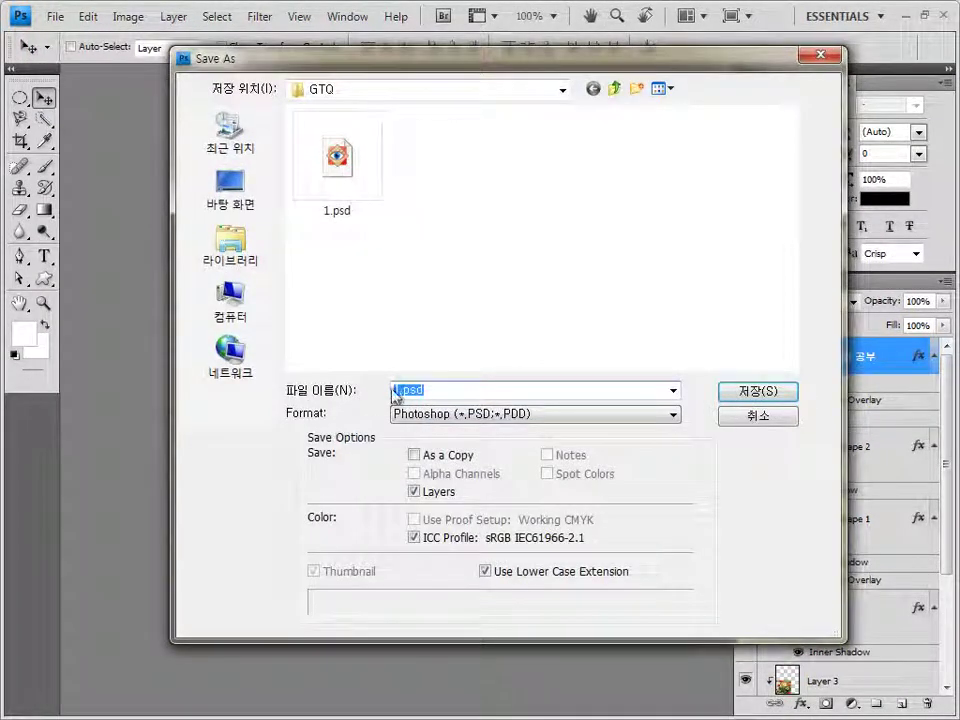
{"action": "left_click", "coordinate": [450, 414]}
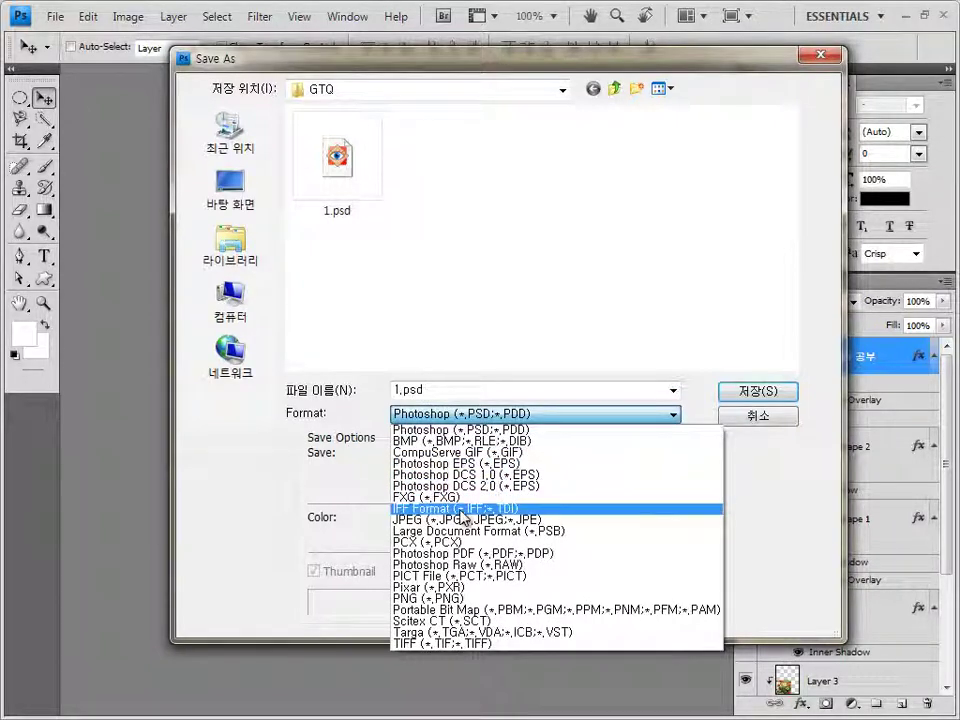
{"action": "left_click", "coordinate": [460, 519]}
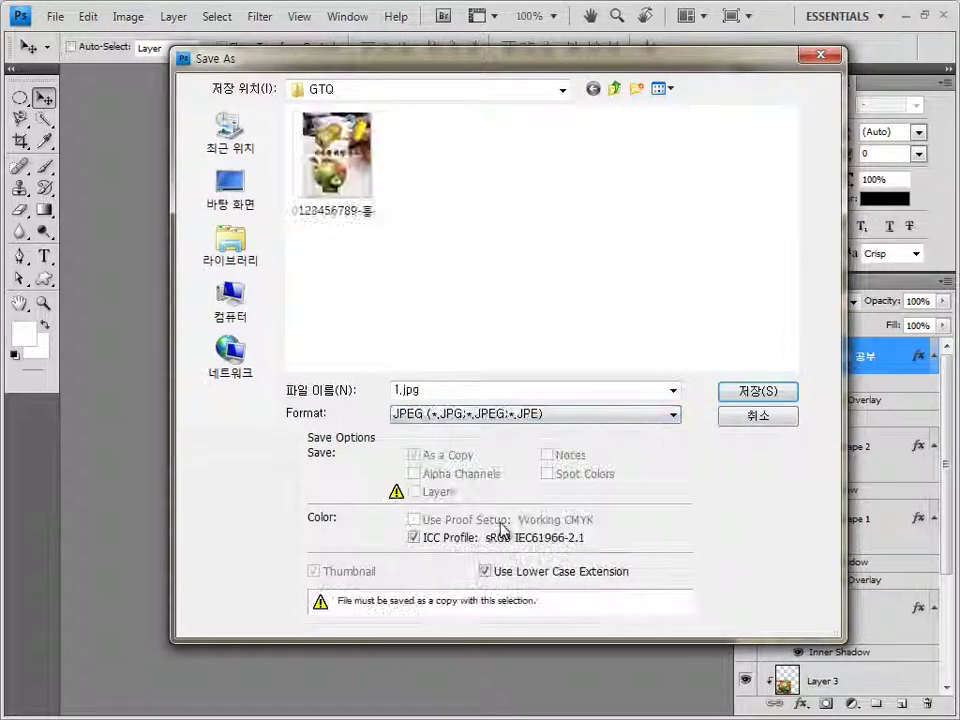
{"action": "left_click", "coordinate": [366, 214]}
{"action": "left_click", "coordinate": [469, 413]}
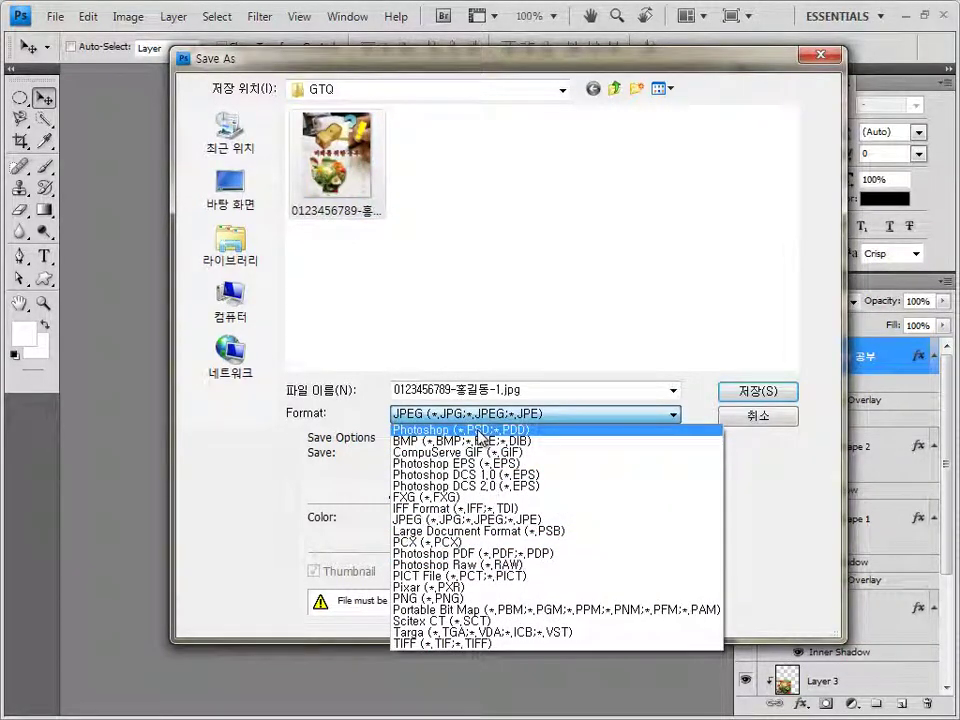
{"action": "left_click", "coordinate": [481, 437]}
{"action": "double_click", "coordinate": [499, 394]}
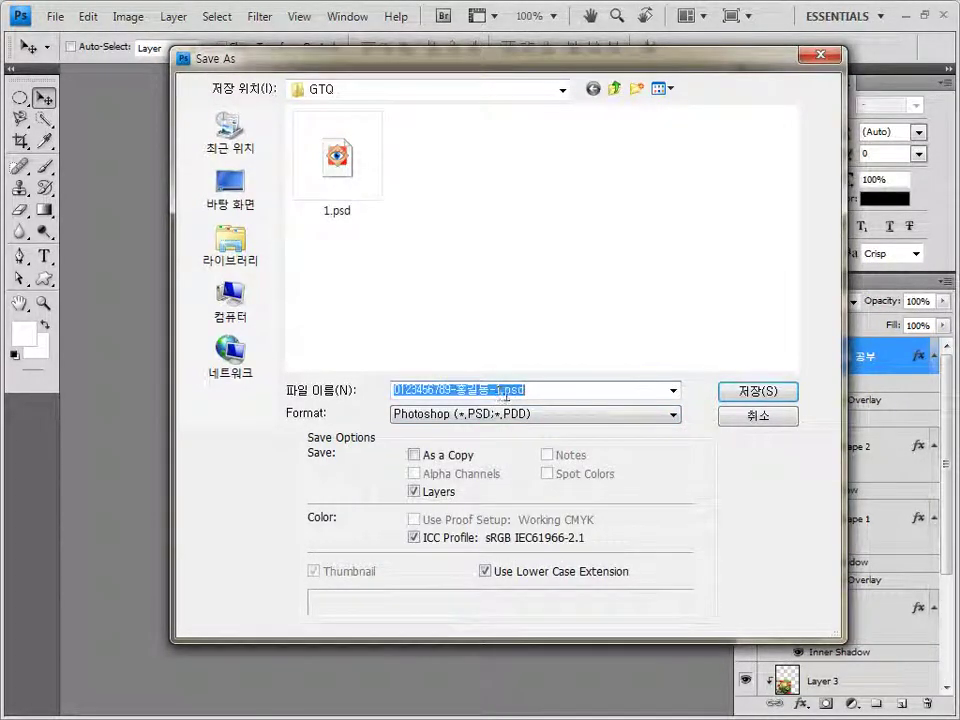
{"action": "left_click", "coordinate": [768, 392]}
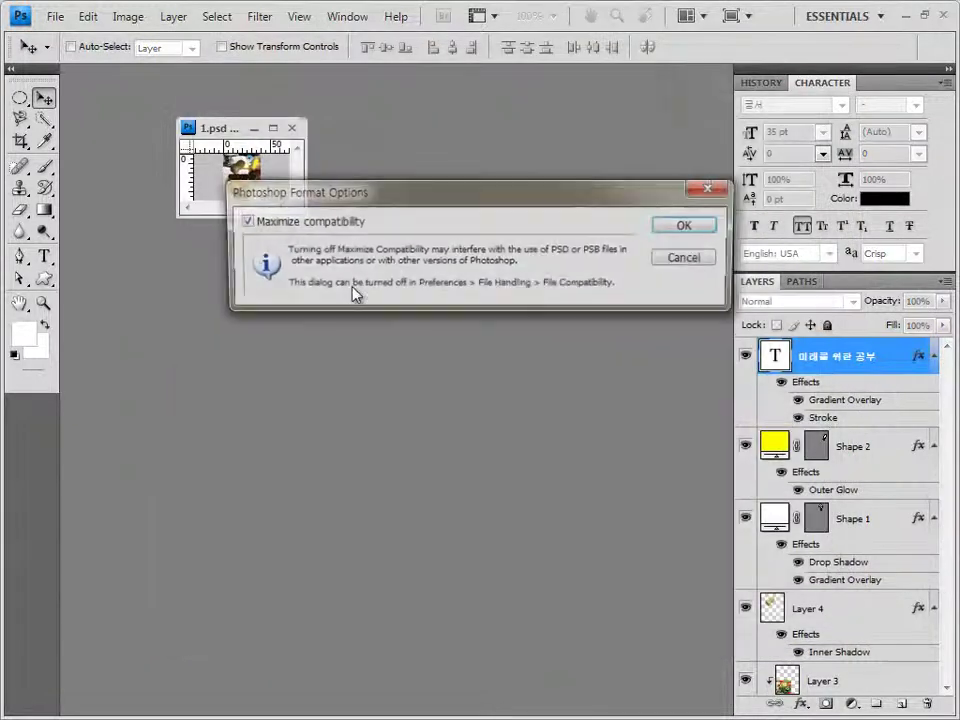
{"action": "left_click", "coordinate": [705, 230]}
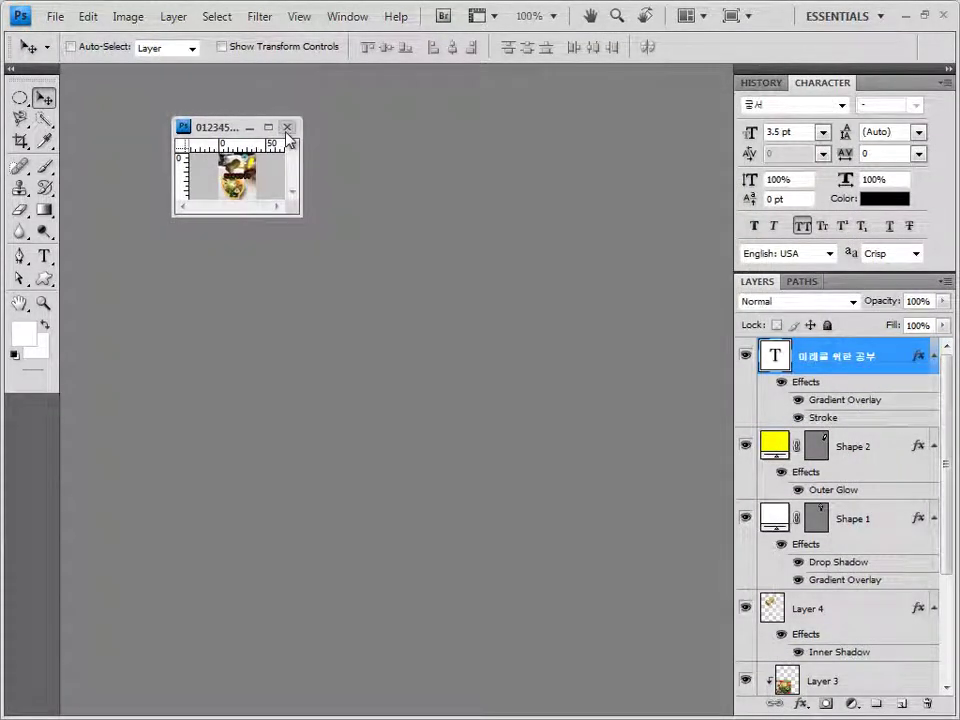
Step: Close the resized document and check the submission JPEG and PSD files in the GTQ folder without opening them
{"action": "left_click", "coordinate": [287, 128]}
{"action": "double_click", "coordinate": [330, 287]}
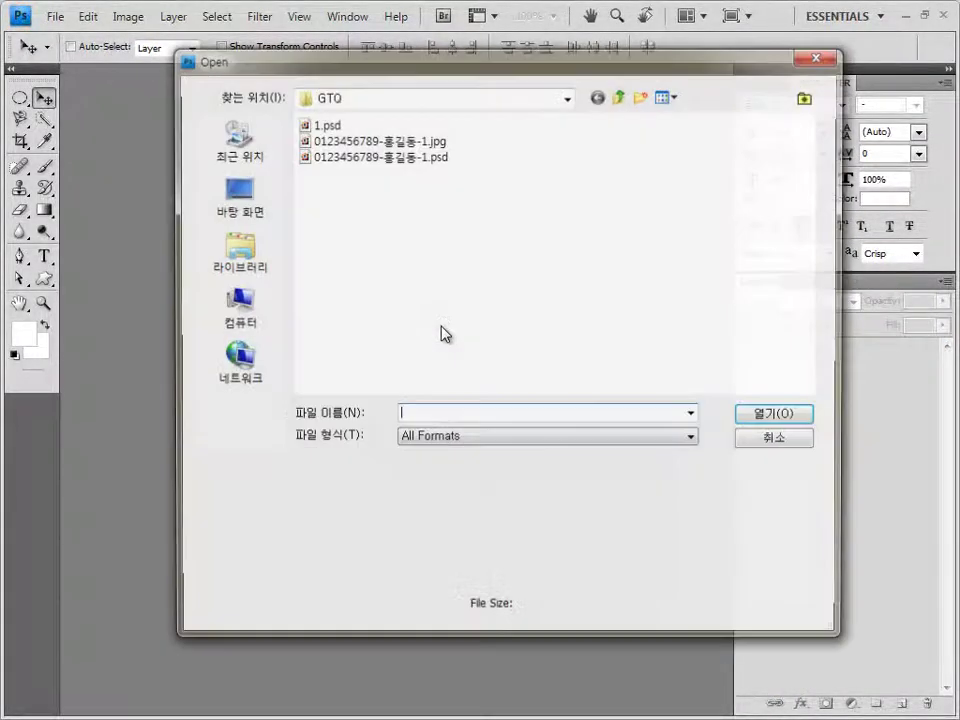
{"action": "left_click_drag", "start_coordinate": [476, 191], "coordinate": [388, 158]}
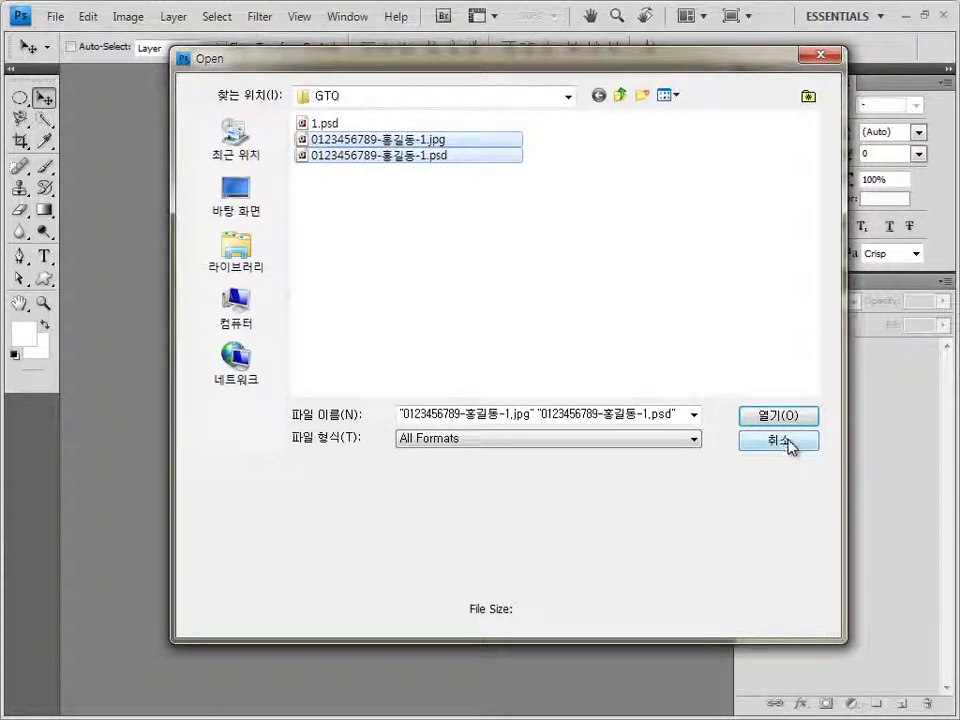
{"action": "left_click", "coordinate": [788, 445]}
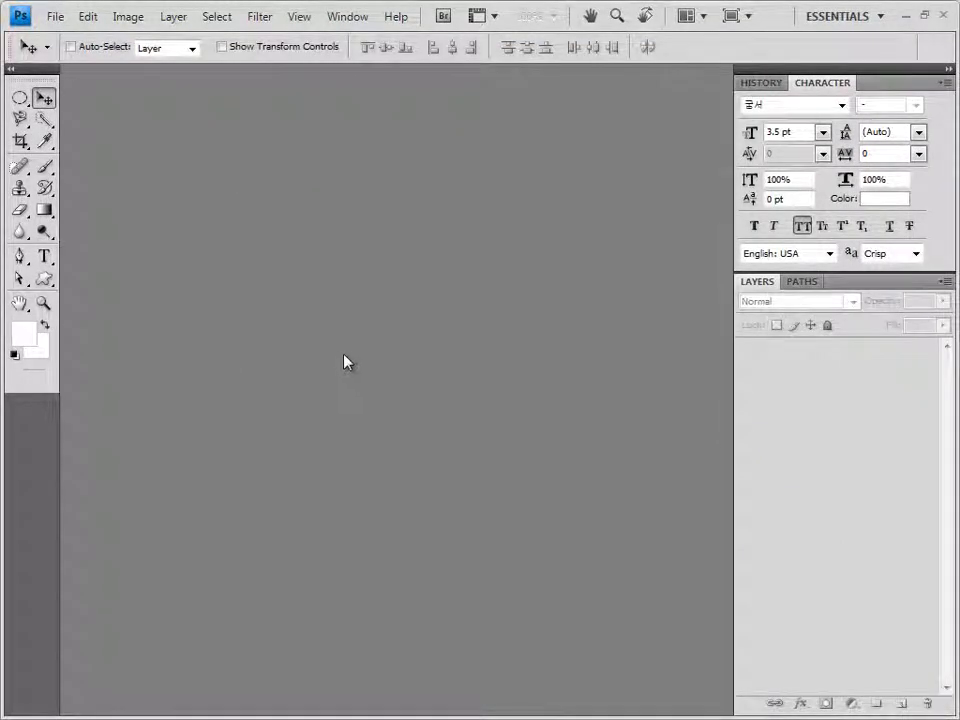
Step: Create a white 400 × 500 pixel RGB document at 72 pixels/inch and lay guides every 100 pixels both ways
{"action": "key", "text": "ctrl+n"}
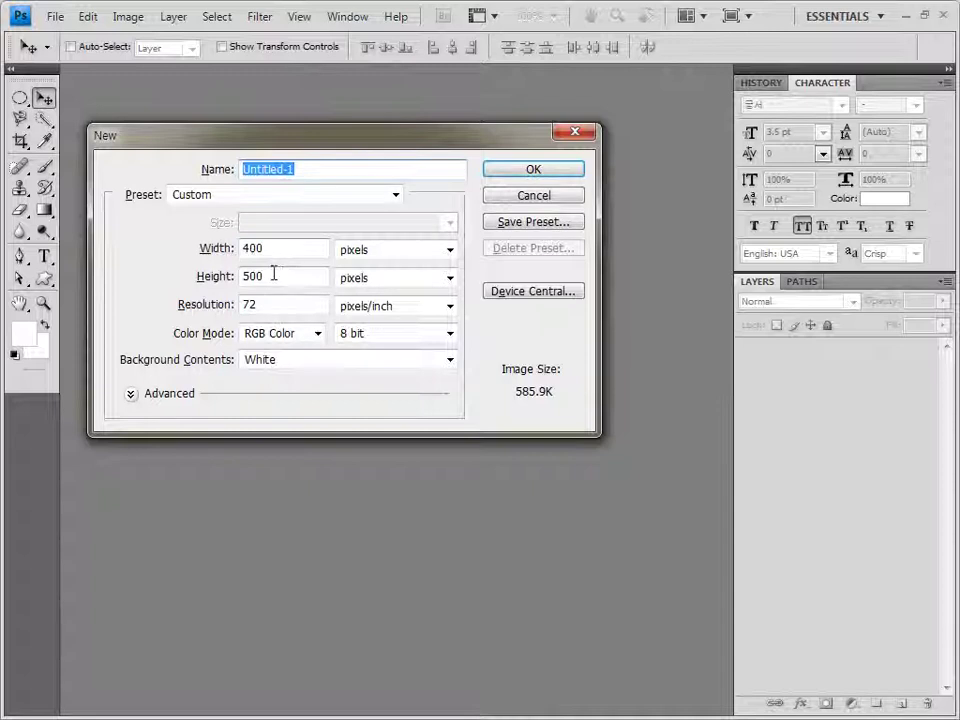
{"action": "left_click", "coordinate": [556, 171]}
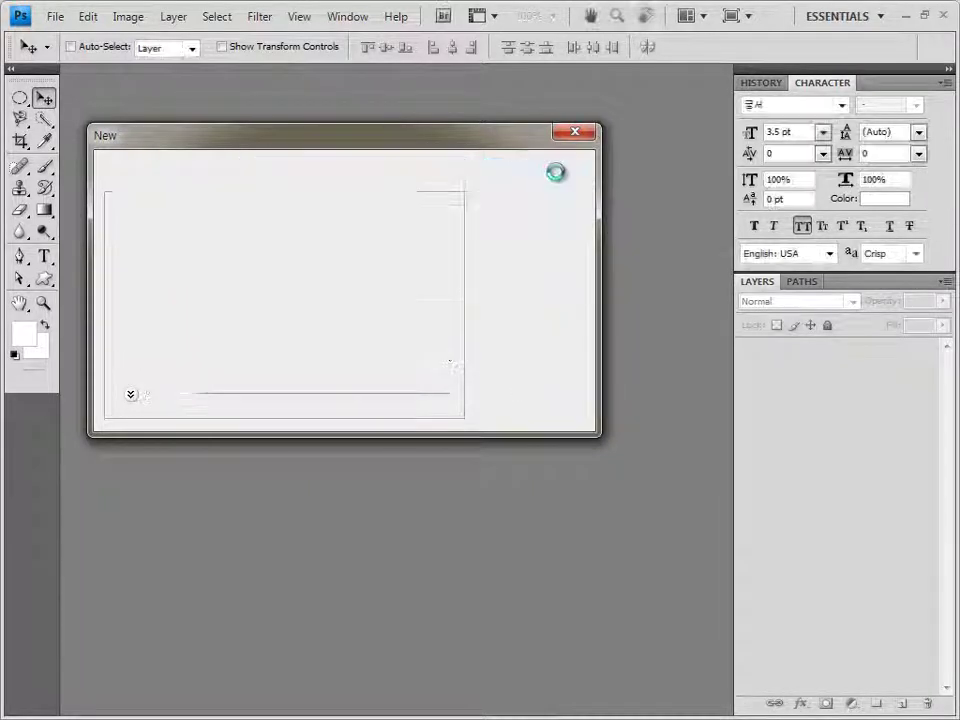
{"action": "left_click_drag", "start_coordinate": [122, 71], "coordinate": [270, 198]}
{"action": "left_click_drag", "start_coordinate": [233, 161], "coordinate": [190, 147]}
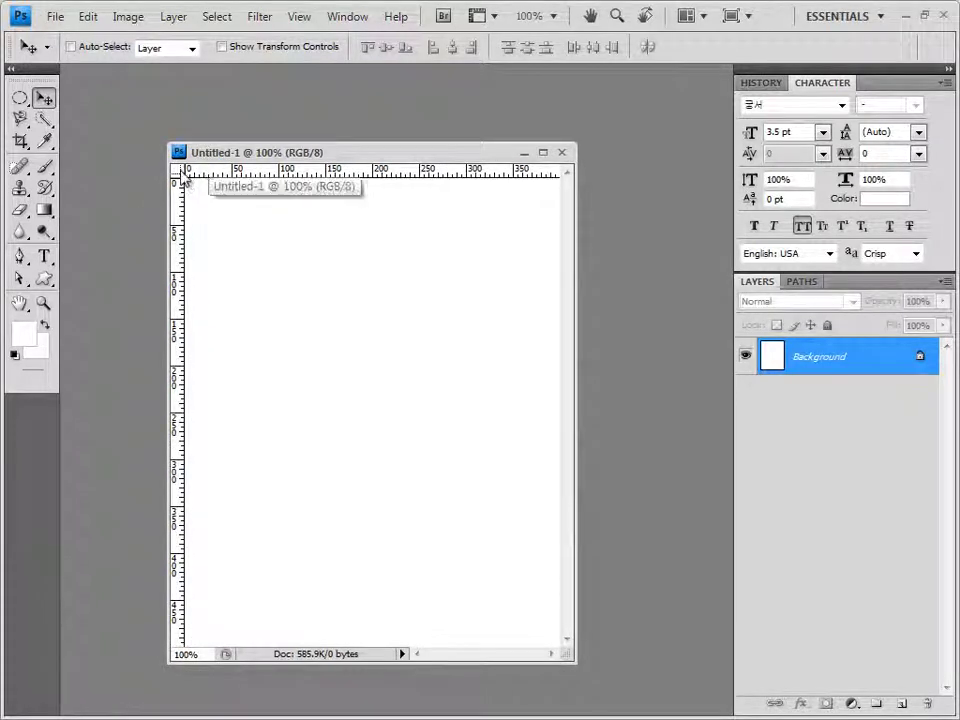
{"action": "key", "text": "ctrl+apostrophe"}
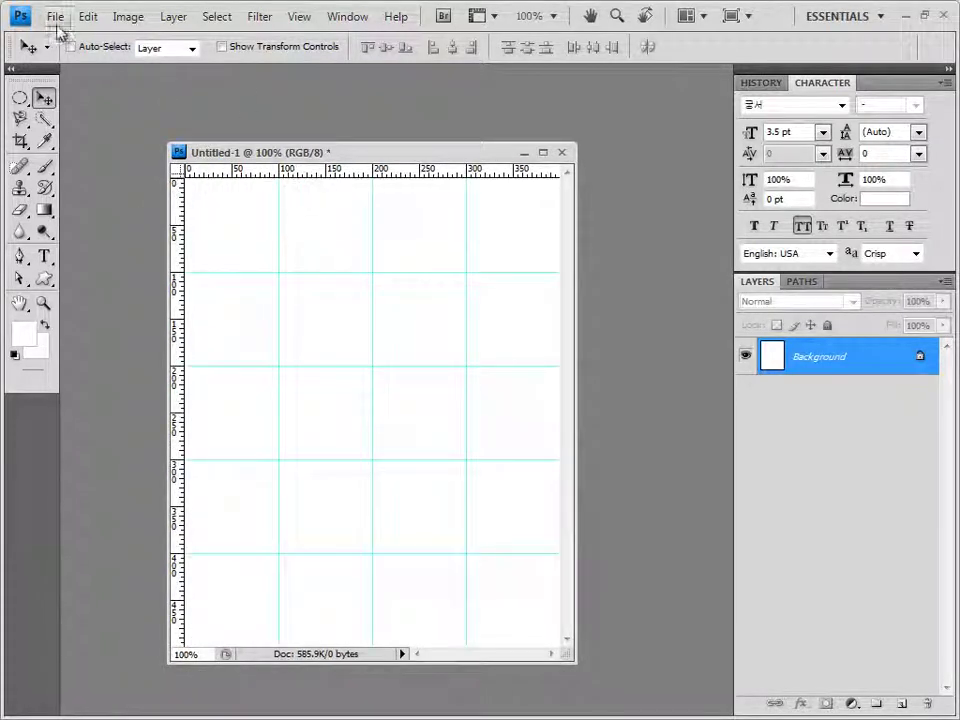
Step: Save the new document as 2.psd in the GTQ folder in Photoshop format
{"action": "left_click", "coordinate": [56, 20]}
{"action": "left_click", "coordinate": [88, 268]}
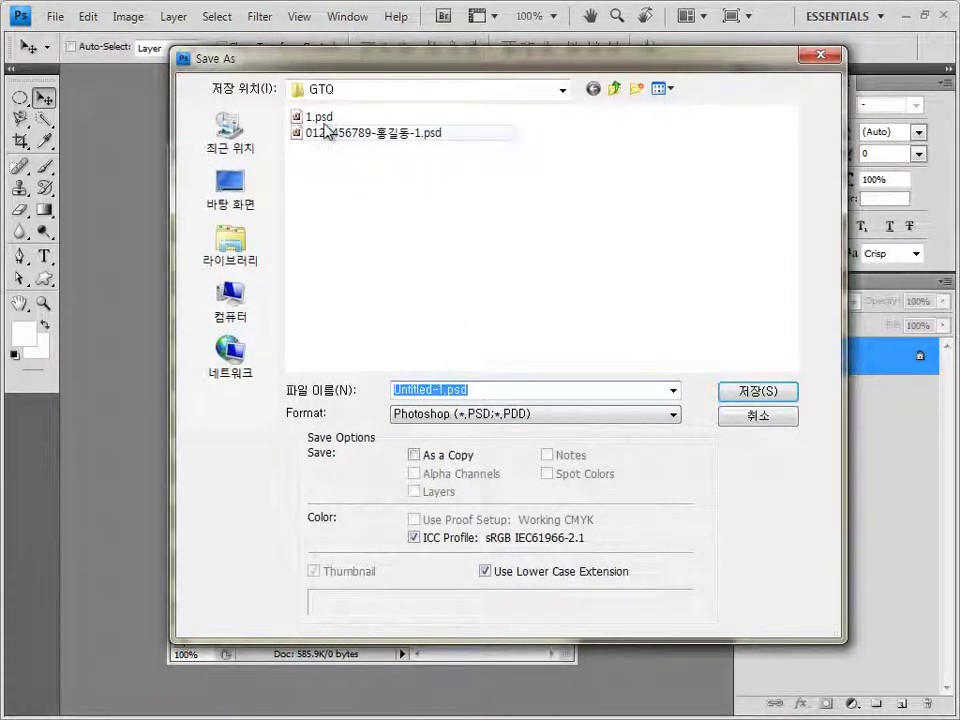
{"action": "type", "text": "2"}
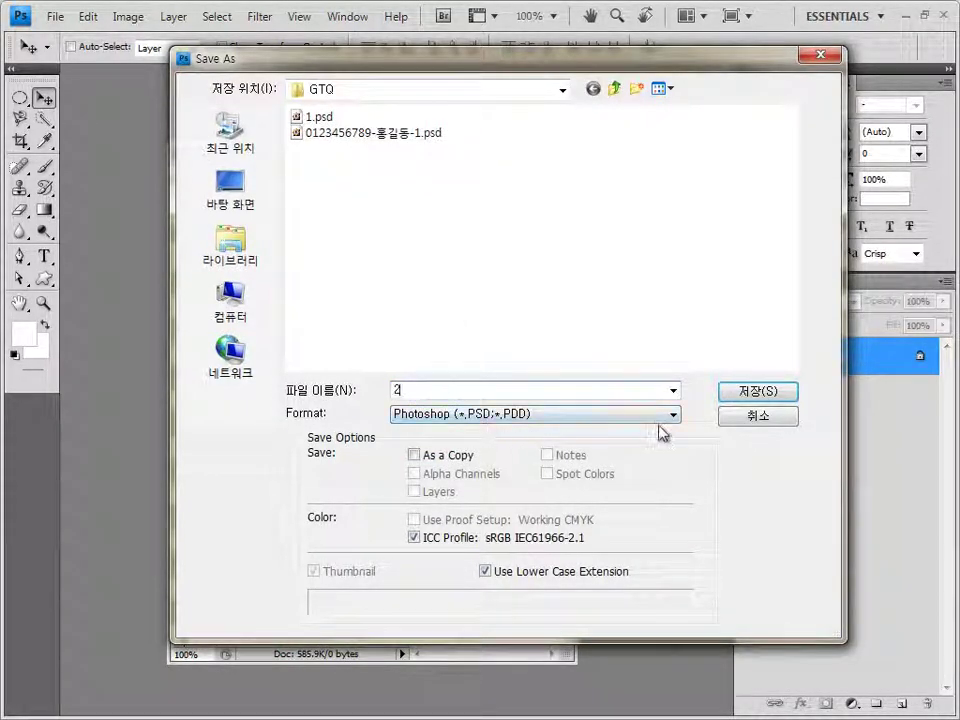
{"action": "left_click", "coordinate": [756, 392]}
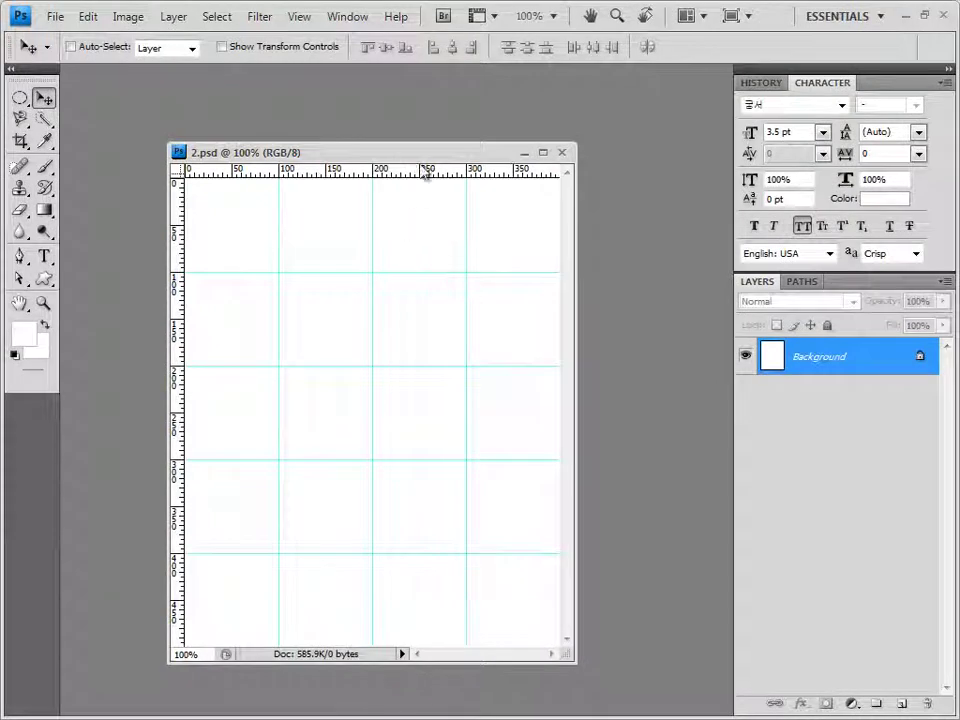
{"action": "left_click_drag", "start_coordinate": [428, 152], "coordinate": [441, 135]}
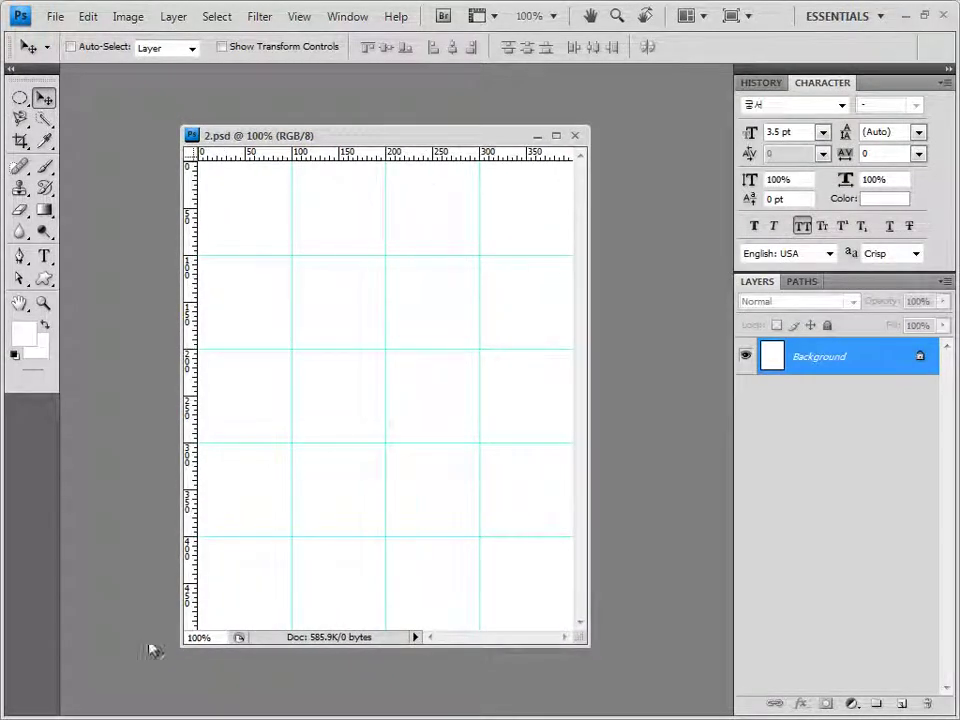
Step: Open 1급-4.JPG from the 기출문제09 folder, copy the whole image into 2.psd as a layer, and close the source
{"action": "key", "text": "alt+Tab"}
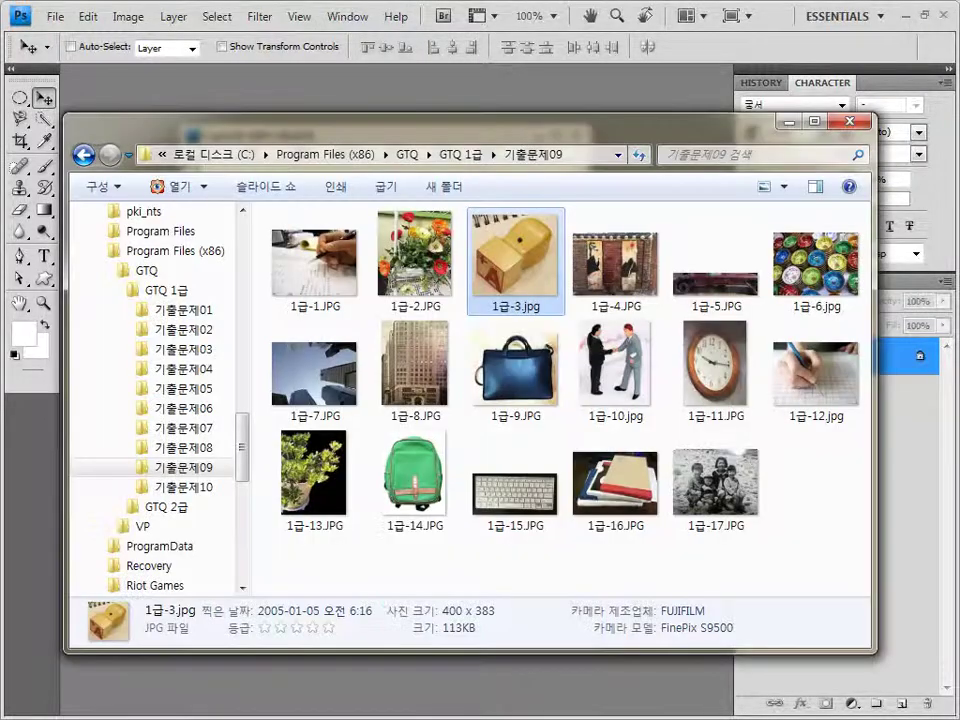
{"action": "left_click_drag", "start_coordinate": [615, 262], "coordinate": [446, 101]}
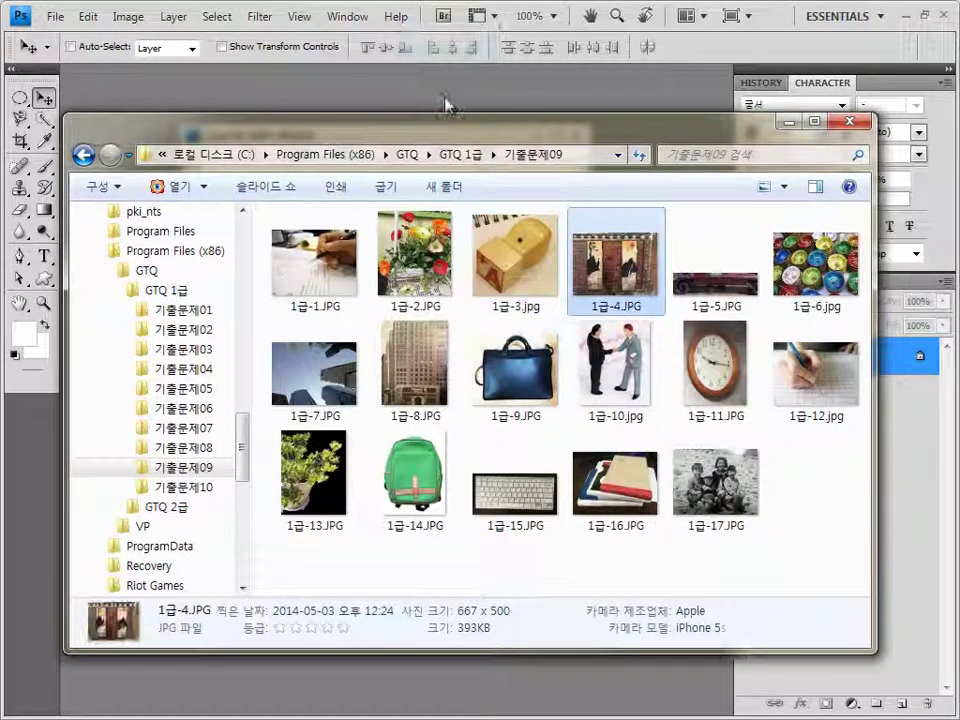
{"action": "left_click_drag", "start_coordinate": [140, 80], "coordinate": [145, 162]}
{"action": "key", "text": "ctrl+a"}
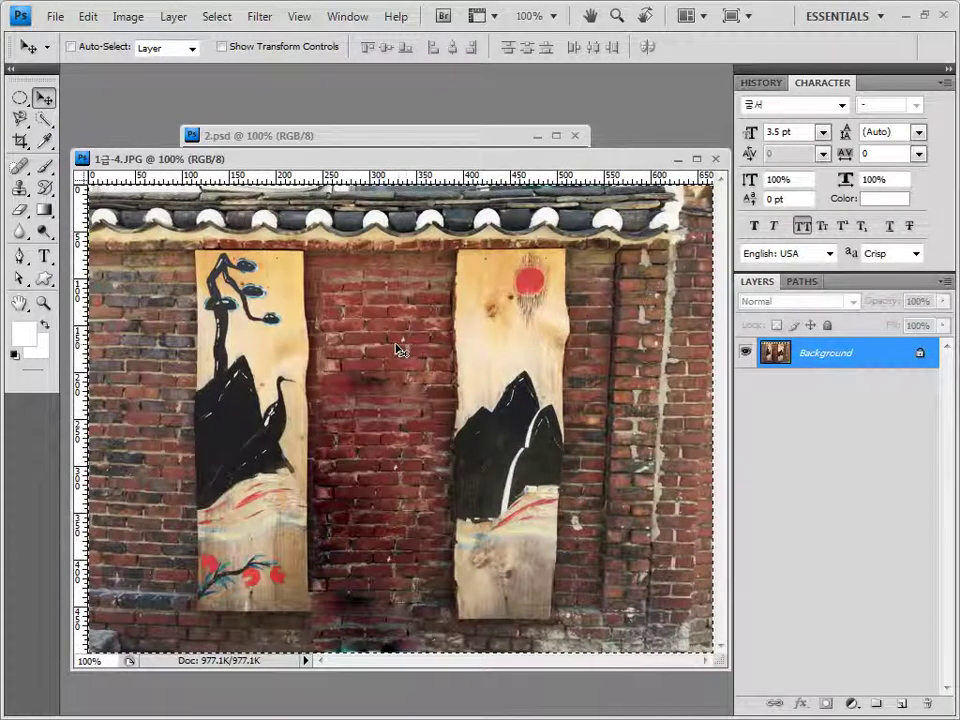
{"action": "left_click", "coordinate": [715, 160]}
{"action": "key", "text": "ctrl+v"}
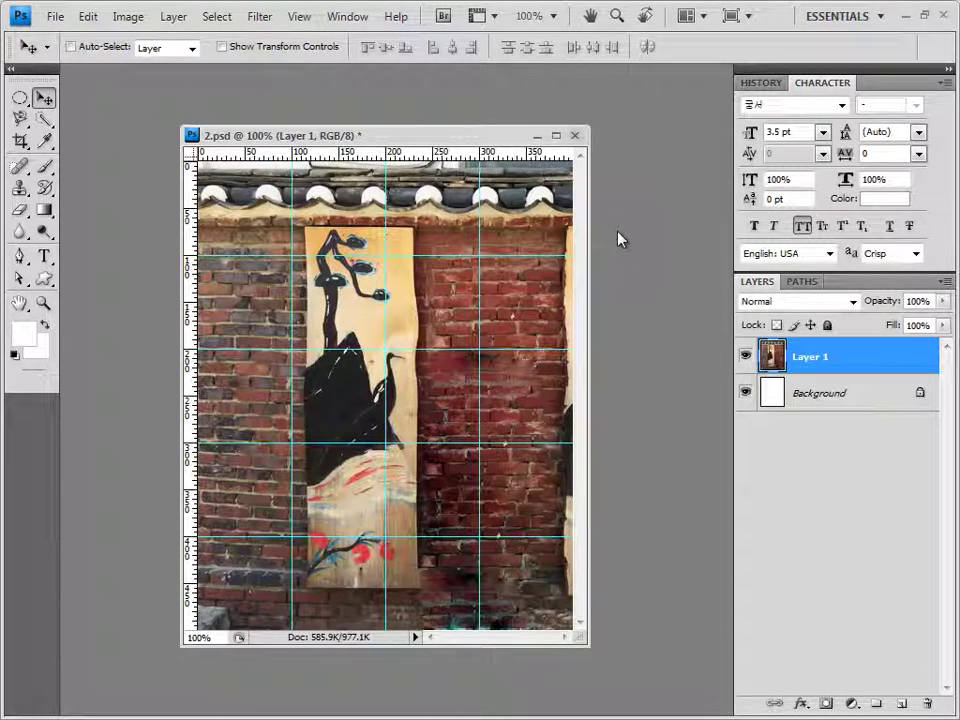
Step: Apply the Film Grain filter with Grain 4, Highlight Area 0 and Intensity 10, and shift the photo left to show both painted boards
{"action": "left_click", "coordinate": [259, 16]}
{"action": "mouse_move", "coordinate": [305, 160]}
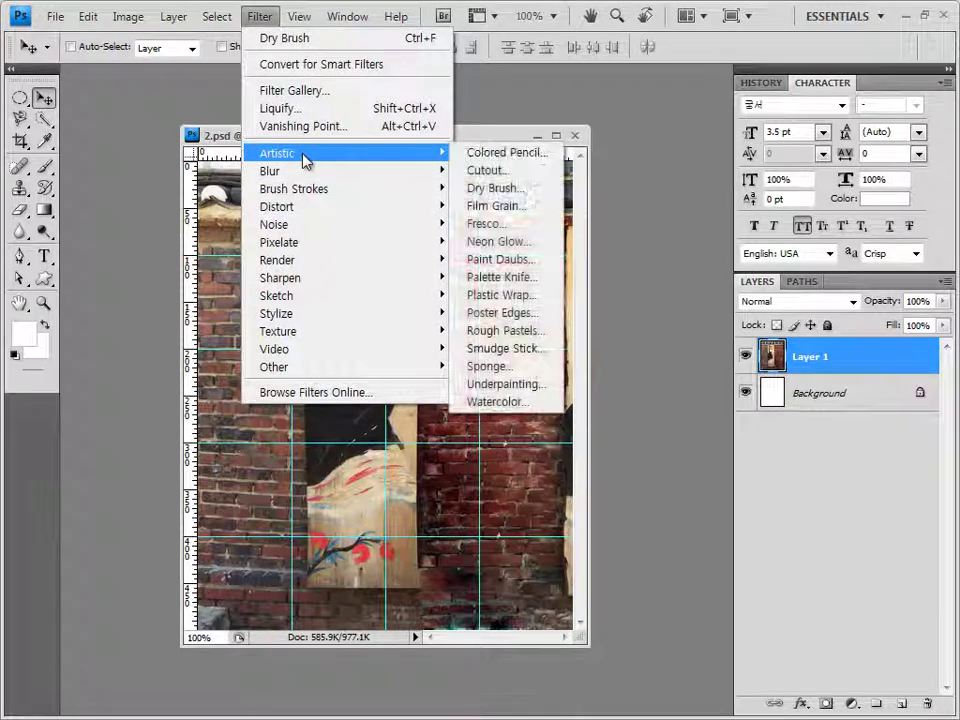
{"action": "left_click", "coordinate": [505, 208]}
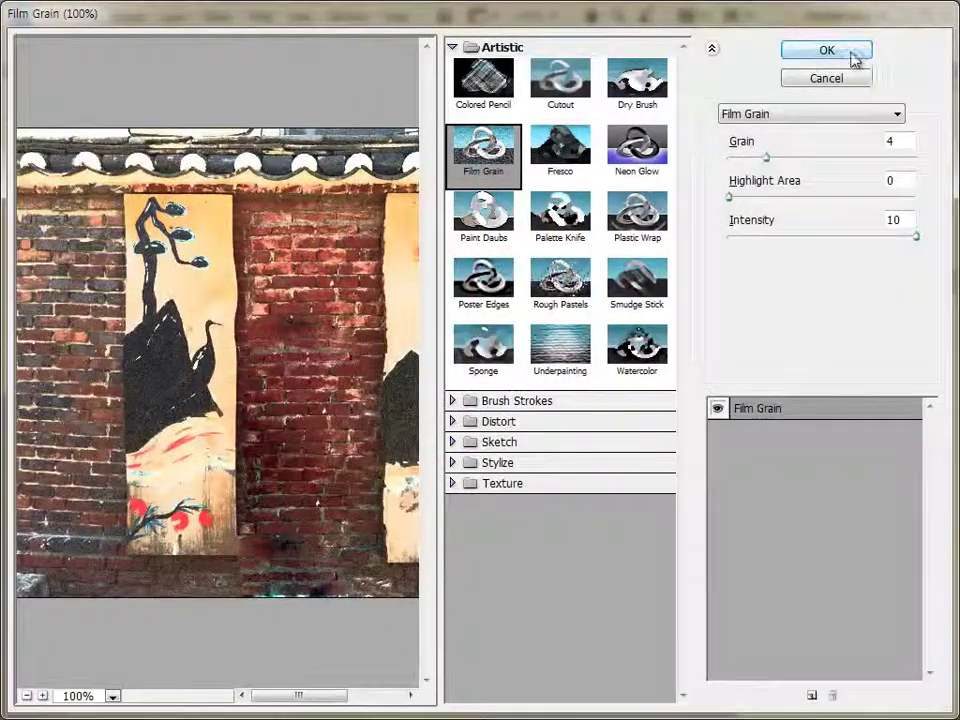
{"action": "left_click", "coordinate": [852, 56]}
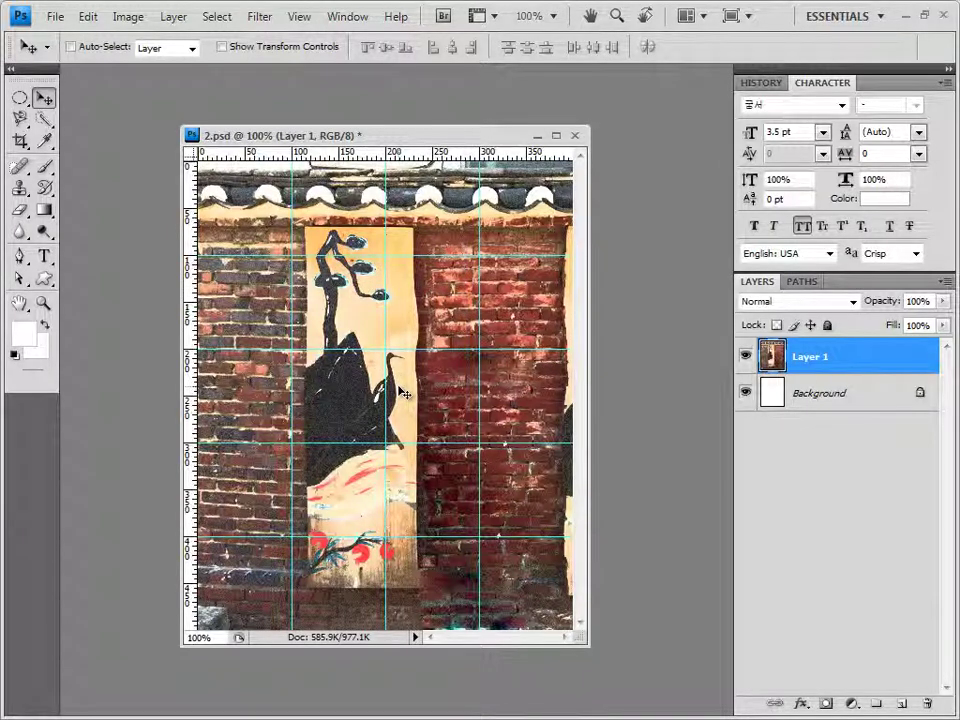
{"action": "left_click_drag", "start_coordinate": [404, 393], "coordinate": [283, 385]}
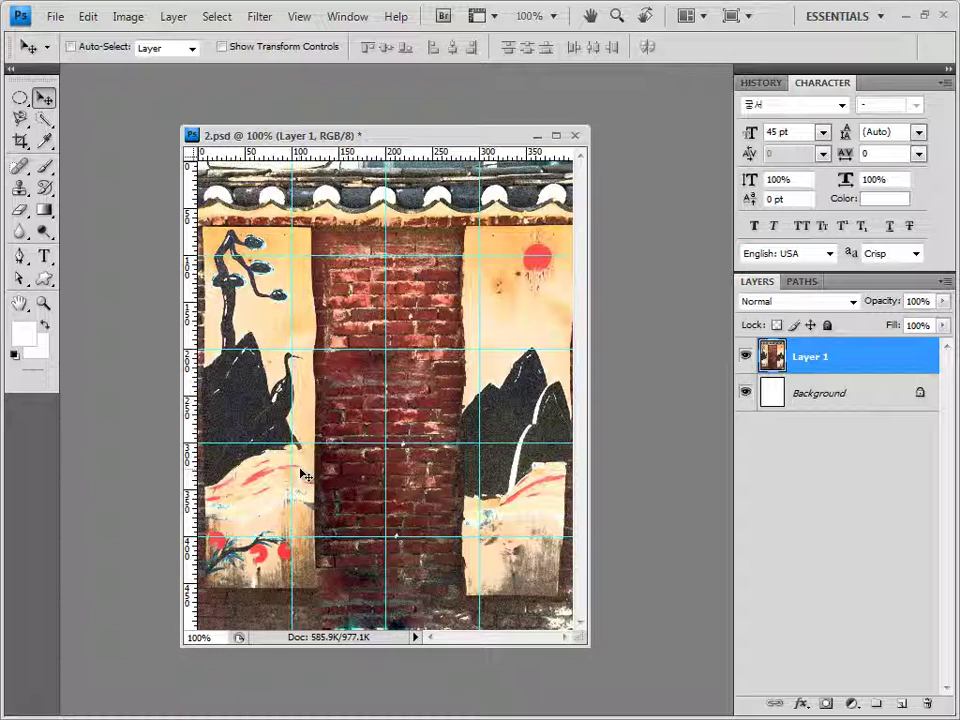
Step: Set up the Custom Shape tool with no layer style, replace the shape list with the Nature set, and choose Flower 1
{"action": "left_click", "coordinate": [44, 279]}
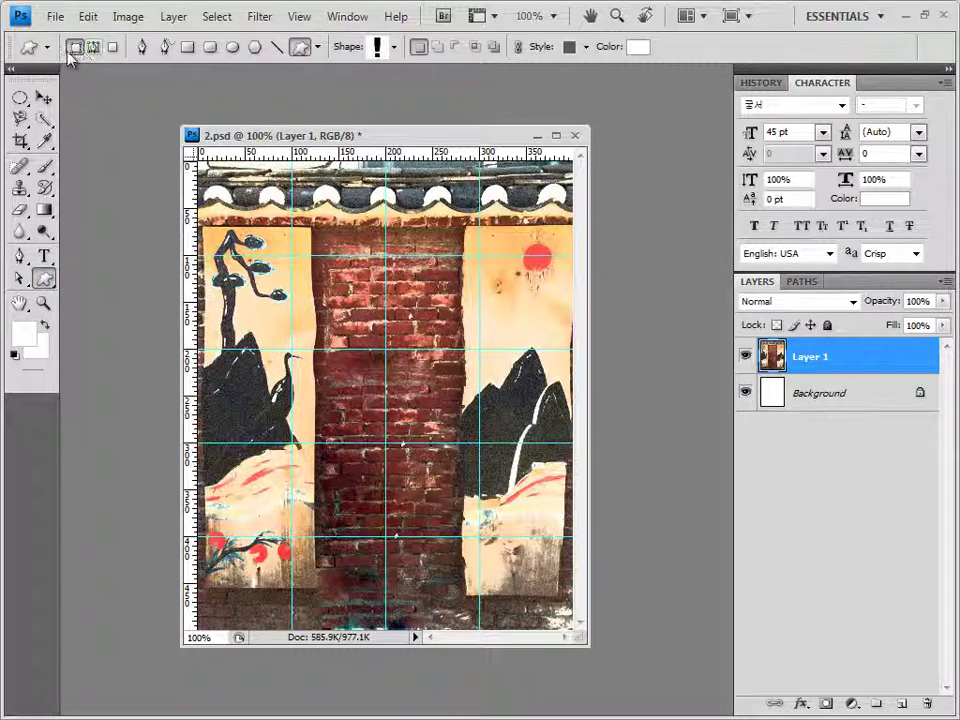
{"action": "left_click", "coordinate": [395, 50]}
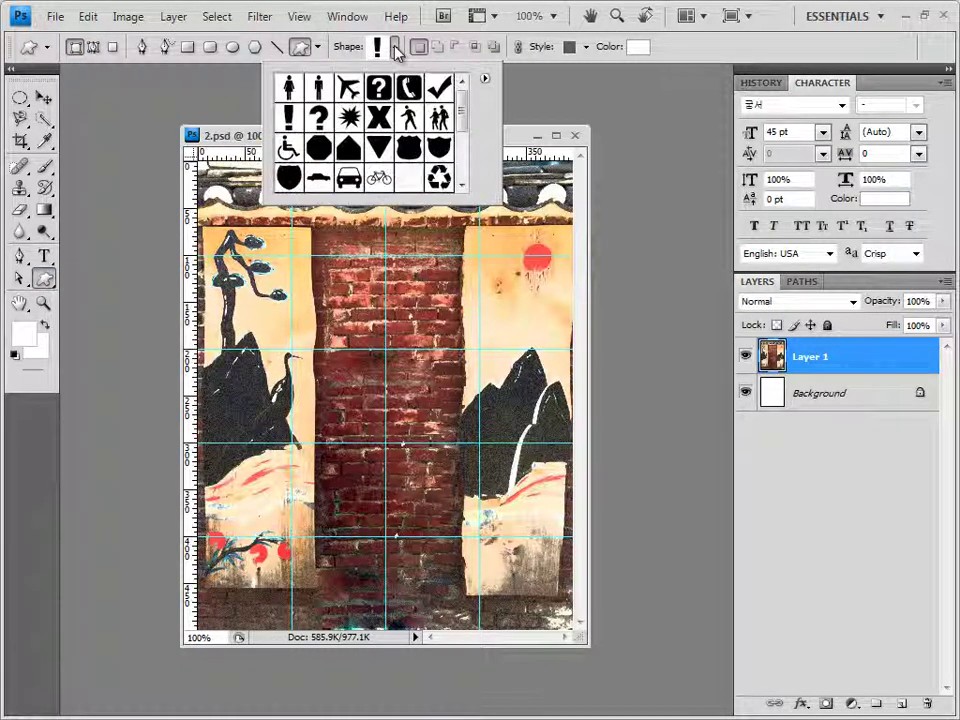
{"action": "left_click", "coordinate": [586, 47]}
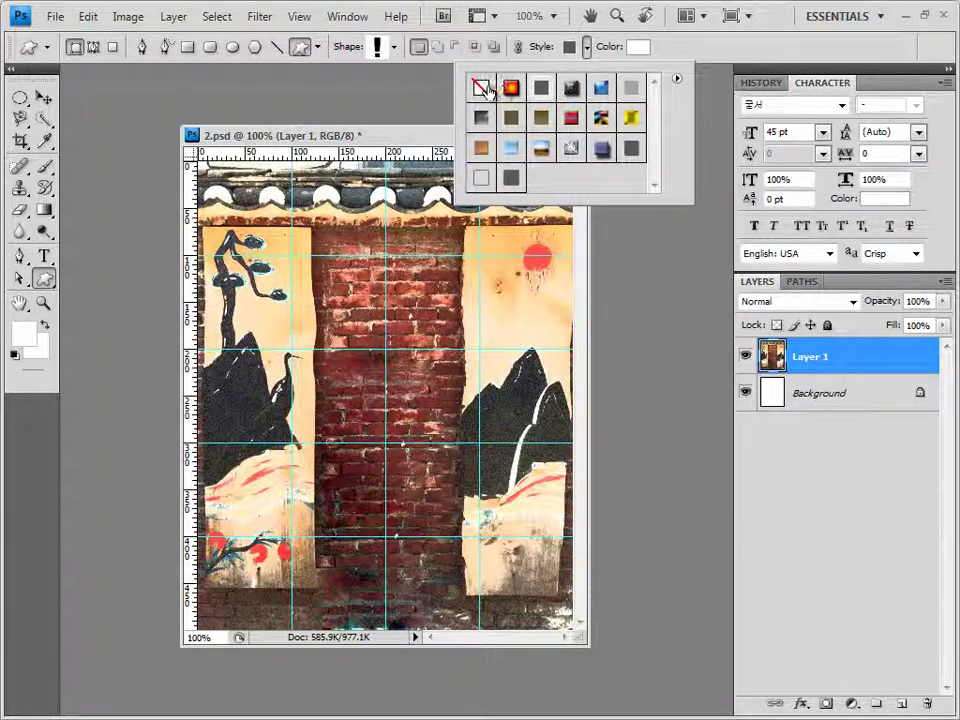
{"action": "left_click", "coordinate": [482, 88]}
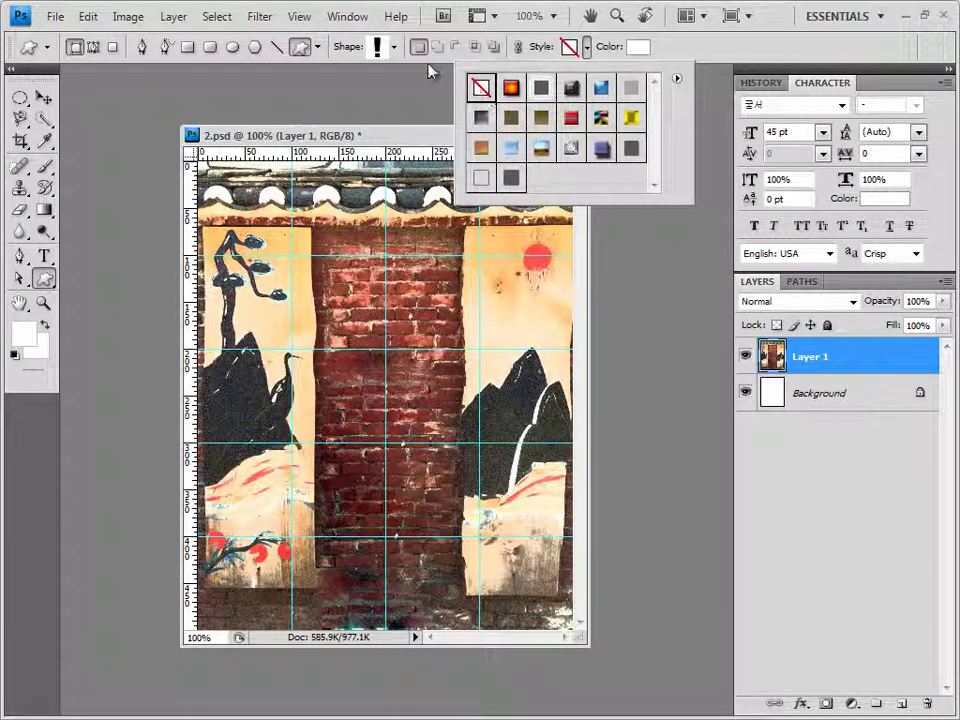
{"action": "left_click", "coordinate": [392, 47]}
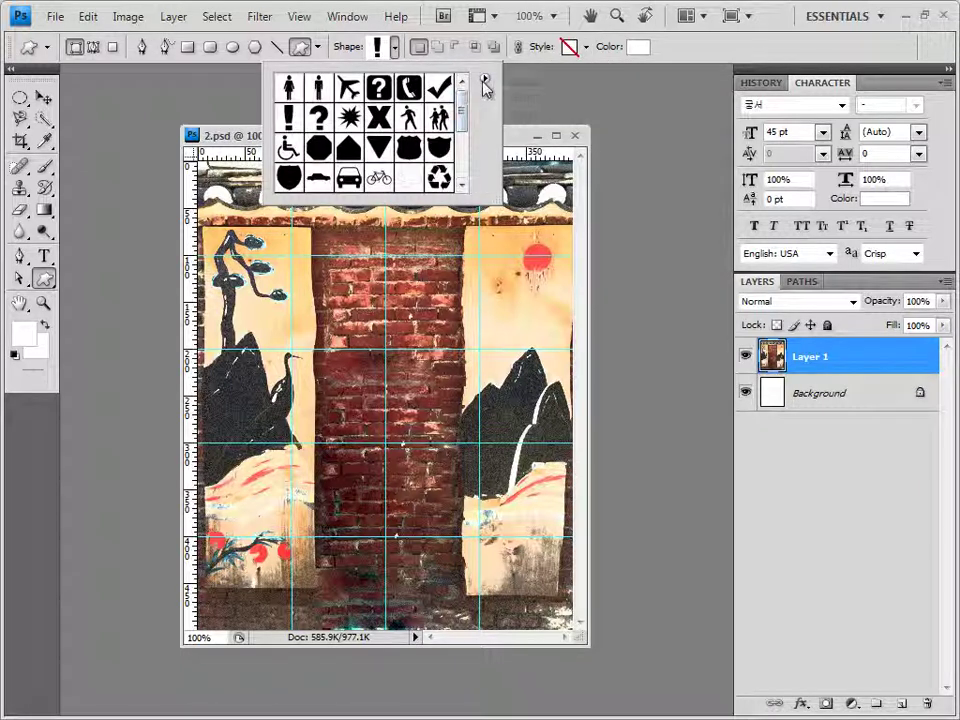
{"action": "left_click", "coordinate": [484, 78]}
{"action": "left_click", "coordinate": [545, 453]}
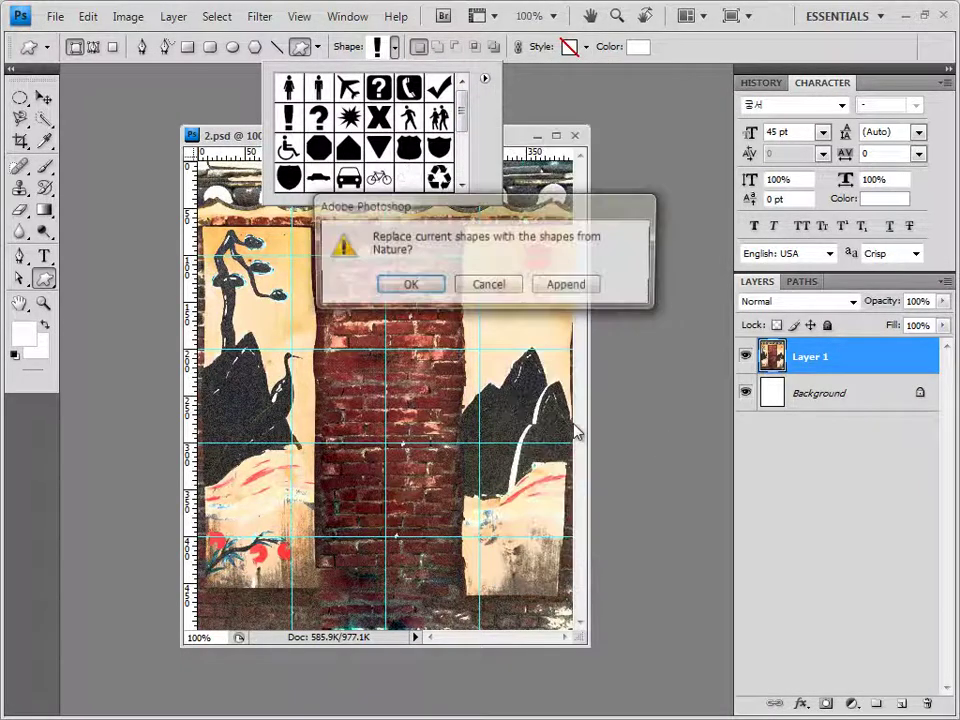
{"action": "left_click", "coordinate": [432, 286]}
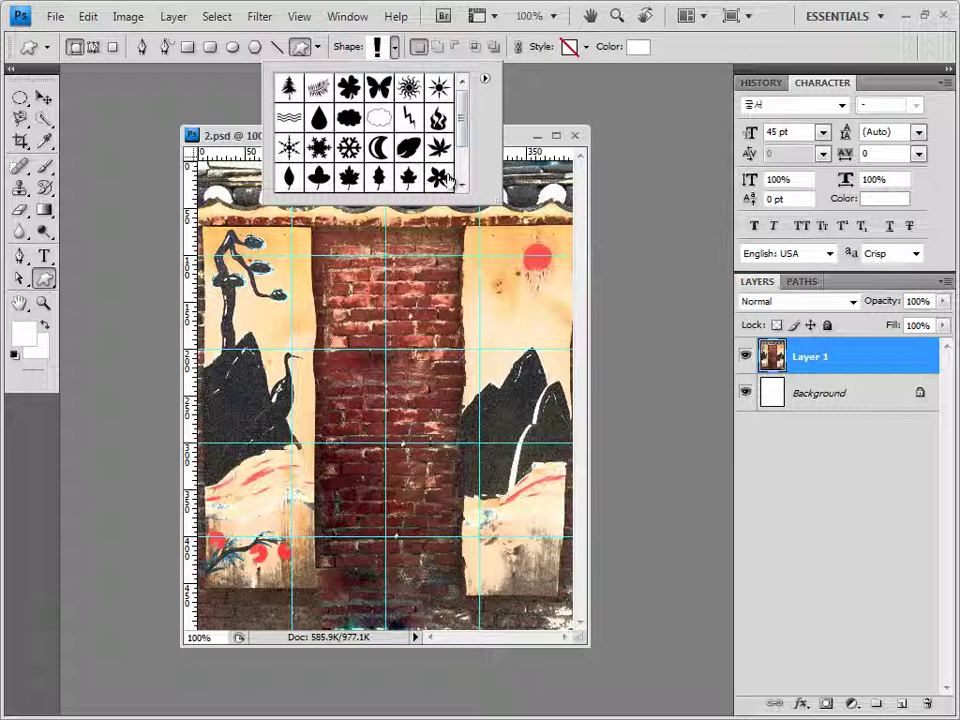
{"action": "left_click", "coordinate": [446, 178]}
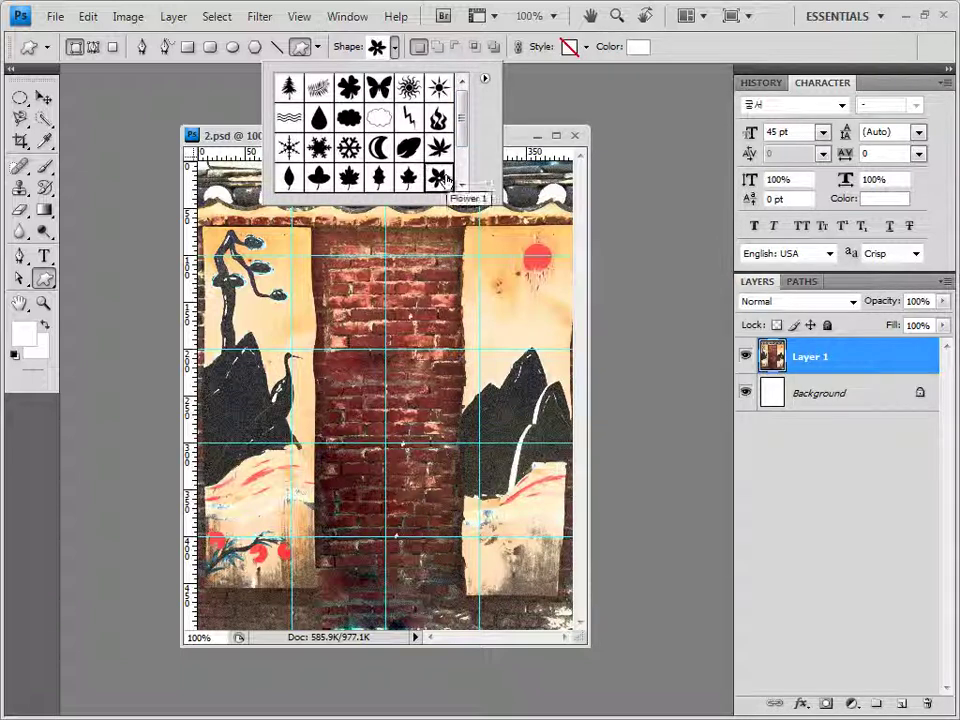
{"action": "left_click", "coordinate": [186, 110]}
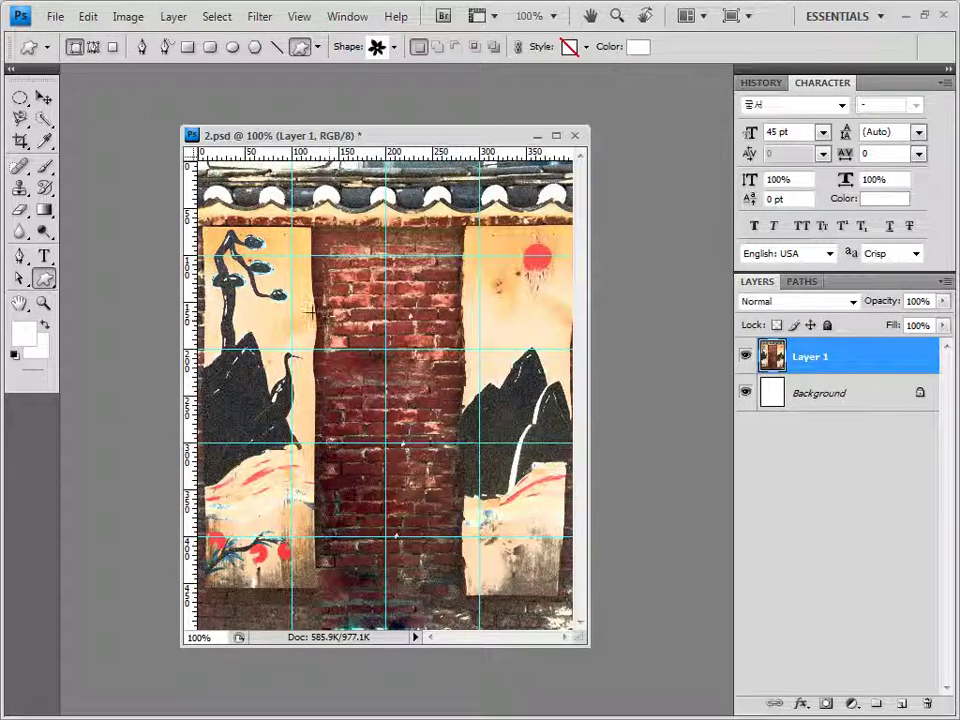
Step: Draw a white Flower 1 shape over the central brick wall, and make it wider and shorter, centred at about X 210, Y 262 px
{"action": "left_click_drag", "start_coordinate": [327, 319], "coordinate": [481, 519]}
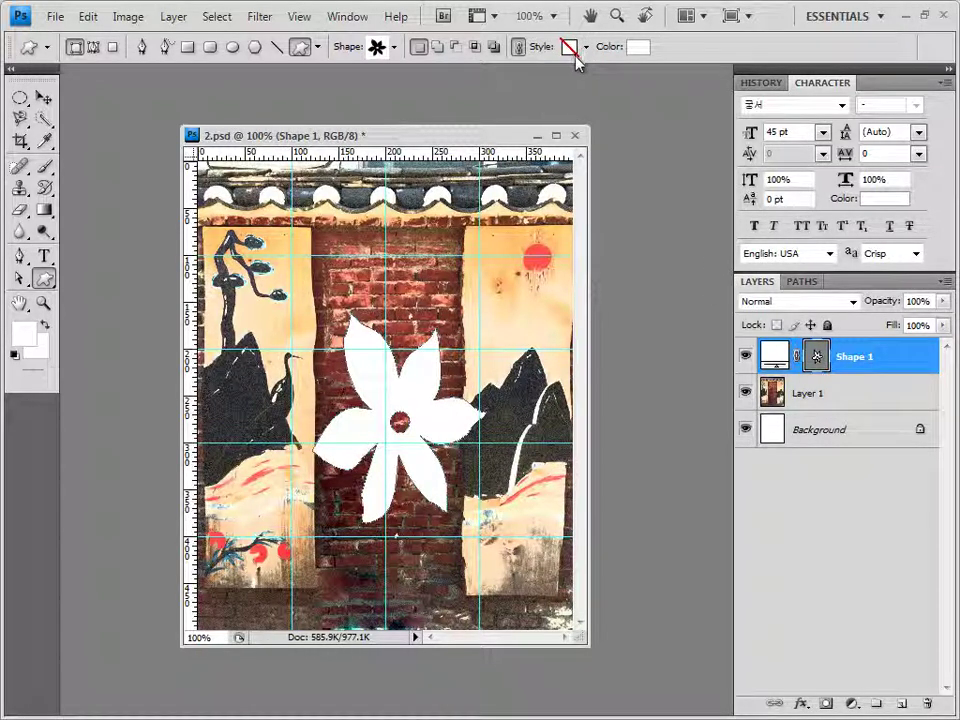
{"action": "key", "text": "ctrl+t"}
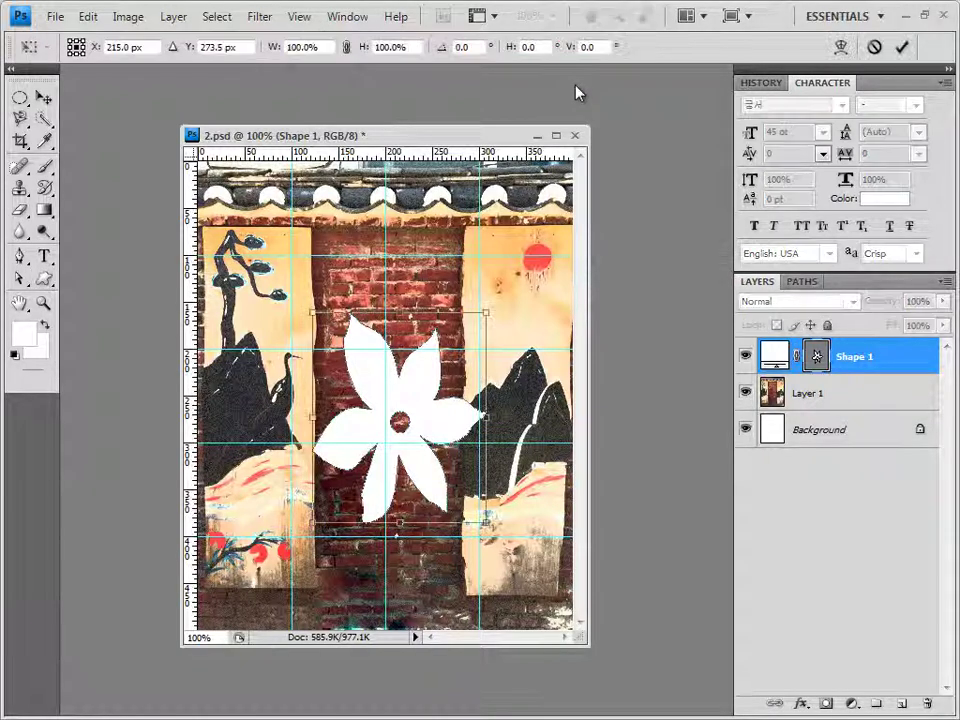
{"action": "key", "text": "shift+Left"}
{"action": "key", "text": "Up"}
{"action": "key", "text": "Up"}
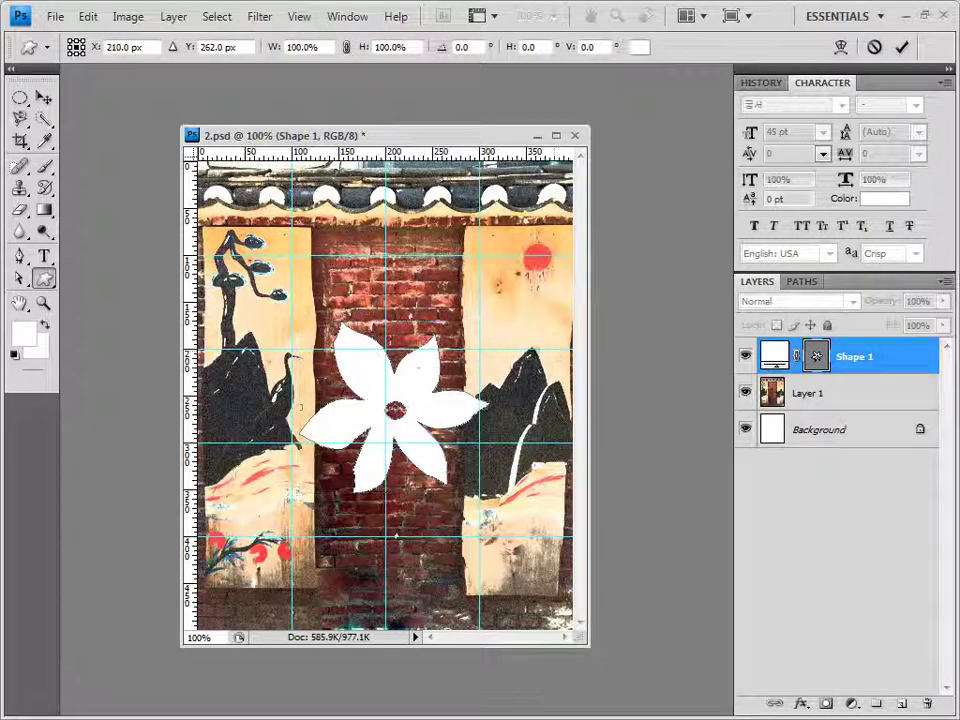
{"action": "key", "text": "Return"}
Step: Open 1급-6.jpg from the 기출문제09 folder, bring the bowls image into 2.psd above the flower shape, and position it over the flower
{"action": "key", "text": "alt+Tab"}
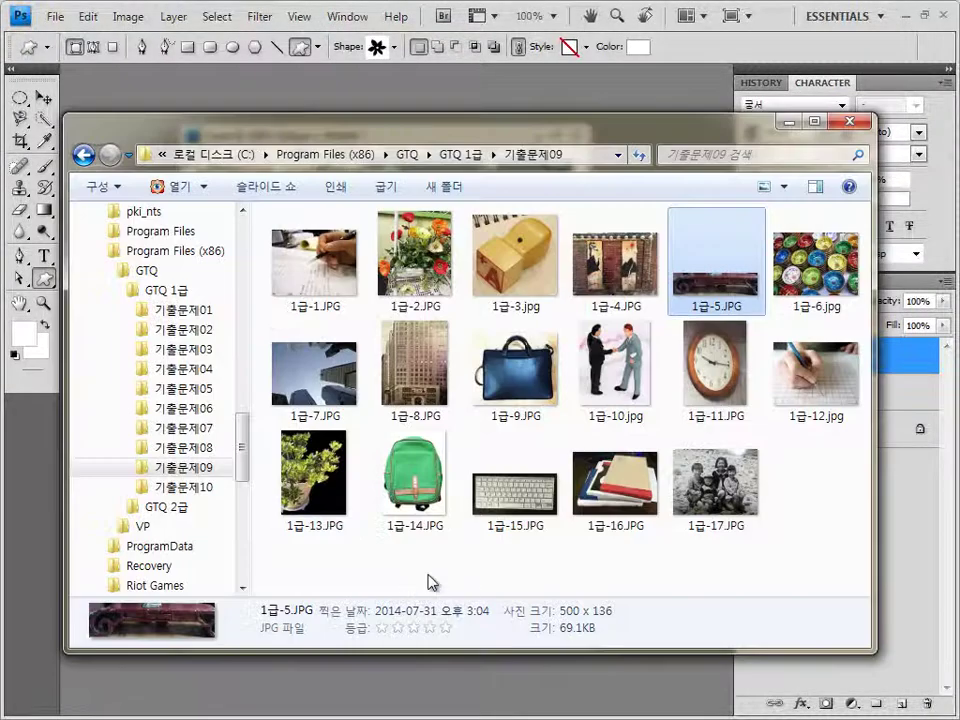
{"action": "left_click_drag", "start_coordinate": [806, 300], "coordinate": [400, 300]}
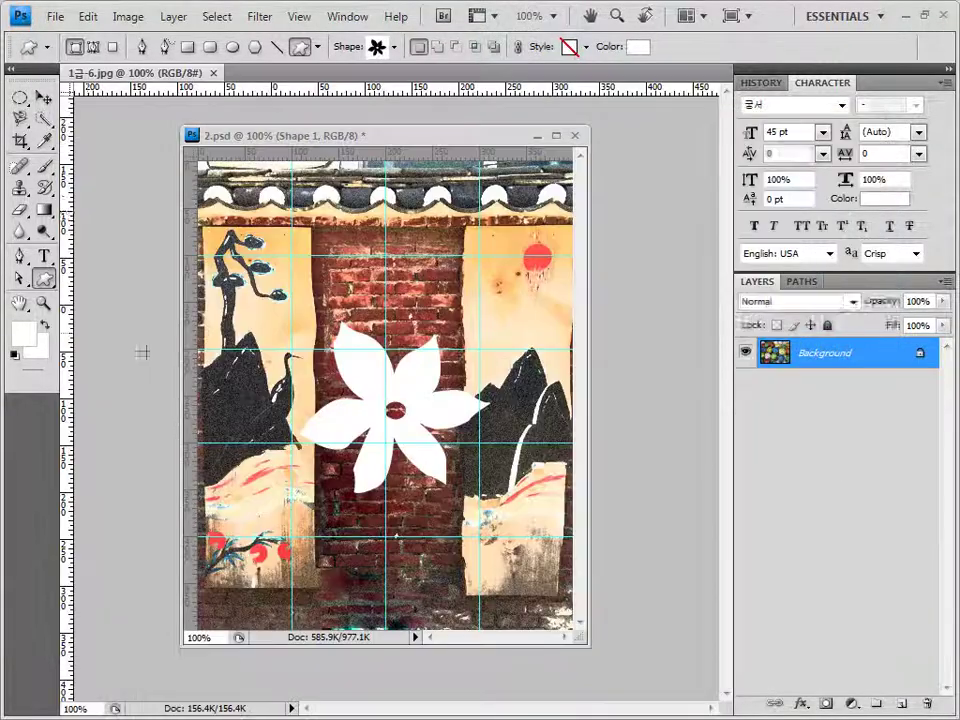
{"action": "key", "text": "v"}
{"action": "left_click_drag", "start_coordinate": [96, 71], "coordinate": [151, 218]}
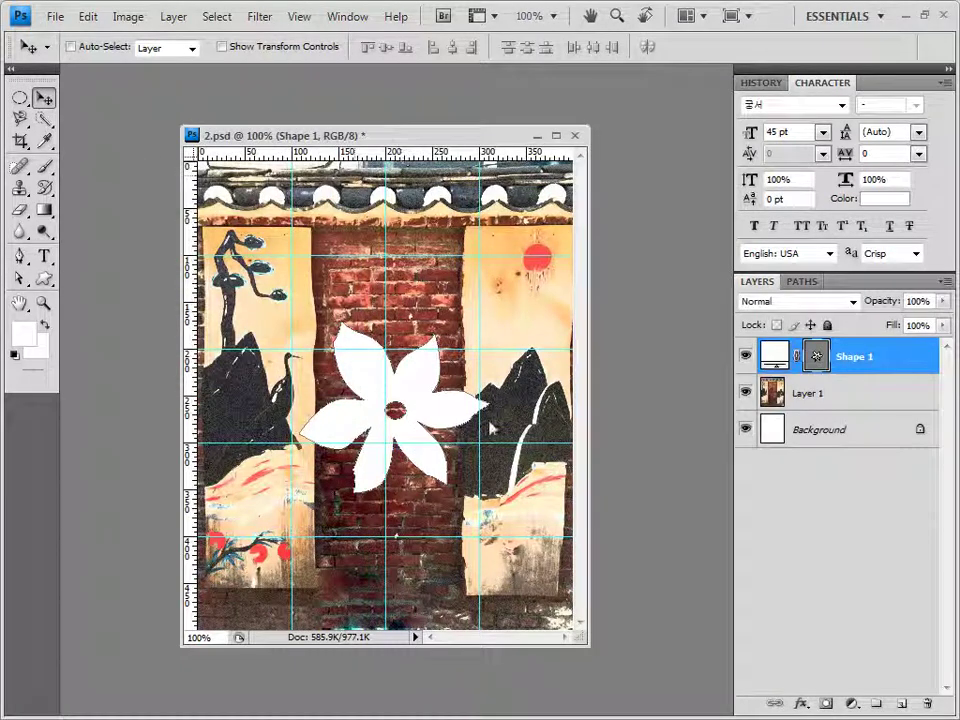
{"action": "left_click_drag", "start_coordinate": [490, 428], "coordinate": [440, 412]}
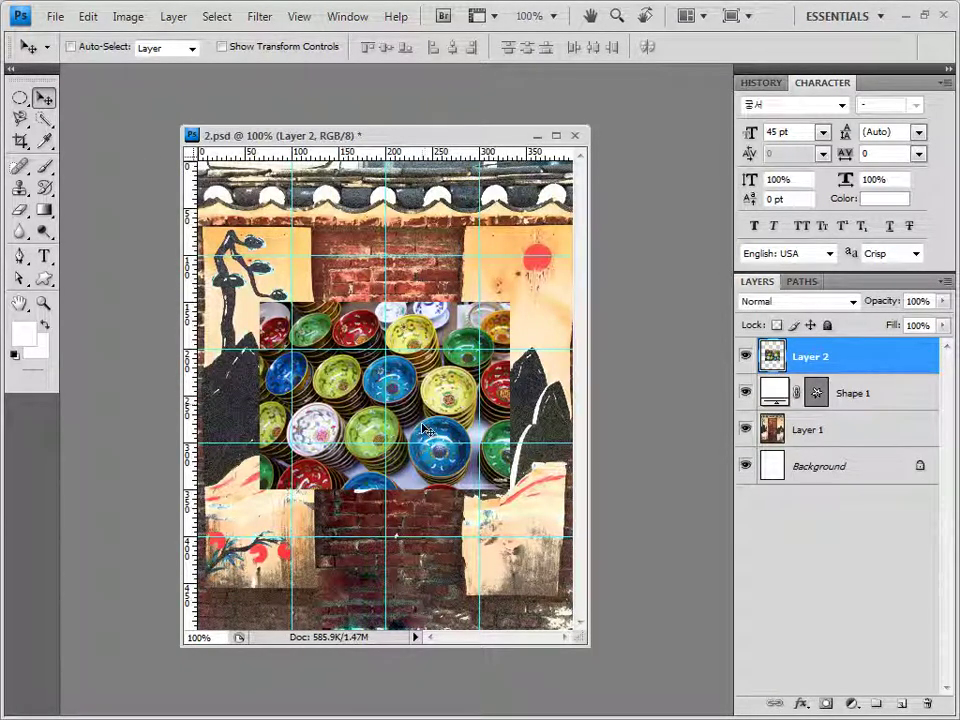
{"action": "left_click_drag", "start_coordinate": [335, 318], "coordinate": [335, 328]}
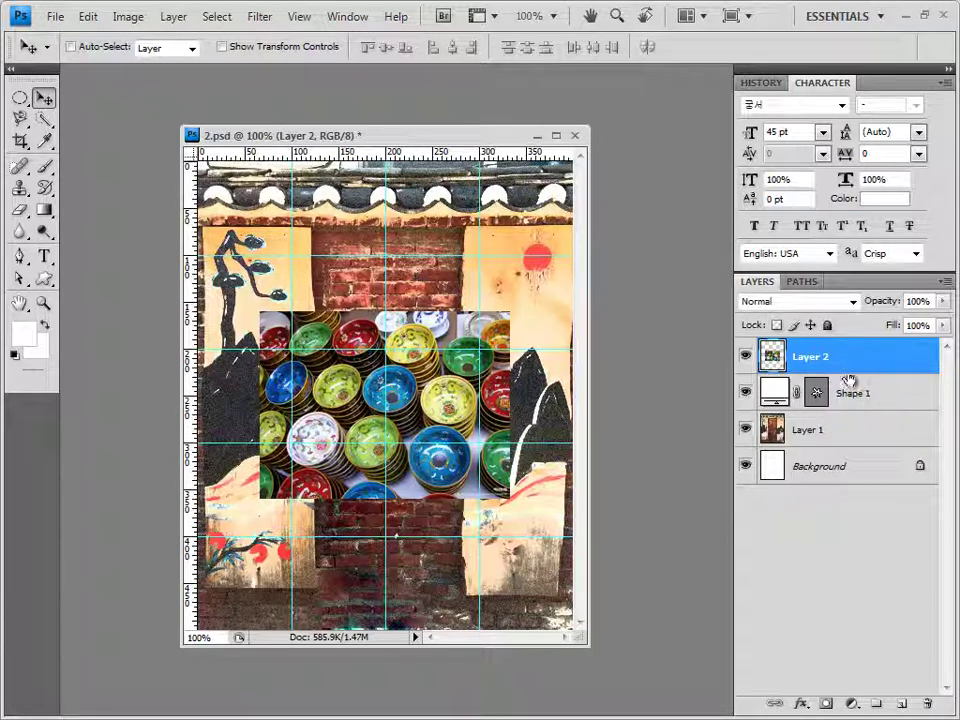
Step: Try clipping the bowls layer to the flower shape, and release the clipping mask
{"action": "left_click", "coordinate": [858, 374], "text": "alt"}
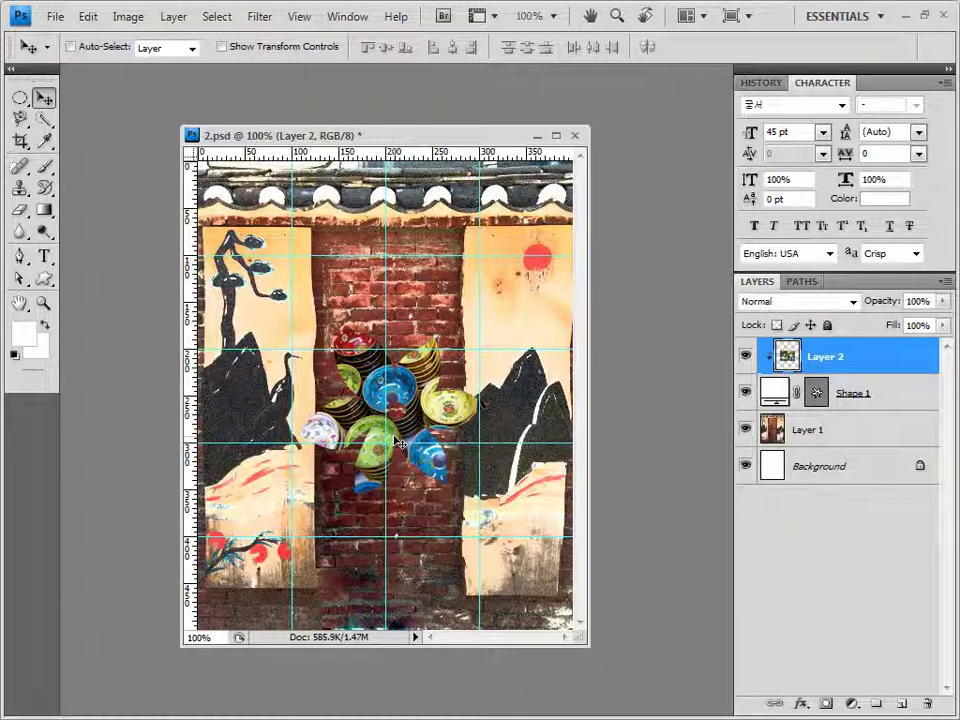
{"action": "left_click", "coordinate": [861, 374], "text": "alt"}
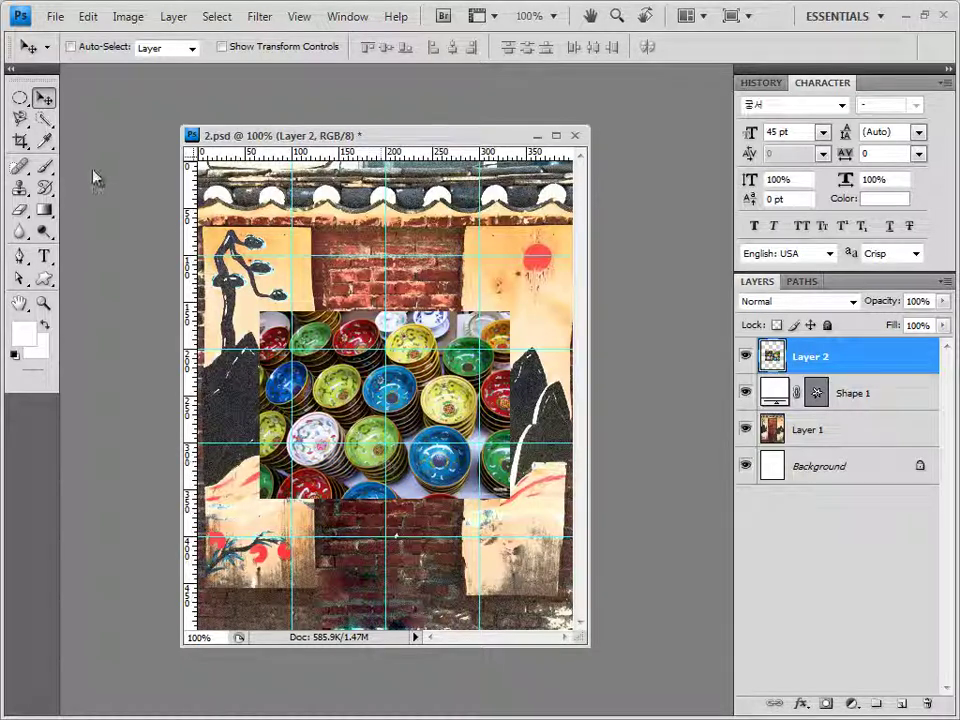
Step: Select the two yellow-green bowls near the middle of the bowls image with the Quick Selection tool
{"action": "left_click", "coordinate": [46, 121]}
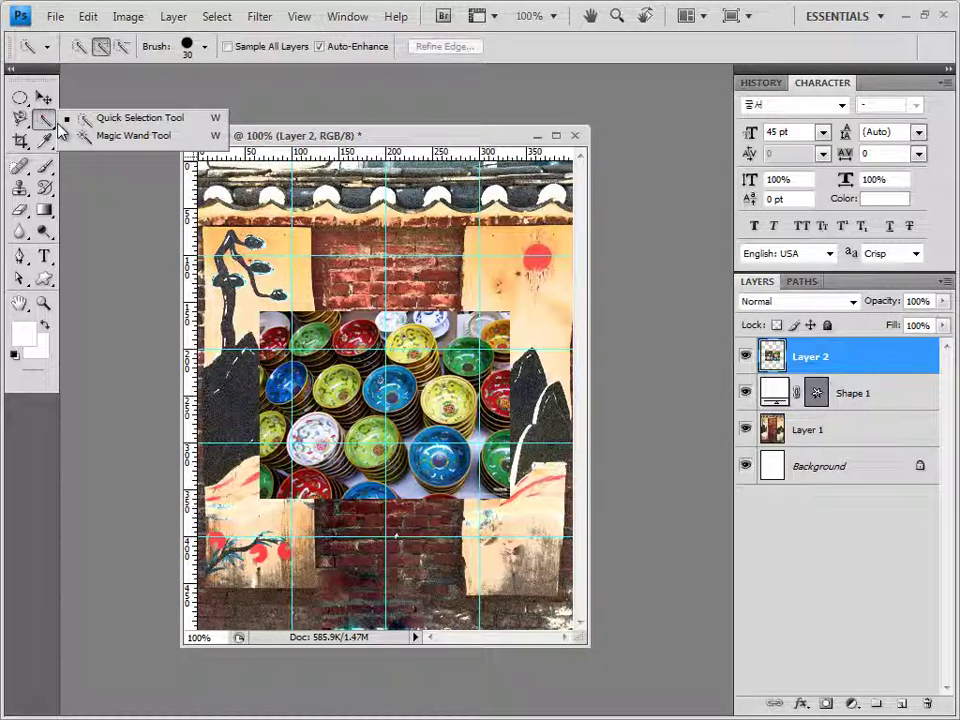
{"action": "left_click", "coordinate": [135, 135]}
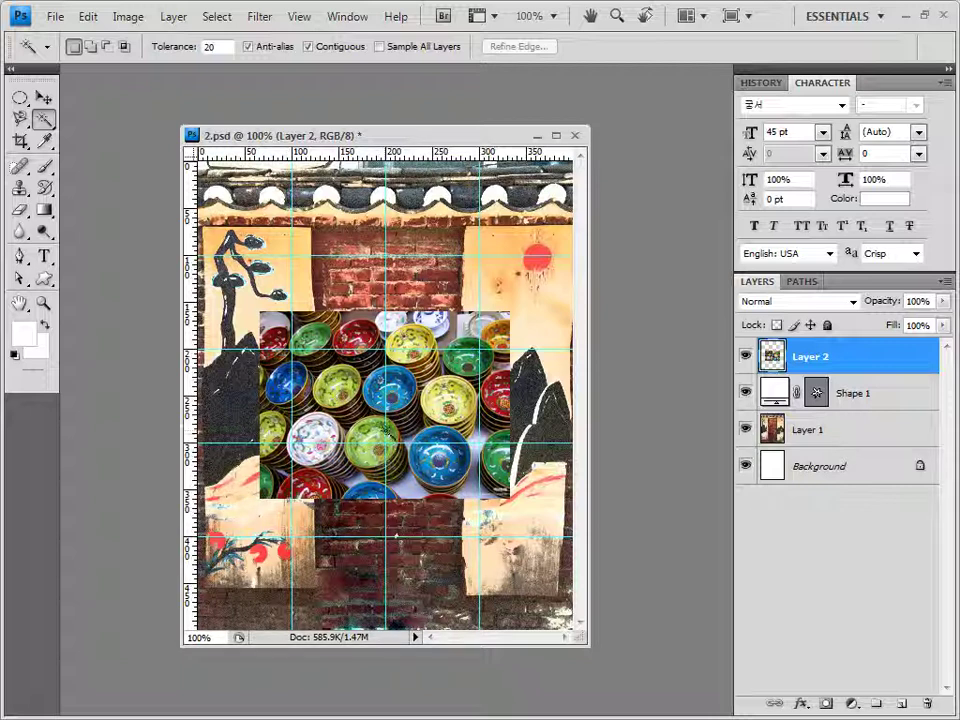
{"action": "key", "text": "shift+w"}
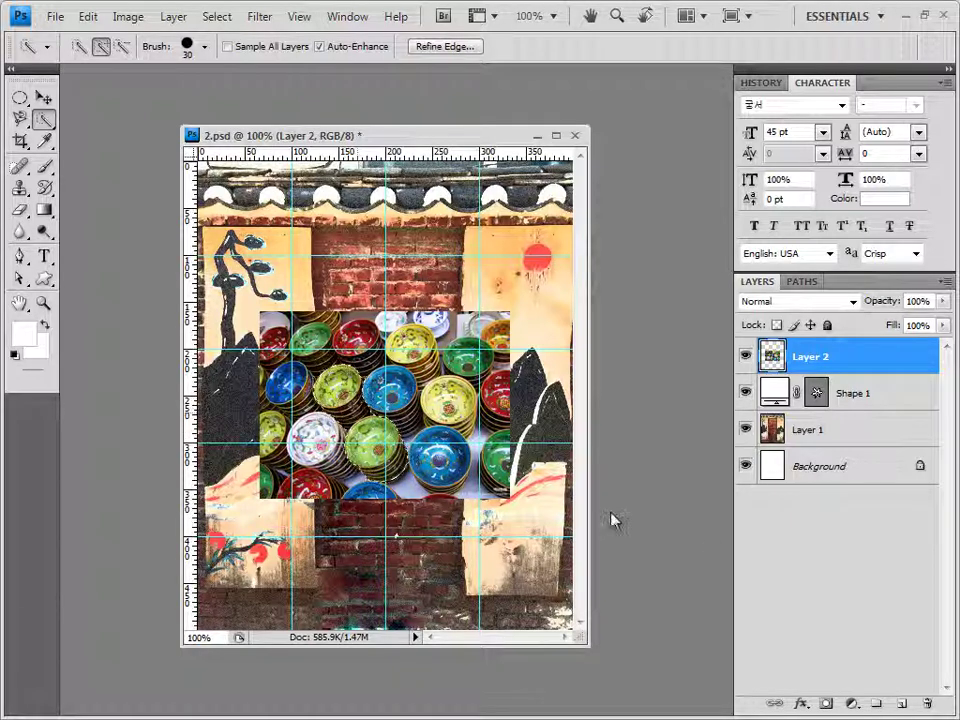
Step: Recolor the selected bowls purple with a Hue/Saturation adjustment layer, using Colorize, Hue 300 and Saturation 50
{"action": "left_click", "coordinate": [852, 705]}
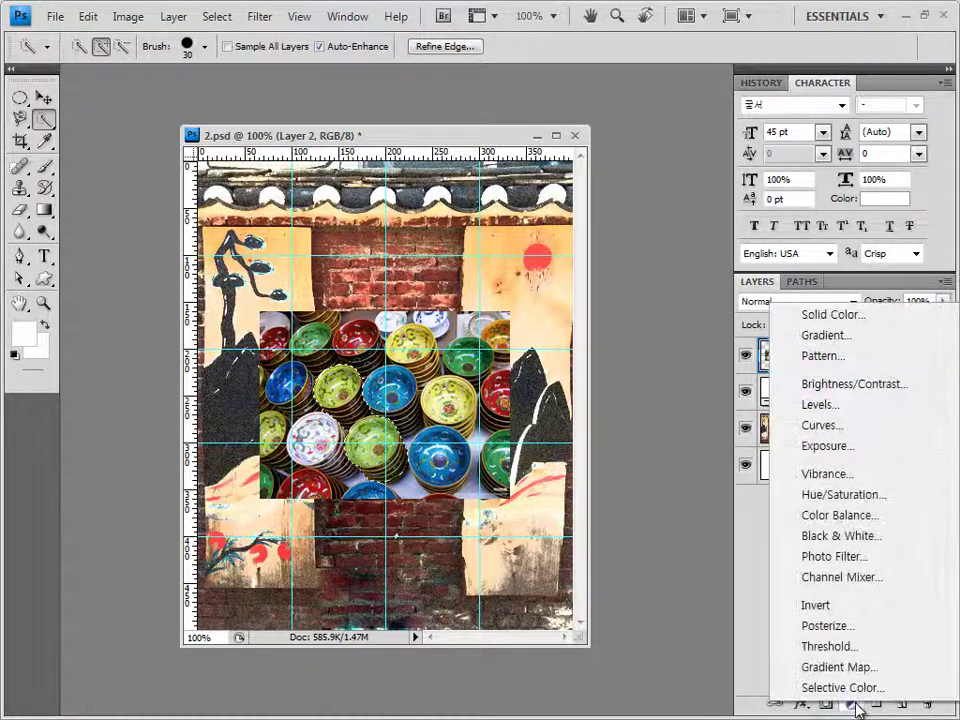
{"action": "left_click", "coordinate": [860, 496]}
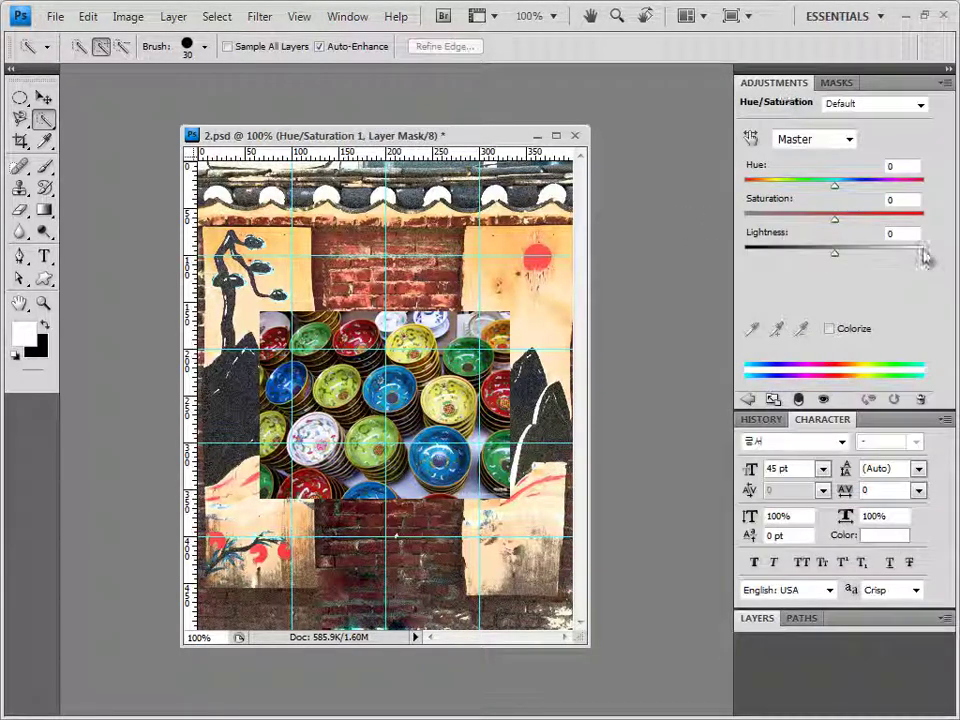
{"action": "left_click", "coordinate": [830, 330]}
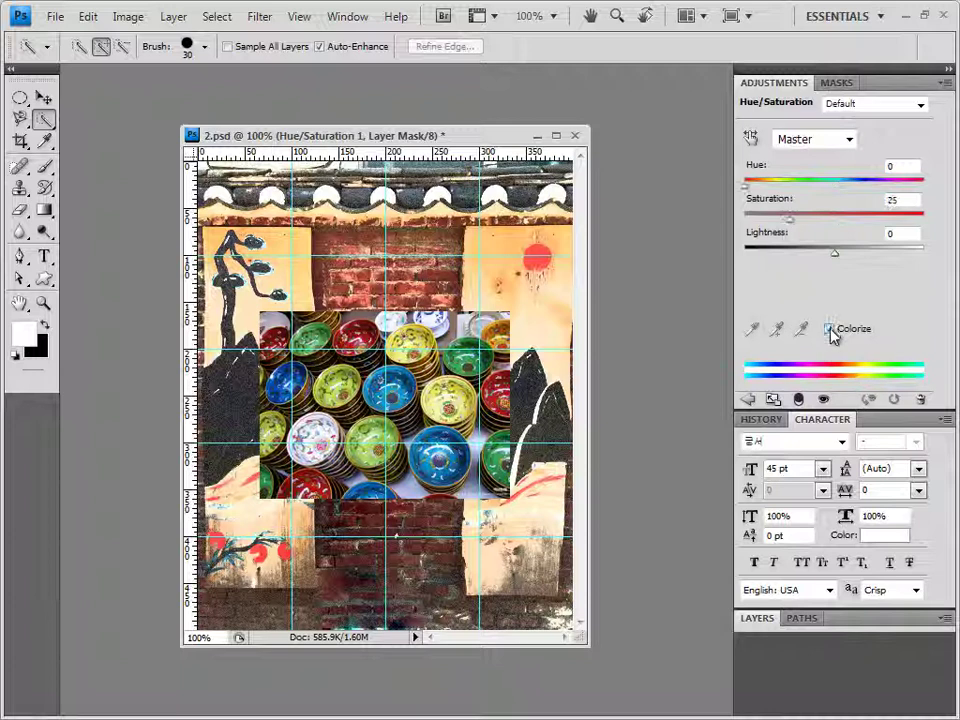
{"action": "left_click", "coordinate": [902, 166]}
{"action": "type", "text": "300"}
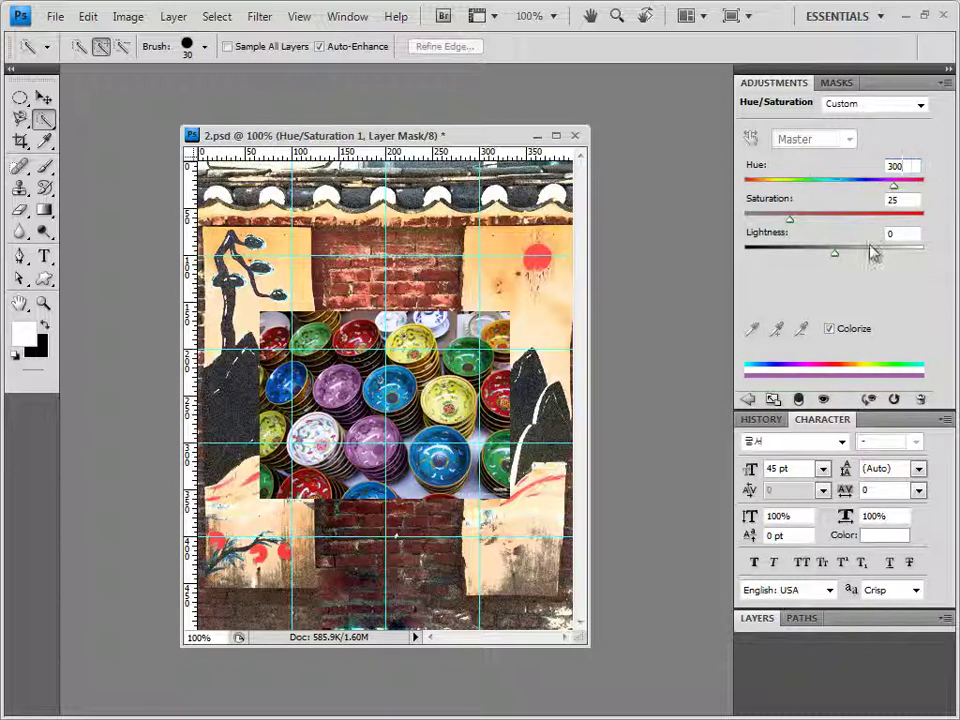
{"action": "left_click", "coordinate": [903, 199]}
{"action": "type", "text": "50"}
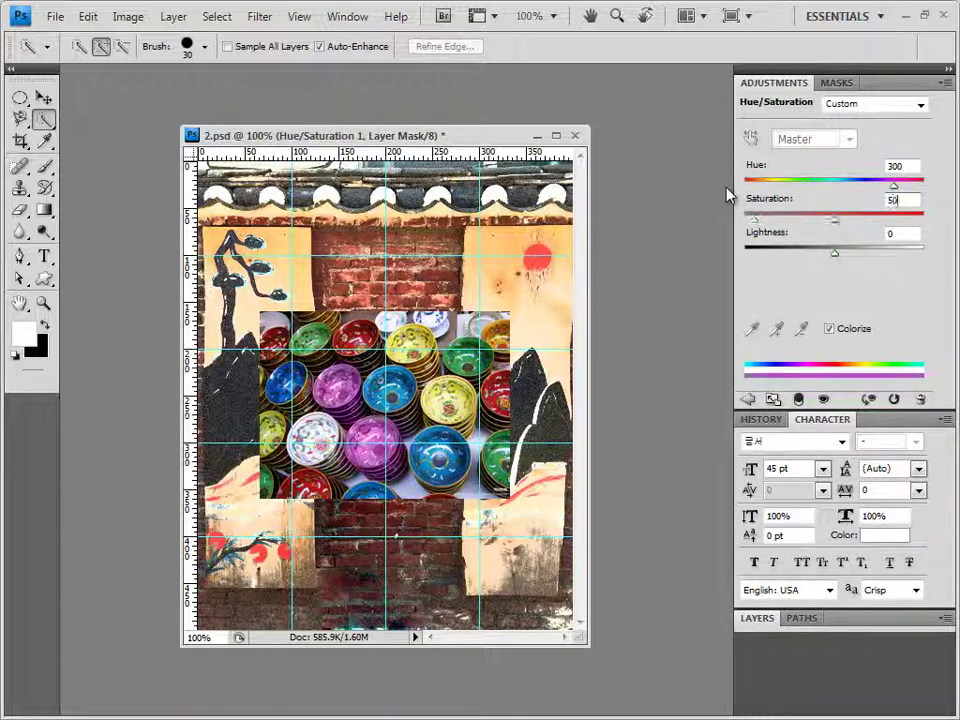
Step: Put away the adjustment settings, and clip the bowls layer and its Hue/Saturation adjustment layer to the flower shape
{"action": "left_click", "coordinate": [946, 83]}
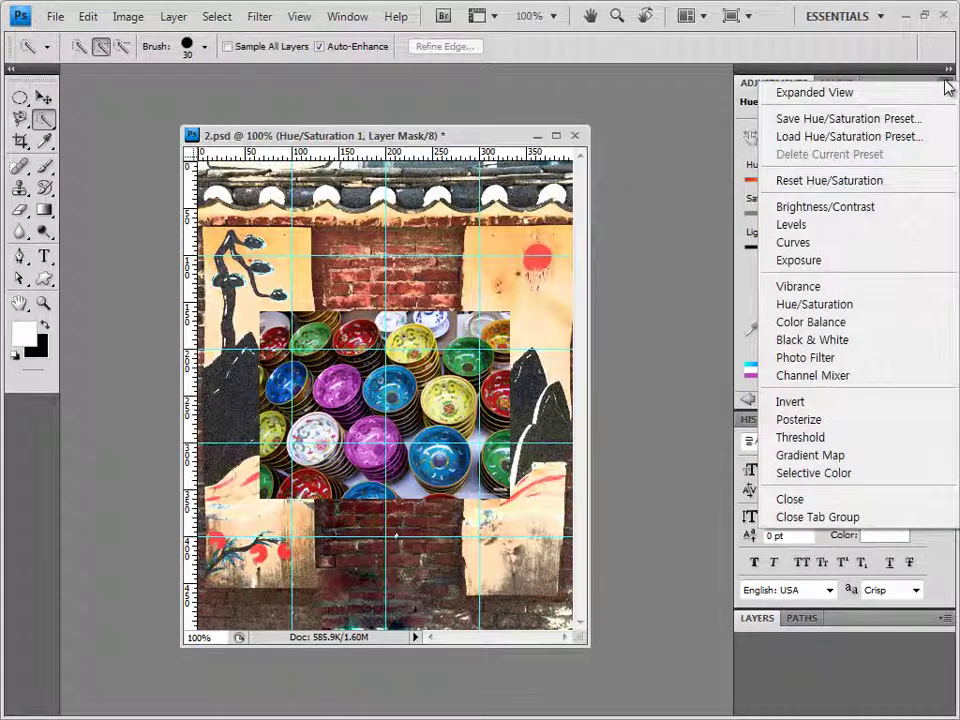
{"action": "left_click", "coordinate": [899, 518]}
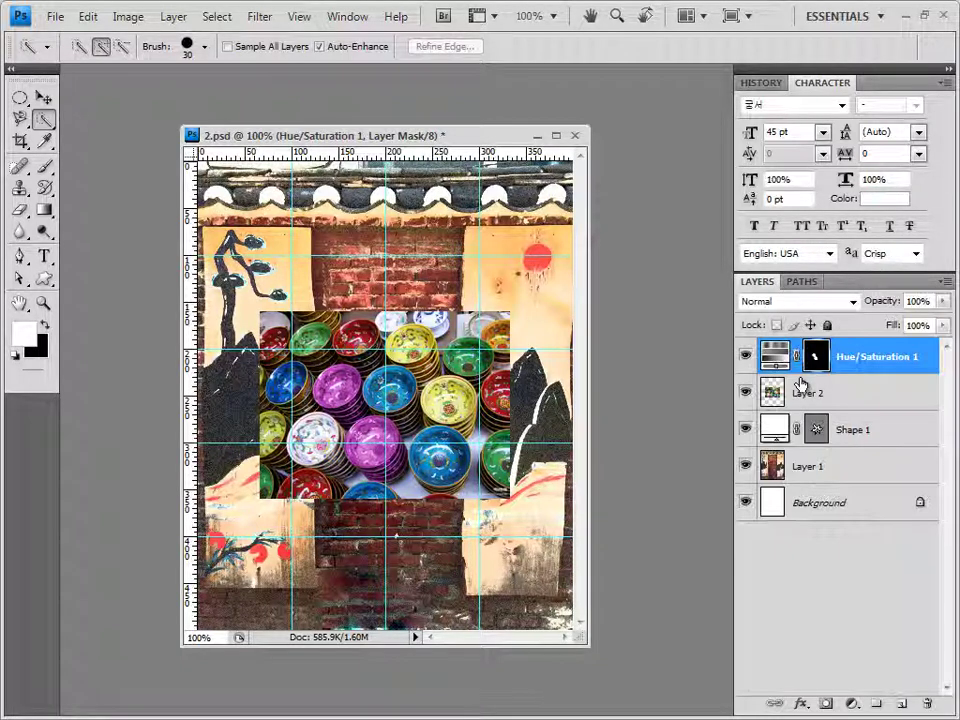
{"action": "left_click", "coordinate": [846, 374]}
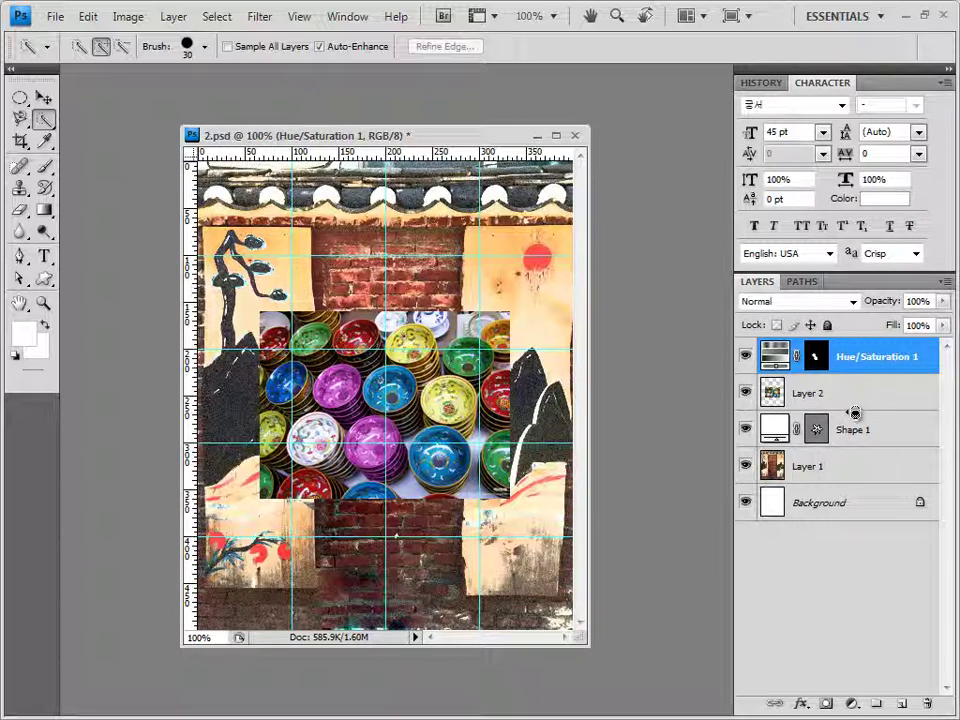
{"action": "left_click", "coordinate": [855, 411], "text": "alt"}
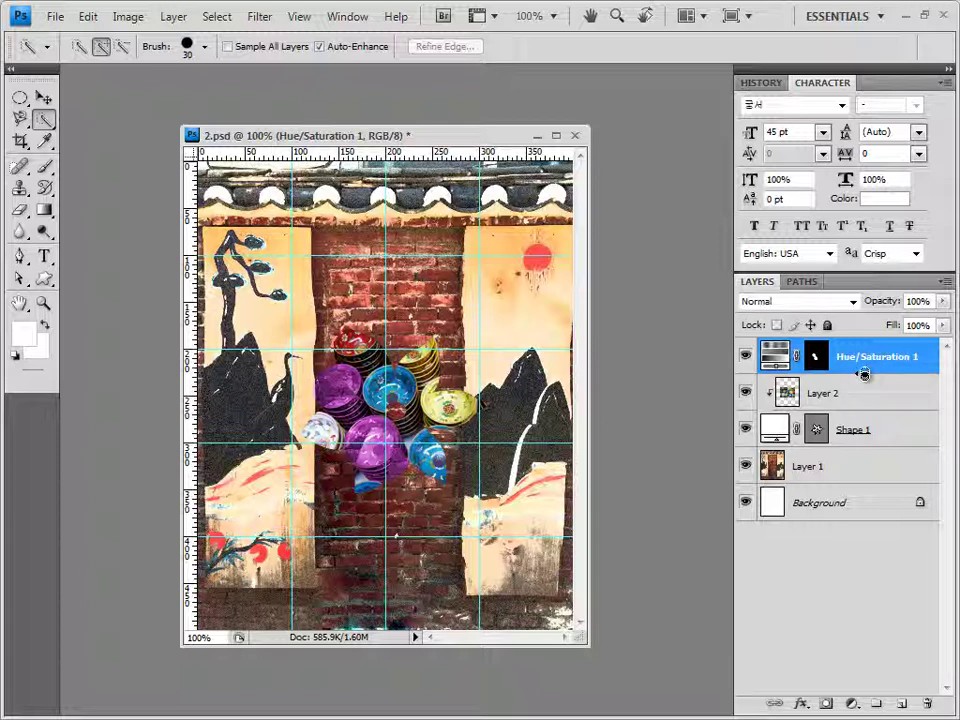
{"action": "left_click", "coordinate": [864, 374], "text": "alt"}
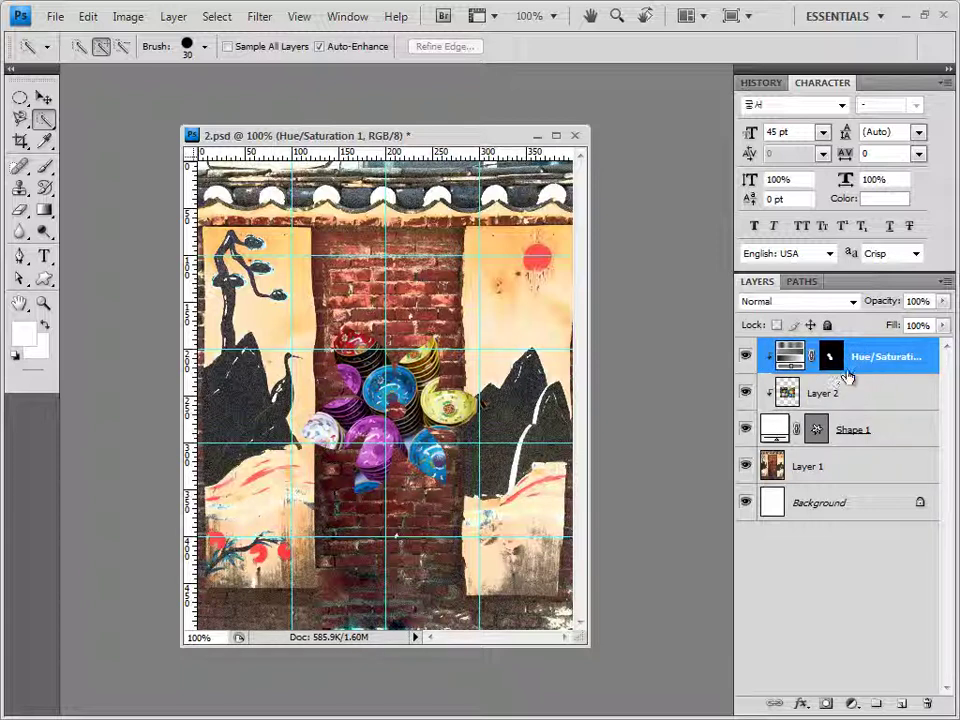
Step: Add Outer Glow and Bevel and Emboss effects to the flower shape layer
{"action": "left_click", "coordinate": [875, 432]}
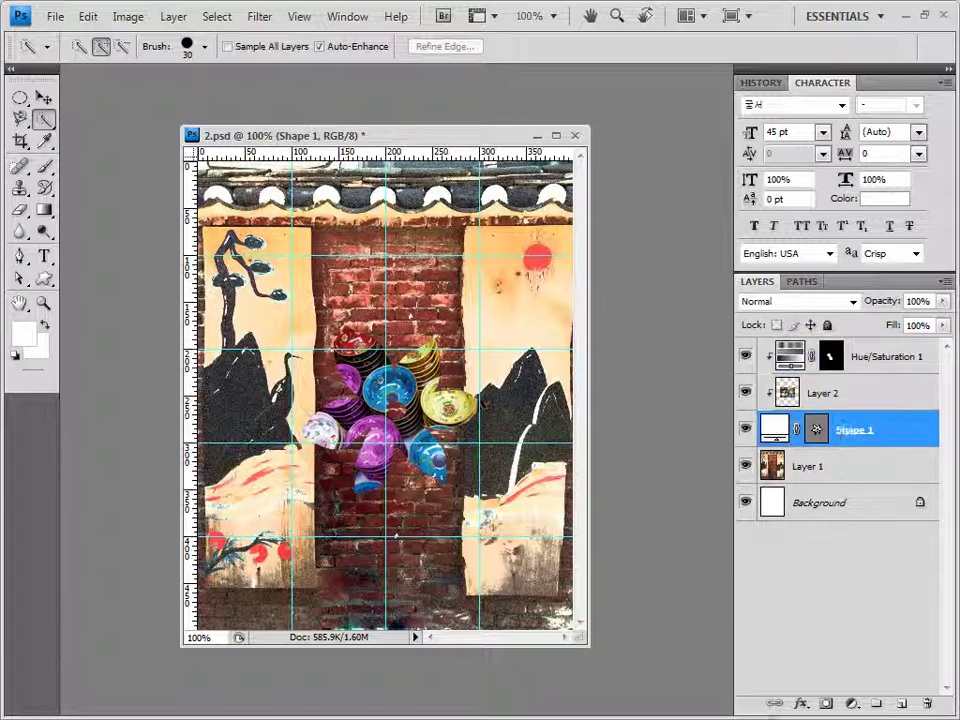
{"action": "left_click", "coordinate": [802, 707]}
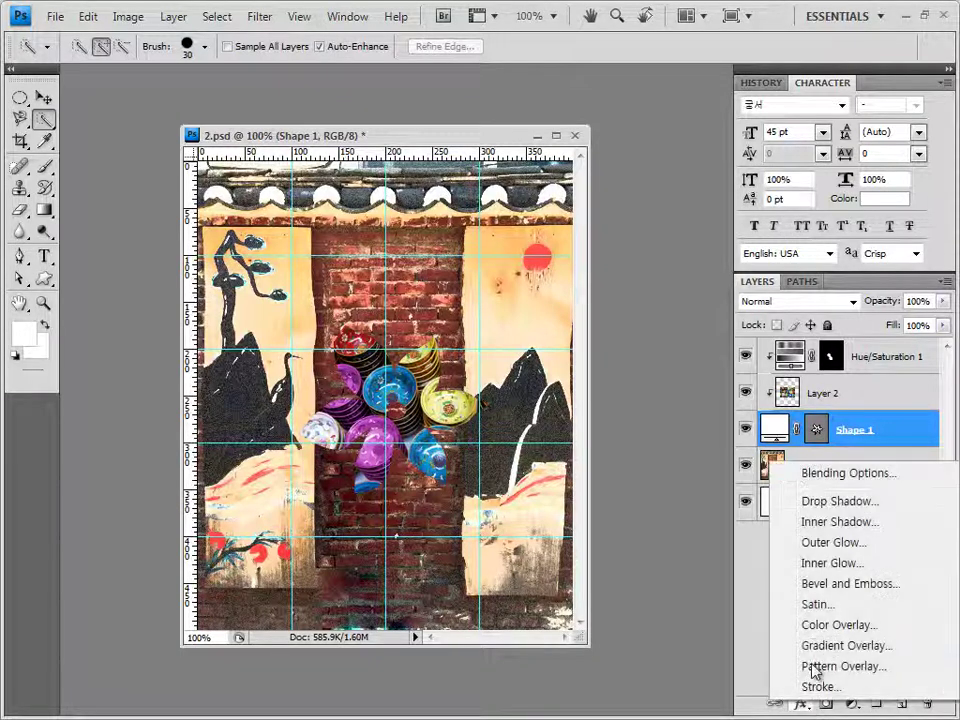
{"action": "left_click", "coordinate": [806, 545]}
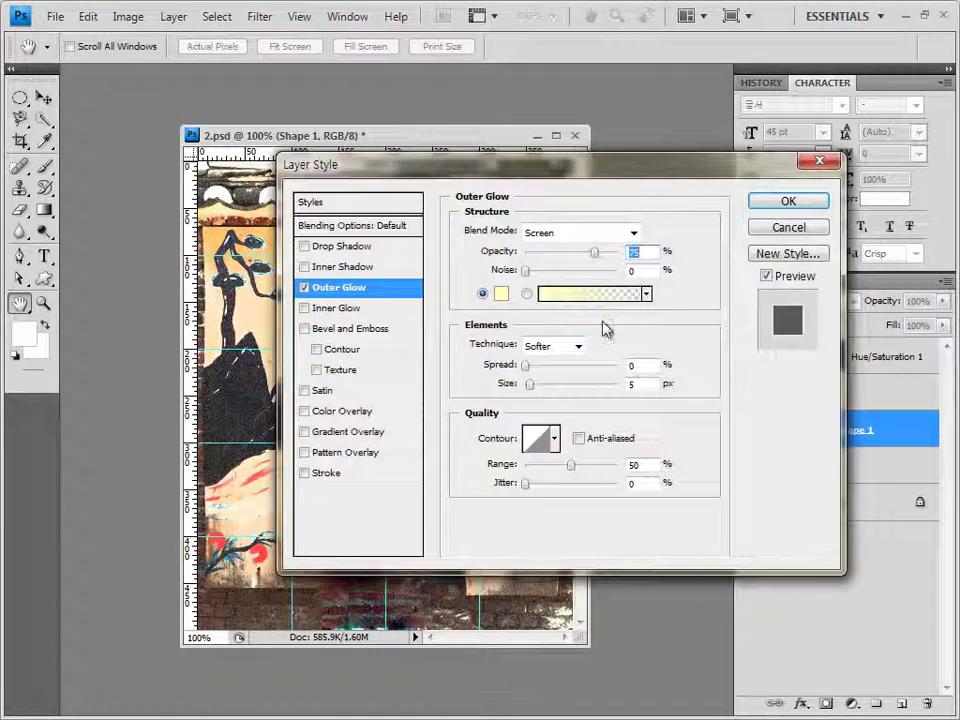
{"action": "left_click", "coordinate": [340, 328]}
{"action": "left_click", "coordinate": [788, 202]}
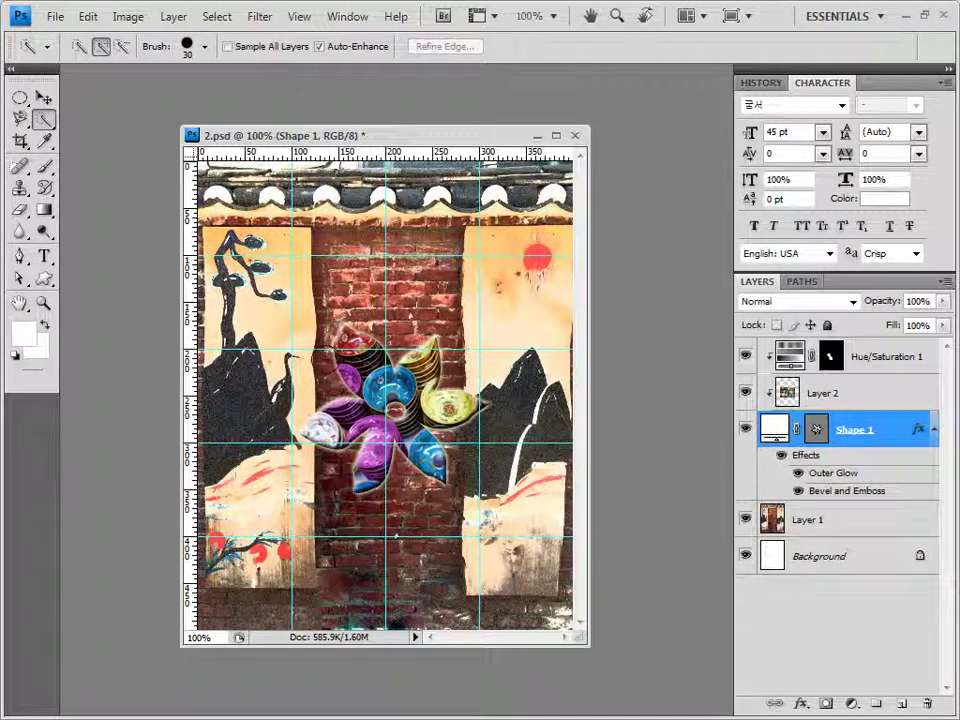
Step: Set the size of the flower shape's outer glow to 10 px
{"action": "double_click", "coordinate": [850, 474]}
{"action": "double_click", "coordinate": [642, 383]}
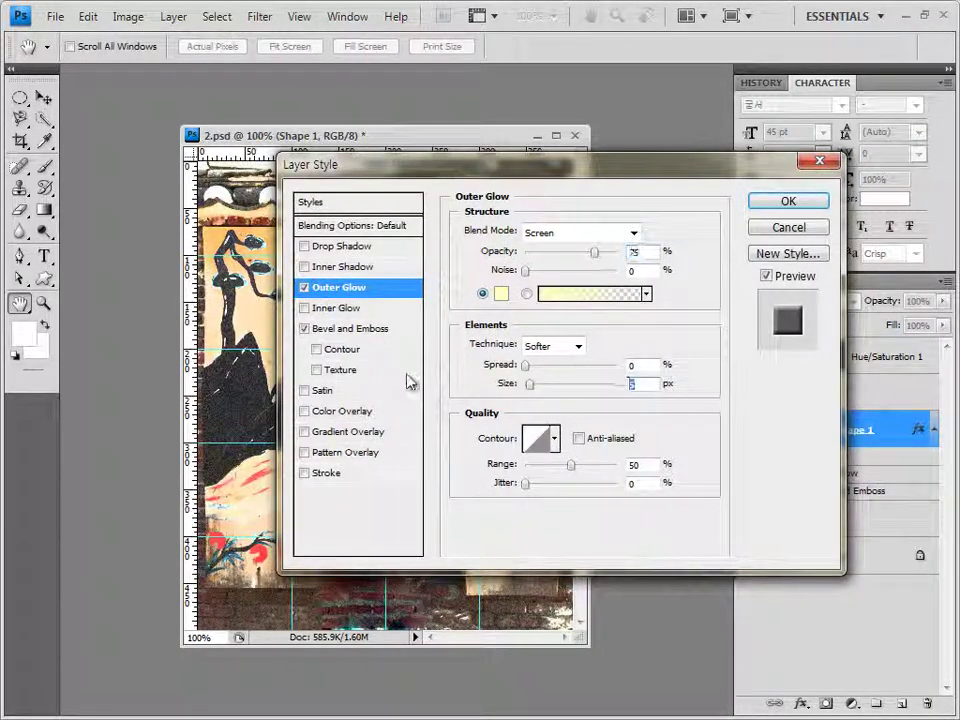
{"action": "type", "text": "10"}
{"action": "left_click", "coordinate": [788, 203]}
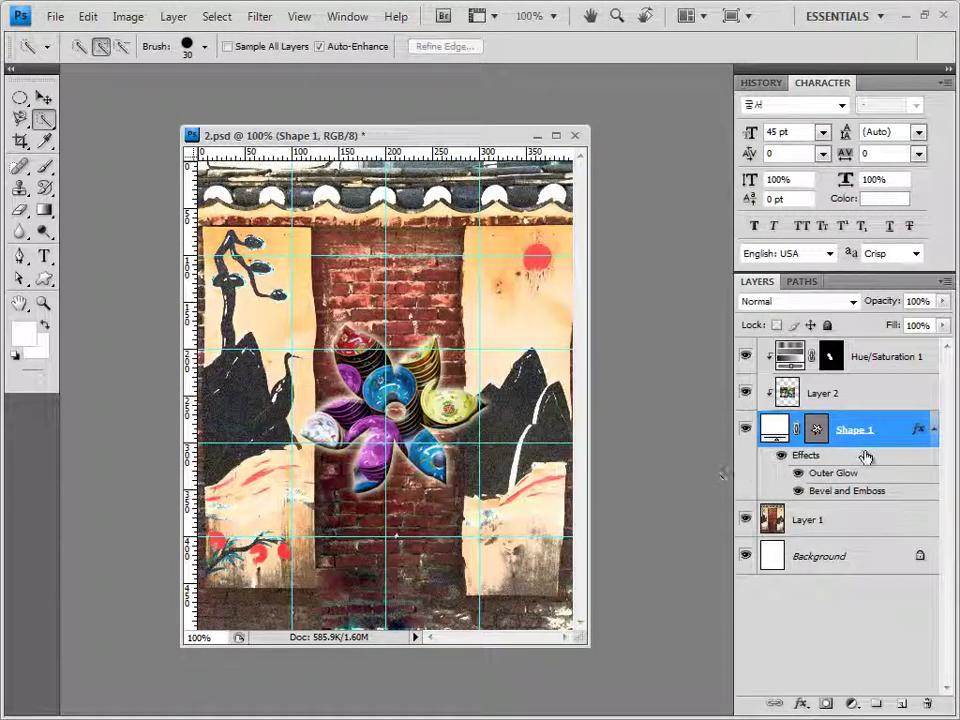
Step: Make the Hue/Saturation layer active in 2.psd, and open 1급-5.JPG from the 기출문제09 folder in its own floating window
{"action": "left_click", "coordinate": [884, 356]}
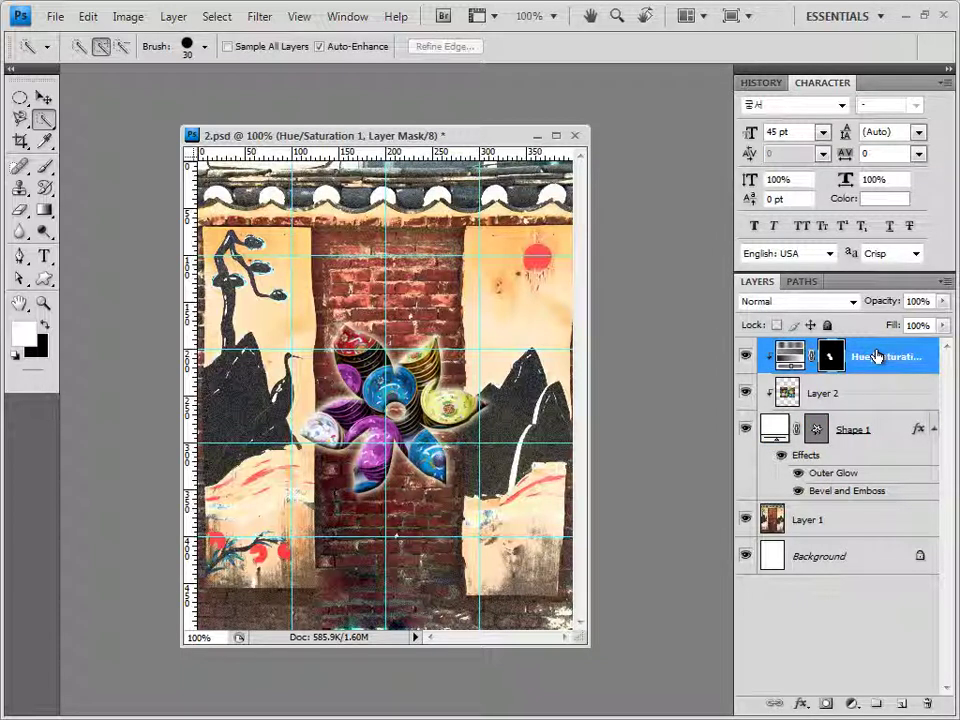
{"action": "key", "text": "alt+Tab"}
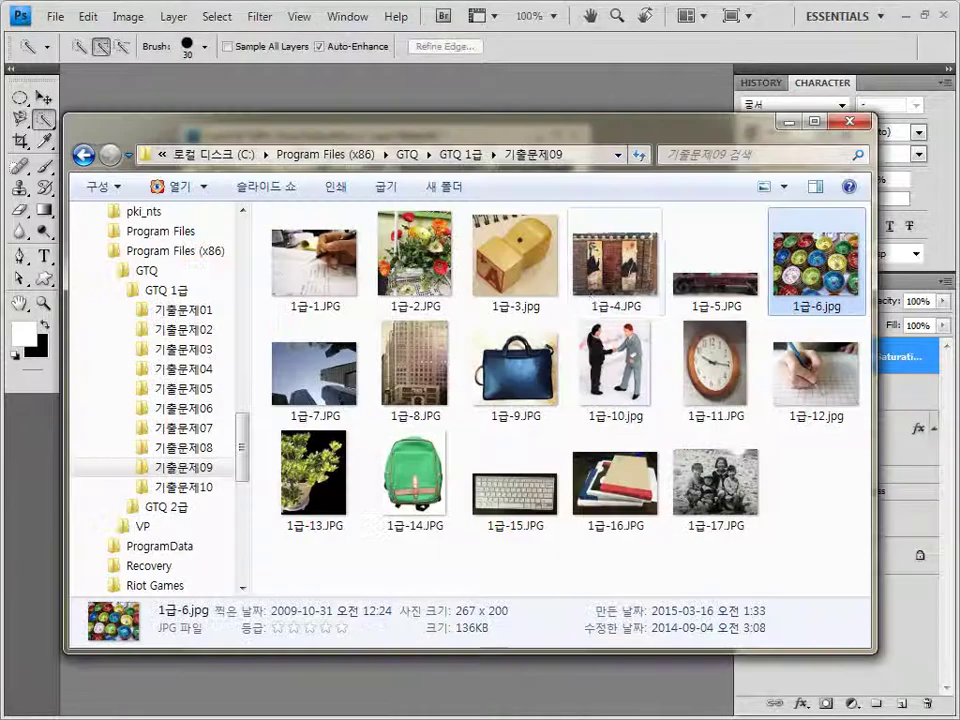
{"action": "left_click_drag", "start_coordinate": [729, 283], "coordinate": [463, 107]}
{"action": "left_click", "coordinate": [44, 97]}
{"action": "left_click_drag", "start_coordinate": [143, 78], "coordinate": [181, 206]}
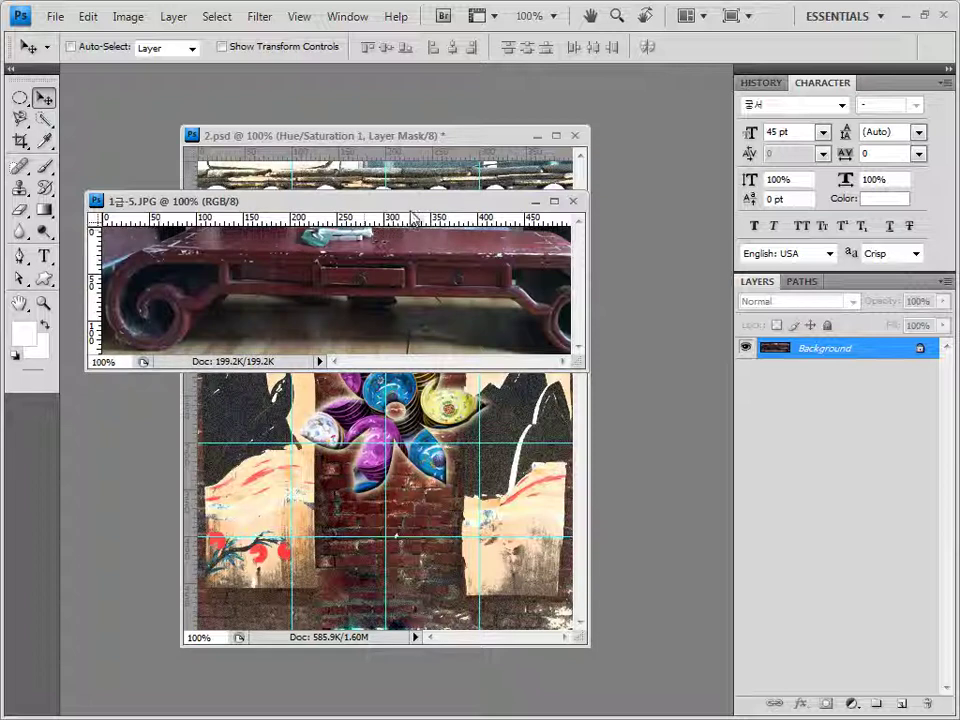
{"action": "left_click_drag", "start_coordinate": [418, 205], "coordinate": [426, 272]}
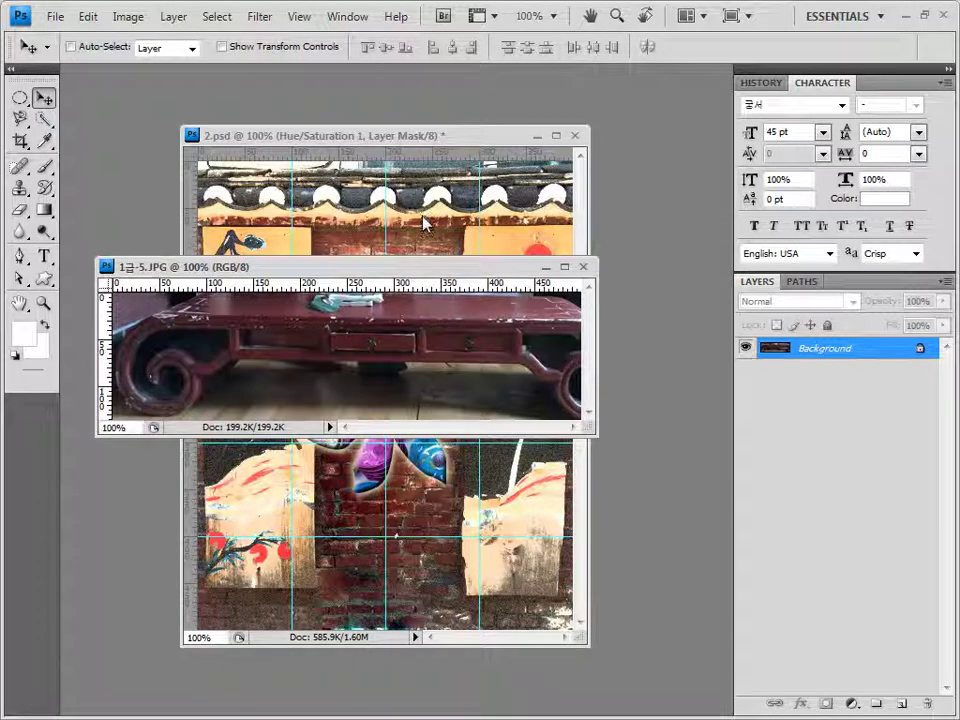
Step: Trace the red table in 1급-5.JPG with a Pen tool path and load the path as a selection
{"action": "left_click", "coordinate": [18, 255]}
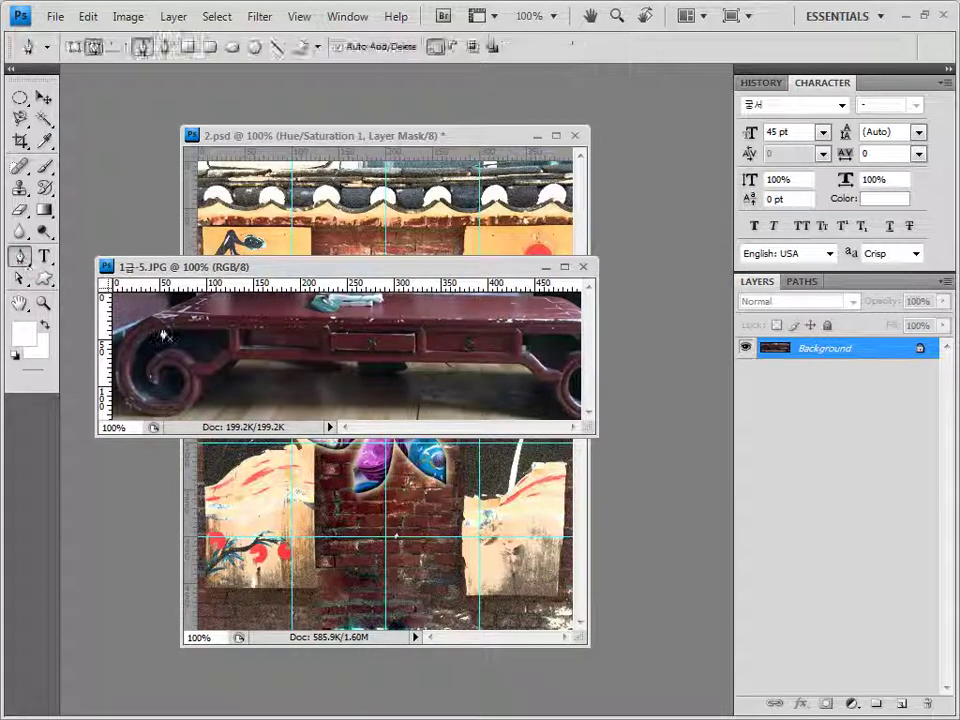
{"action": "left_click", "coordinate": [93, 47]}
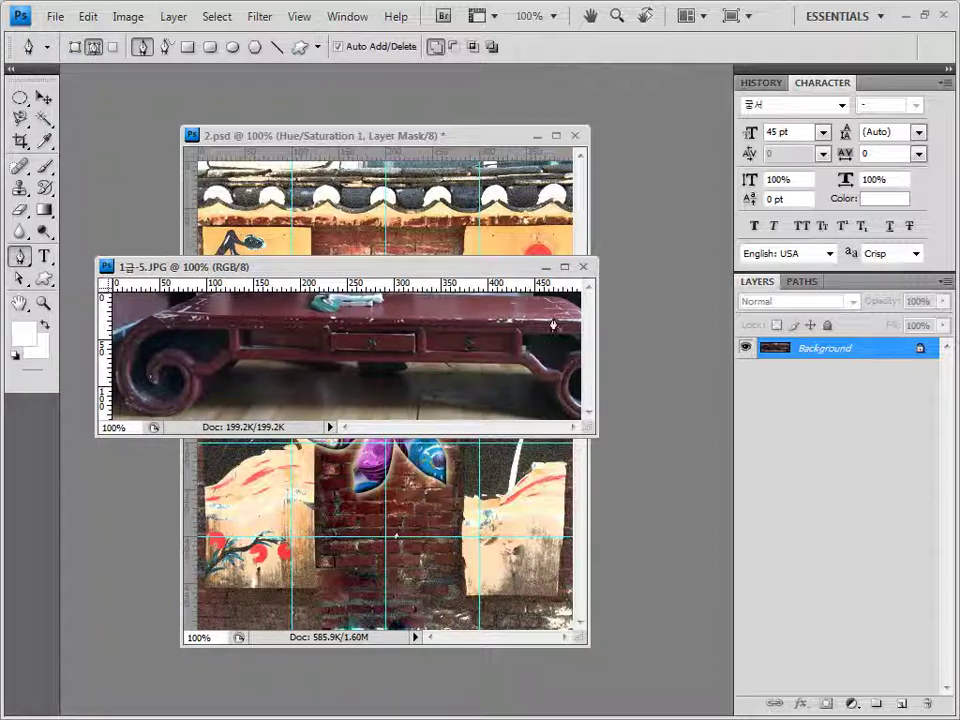
{"action": "left_click_drag", "start_coordinate": [594, 435], "coordinate": [636, 523]}
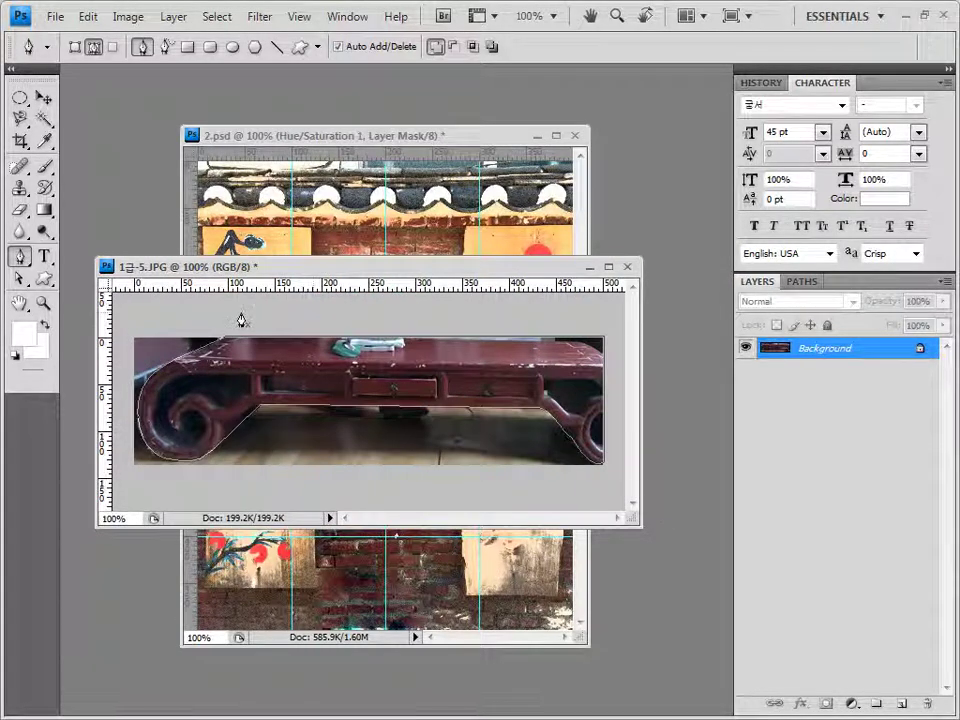
{"action": "left_click", "coordinate": [603, 465]}
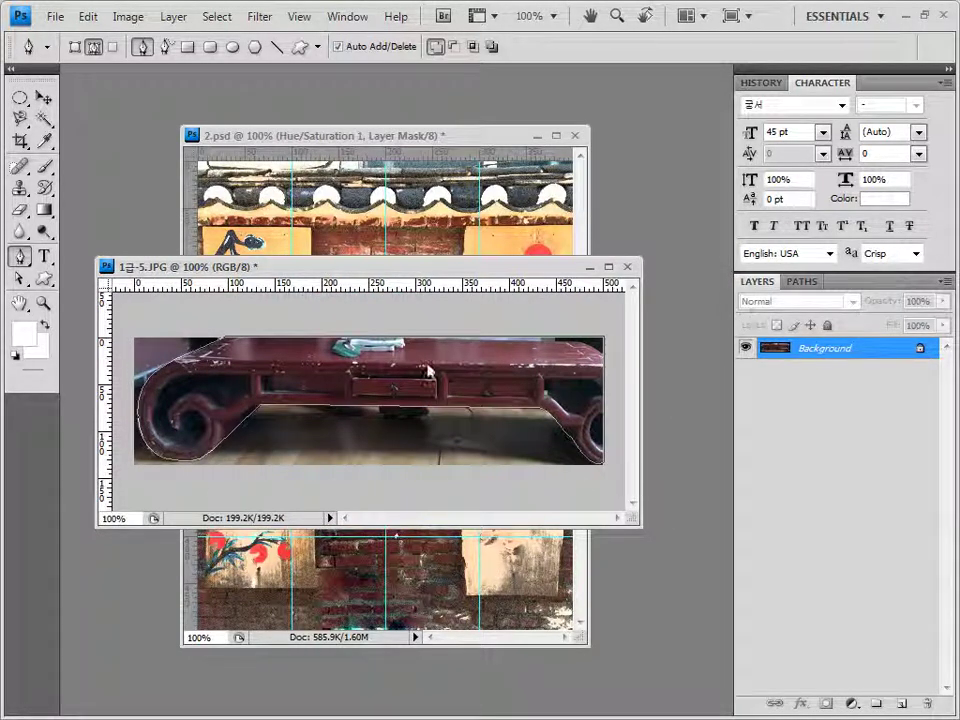
{"action": "left_click", "coordinate": [806, 283]}
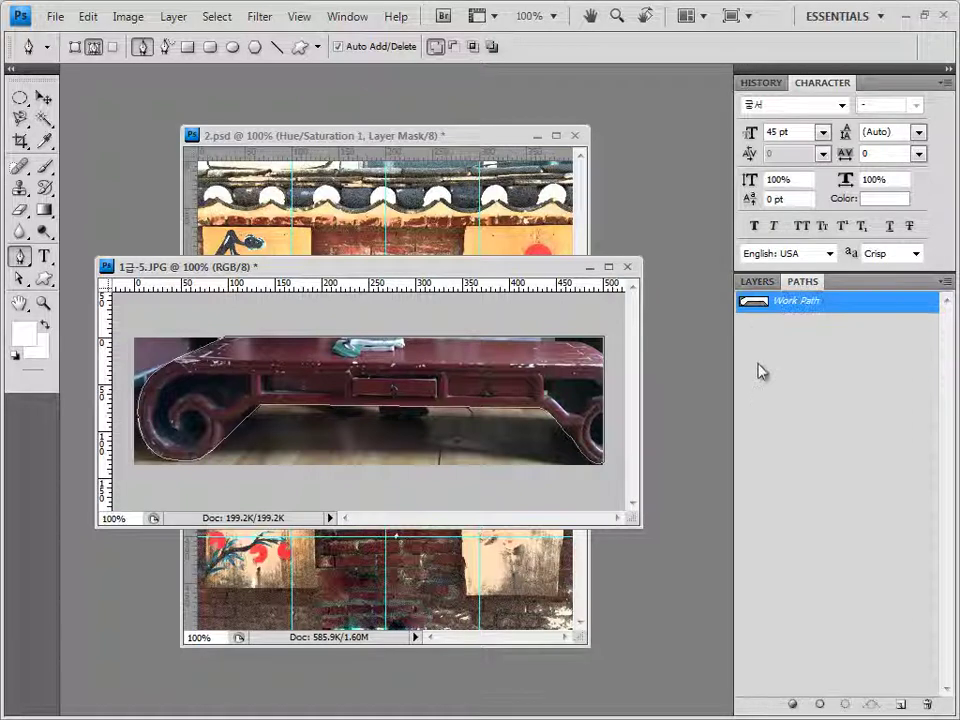
{"action": "left_click", "coordinate": [761, 308], "text": "ctrl"}
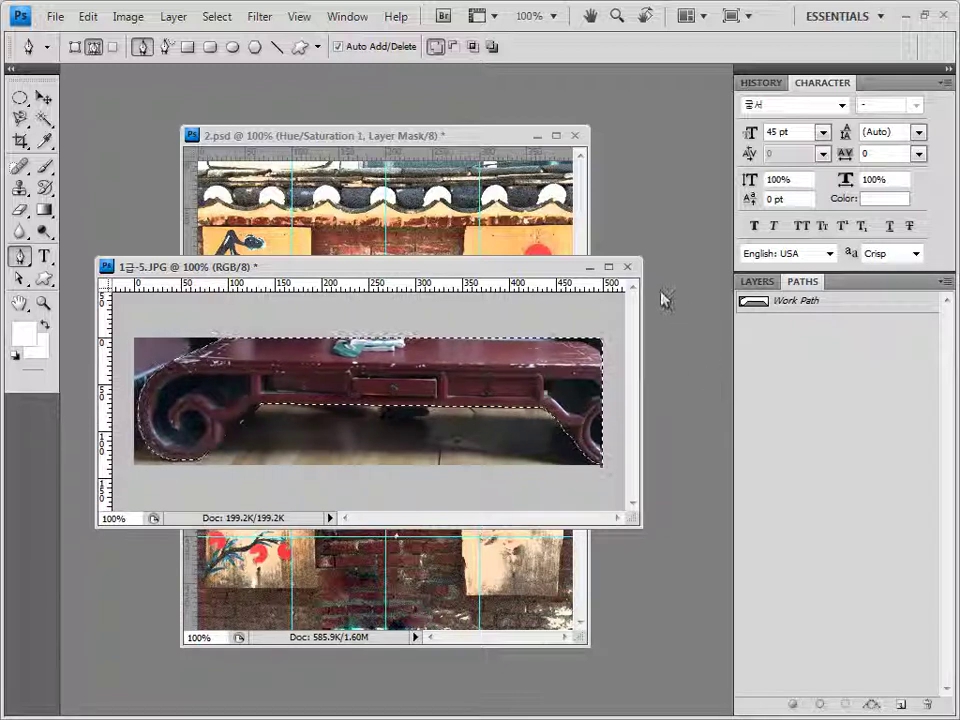
Step: Close 1급-5.JPG without saving, and paste the copied table above the Hue/Saturation layer in 2.psd
{"action": "left_click", "coordinate": [627, 267]}
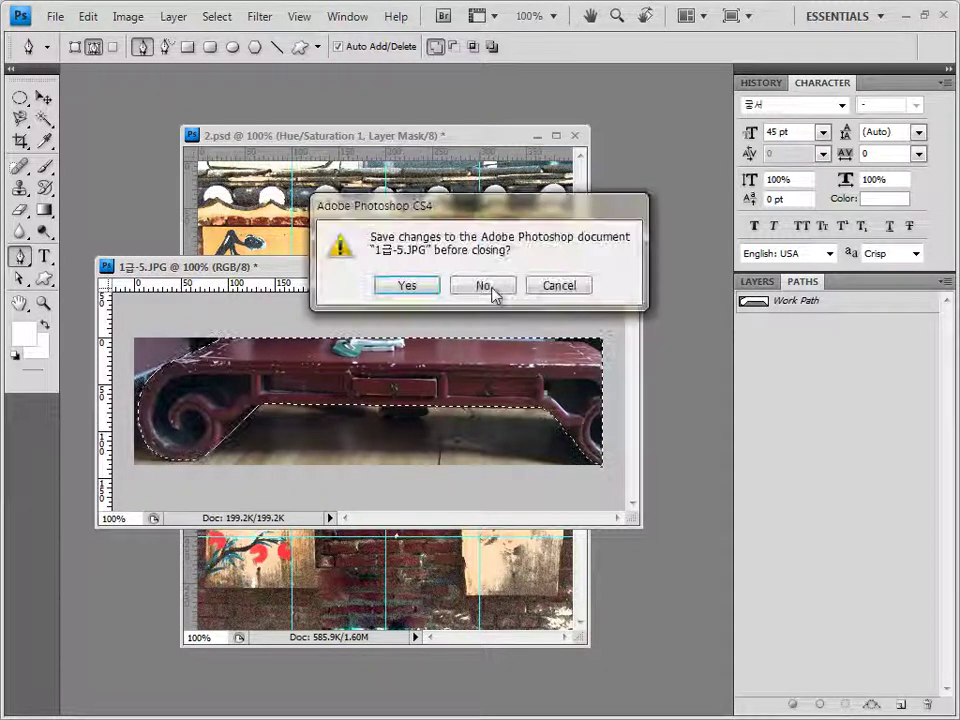
{"action": "left_click", "coordinate": [486, 286]}
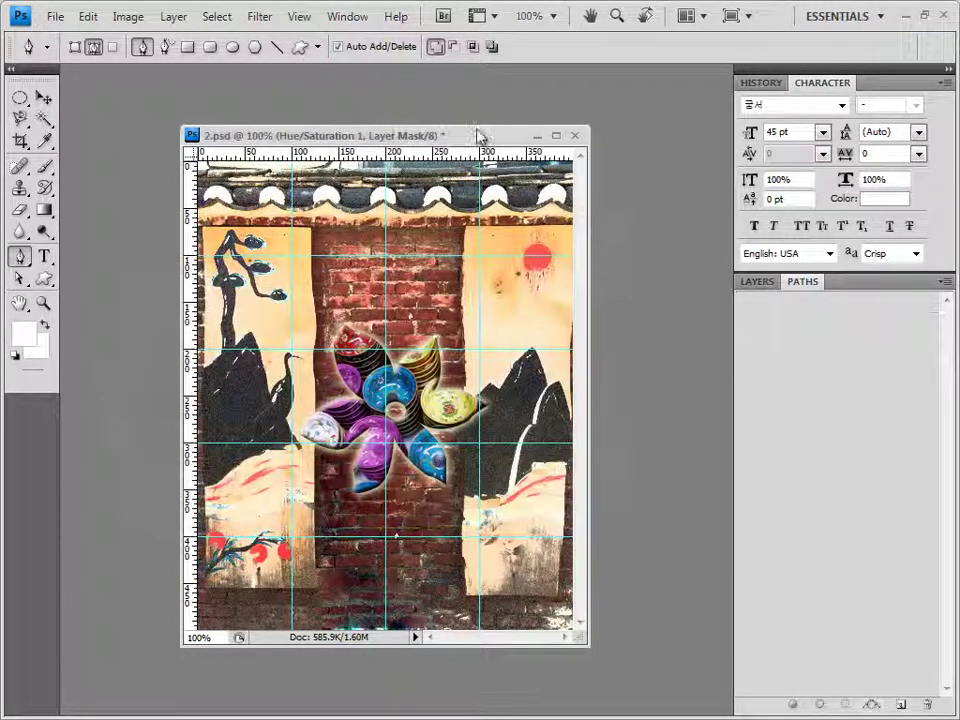
{"action": "left_click", "coordinate": [757, 281]}
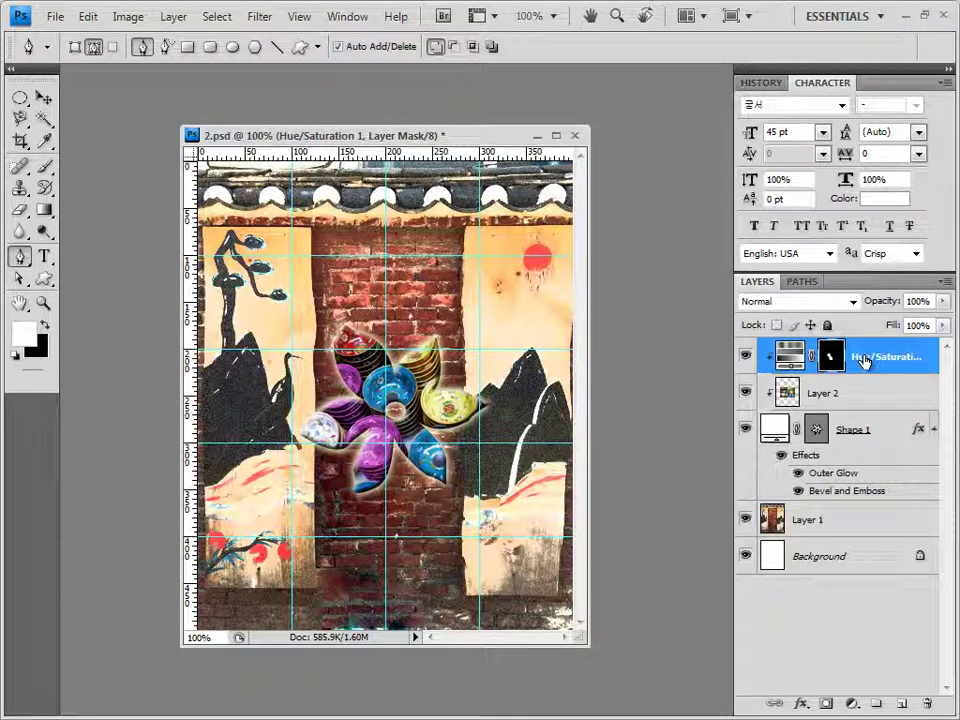
{"action": "key", "text": "ctrl+v"}
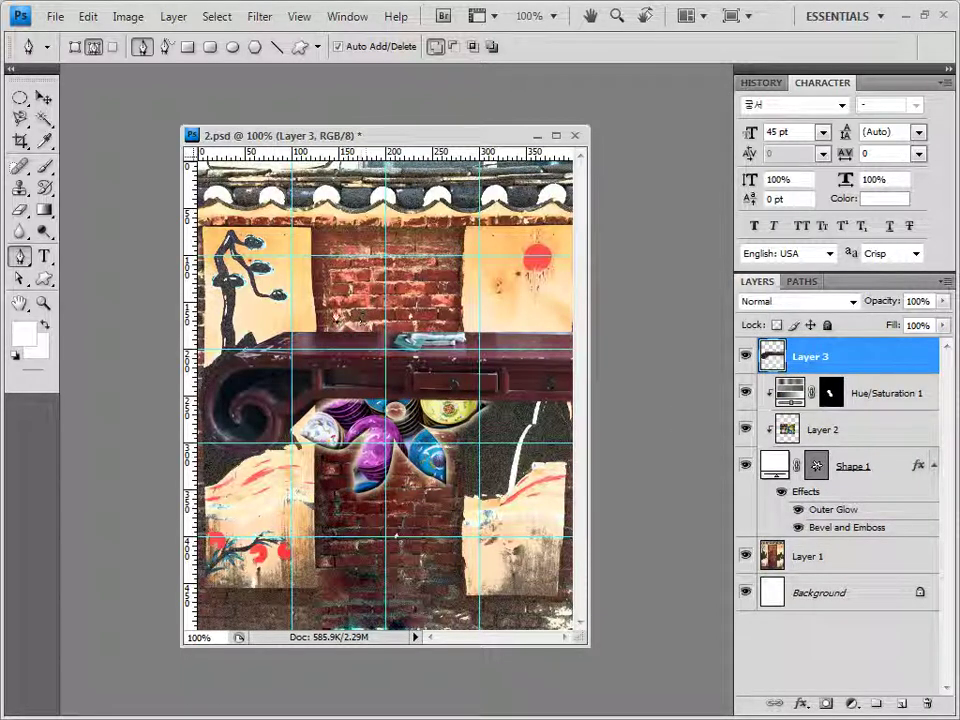
Step: Scale the table down with Free Transform and place it along the bottom of the picture, below the flower shape
{"action": "key", "text": "ctrl+t"}
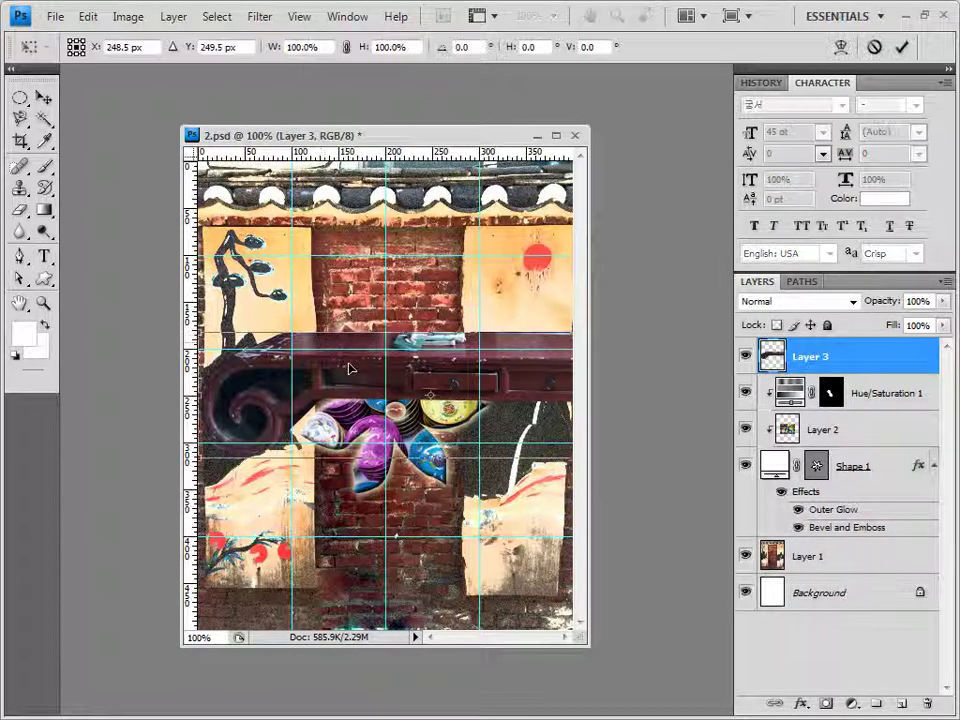
{"action": "left_click_drag", "start_coordinate": [428, 383], "coordinate": [383, 581]}
{"action": "key", "text": "Return"}
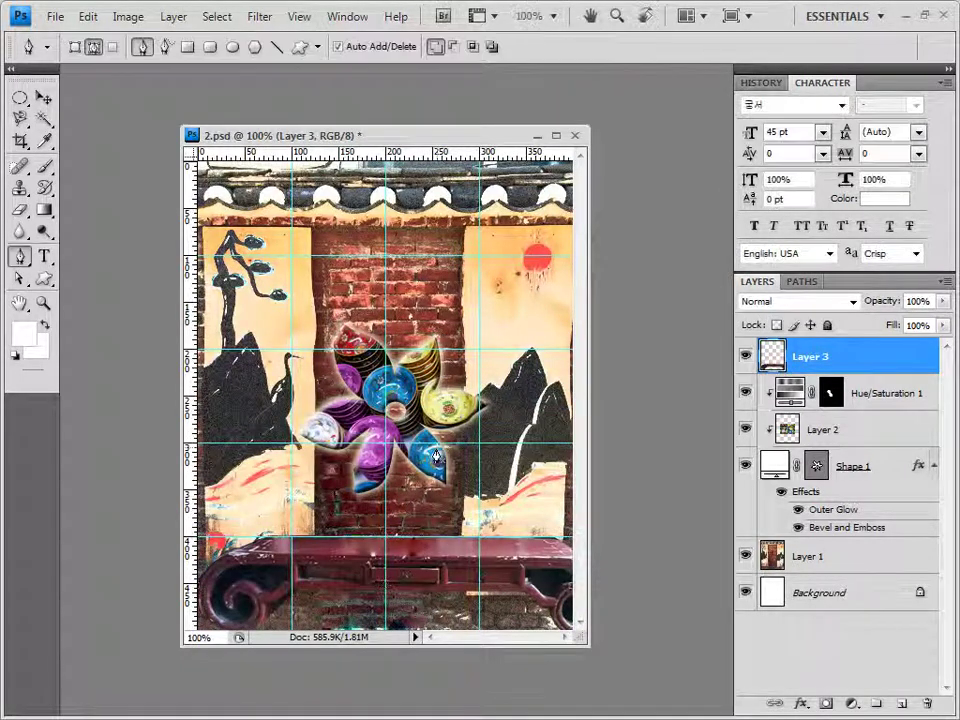
Step: Add a drop shadow with distance 10 px and size 10 px to the table layer, plus an inner shadow
{"action": "left_click", "coordinate": [800, 703]}
{"action": "left_click", "coordinate": [838, 500]}
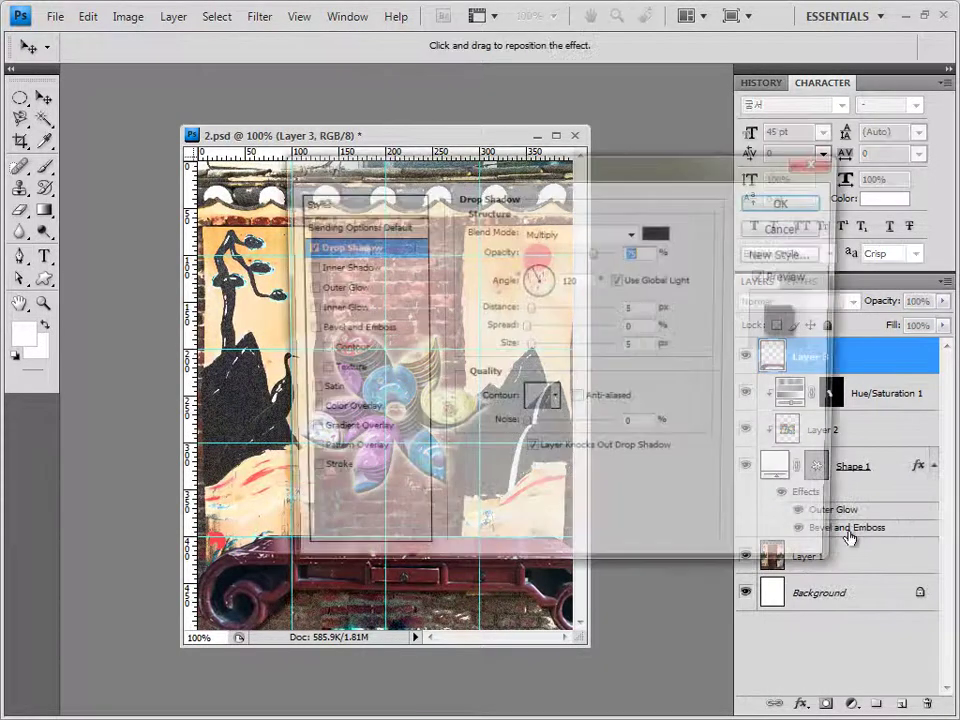
{"action": "left_click_drag", "start_coordinate": [551, 178], "coordinate": [552, 92]}
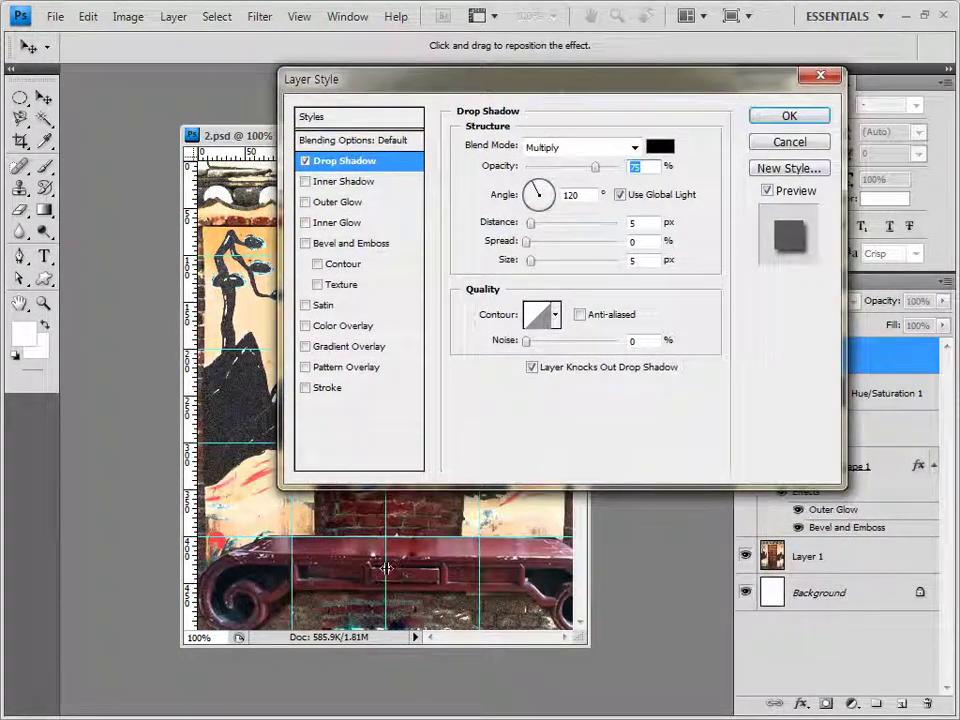
{"action": "left_click", "coordinate": [640, 222]}
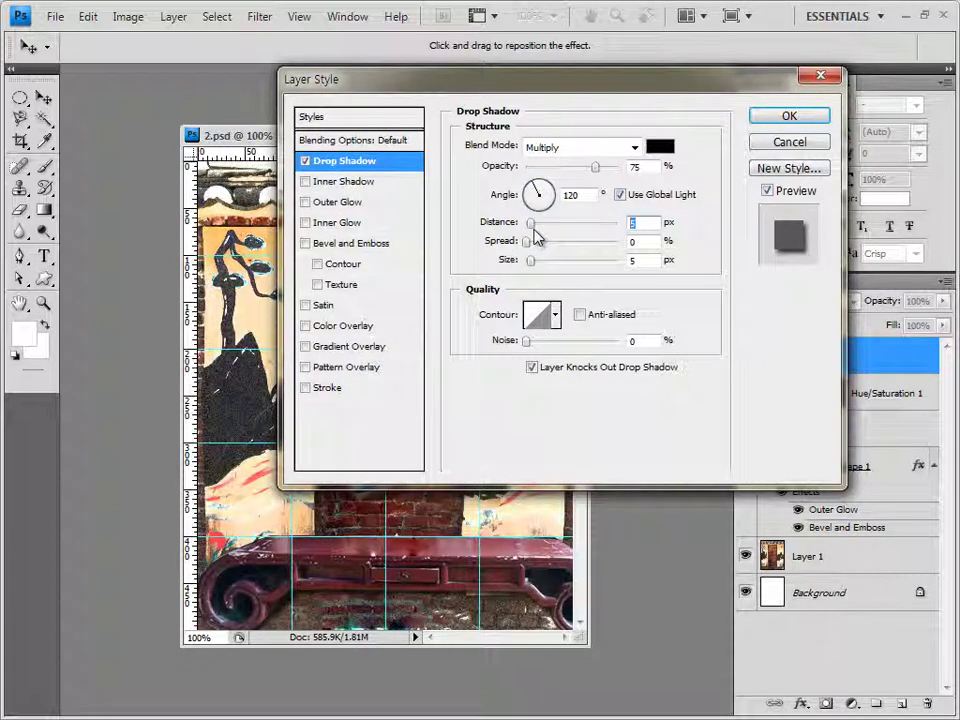
{"action": "type", "text": "10"}
{"action": "key", "text": "Tab"}
{"action": "key", "text": "Tab"}
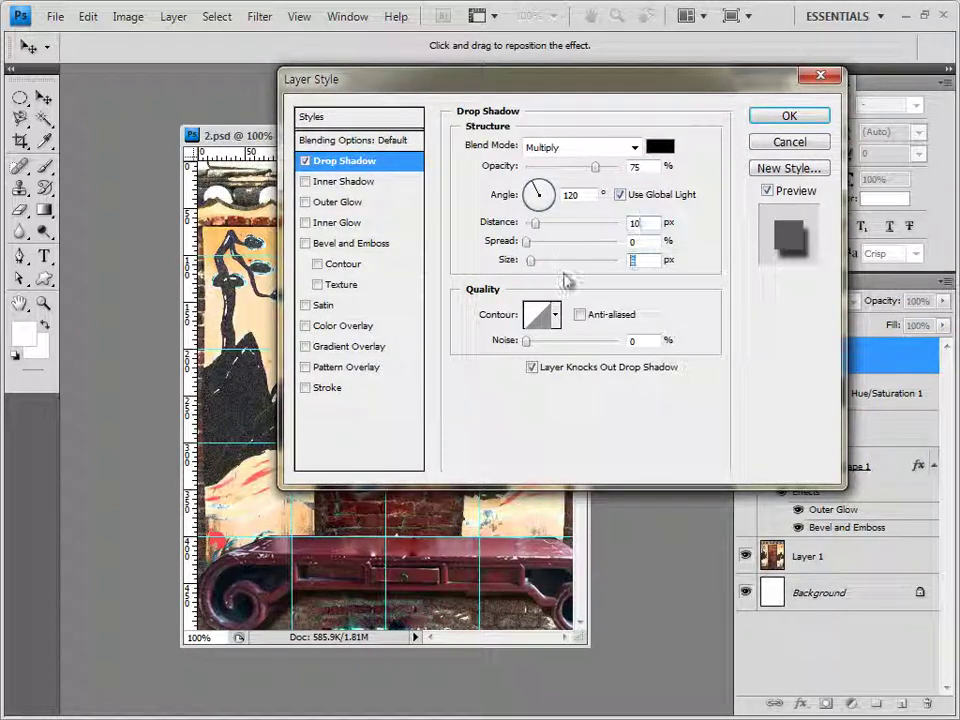
{"action": "type", "text": "10"}
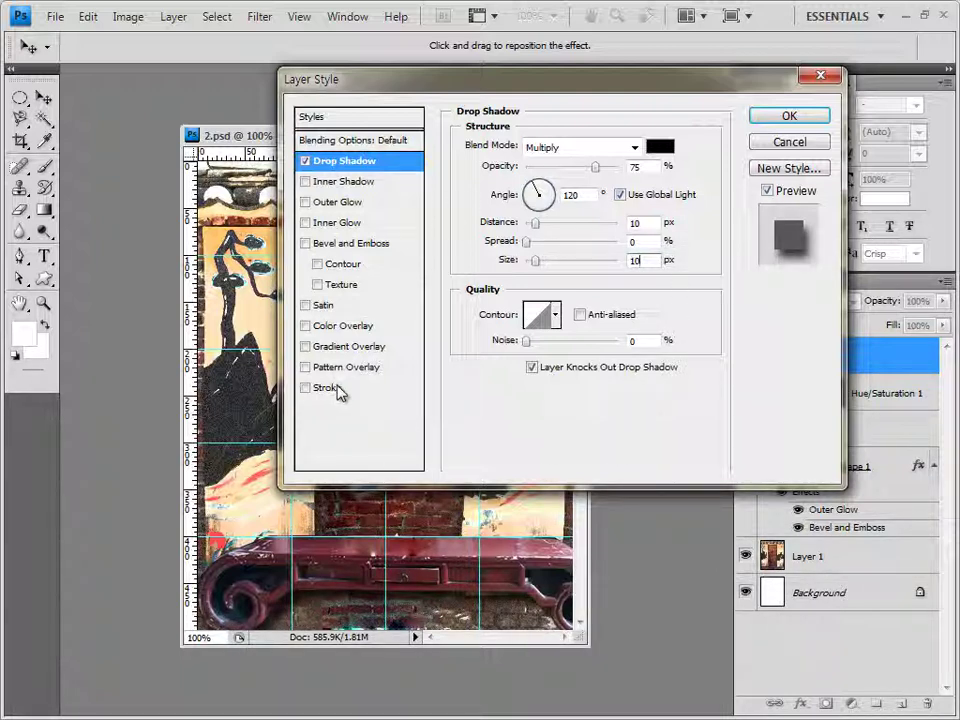
{"action": "left_click", "coordinate": [362, 182]}
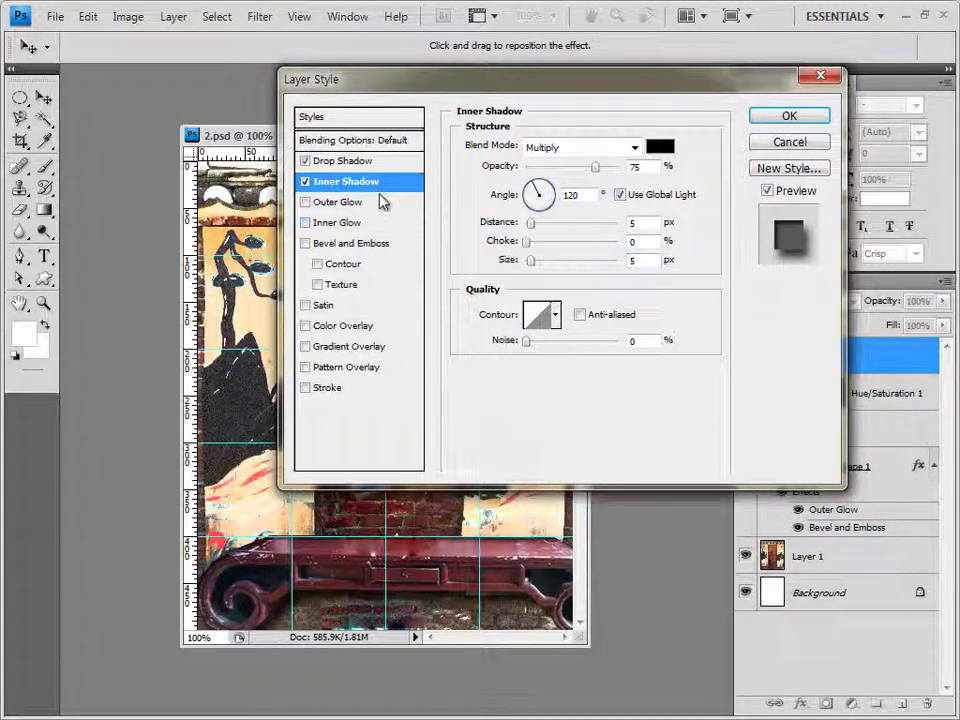
{"action": "left_click", "coordinate": [787, 117]}
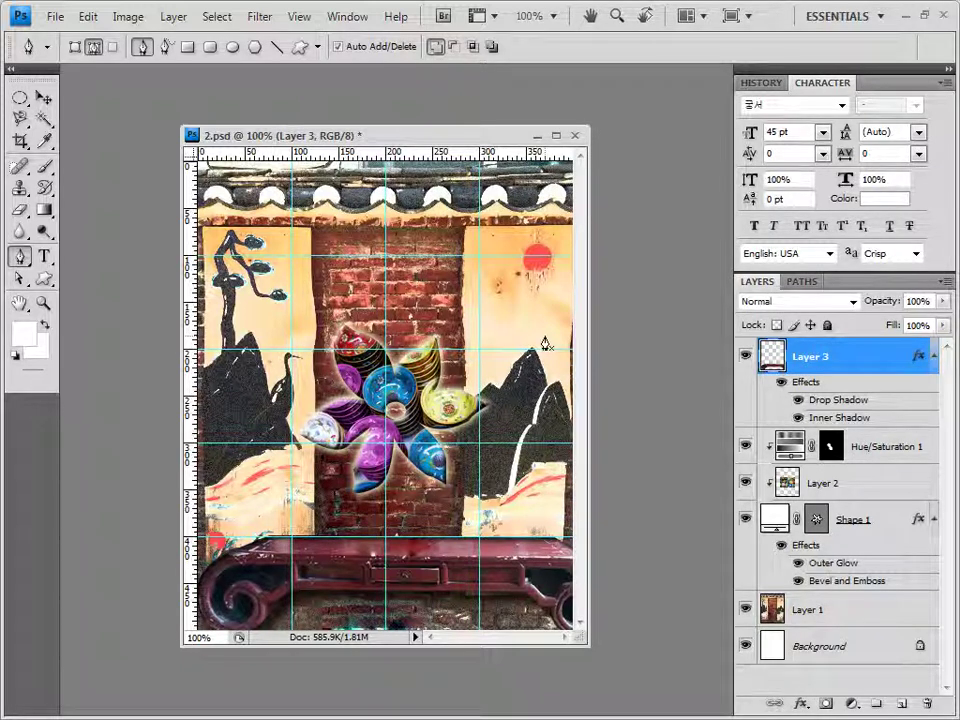
Step: Set up the Custom Shape tool to draw shape layers and replace the current shapes with the Ornaments set
{"action": "left_click", "coordinate": [45, 281]}
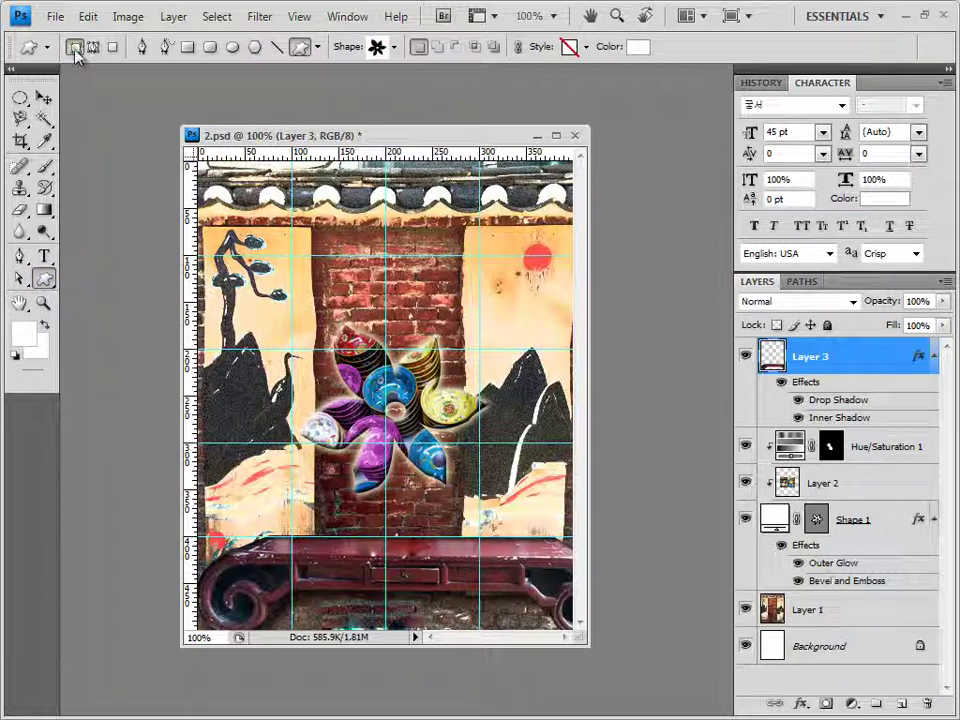
{"action": "left_click", "coordinate": [394, 49]}
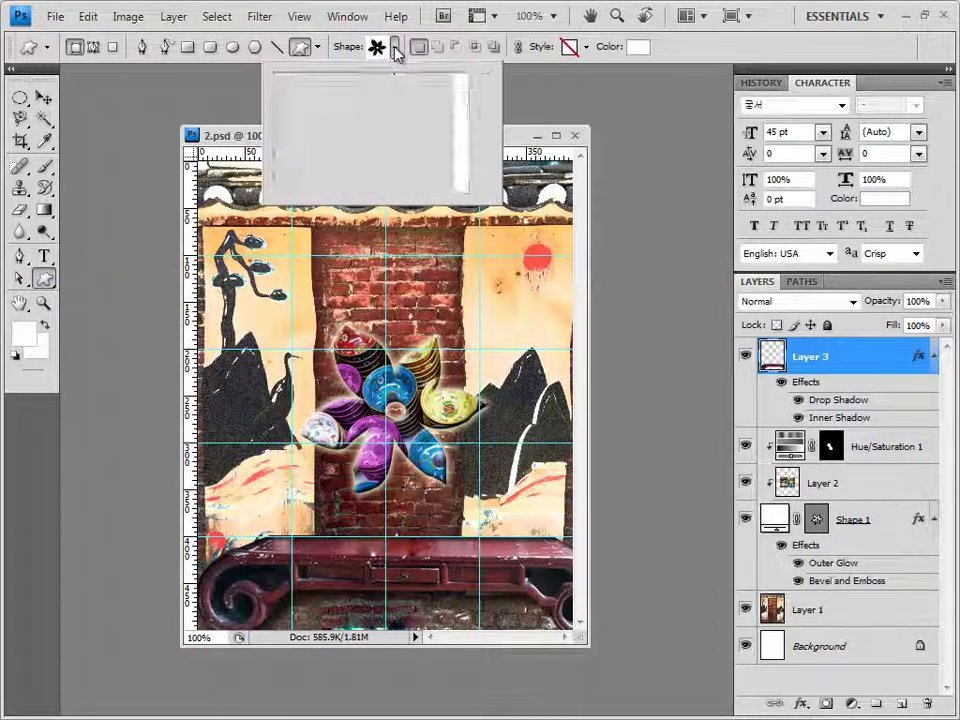
{"action": "left_click", "coordinate": [484, 78]}
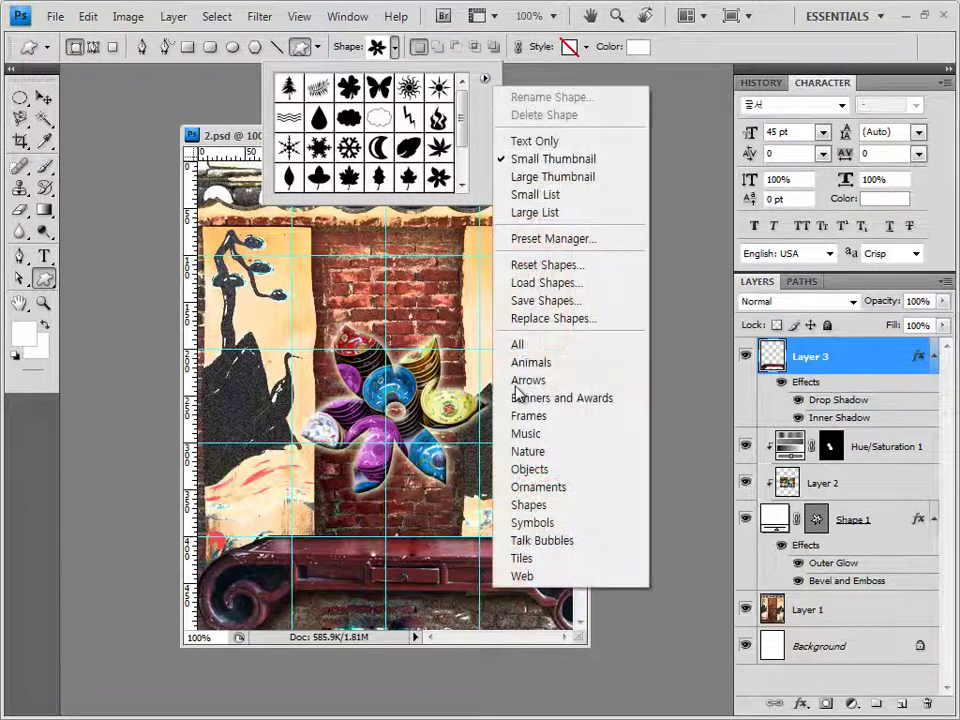
{"action": "left_click", "coordinate": [545, 486]}
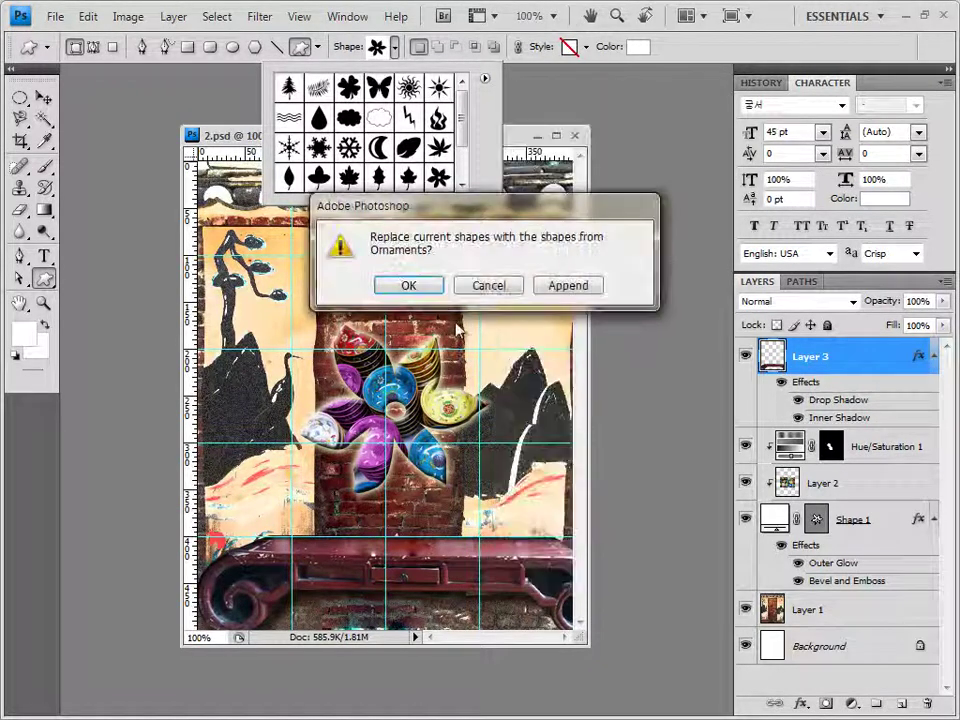
{"action": "left_click", "coordinate": [428, 287]}
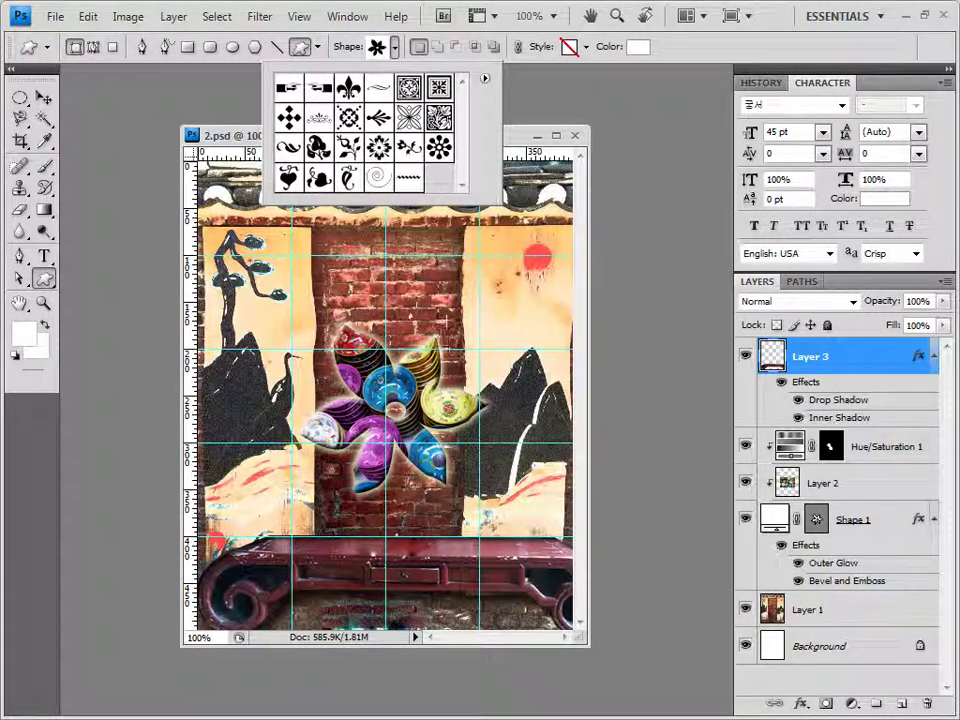
Step: Draw the square-framed floral tile ornament in the upper-left corner of the picture, with no layer style
{"action": "left_click", "coordinate": [440, 88]}
{"action": "left_click", "coordinate": [508, 145]}
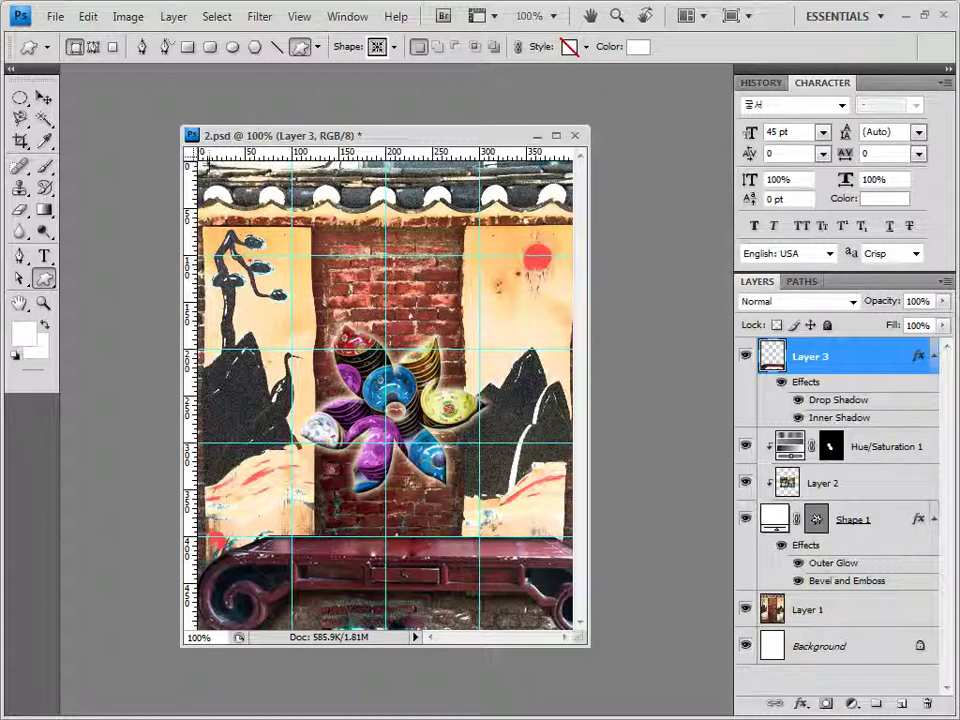
{"action": "left_click_drag", "start_coordinate": [206, 166], "coordinate": [274, 232]}
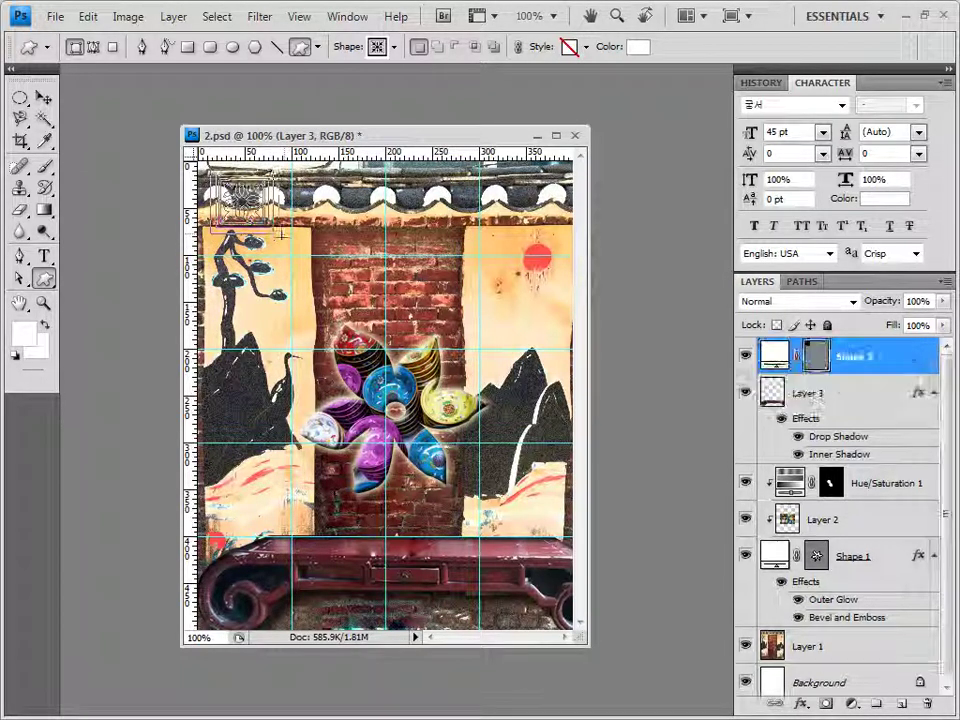
{"action": "left_click", "coordinate": [586, 47]}
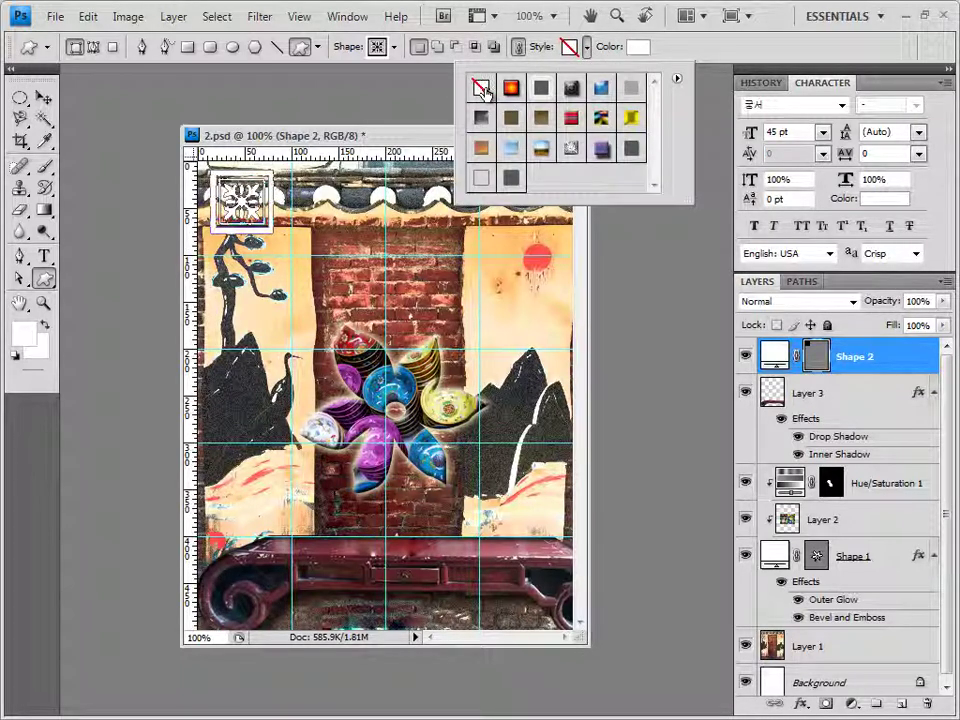
{"action": "left_click", "coordinate": [671, 51]}
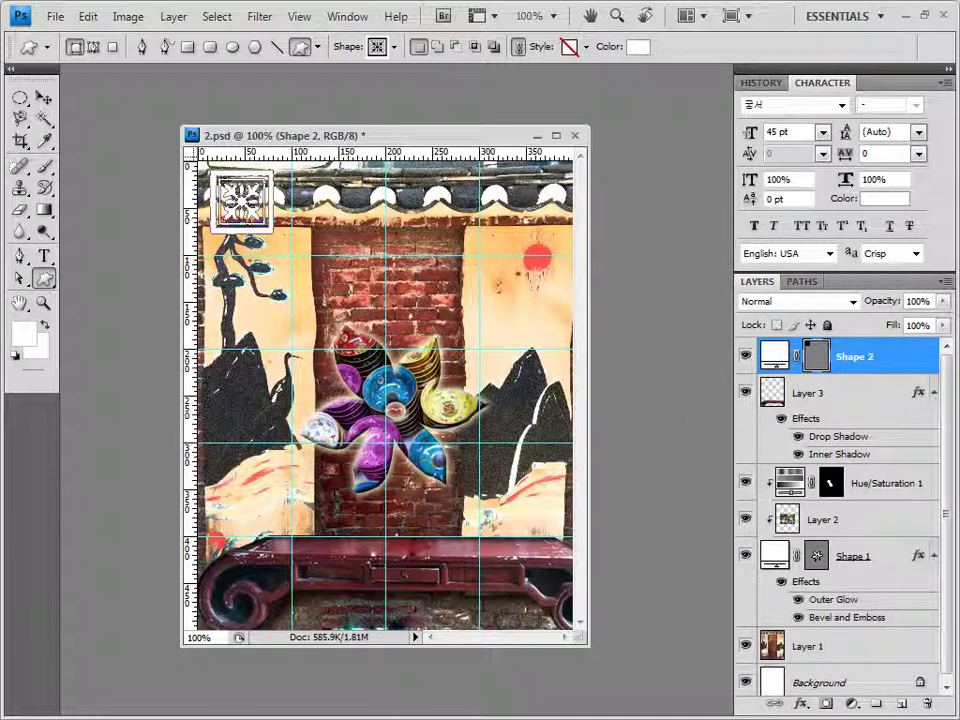
Step: Add a linear gradient overlay running from fcff00 to c90e00 to the square ornament shape
{"action": "left_click", "coordinate": [799, 704]}
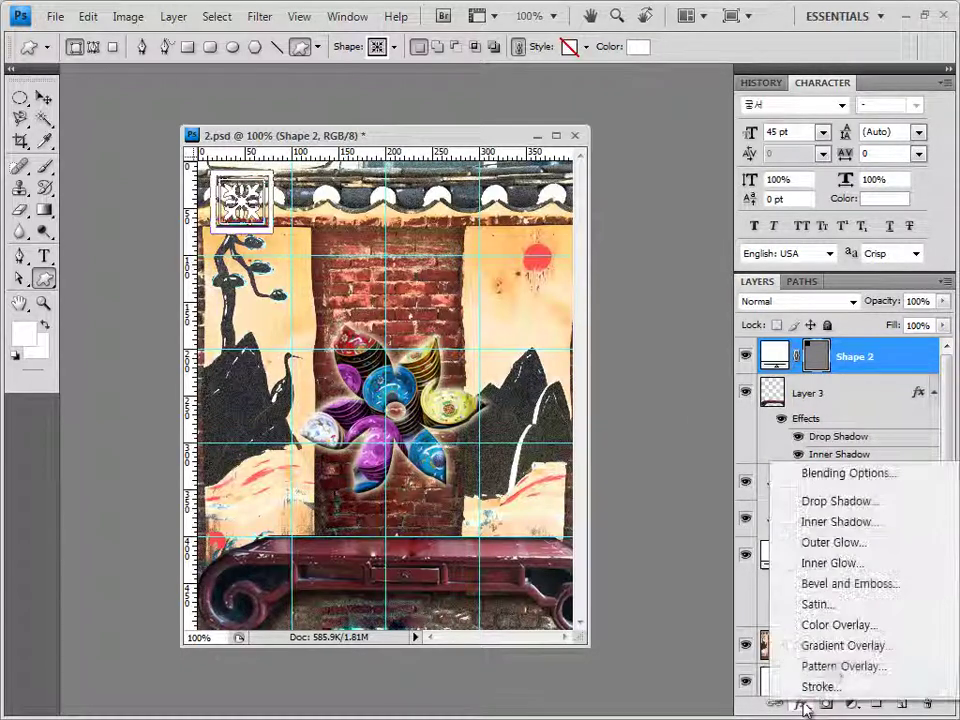
{"action": "left_click", "coordinate": [839, 646]}
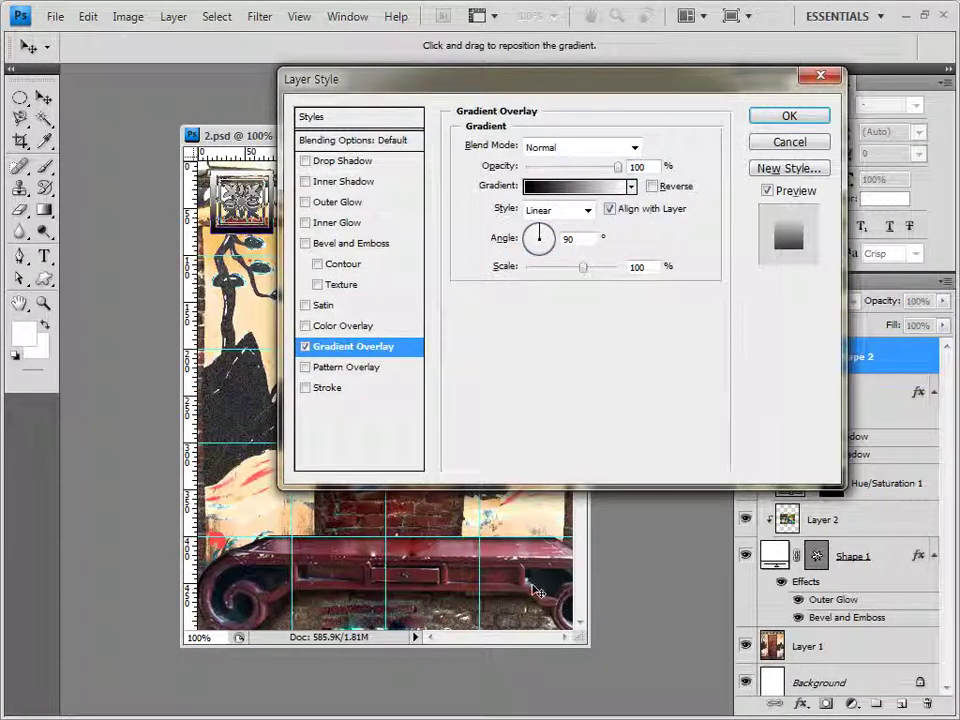
{"action": "left_click", "coordinate": [577, 186]}
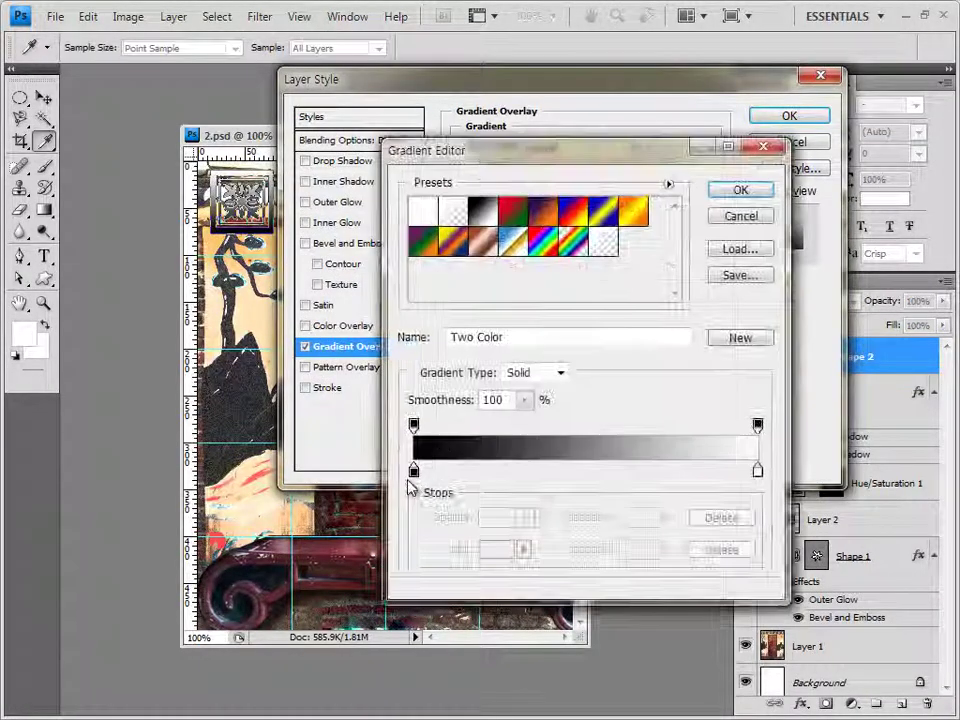
{"action": "double_click", "coordinate": [413, 470]}
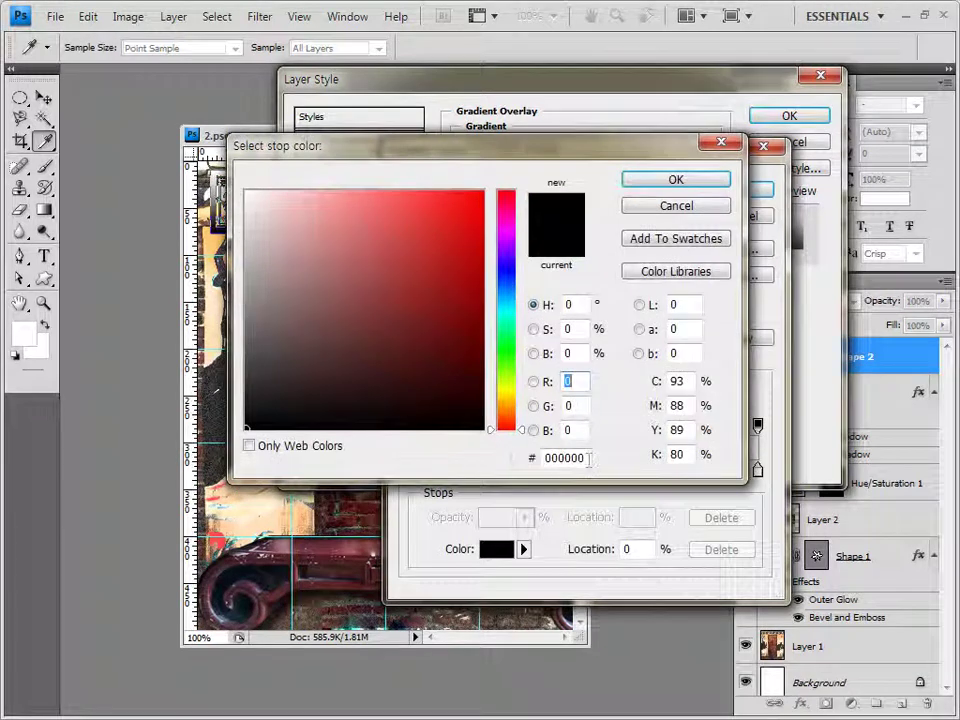
{"action": "type", "text": "fcff00"}
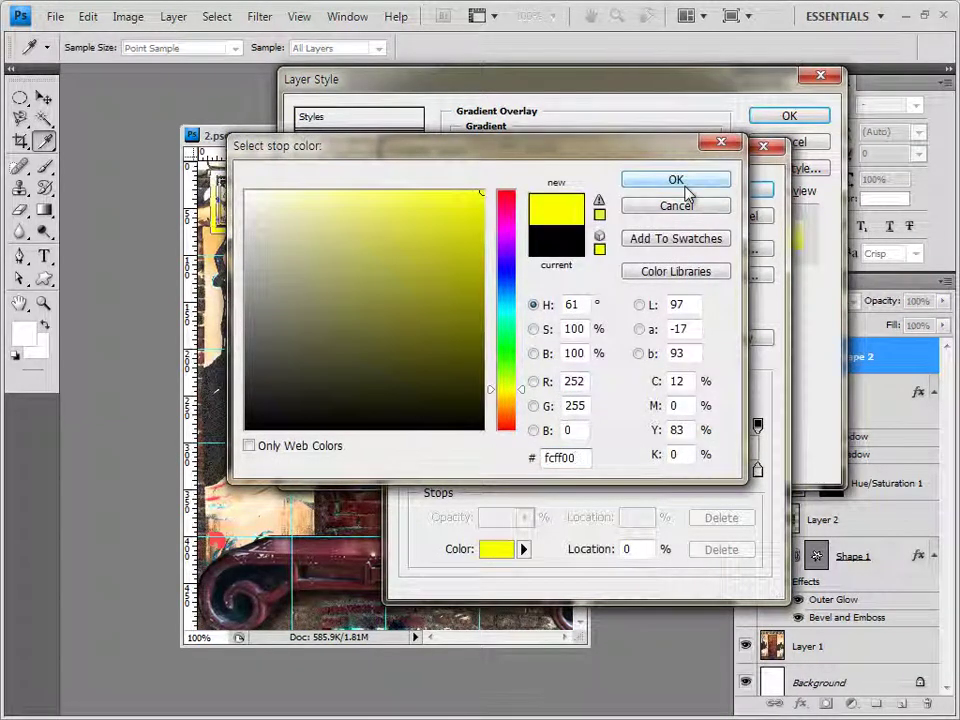
{"action": "left_click", "coordinate": [678, 185]}
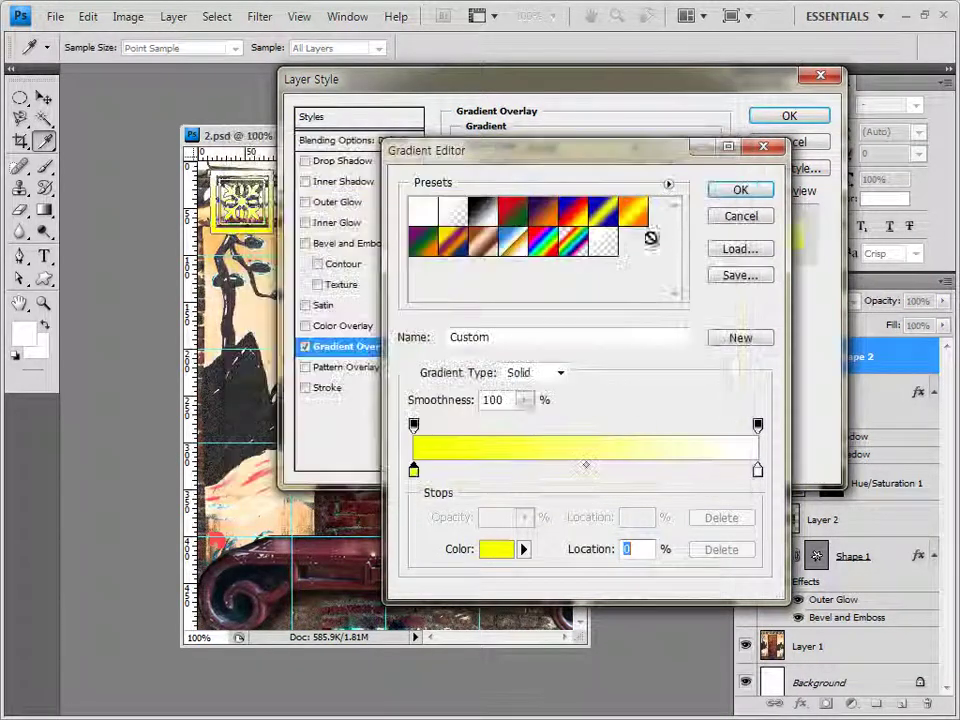
{"action": "double_click", "coordinate": [757, 470]}
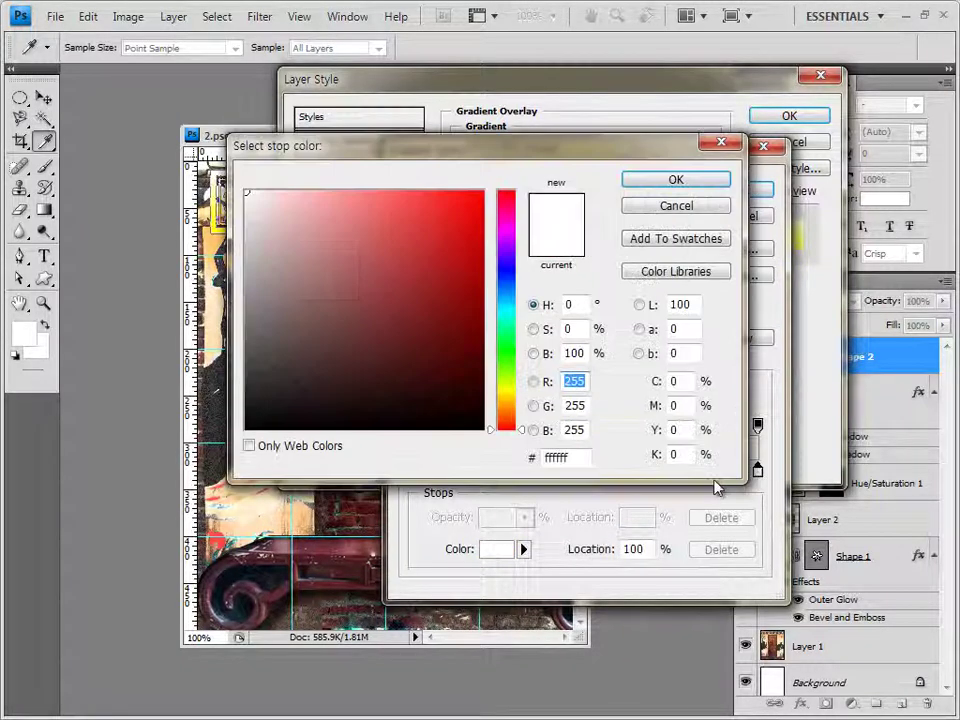
{"action": "type", "text": "c90e00"}
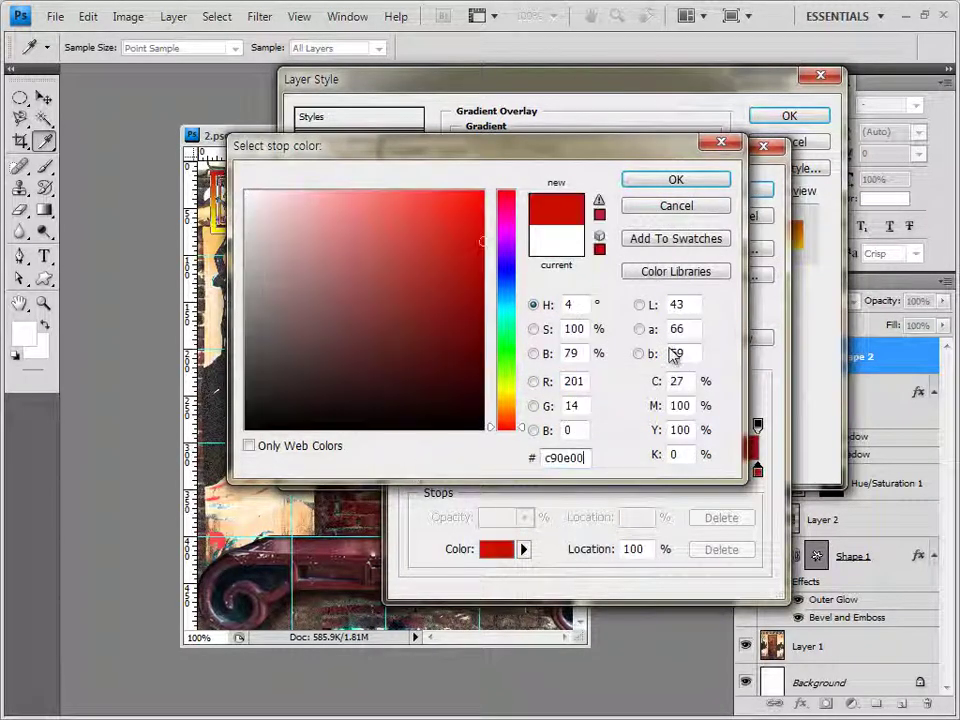
{"action": "left_click", "coordinate": [690, 181]}
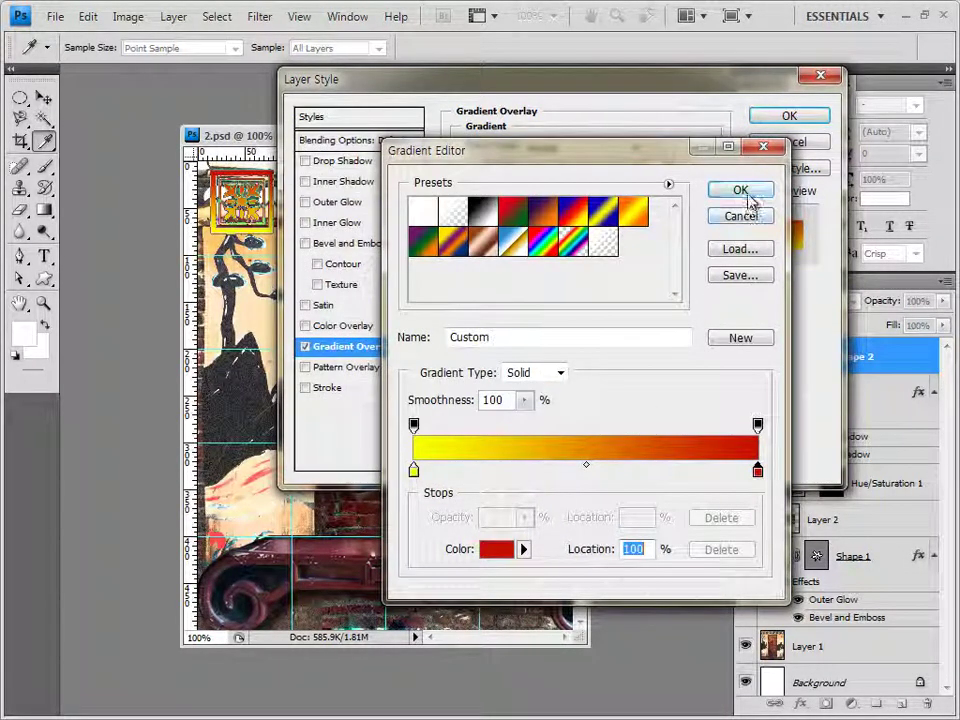
{"action": "left_click", "coordinate": [745, 192]}
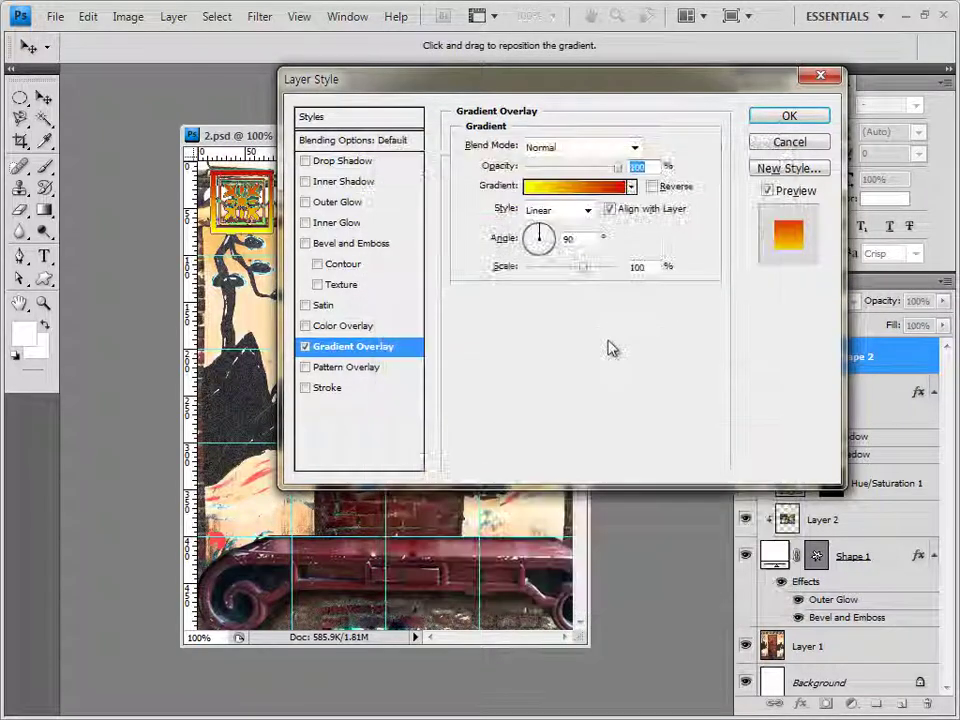
Step: Add a 2 px outside stroke in 6c4f41 and an inner glow to the square ornament shape
{"action": "left_click", "coordinate": [341, 392]}
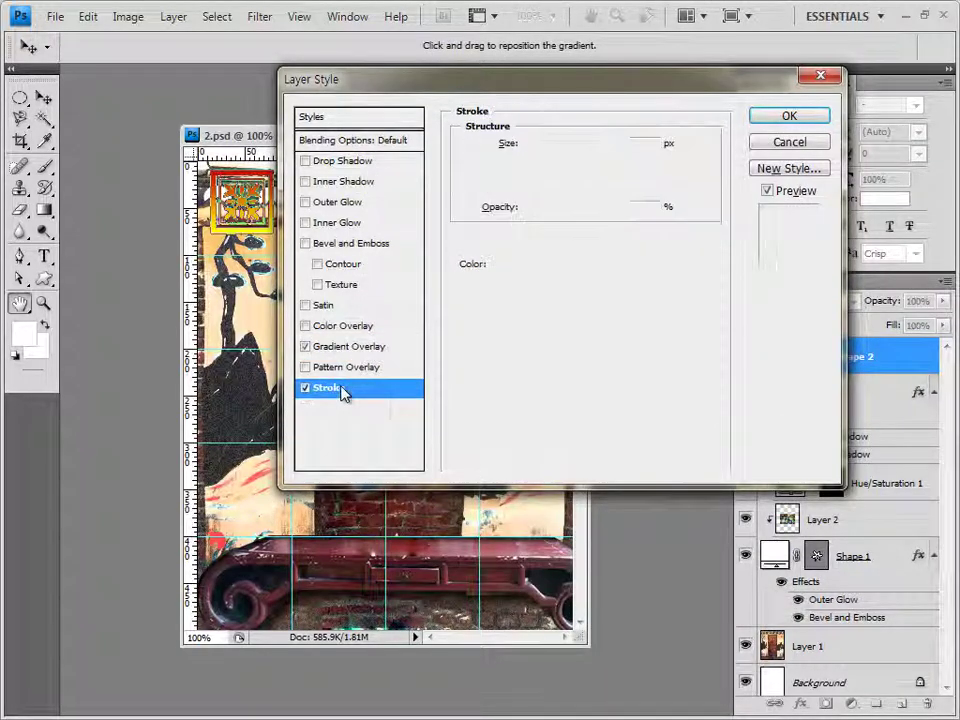
{"action": "type", "text": "2"}
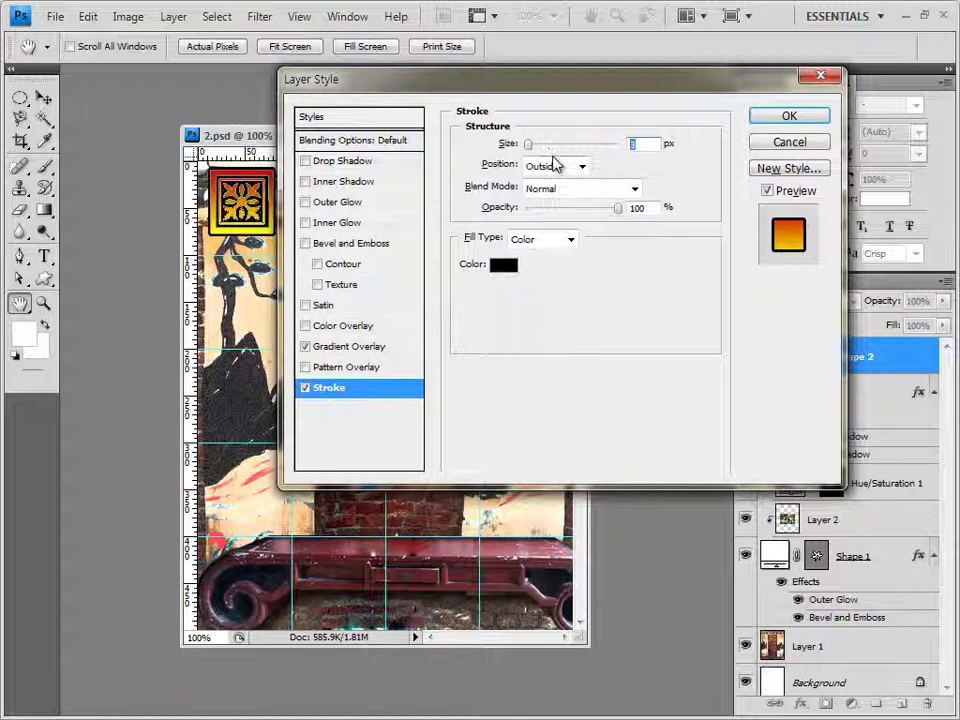
{"action": "left_click", "coordinate": [505, 267]}
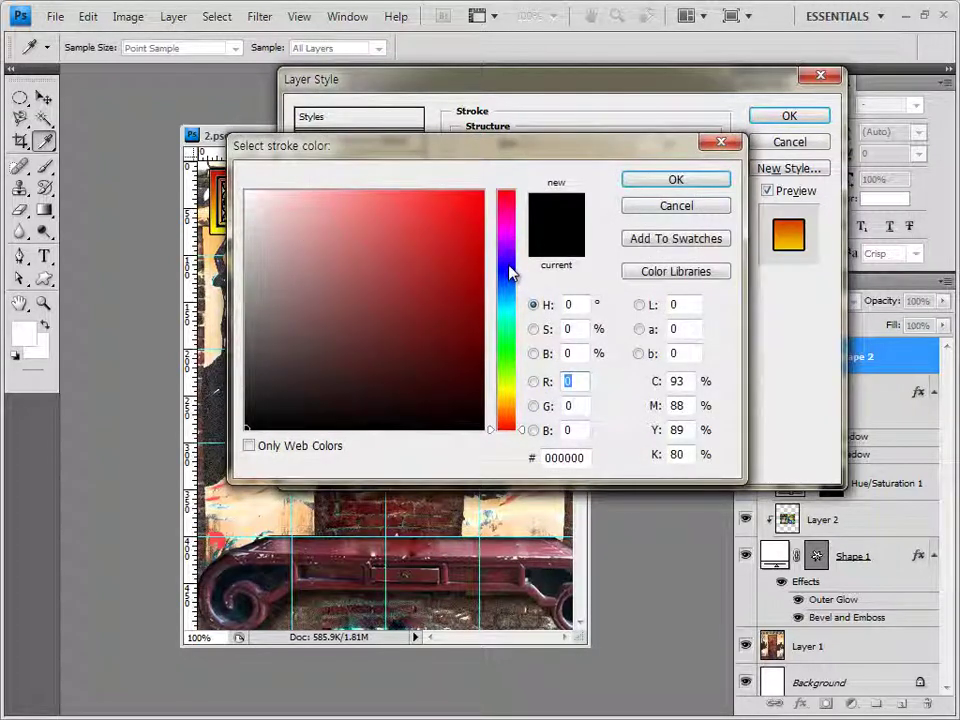
{"action": "left_click", "coordinate": [508, 489]}
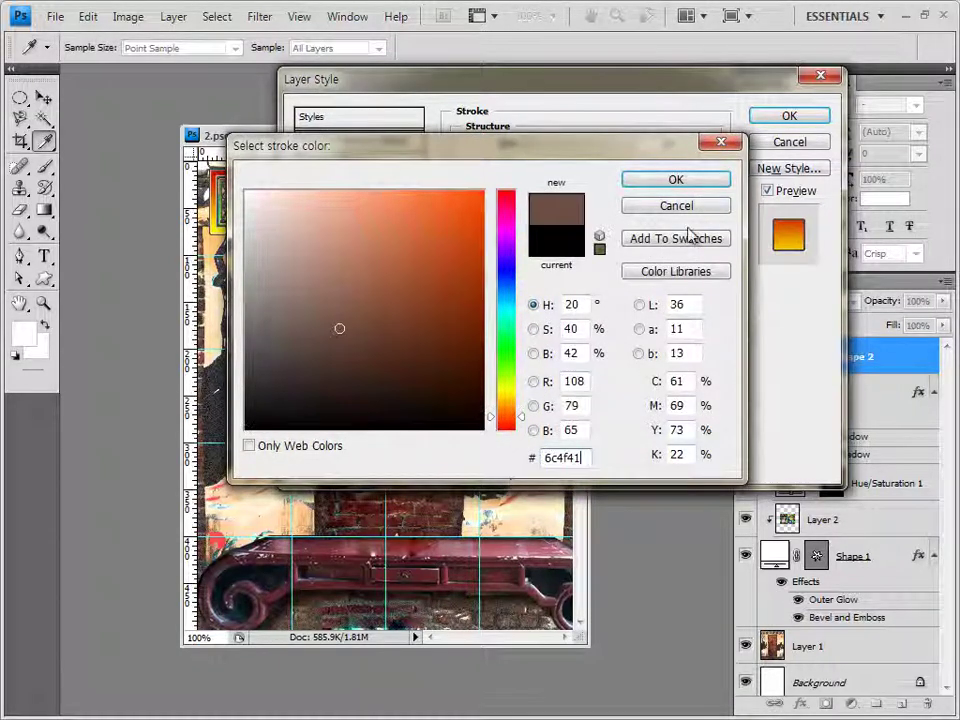
{"action": "left_click", "coordinate": [692, 184]}
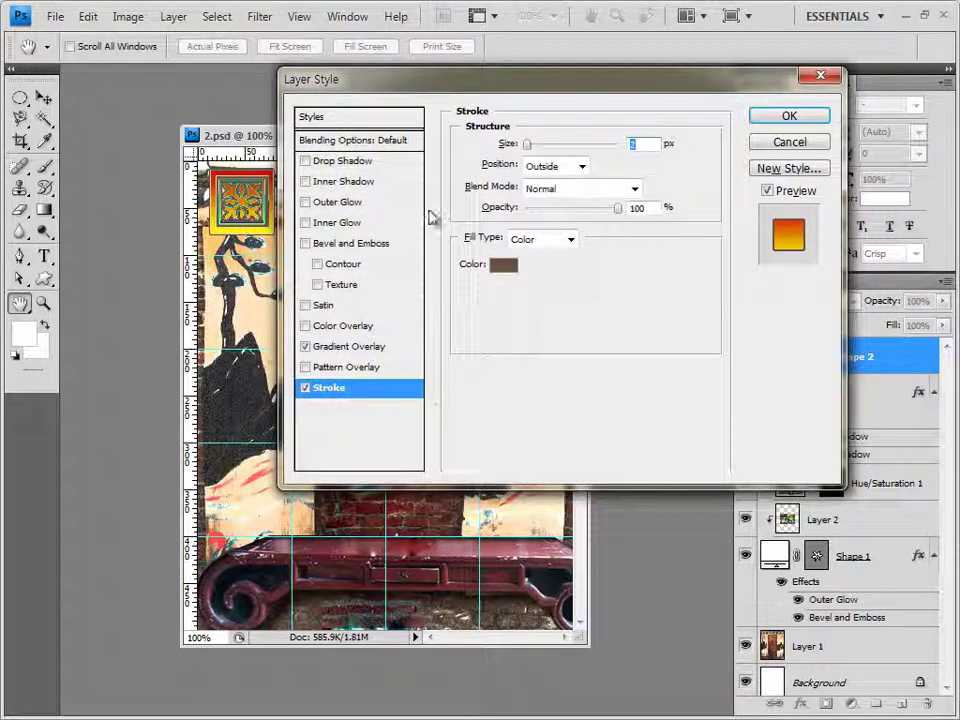
{"action": "left_click", "coordinate": [335, 222]}
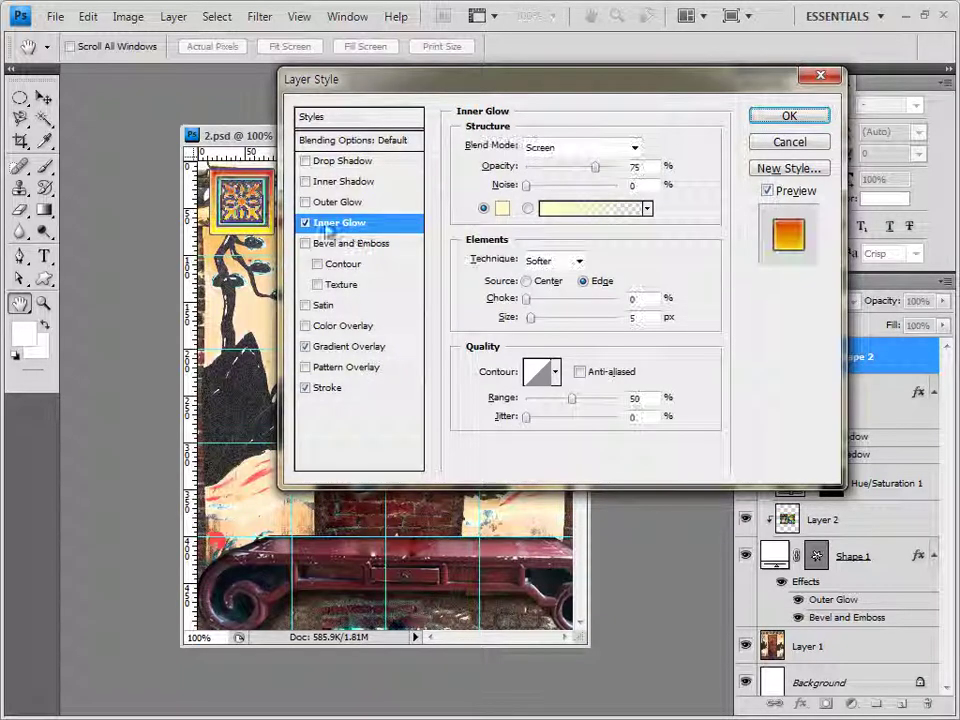
{"action": "left_click", "coordinate": [789, 116]}
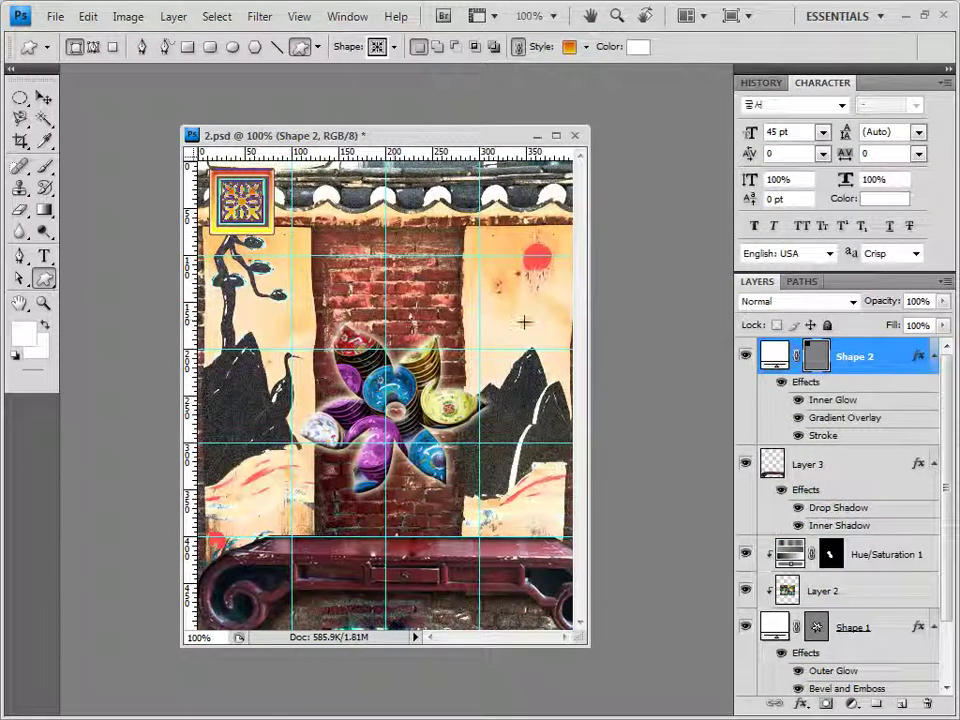
Step: Enlarge the square ornament with Free Transform and center it at about X 58 px, Y 62 px
{"action": "key", "text": "ctrl+t"}
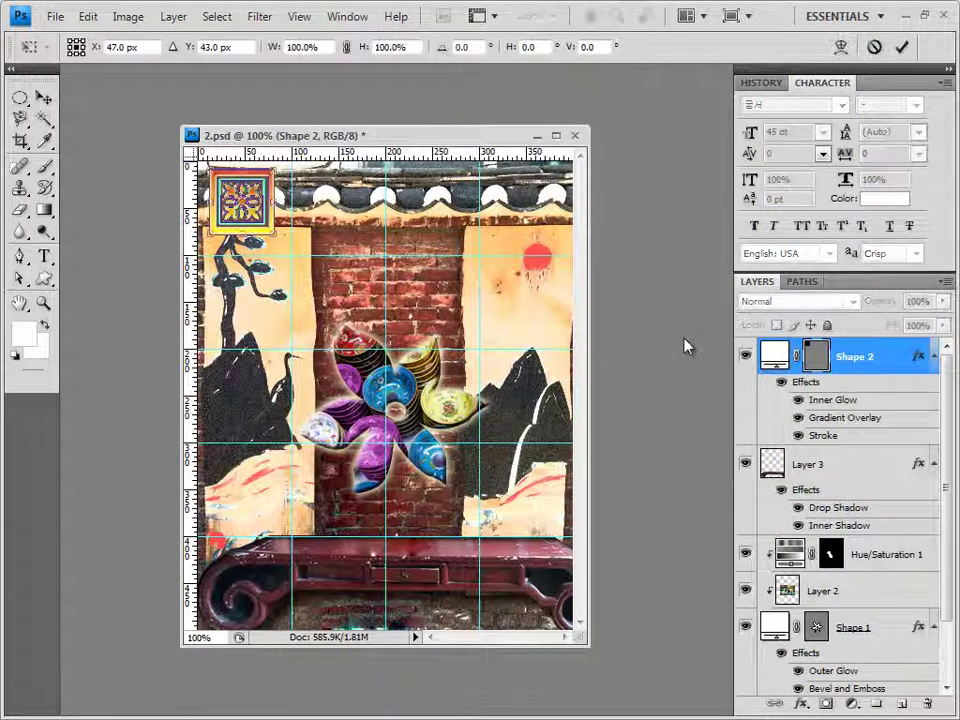
{"action": "key", "text": "Right"}
{"action": "key", "text": "shift+Right"}
{"action": "key", "text": "shift+Down"}
{"action": "key", "text": "shift+Down"}
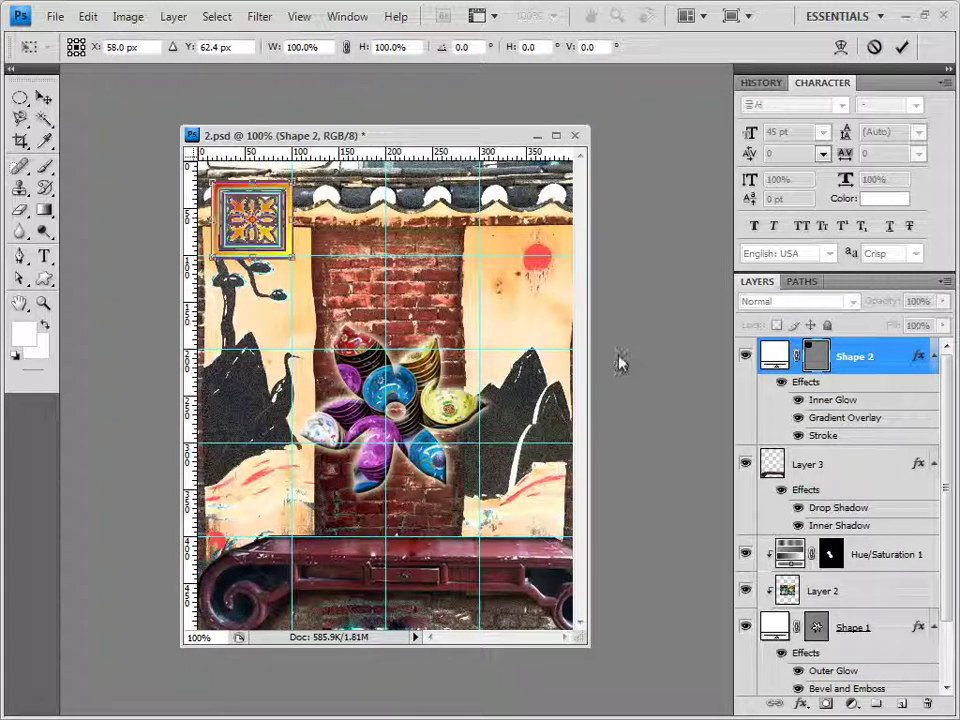
{"action": "key", "text": "Return"}
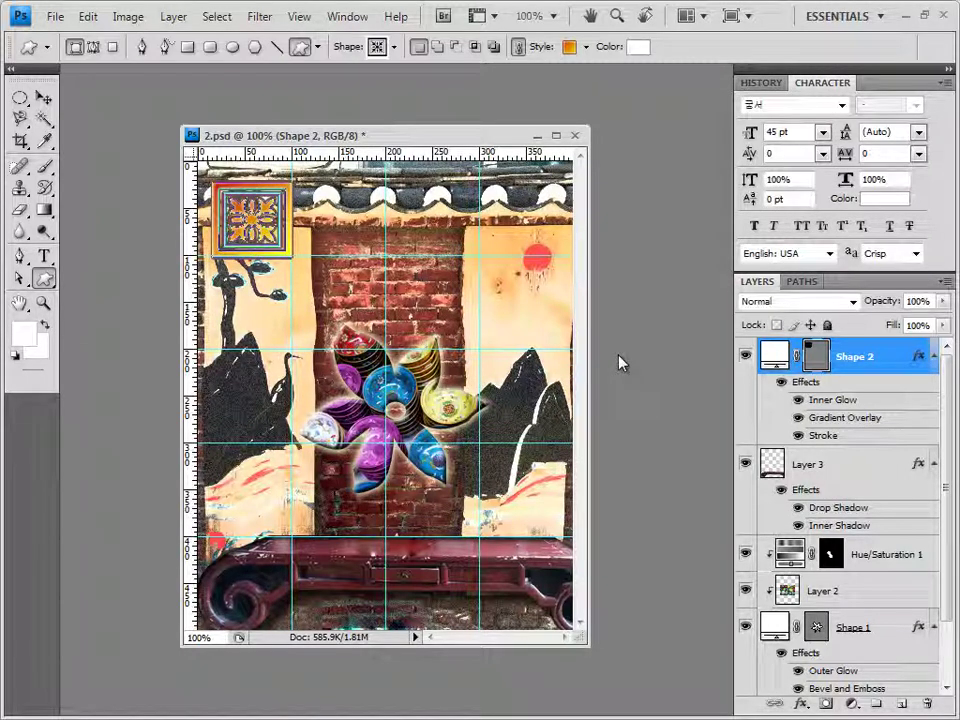
Step: Add the 45 pt horizontal text "우리것의 아름다움" in color ff9c00 across the picture just above the table
{"action": "left_click", "coordinate": [42, 258]}
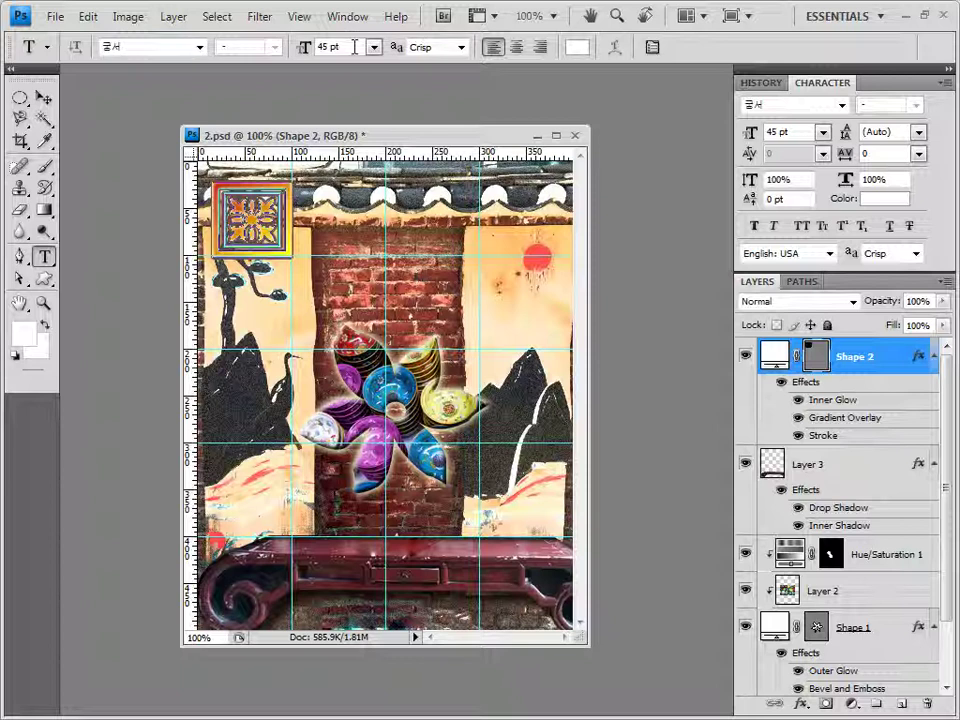
{"action": "left_click", "coordinate": [582, 47]}
{"action": "double_click", "coordinate": [575, 457]}
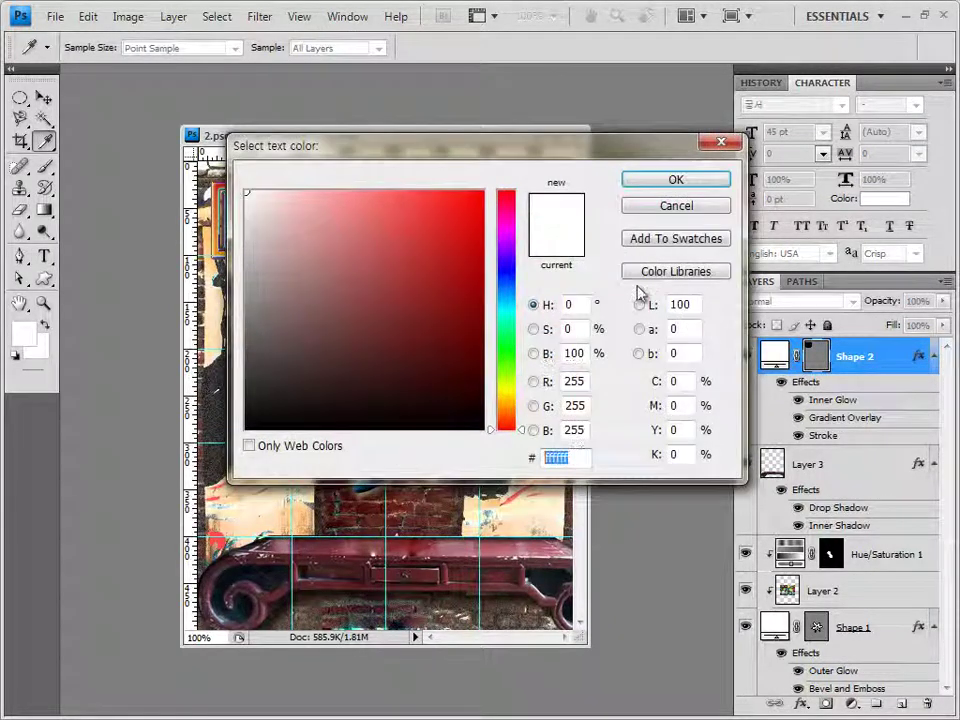
{"action": "type", "text": "ff9c00"}
{"action": "left_click", "coordinate": [678, 185]}
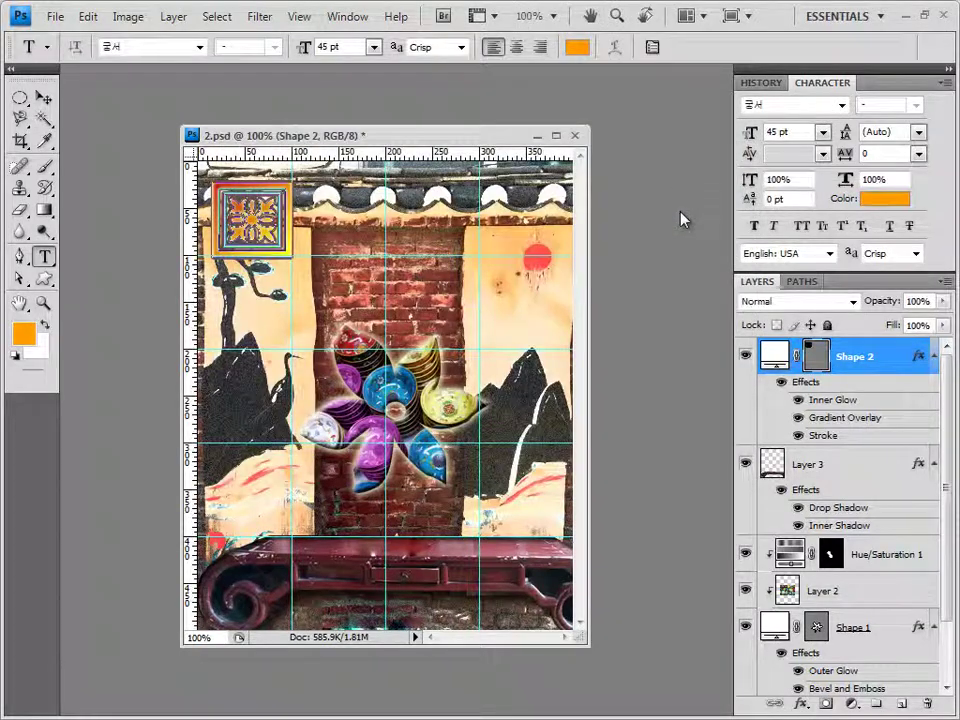
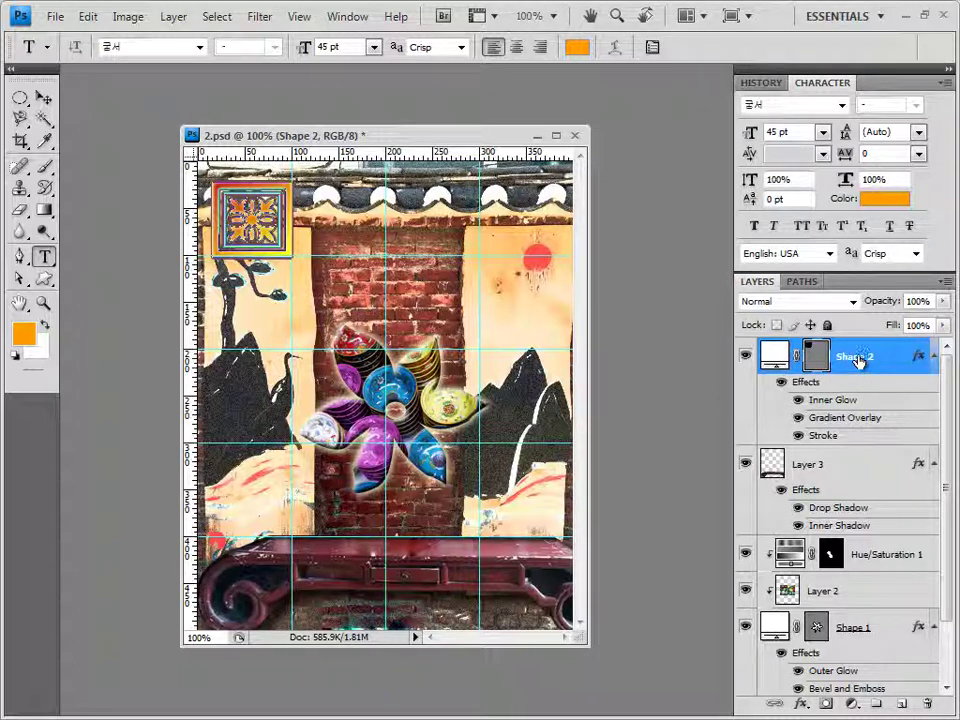
{"action": "left_click", "coordinate": [302, 306]}
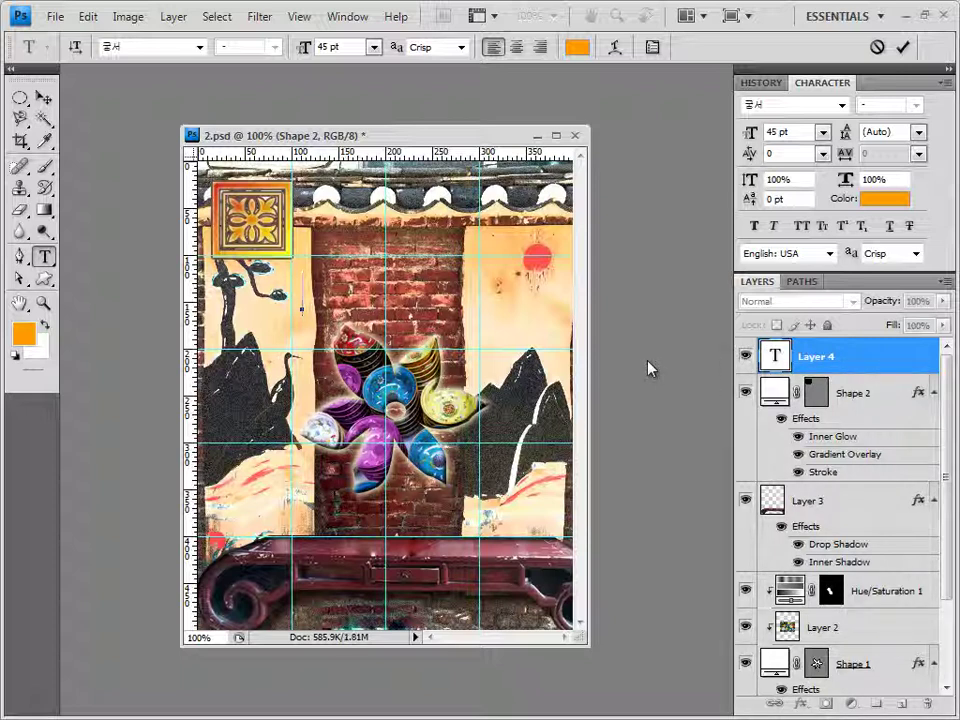
{"action": "type", "text": "우리것의 이름"}
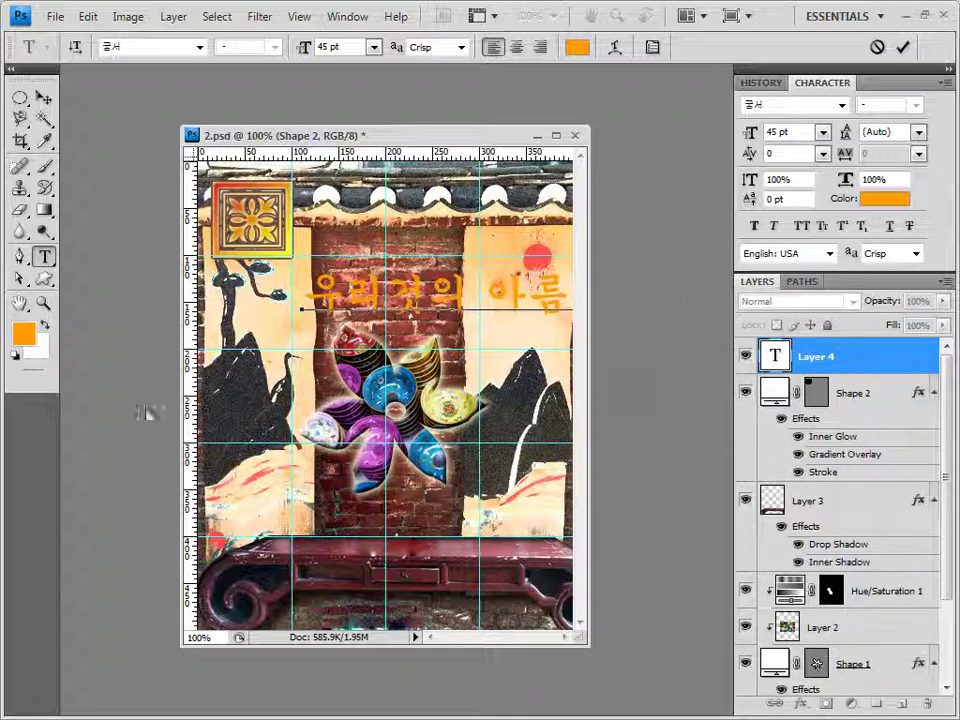
{"action": "left_click_drag", "start_coordinate": [400, 375], "coordinate": [300, 595]}
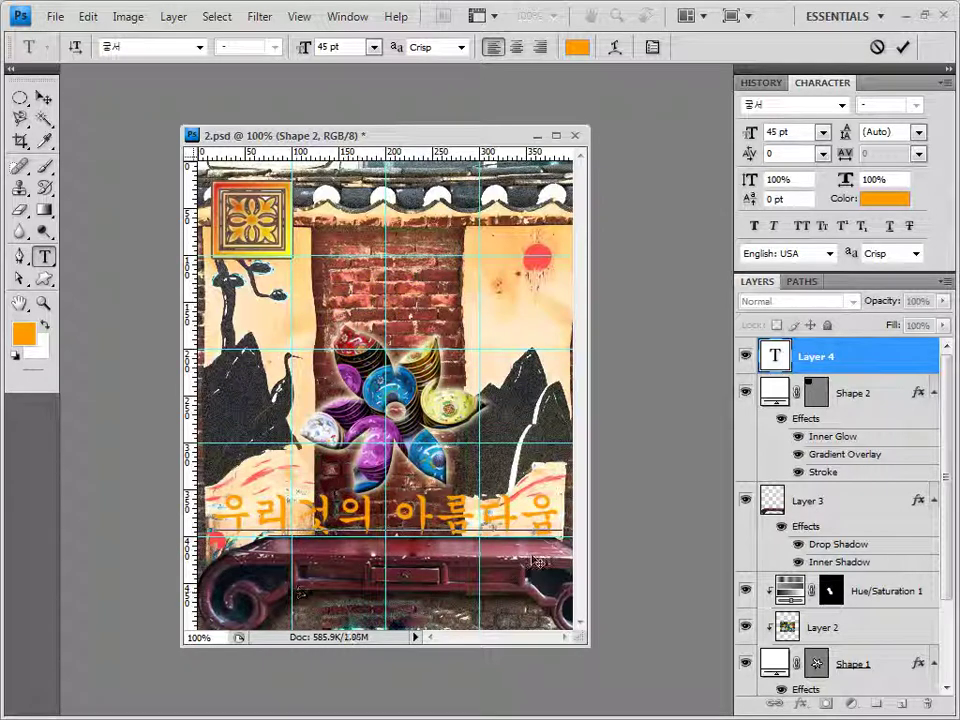
{"action": "left_click", "coordinate": [826, 363]}
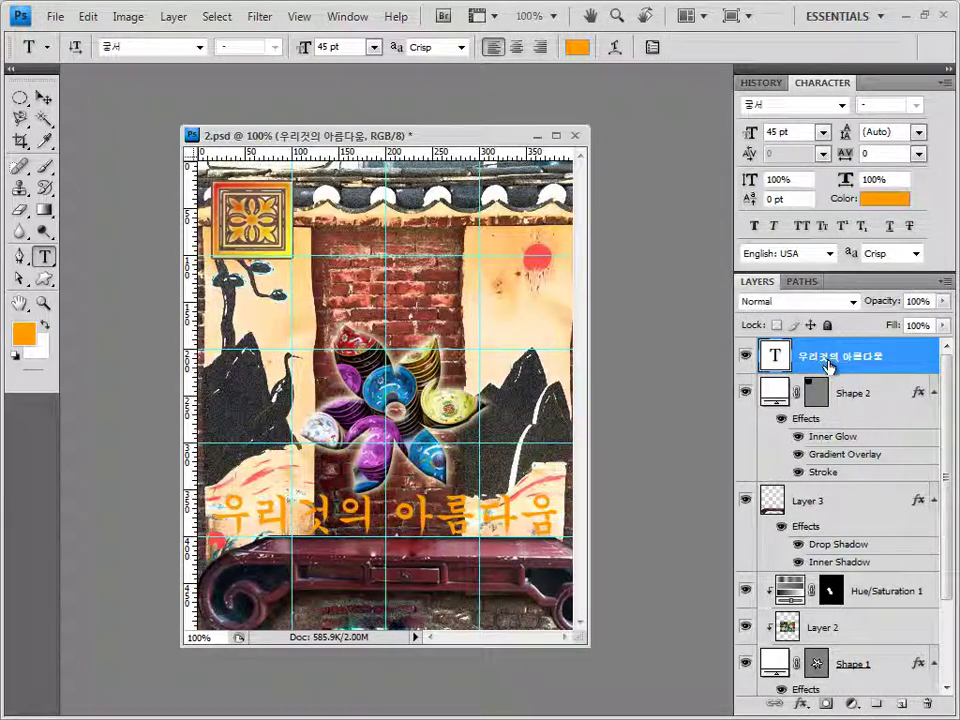
Step: Add a drop shadow with the default settings to the Korean title text layer
{"action": "left_click", "coordinate": [800, 704]}
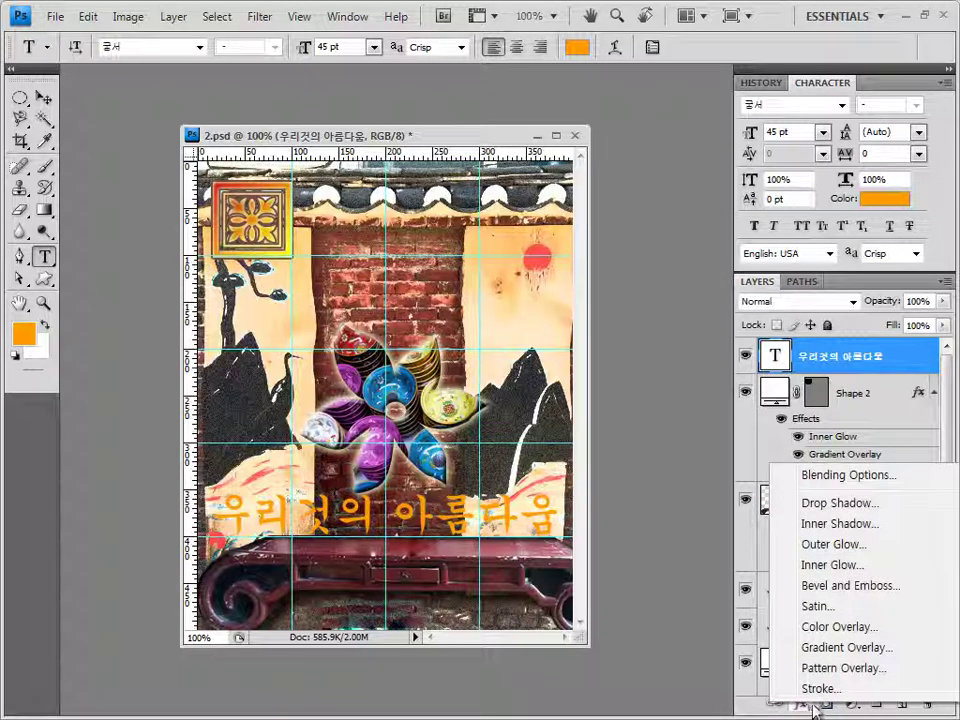
{"action": "left_click", "coordinate": [843, 503]}
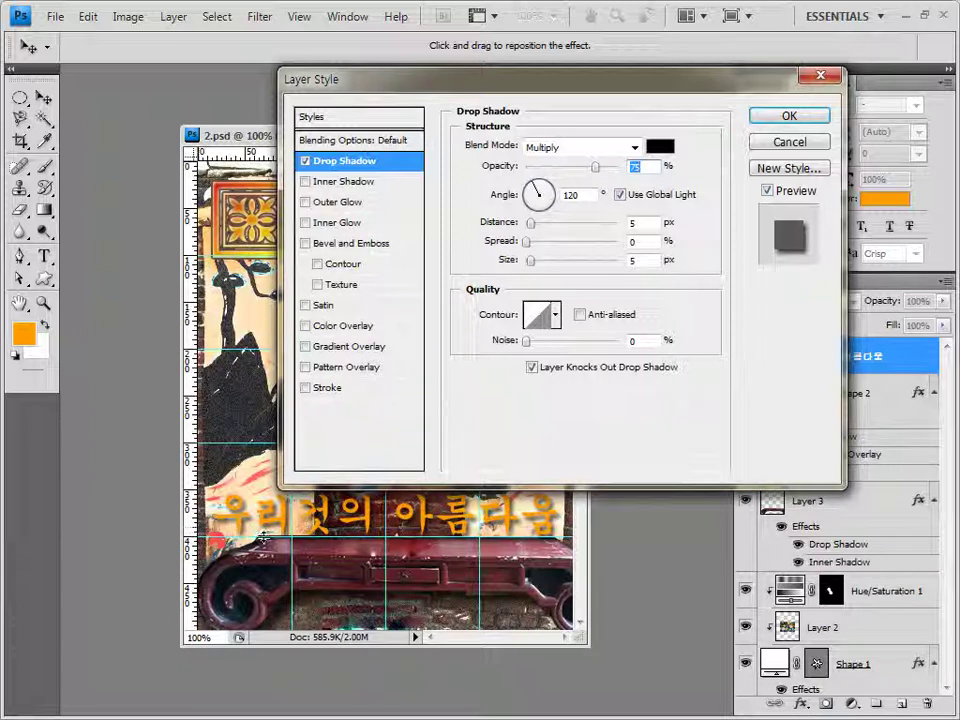
{"action": "left_click", "coordinate": [799, 121]}
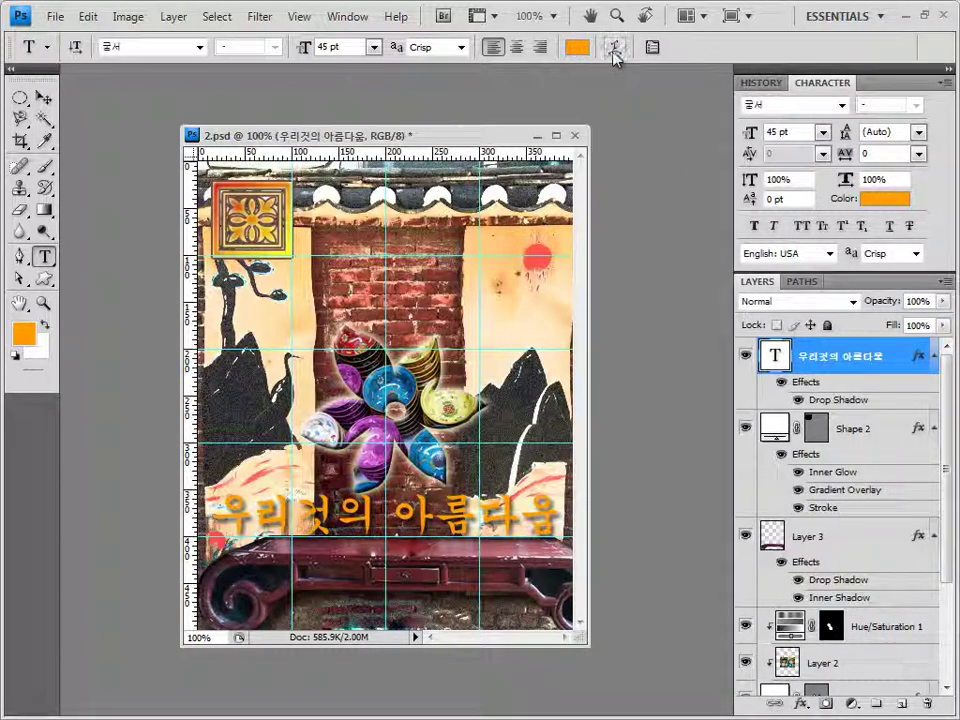
Step: Warp the title text with the horizontal Flag style at +50% bend
{"action": "left_click", "coordinate": [613, 51]}
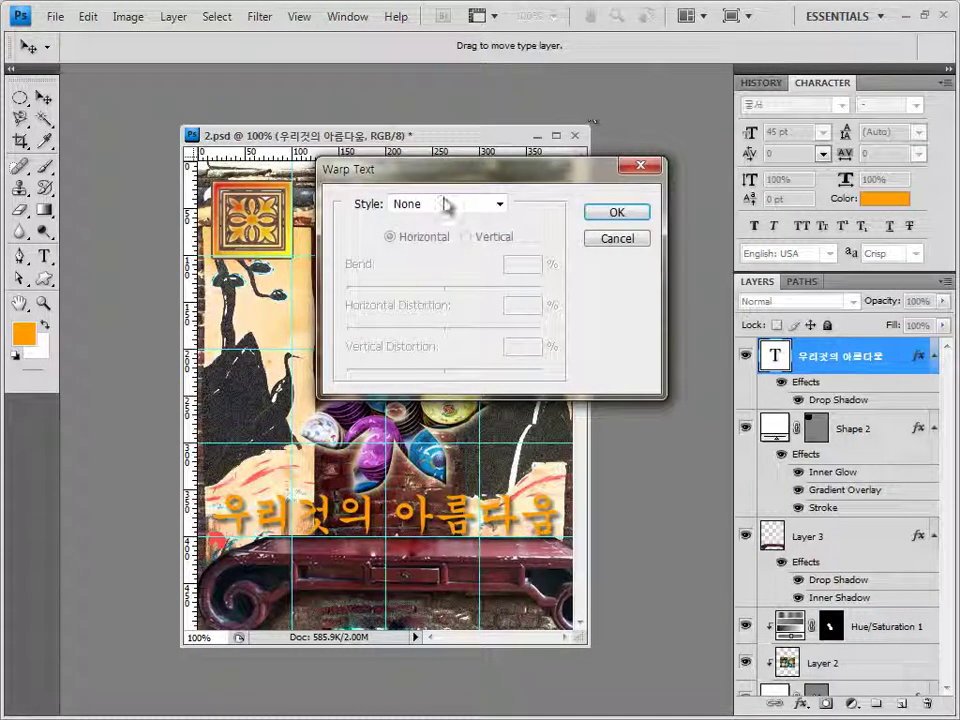
{"action": "left_click", "coordinate": [450, 204]}
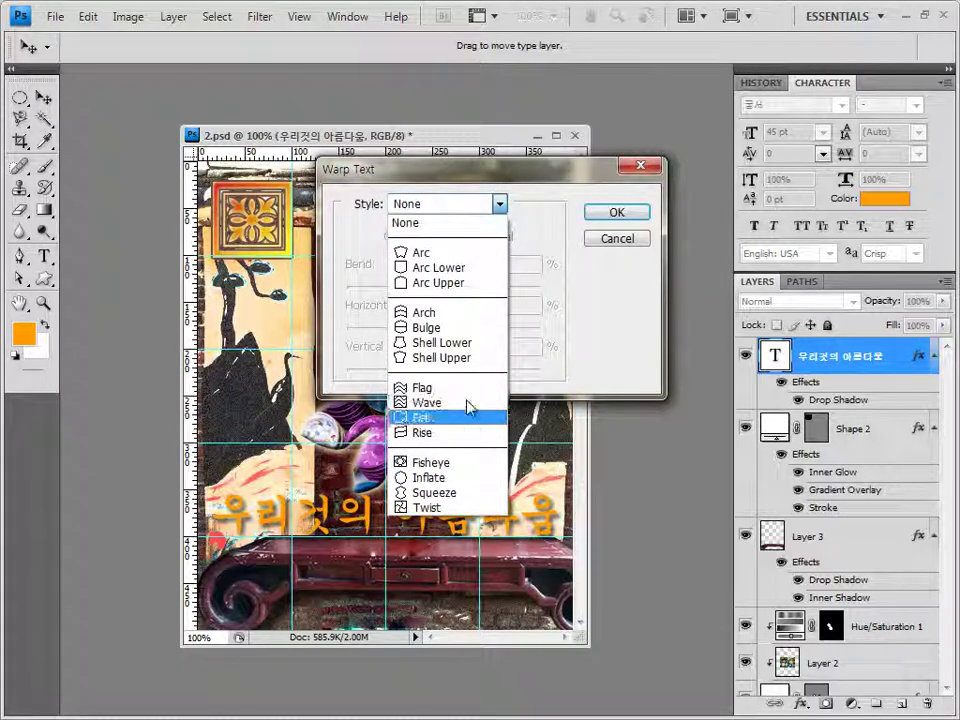
{"action": "left_click", "coordinate": [468, 392]}
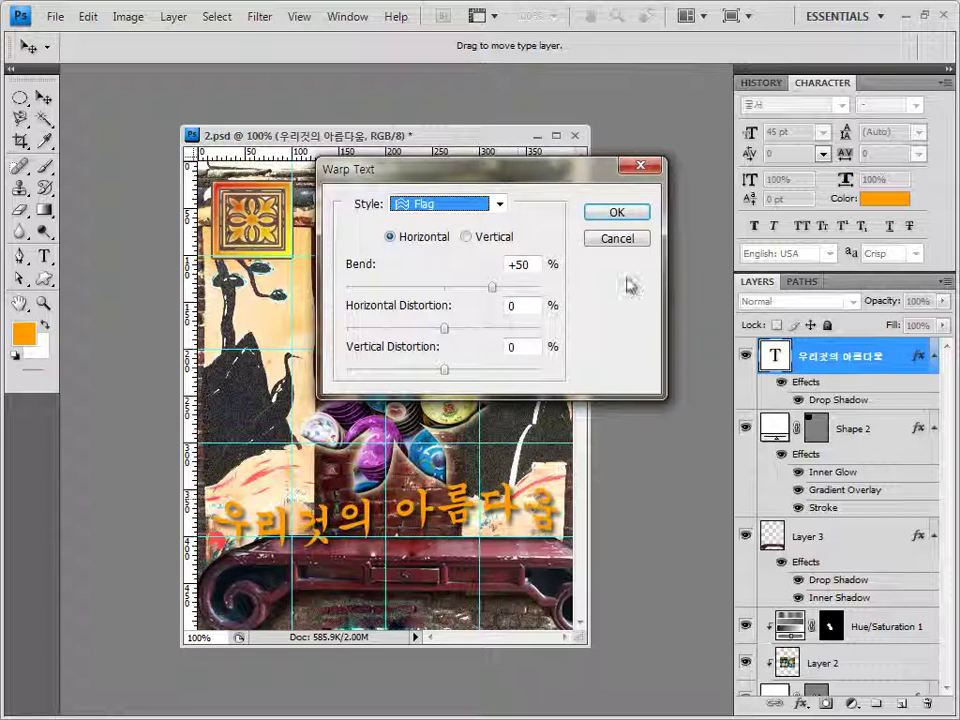
{"action": "left_click", "coordinate": [628, 221]}
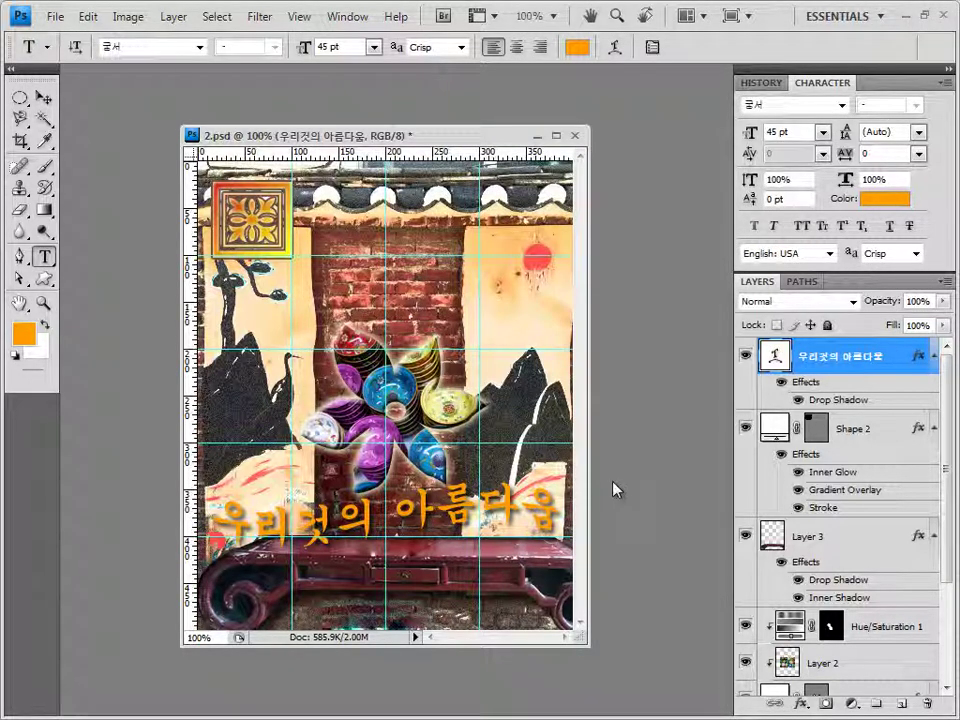
{"action": "key", "text": "v"}
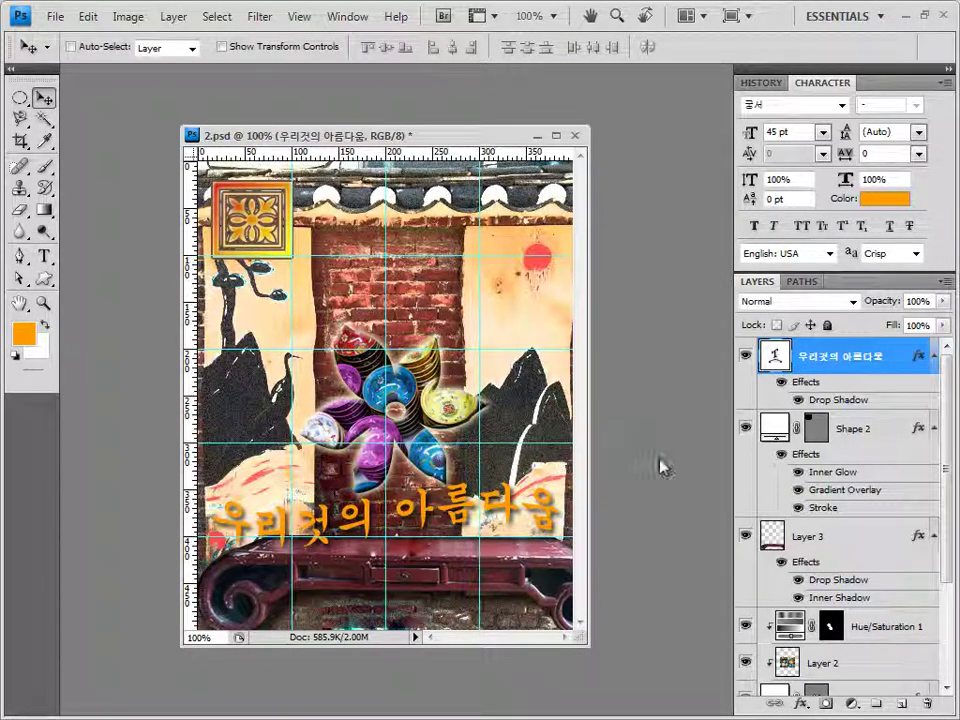
Step: Save 2.psd and clear all guides from the picture
{"action": "left_click", "coordinate": [56, 16]}
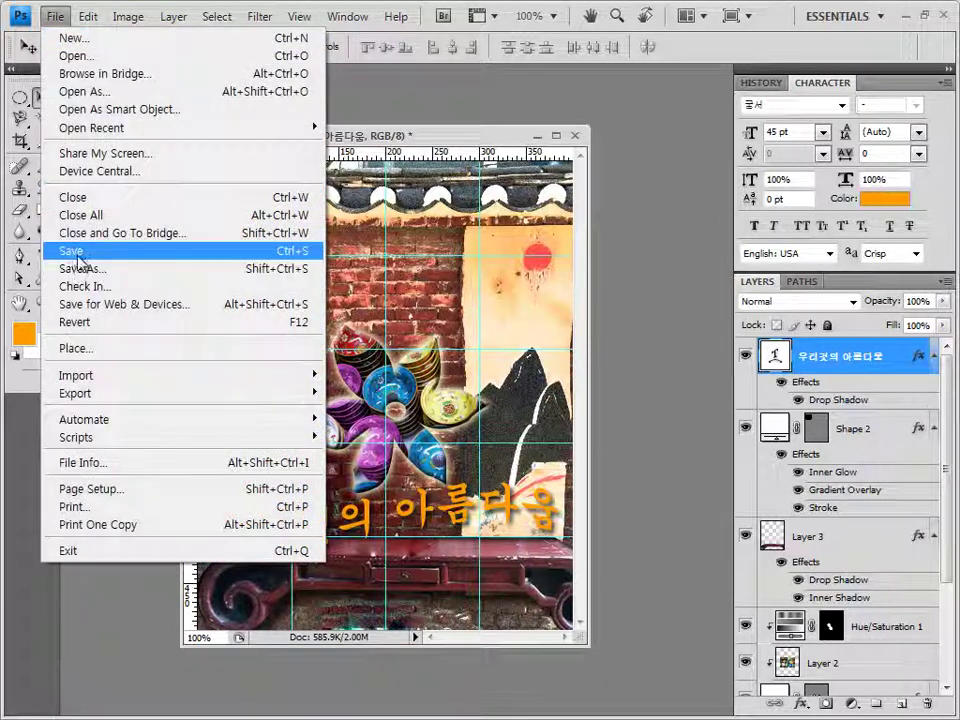
{"action": "left_click", "coordinate": [70, 248]}
{"action": "key", "text": "Return"}
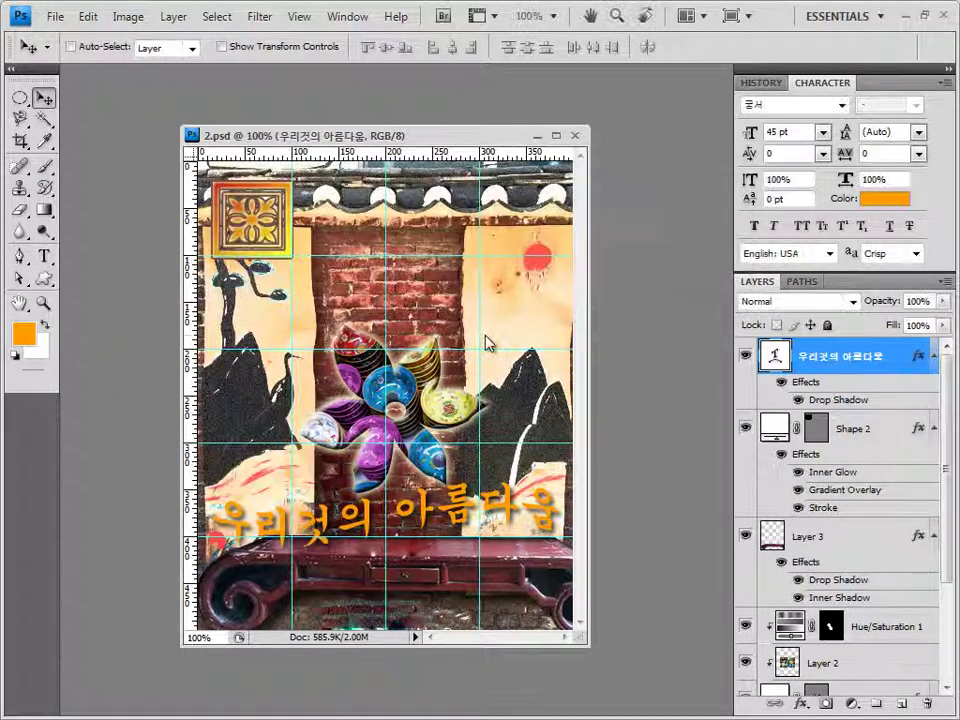
{"action": "left_click", "coordinate": [302, 20]}
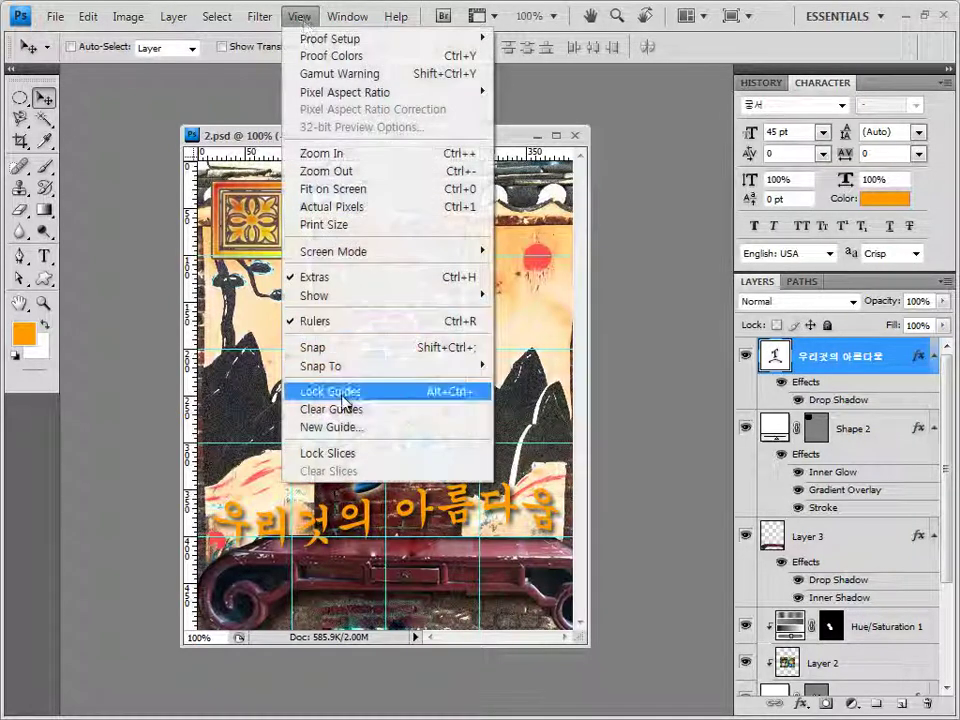
{"action": "left_click", "coordinate": [343, 409]}
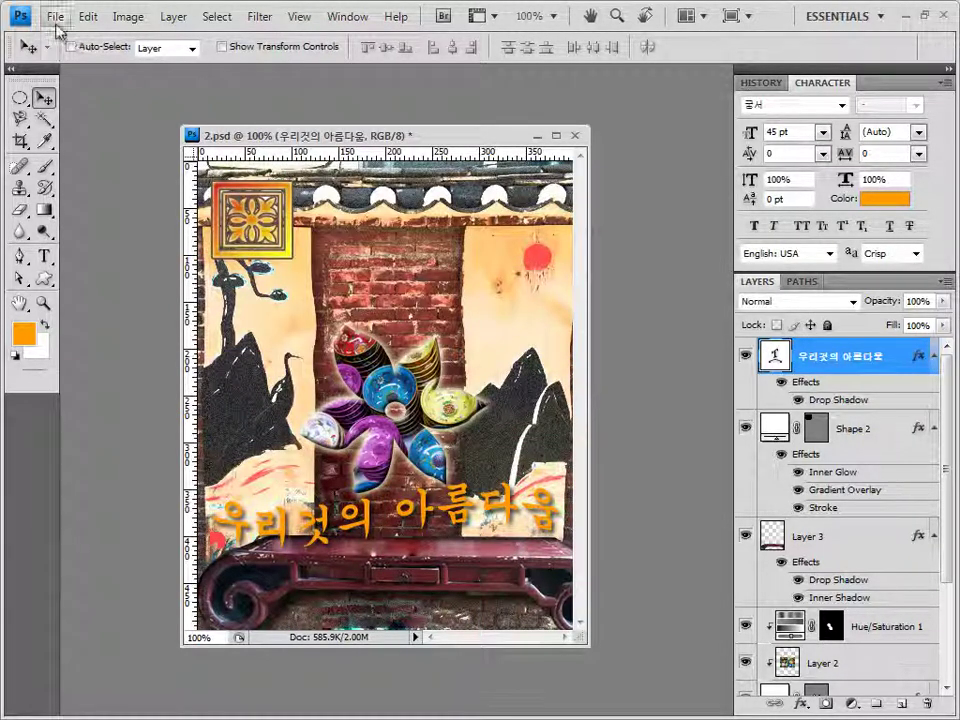
Step: Save a JPEG copy in the GTQ folder, named with the examinee's number and name plus -2, at quality 8
{"action": "left_click", "coordinate": [55, 16]}
{"action": "left_click", "coordinate": [99, 274]}
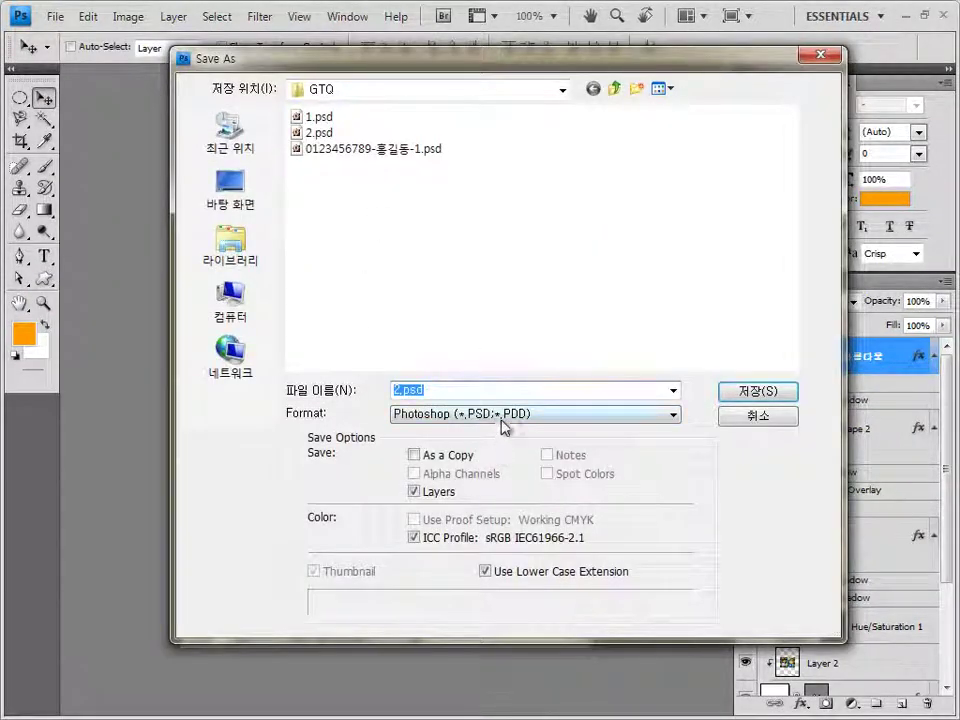
{"action": "left_click", "coordinate": [535, 413]}
{"action": "left_click", "coordinate": [470, 507]}
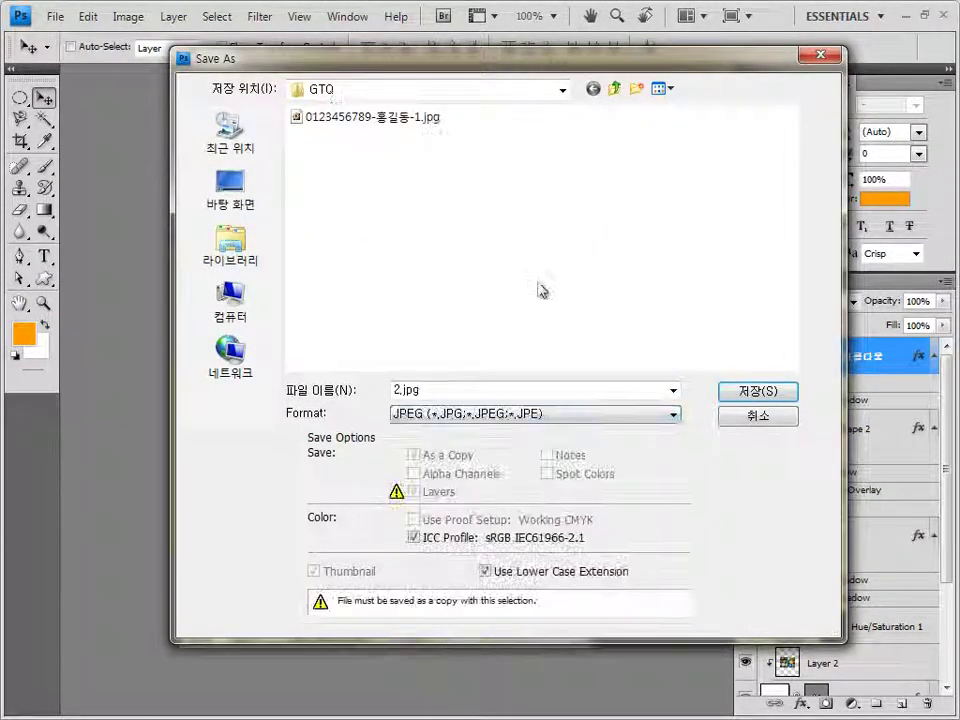
{"action": "left_click", "coordinate": [430, 118]}
{"action": "double_click", "coordinate": [503, 390]}
{"action": "left_click", "coordinate": [503, 390]}
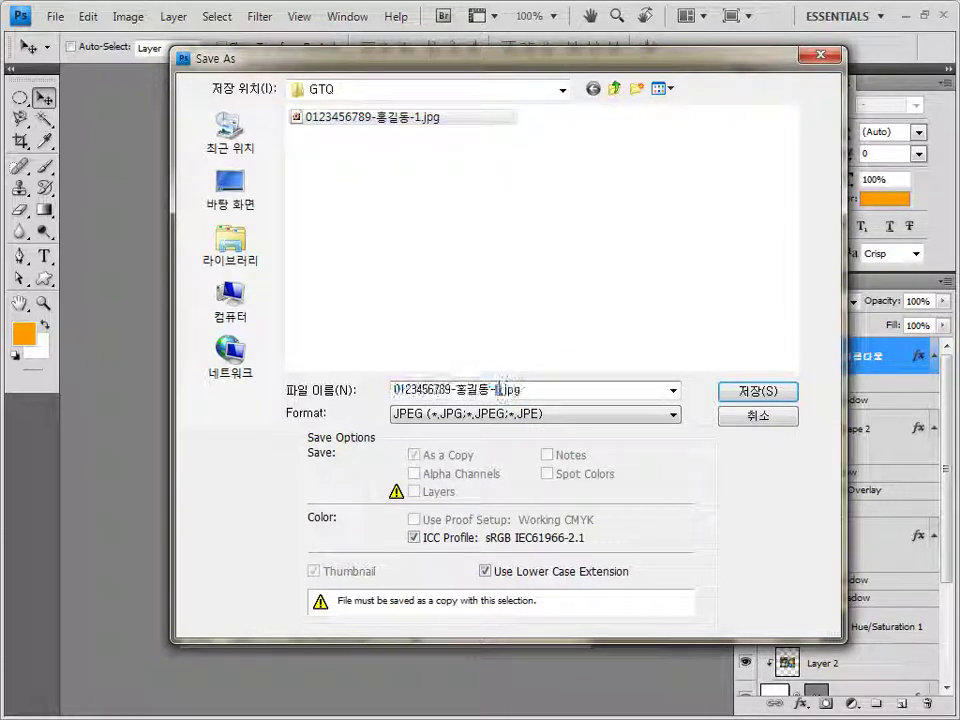
{"action": "key", "text": "BackSpace"}
{"action": "type", "text": "2"}
{"action": "key", "text": "Tab"}
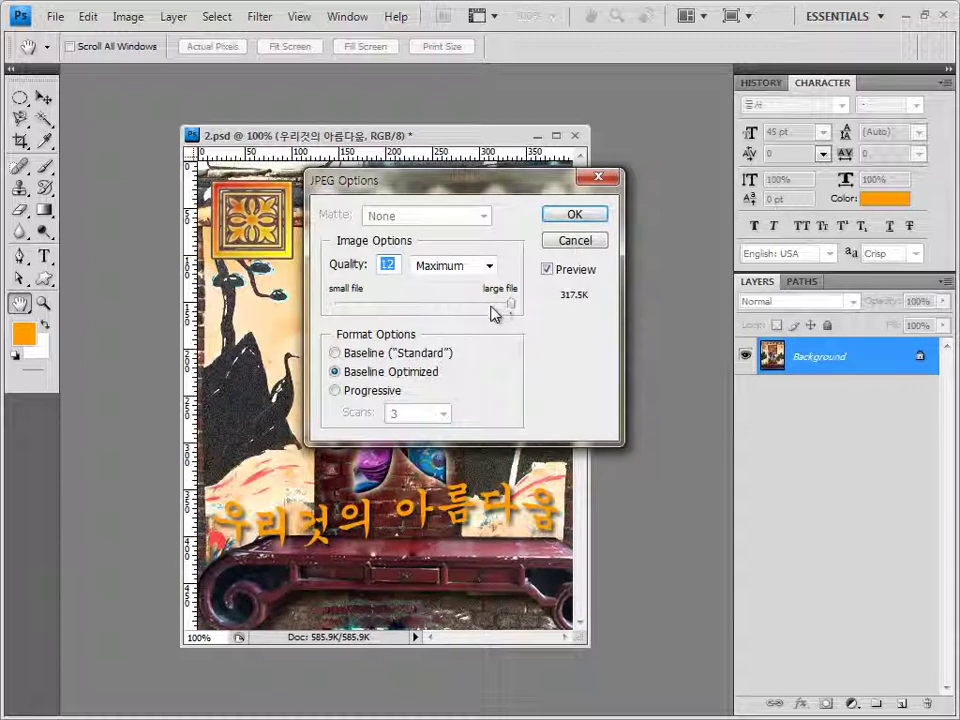
{"action": "type", "text": "8"}
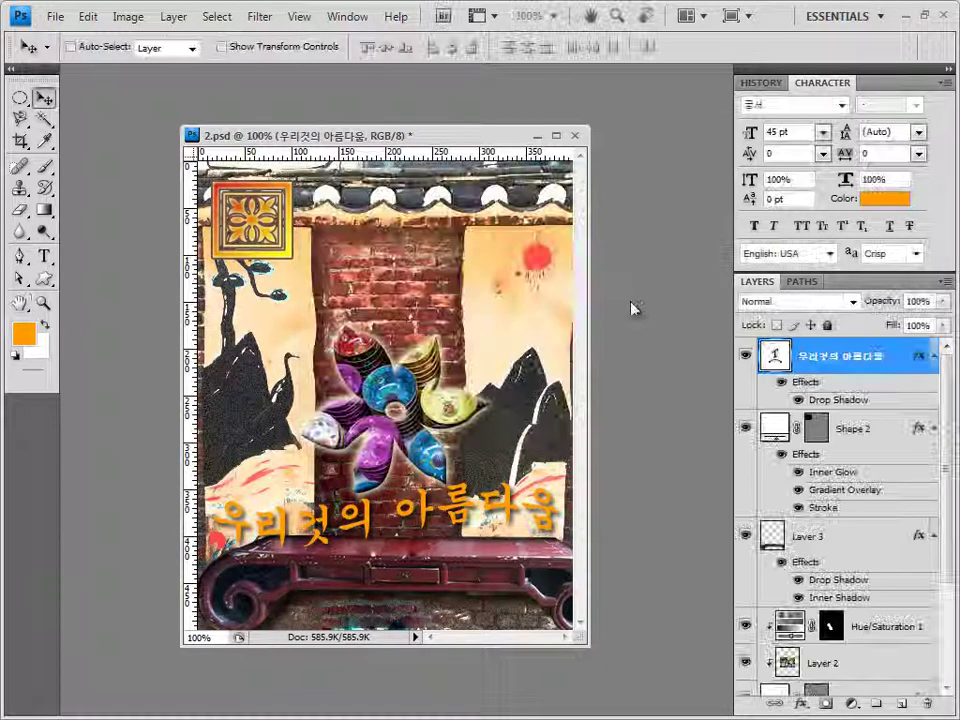
Step: Resize the image to 40 x 50 pixels with constrained proportions
{"action": "left_click", "coordinate": [140, 20]}
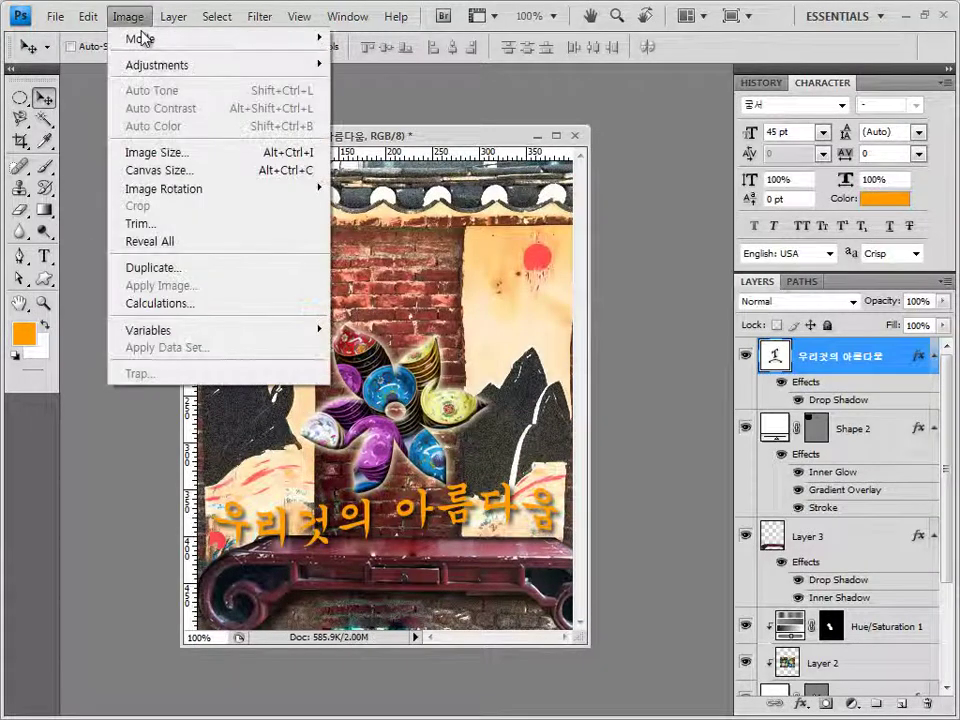
{"action": "left_click", "coordinate": [183, 155]}
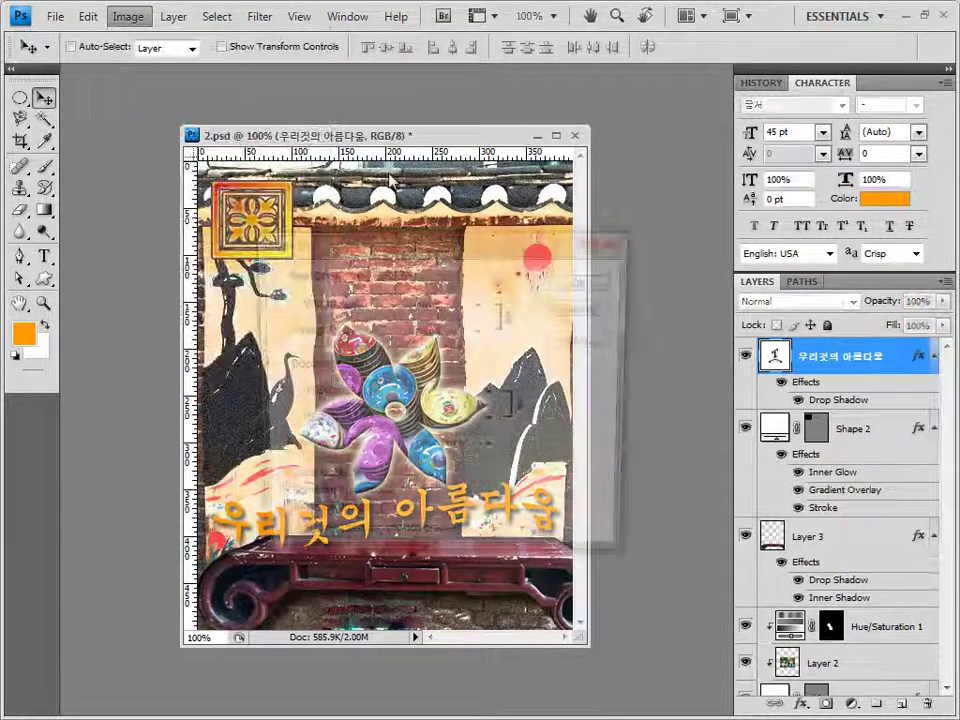
{"action": "type", "text": "40"}
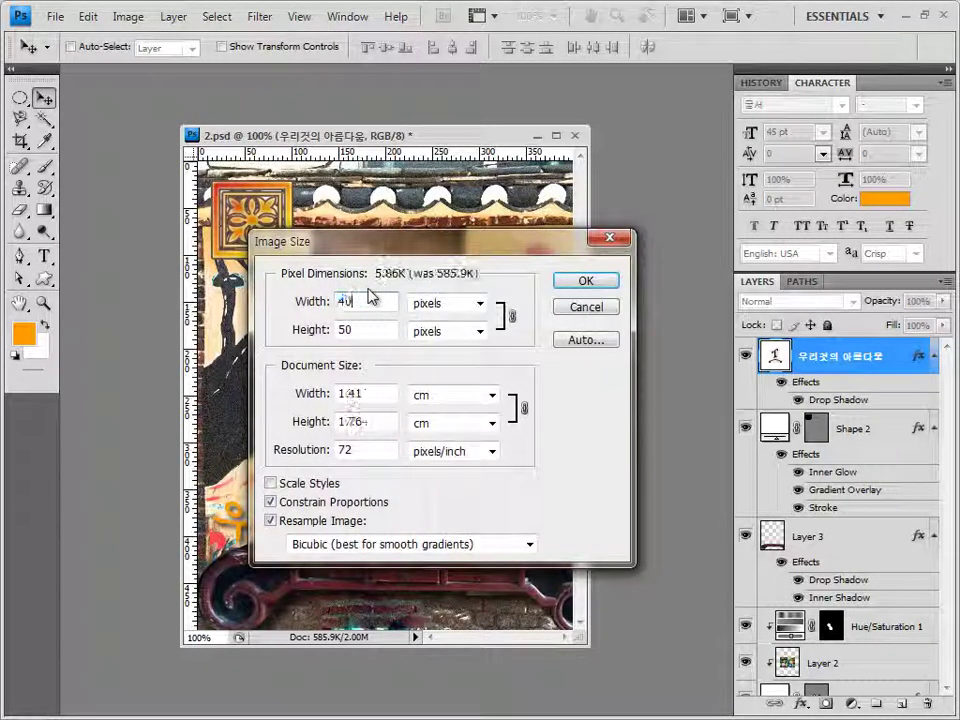
{"action": "left_click", "coordinate": [600, 285]}
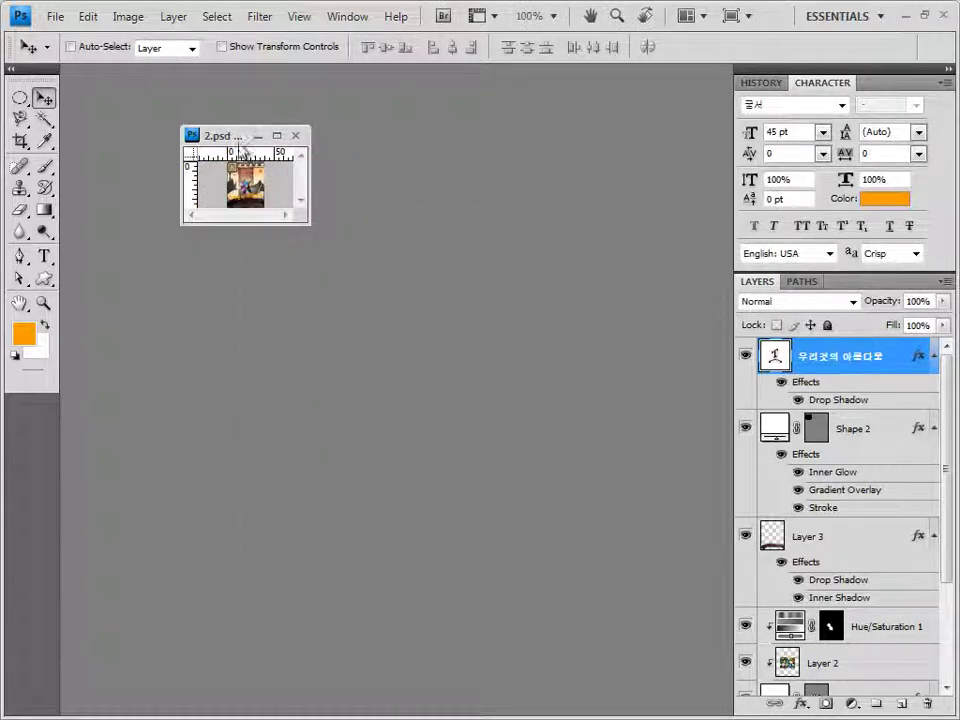
Step: Save the reduced image as a layered PSD named with the examinee's number and name plus -2, and close it
{"action": "left_click", "coordinate": [55, 17]}
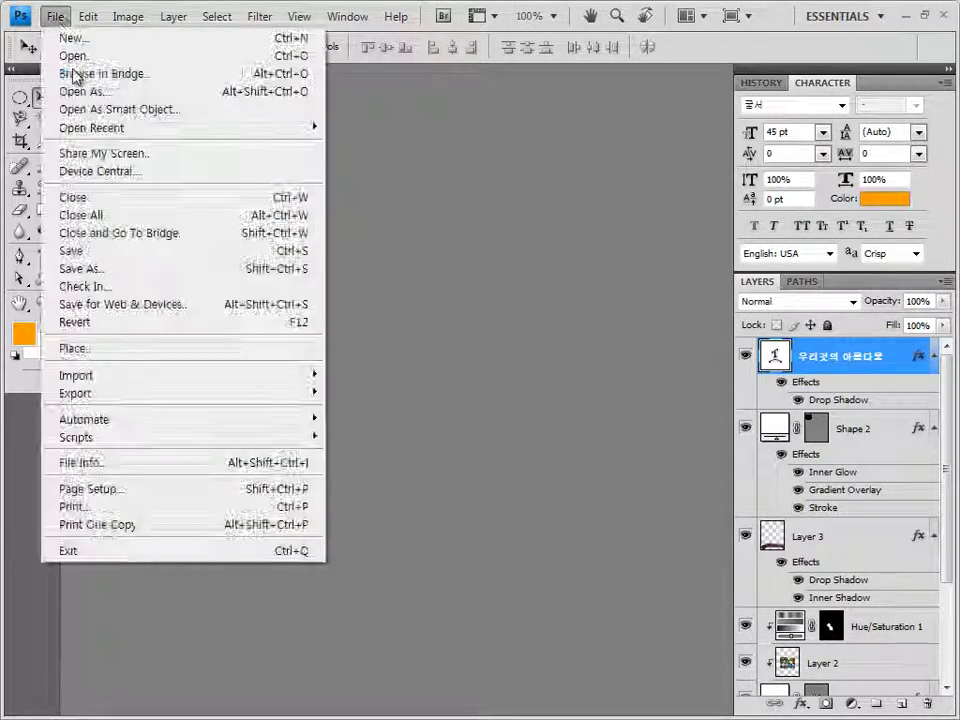
{"action": "left_click", "coordinate": [103, 268]}
{"action": "left_click", "coordinate": [425, 149]}
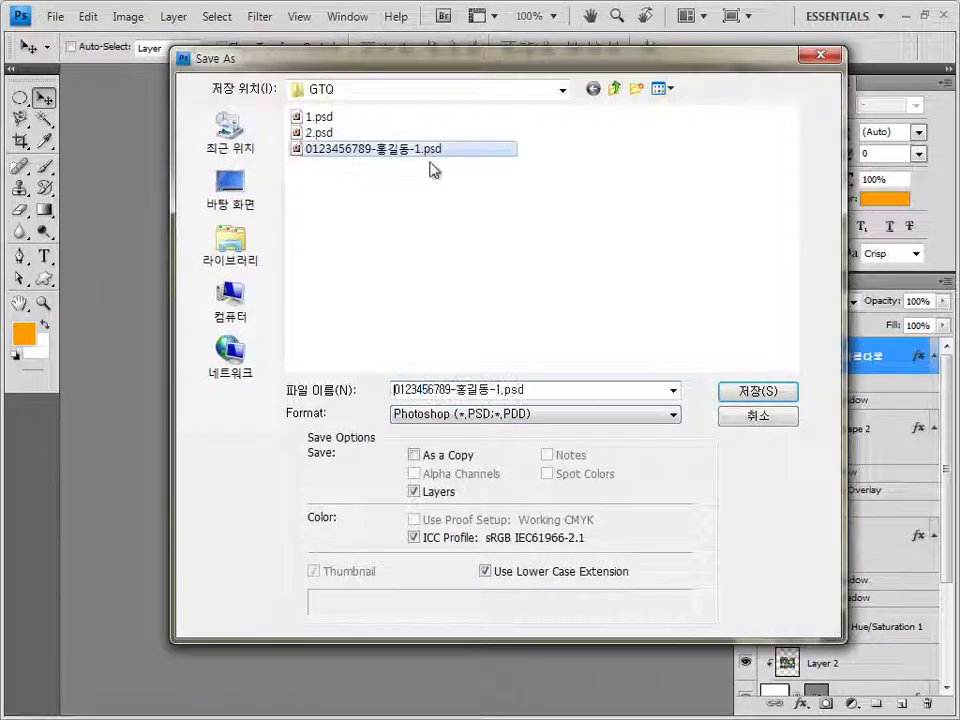
{"action": "double_click", "coordinate": [501, 389]}
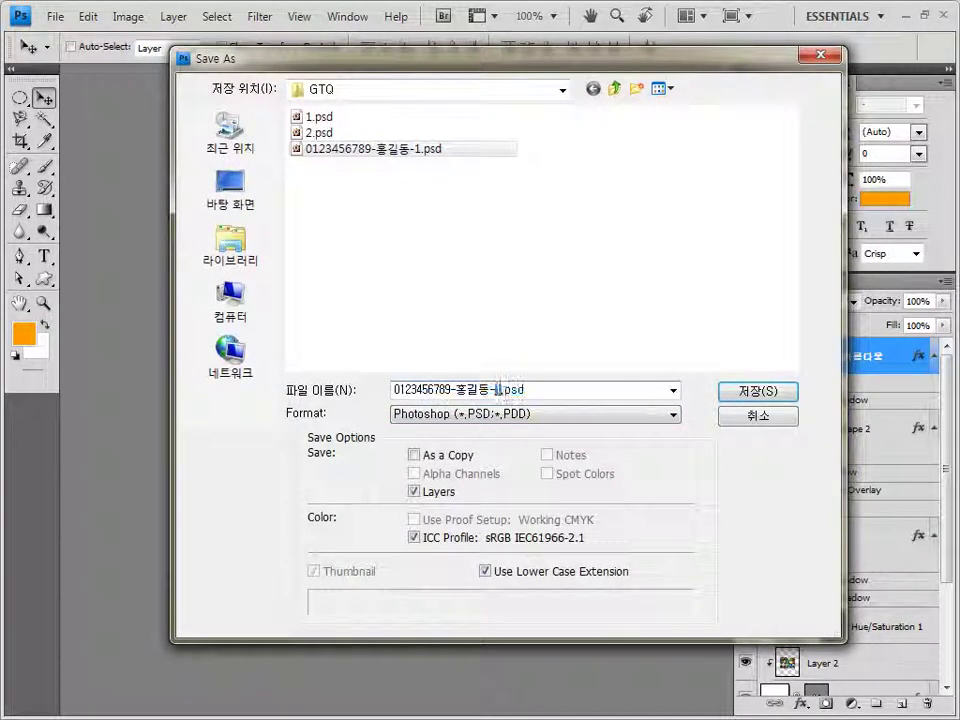
{"action": "type", "text": "2"}
{"action": "left_click", "coordinate": [756, 391]}
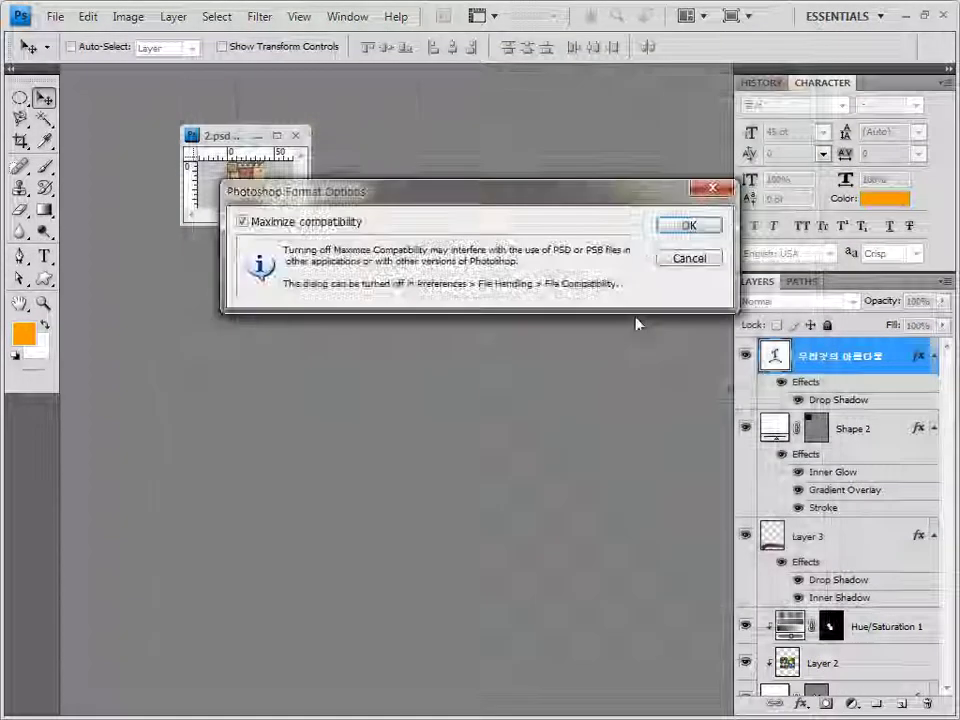
{"action": "left_click", "coordinate": [684, 232]}
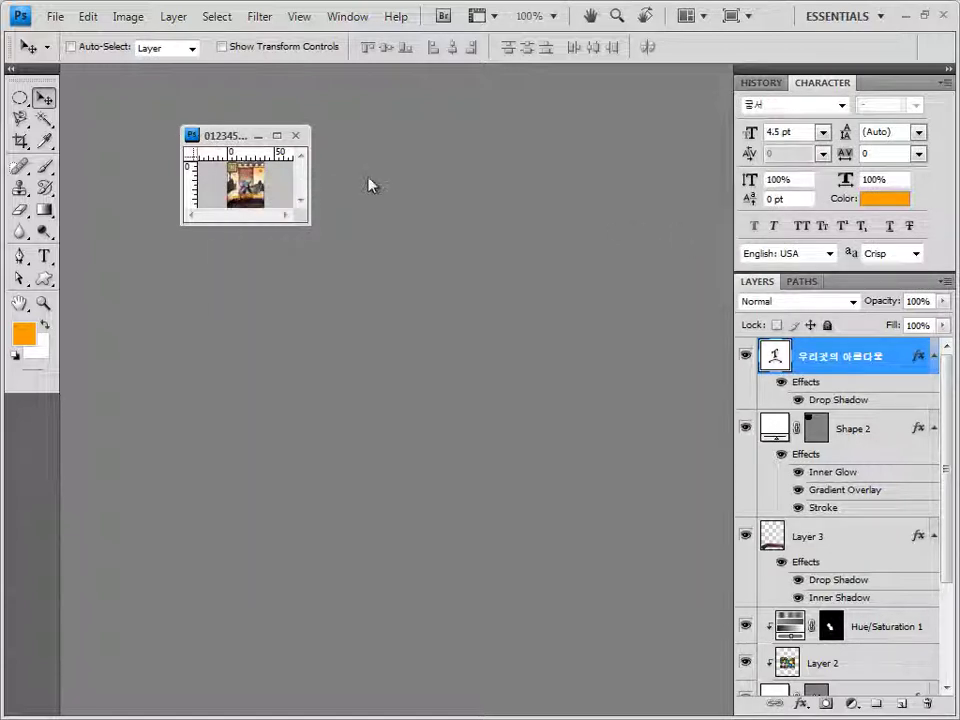
{"action": "left_click", "coordinate": [296, 136]}
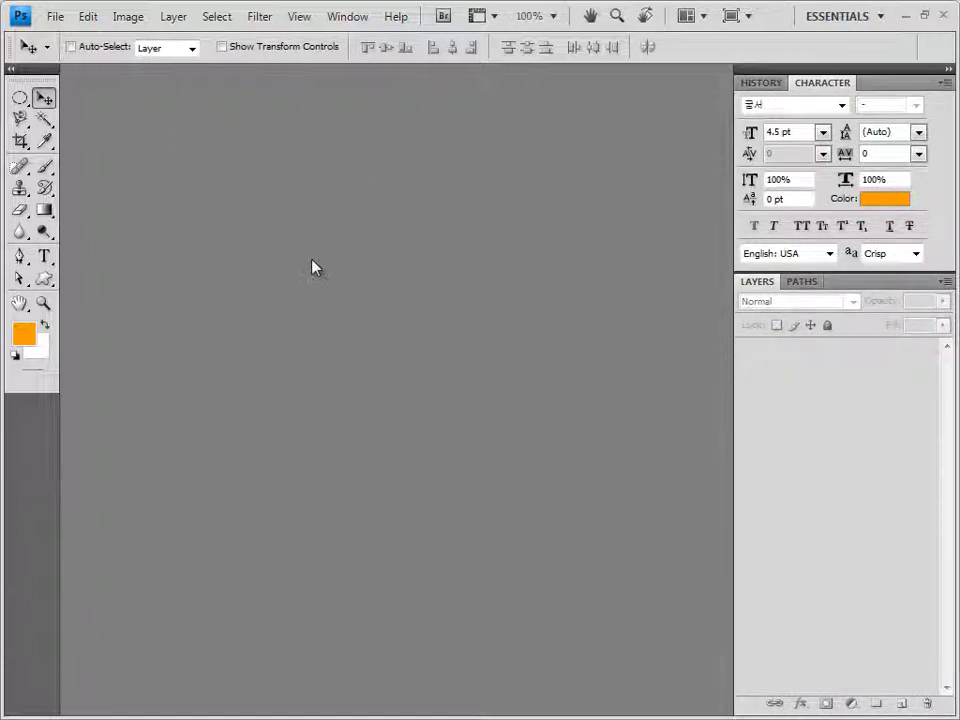
Step: Check the GTQ folder for the submission JPEG and PSD files ending in -2, without opening them
{"action": "key", "text": "ctrl+o"}
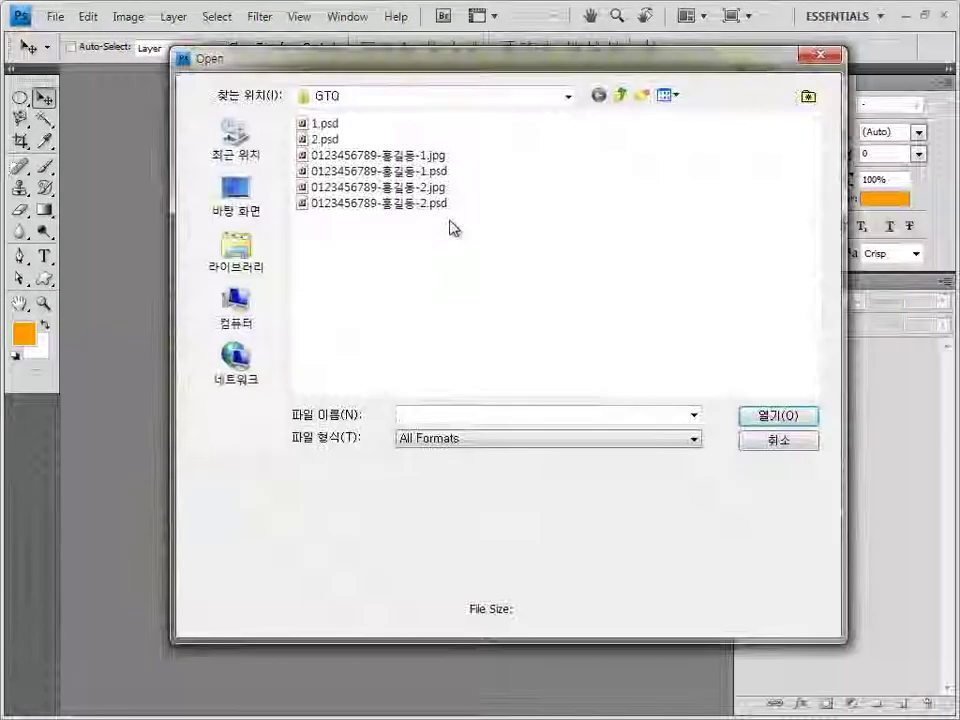
{"action": "left_click_drag", "start_coordinate": [464, 238], "coordinate": [420, 197]}
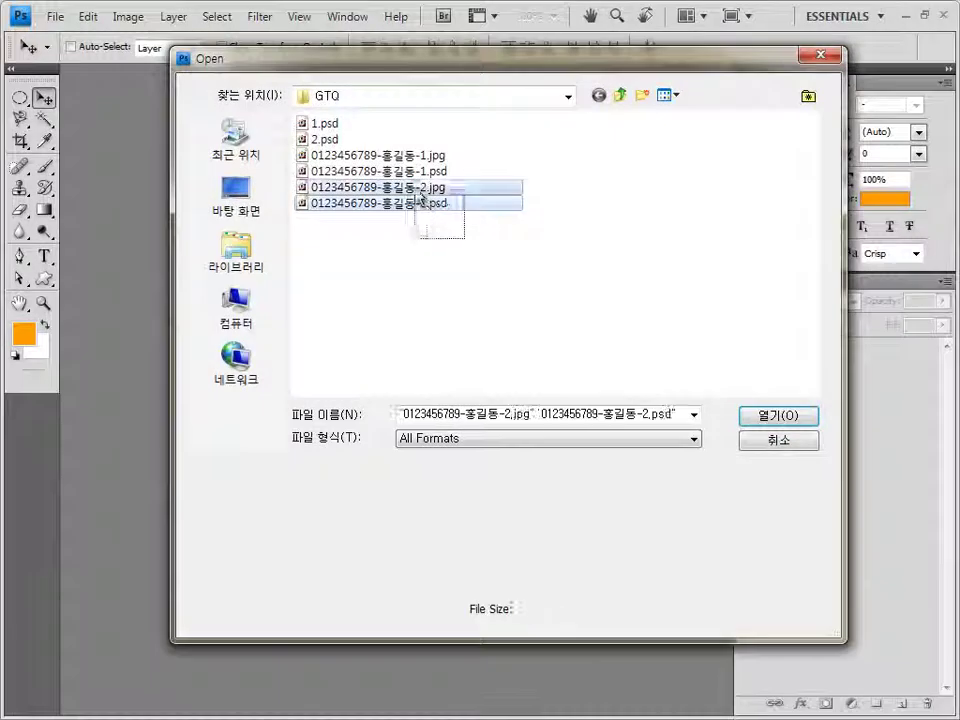
{"action": "left_click", "coordinate": [778, 441]}
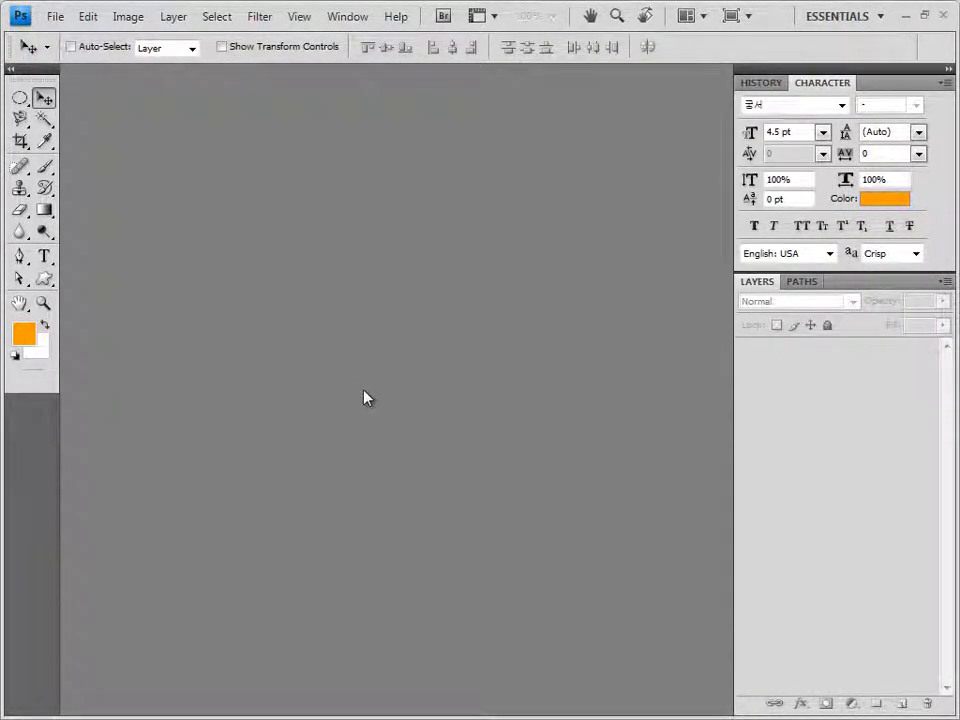